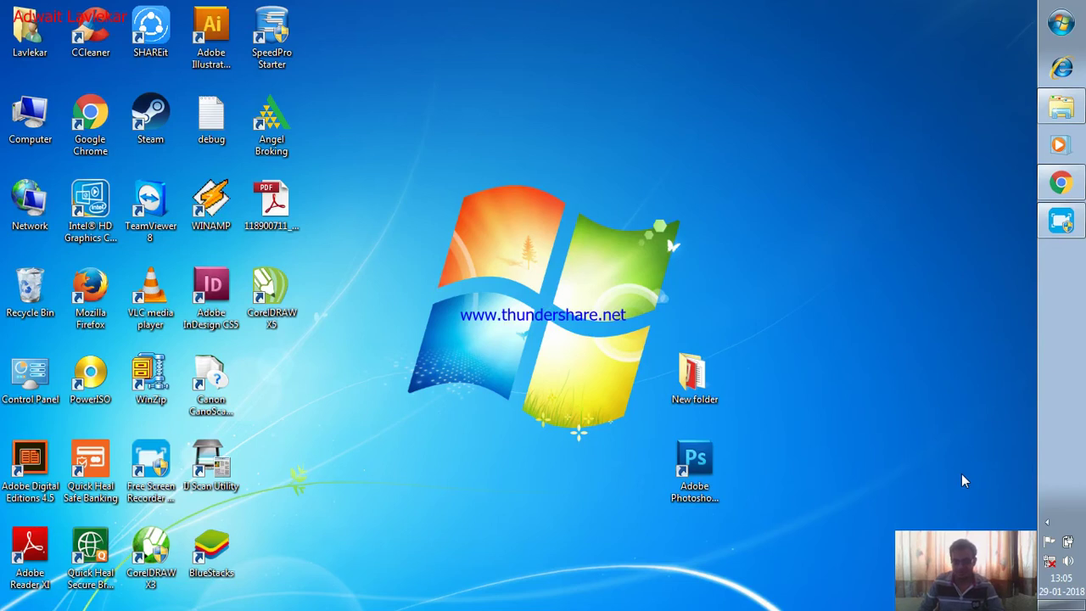
# Launch Adobe Photoshop CS5 from its desktop shortcut.
pyautogui.click(688, 485)
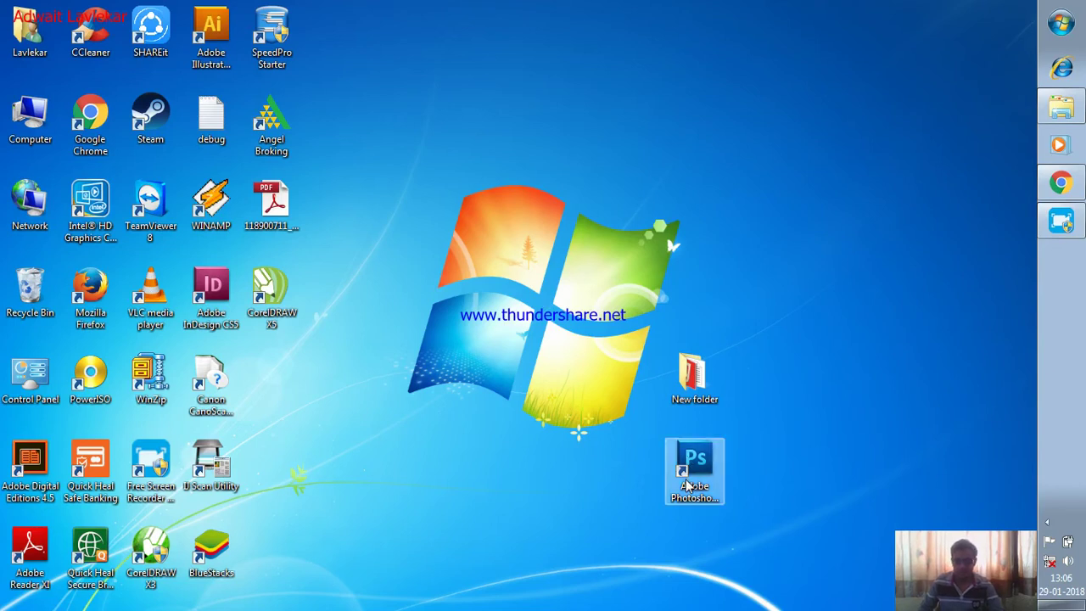
pyautogui.doubleClick(688, 486)
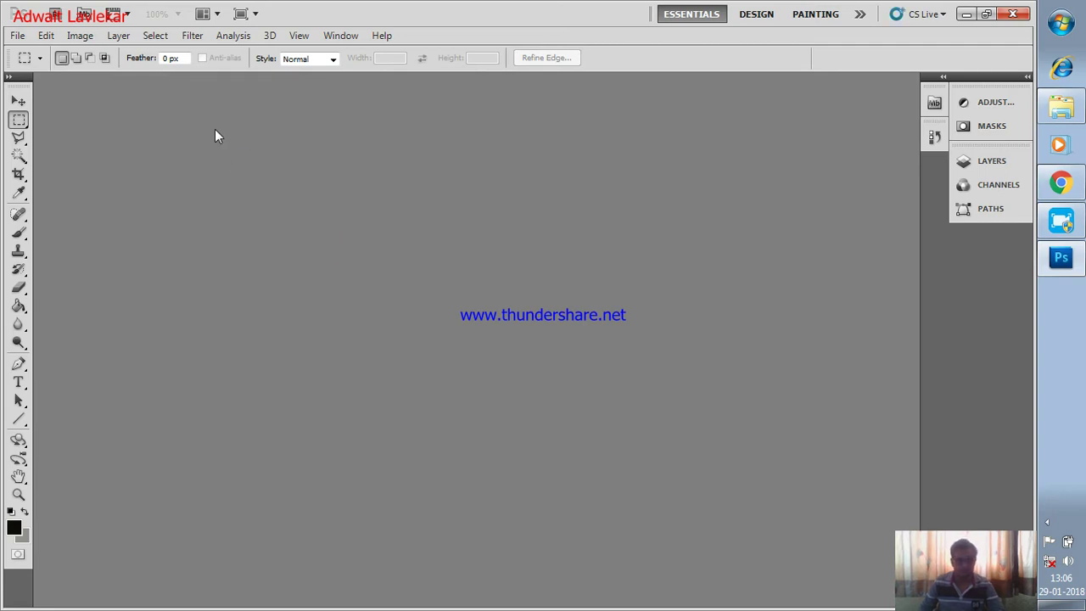
# Create an A4, 300 ppi RGB document, dismiss the improvement prompt, and open Explorer.
pyautogui.click(18, 36)
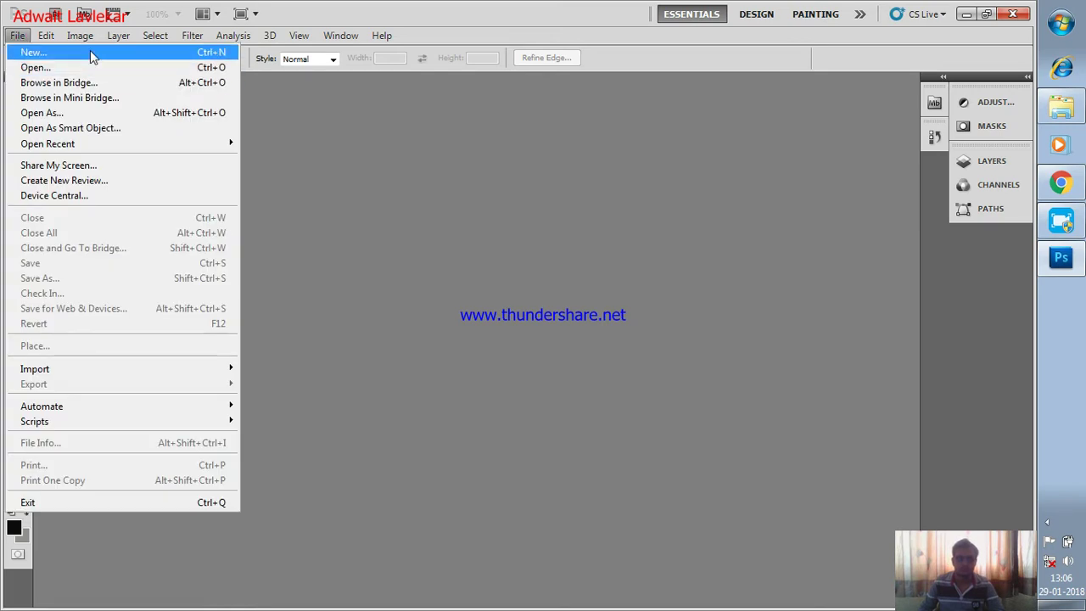
pyautogui.click(91, 54)
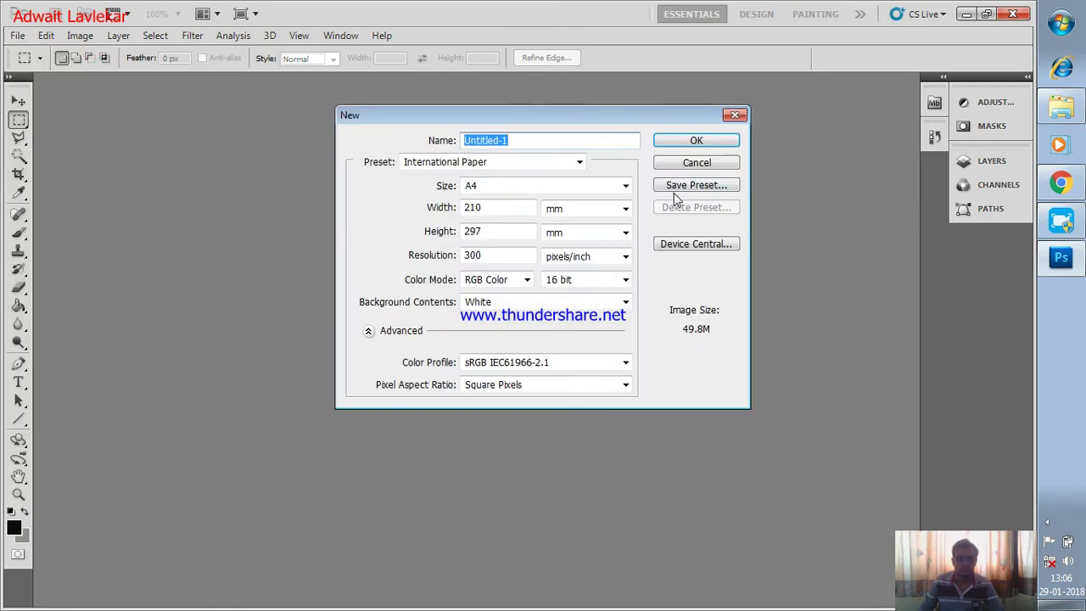
pyautogui.click(706, 141)
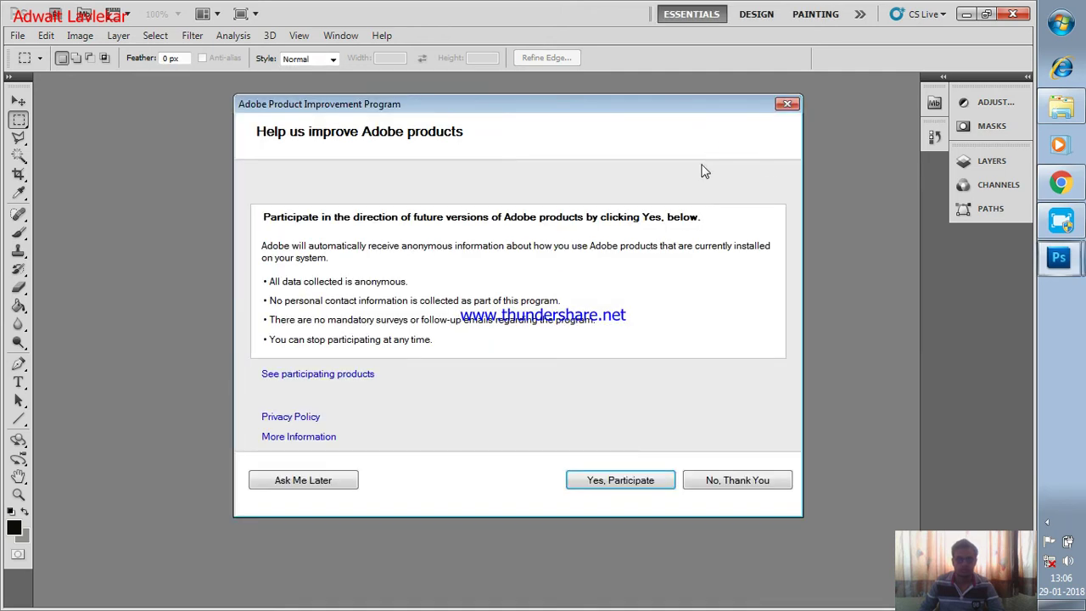
pyautogui.click(787, 105)
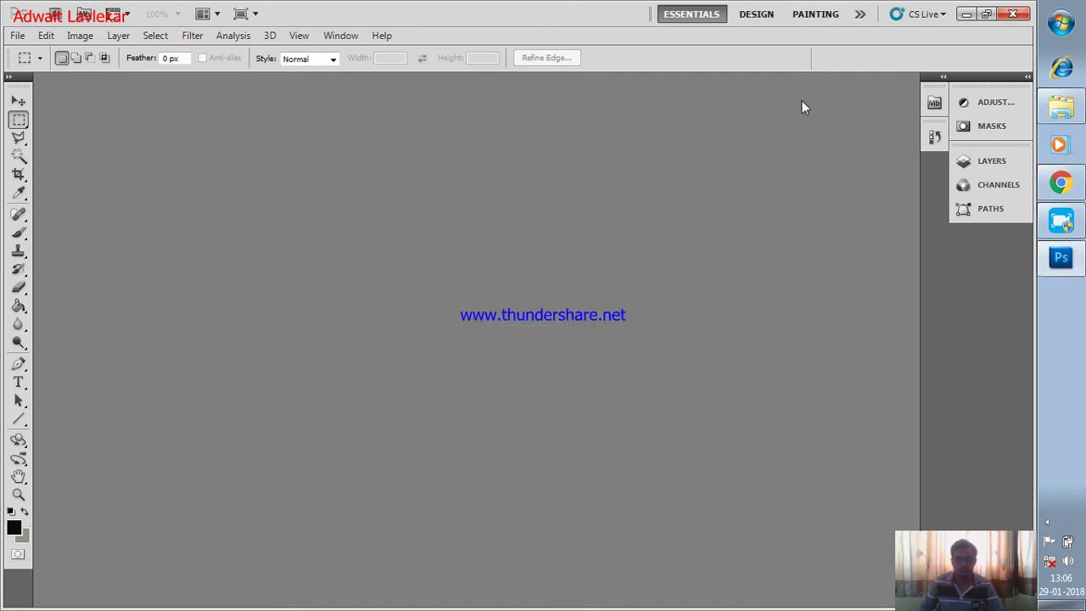
pyautogui.click(1075, 100)
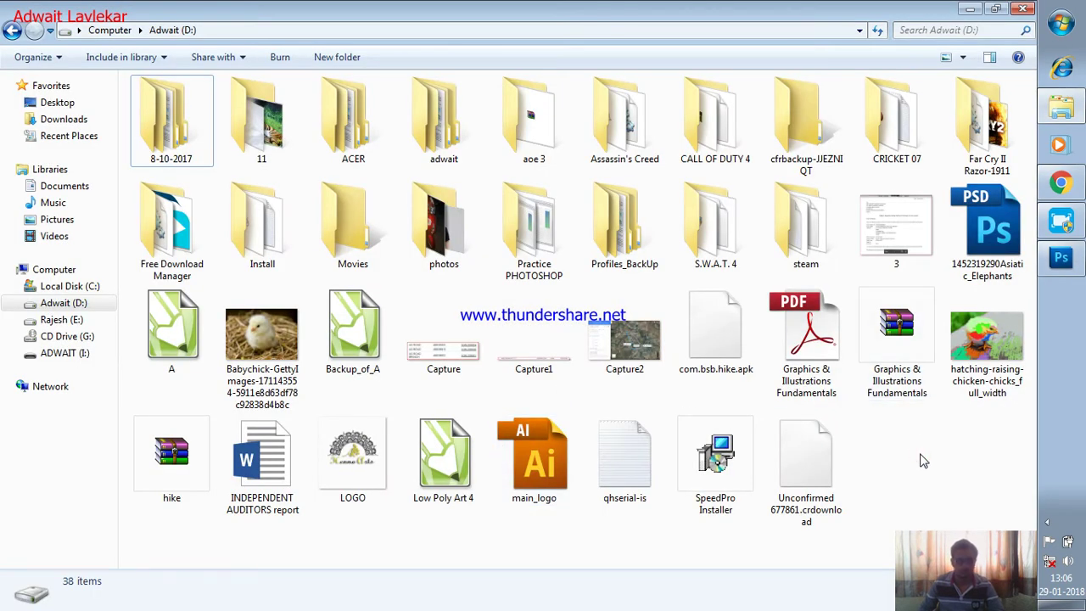
# Find the last WhatsApp dog photo on ADWAIT (I:) and drag it into Untitled-1.
pyautogui.click(62, 351)
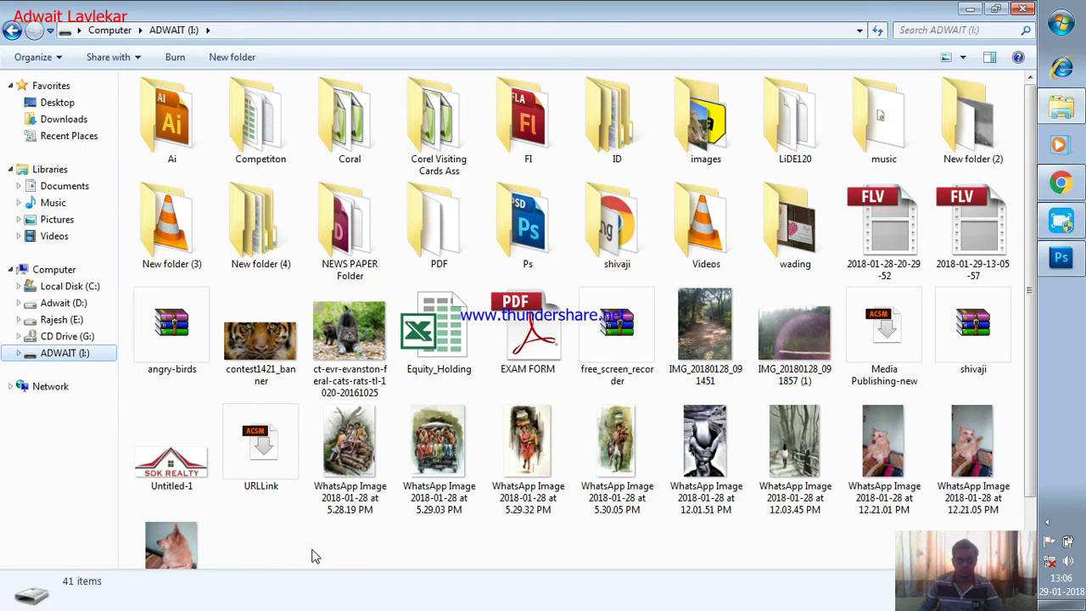
pyautogui.scroll(-2, 719, 552)
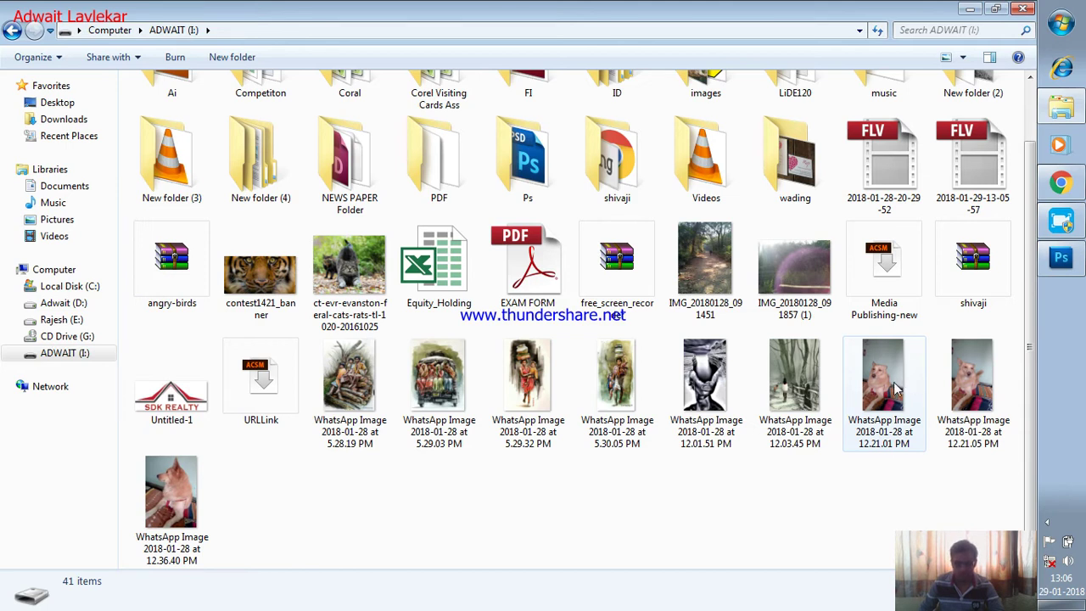
pyautogui.click(166, 484)
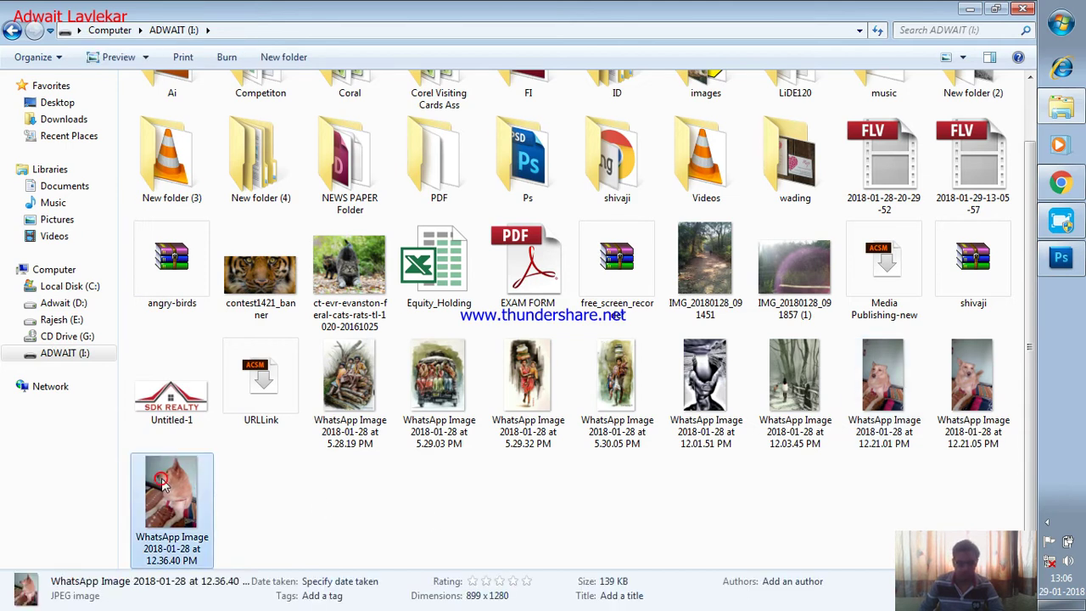
pyautogui.click(1061, 257)
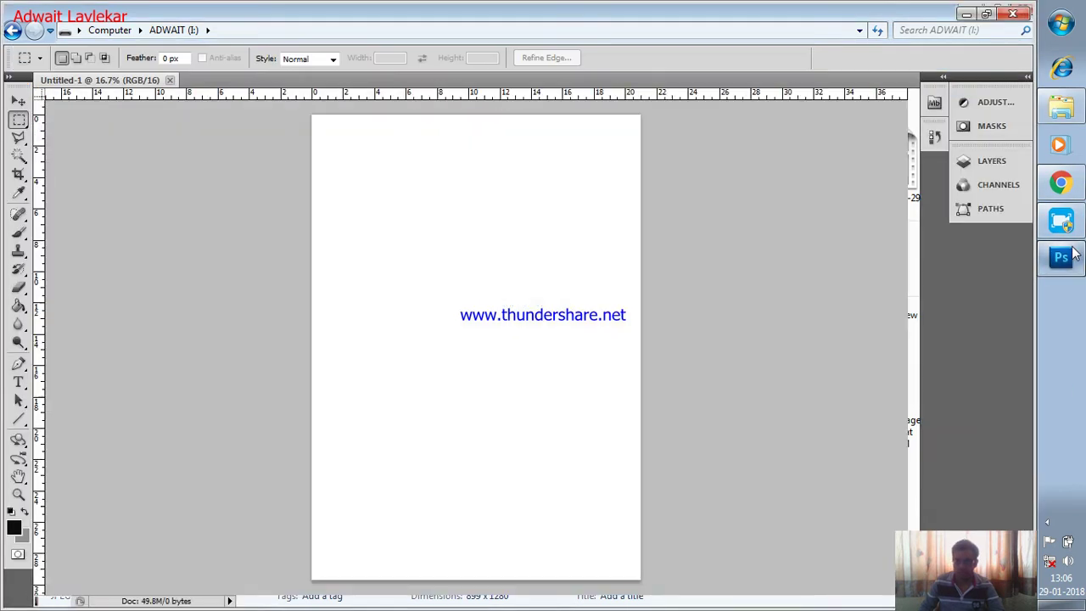
pyautogui.moveTo(470, 354); pyautogui.dragTo(418, 374)
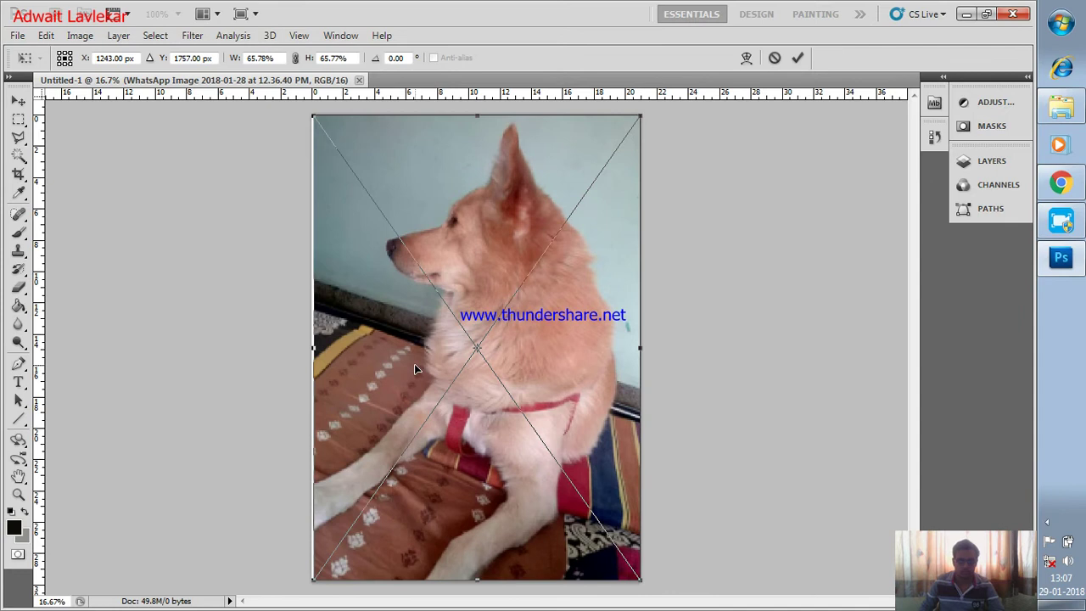
# Commit the stretched dog photo, rasterize its layer, and add a new layer above it.
pyautogui.moveTo(313, 347); pyautogui.dragTo(306, 347)
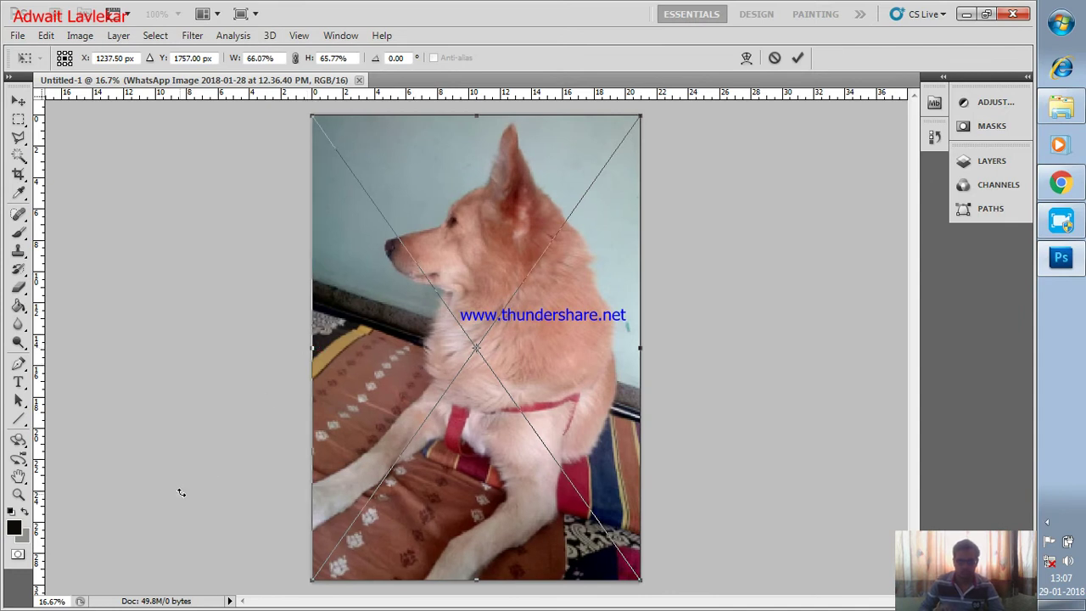
pyautogui.press('Return')
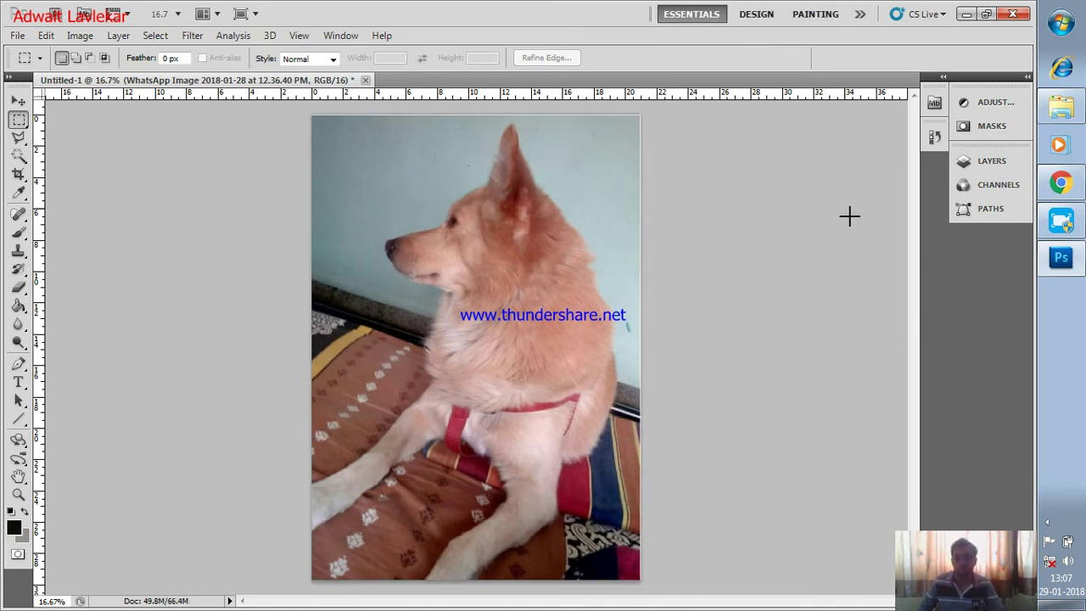
pyautogui.click(989, 161)
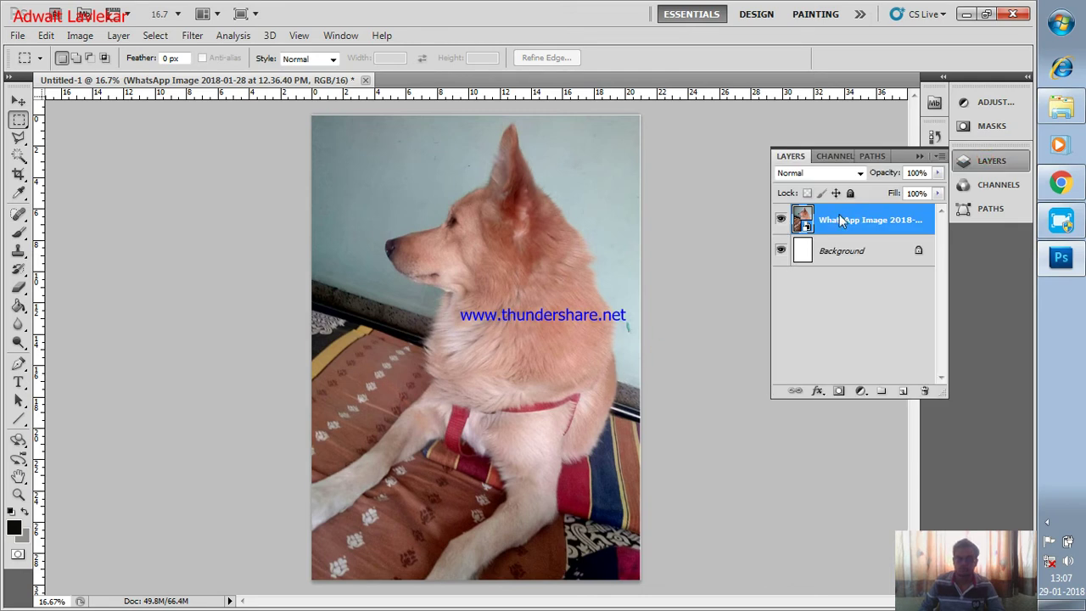
pyautogui.rightClick(840, 219)
pyautogui.click(908, 358)
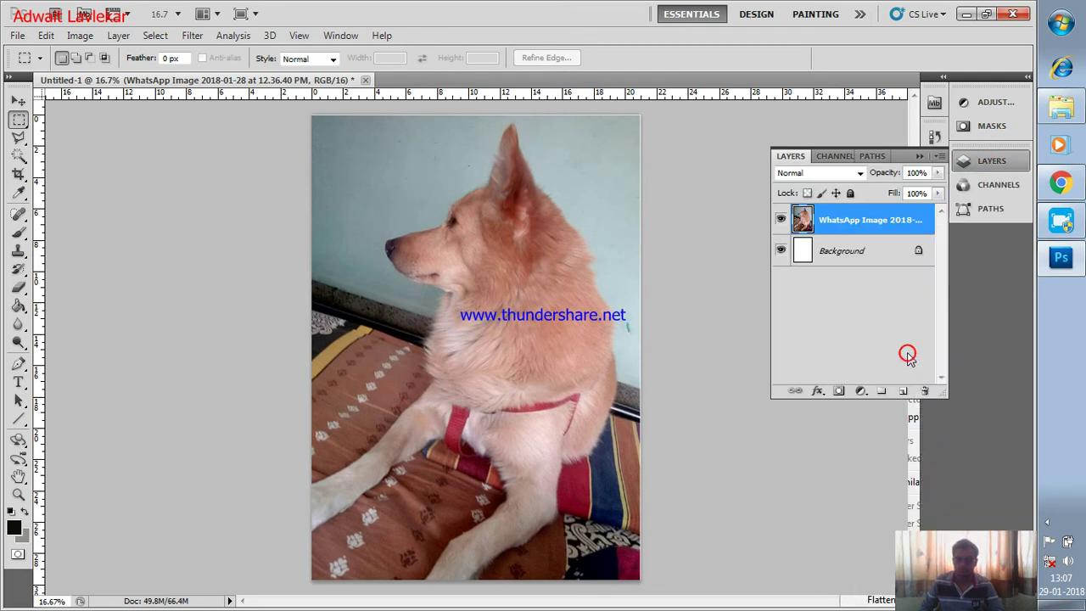
pyautogui.click(902, 391)
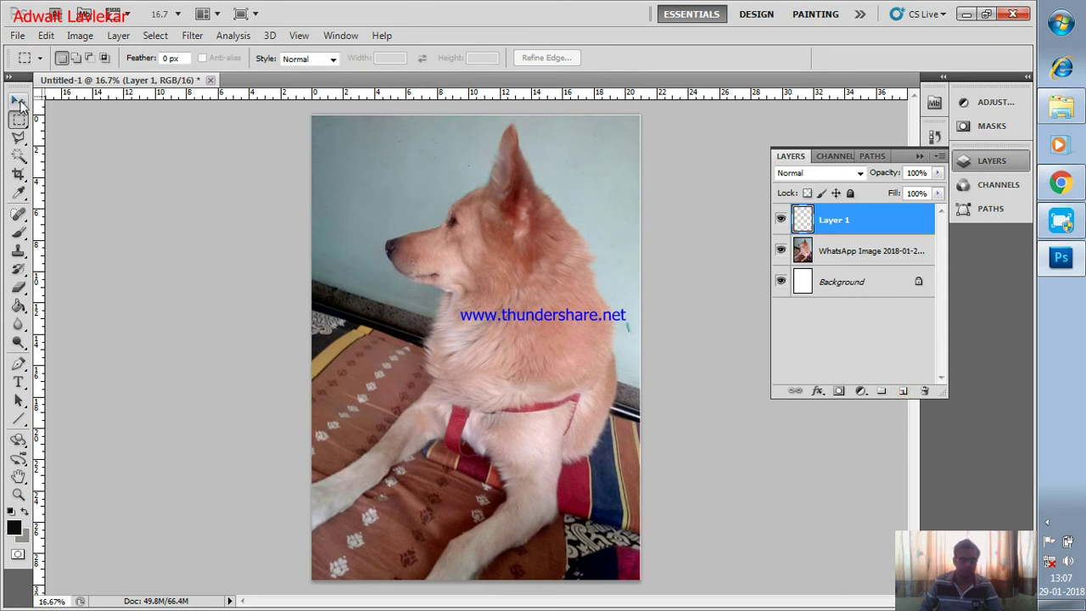
# Select the Brush tool with a hard round tip enlarged to about 93 px.
pyautogui.click(19, 102)
pyautogui.click(19, 269)
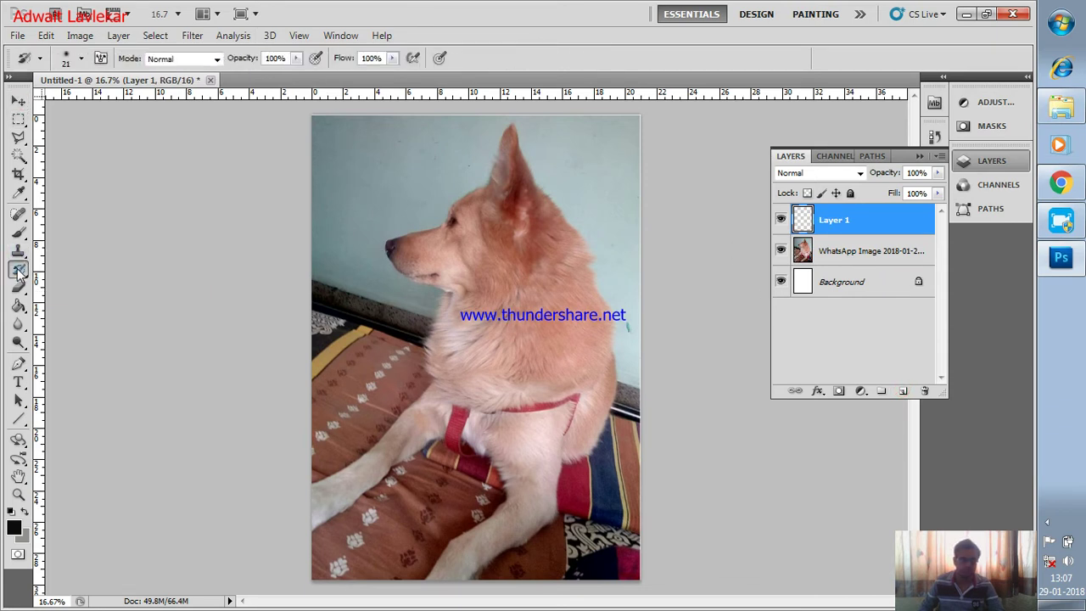
pyautogui.click(23, 233)
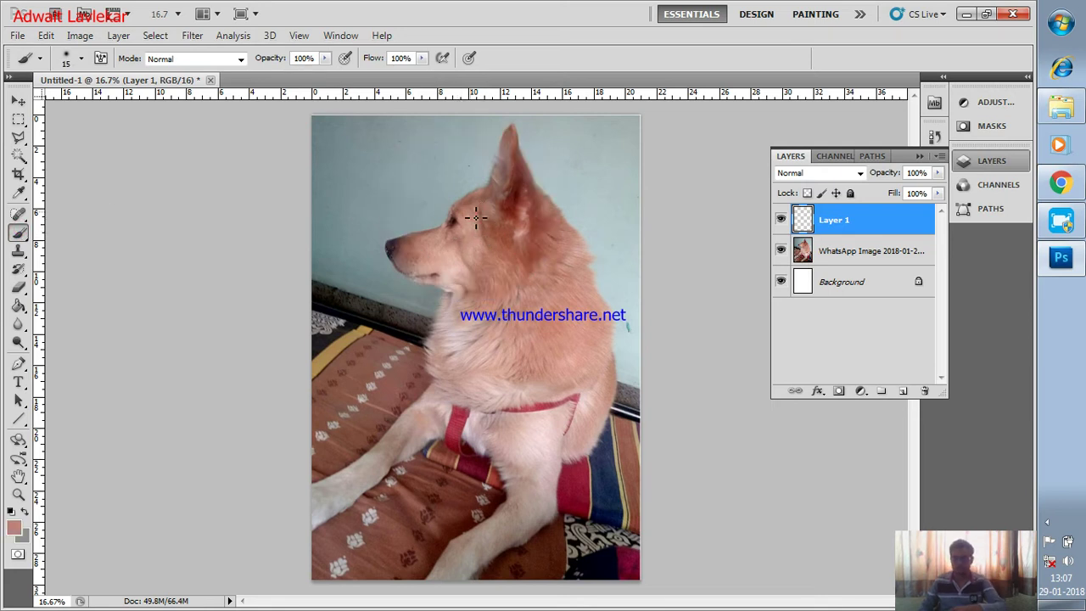
pyautogui.press(']')
pyautogui.press(']')
pyautogui.press(']')
pyautogui.click(81, 58)
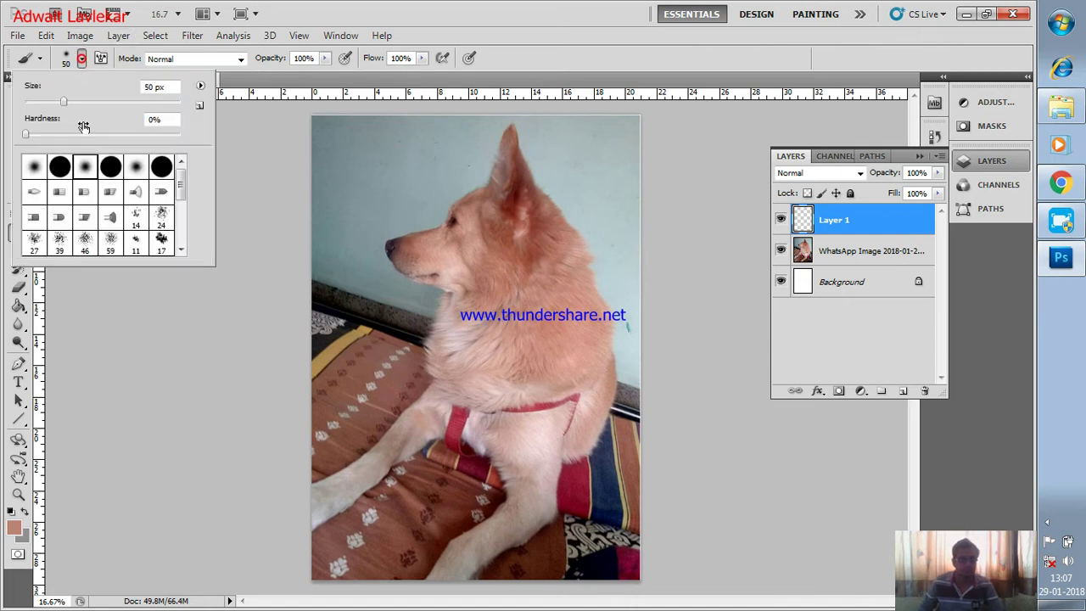
pyautogui.click(64, 173)
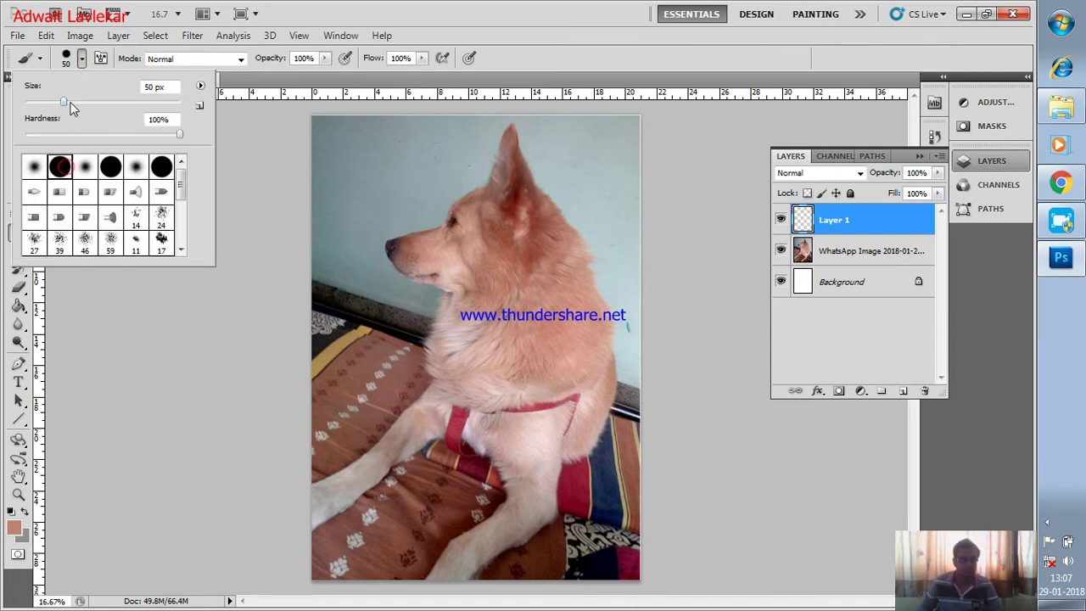
pyautogui.moveTo(75, 102); pyautogui.dragTo(83, 102)
pyautogui.click(93, 102)
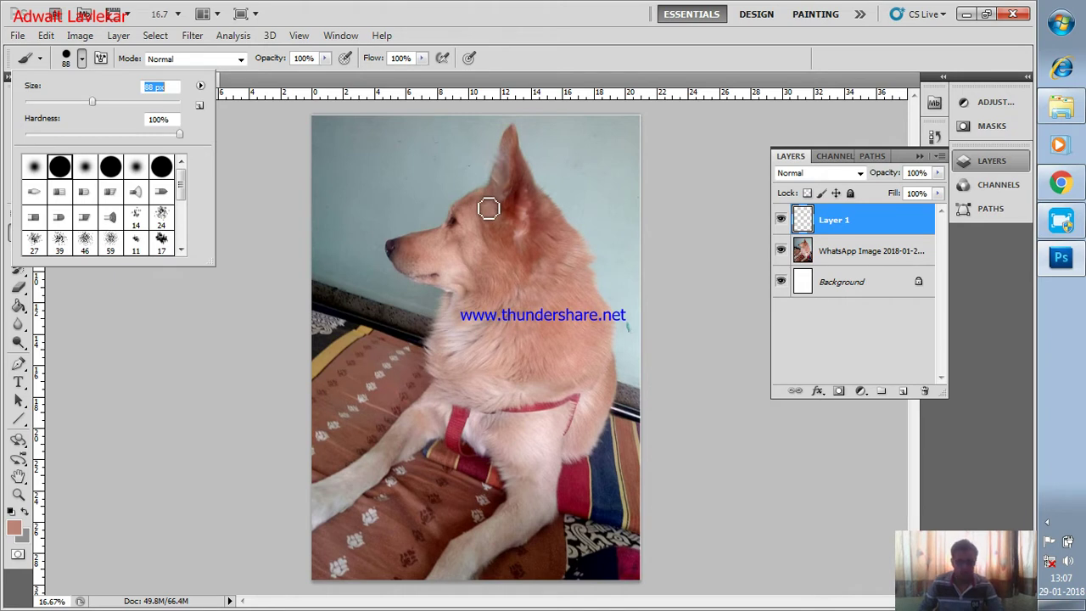
pyautogui.press('alt')
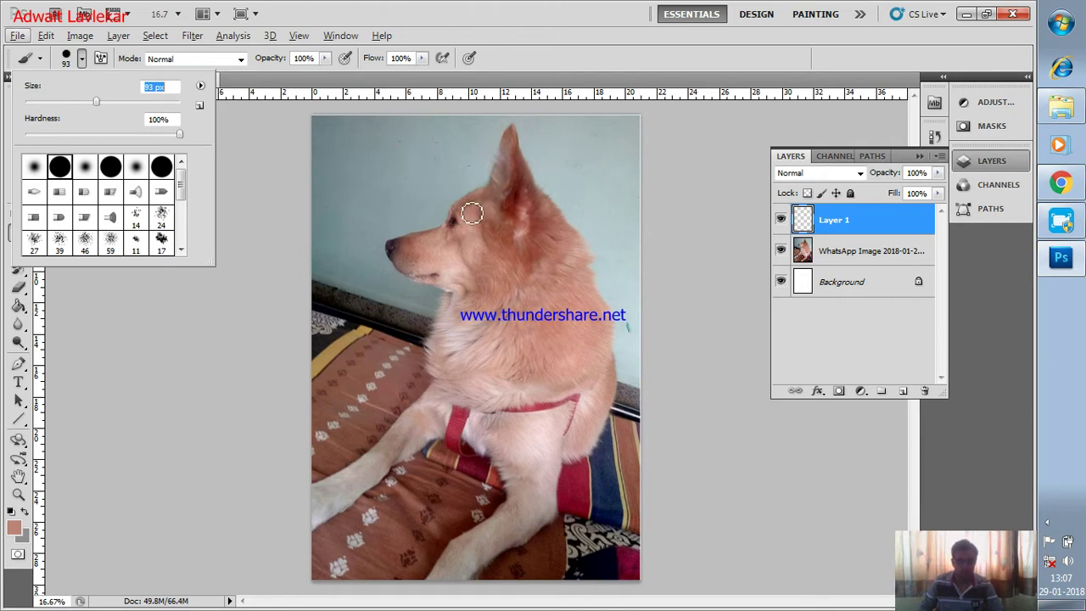
pyautogui.click(302, 293)
# Pan onto the dog's head and rename Layer 1 to 'body'.
pyautogui.scroll(1, 507, 246)
pyautogui.scroll(5, 507, 246)
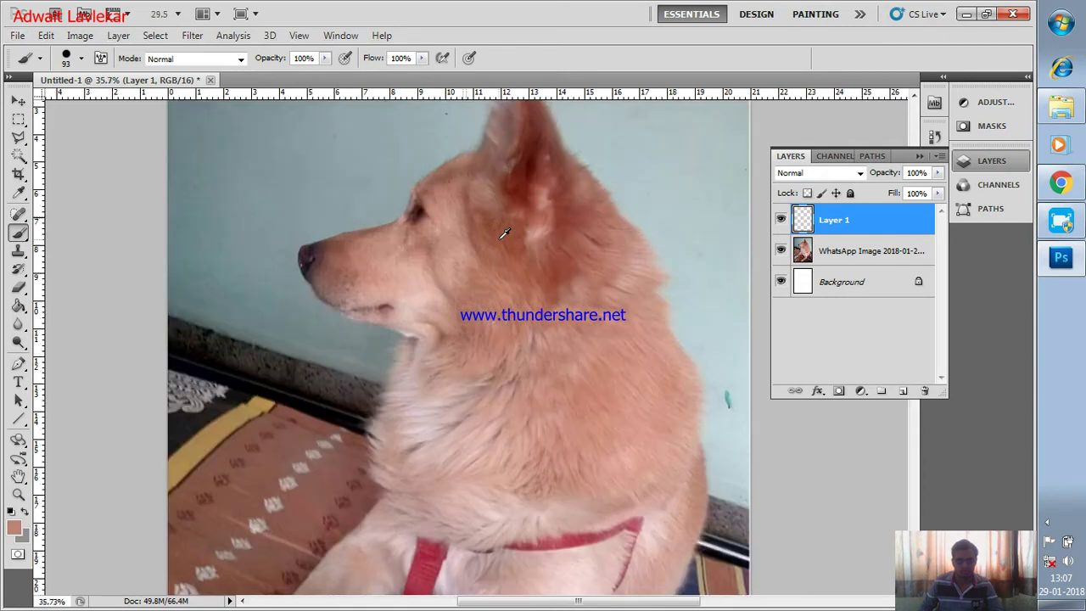
pyautogui.scroll(1, 506, 234)
pyautogui.moveTo(501, 198)
pyautogui.mouseDown()
pyautogui.moveTo(479, 374)
pyautogui.moveTo(483, 217)
pyautogui.mouseUp()
pyautogui.scroll(-1, 344, 352)
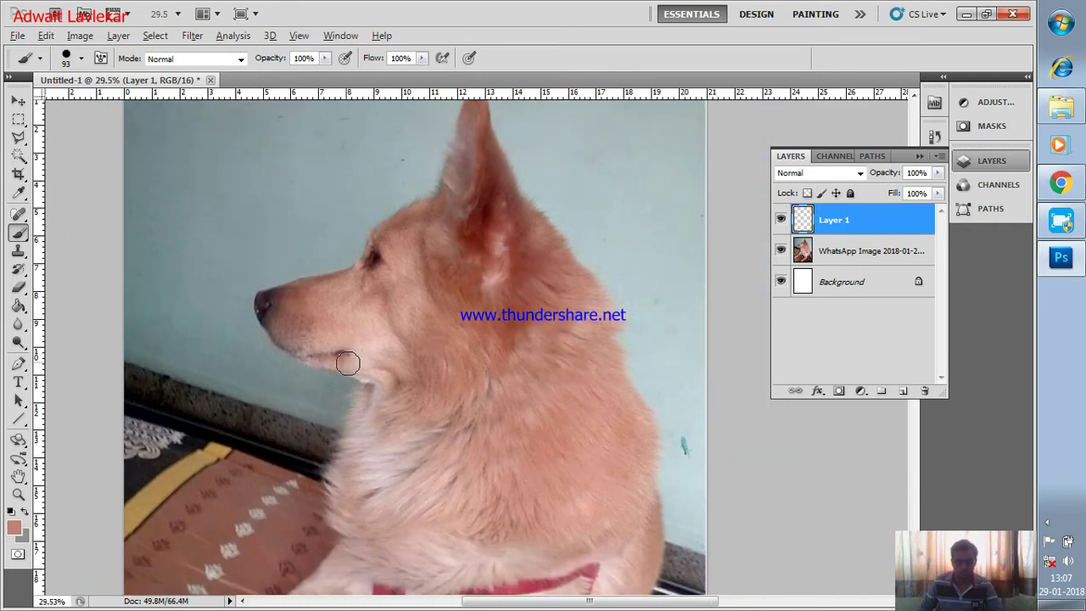
pyautogui.doubleClick(832, 220)
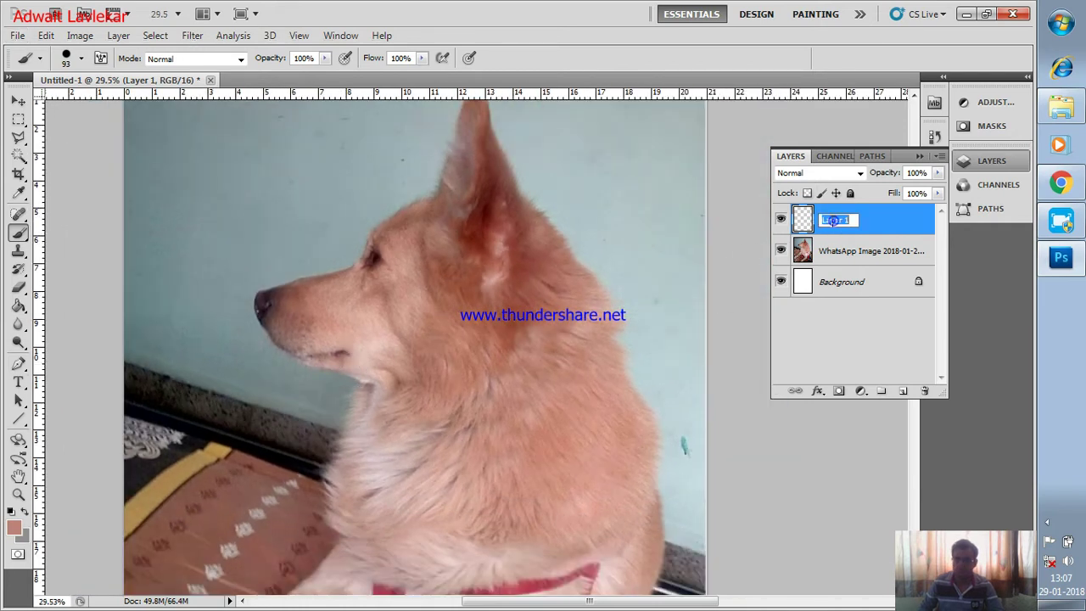
pyautogui.write('body')
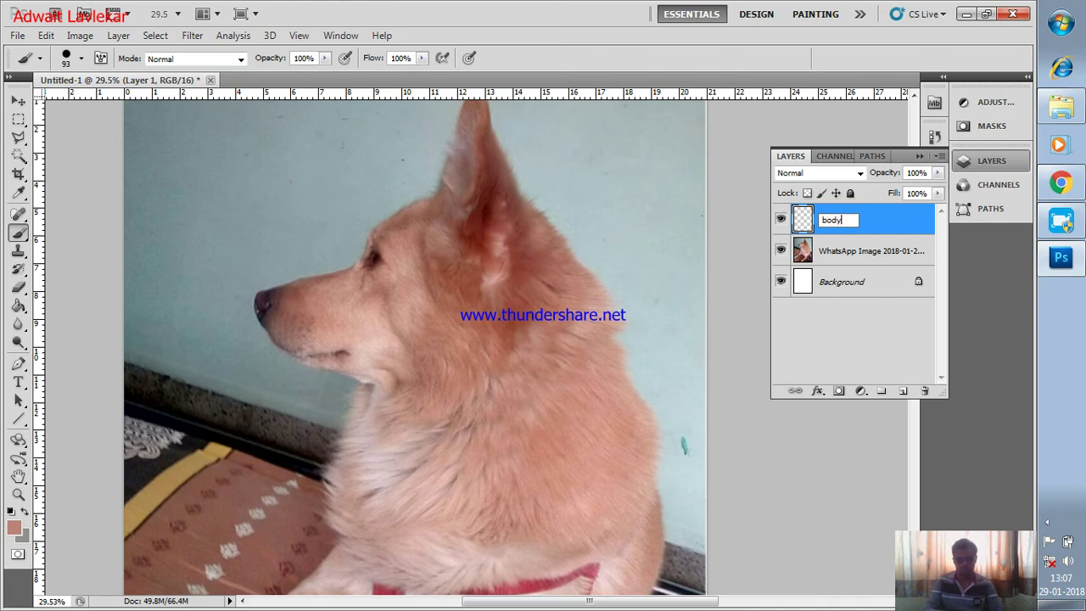
pyautogui.press('Return')
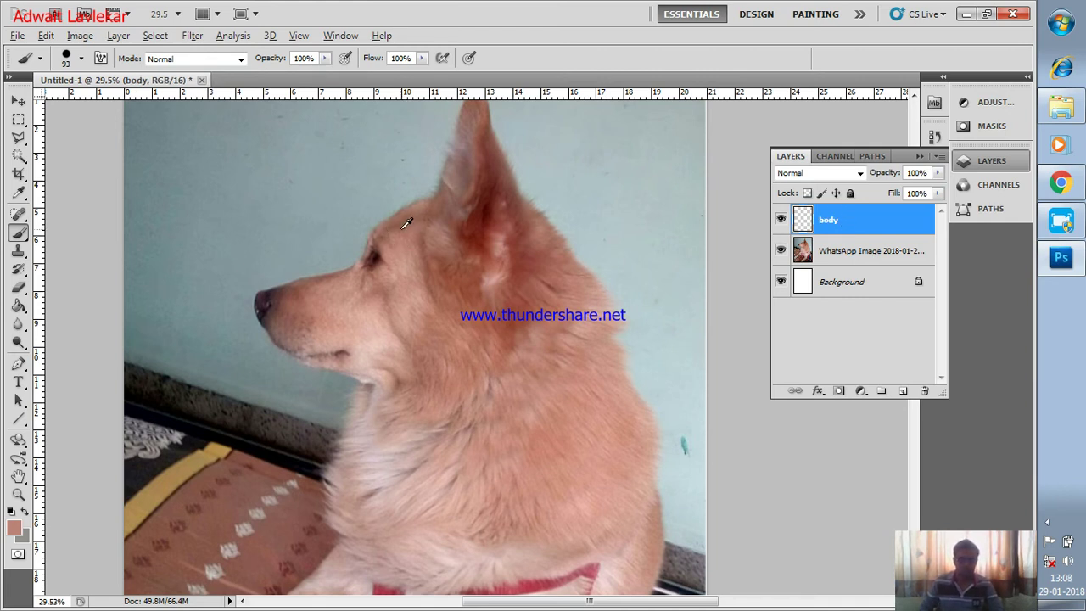
# Sample the fur colour and paint brown over the head, nose tip and snout.
pyautogui.keyDown('alt'); pyautogui.click(404, 254); pyautogui.keyUp('alt')
pyautogui.click(401, 244)
pyautogui.moveTo(408, 241); pyautogui.dragTo(411, 275)
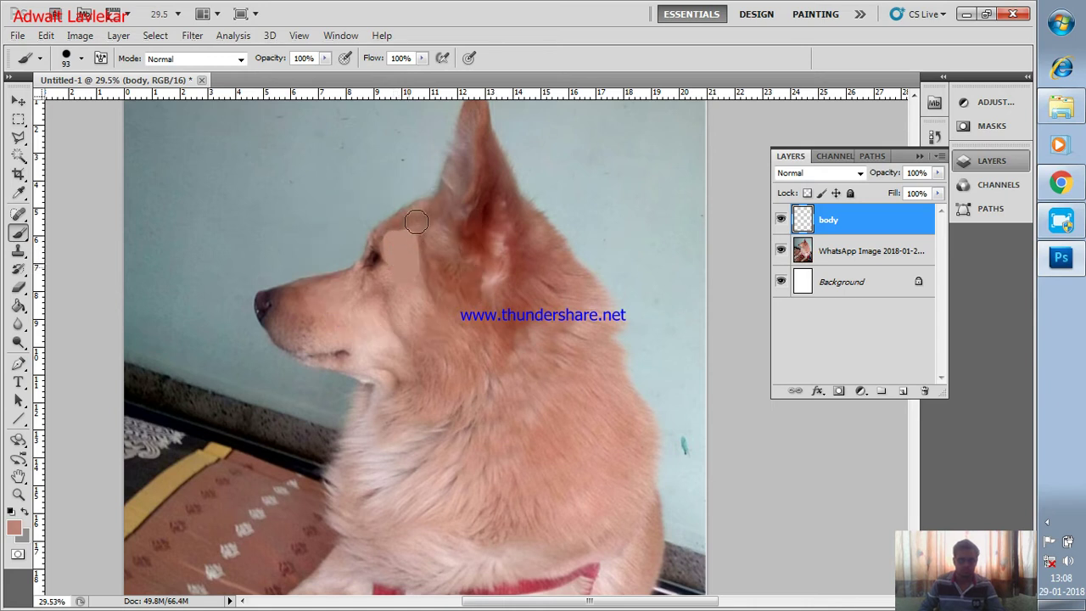
pyautogui.moveTo(412, 229)
pyautogui.mouseDown()
pyautogui.moveTo(404, 223)
pyautogui.moveTo(327, 287)
pyautogui.moveTo(268, 302)
pyautogui.moveTo(274, 322)
pyautogui.moveTo(304, 342)
pyautogui.mouseUp()
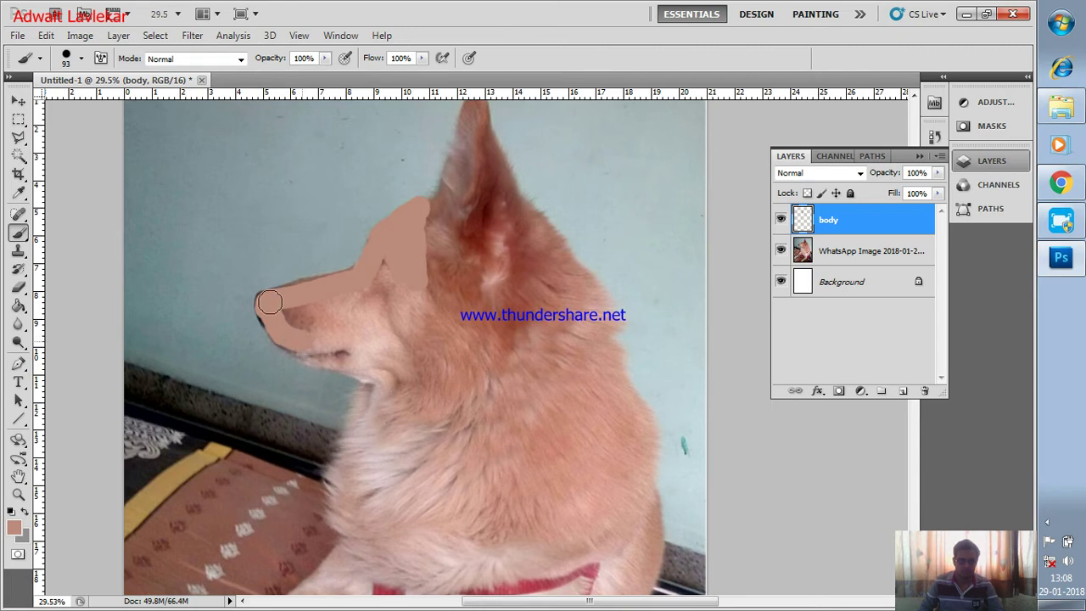
pyautogui.moveTo(264, 301)
pyautogui.mouseDown()
pyautogui.moveTo(272, 323)
pyautogui.moveTo(312, 355)
pyautogui.moveTo(377, 383)
pyautogui.mouseUp()
pyautogui.moveTo(266, 302)
pyautogui.mouseDown()
pyautogui.moveTo(391, 257)
pyautogui.moveTo(400, 306)
pyautogui.moveTo(430, 283)
pyautogui.mouseUp()
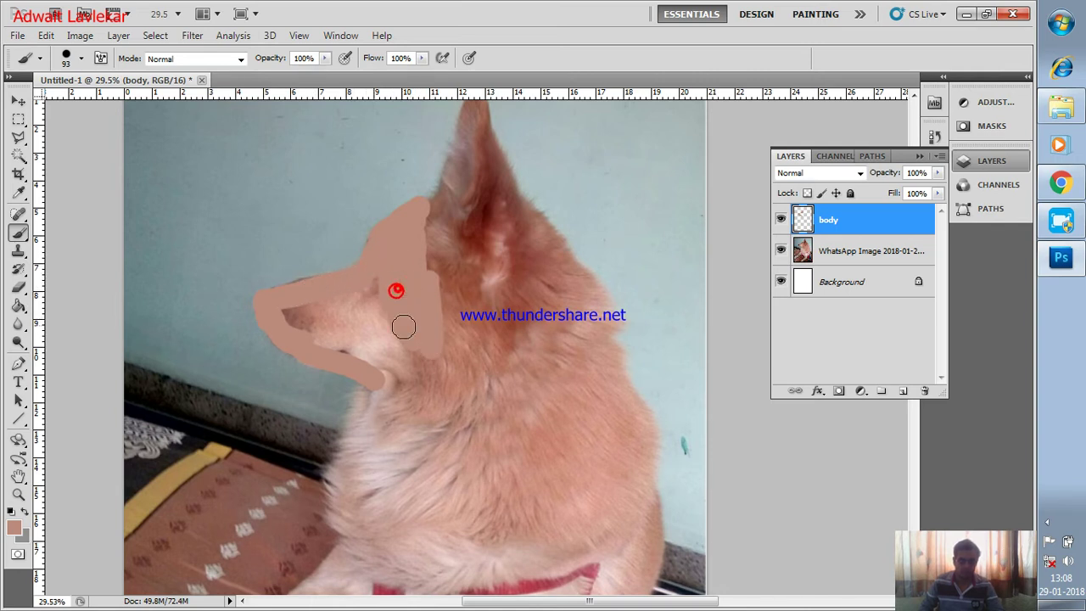
# Cover the snout and eye area, the fur by the ear base, and down the neck.
pyautogui.click(372, 298)
pyautogui.click(353, 293)
pyautogui.click(355, 284)
pyautogui.moveTo(334, 302)
pyautogui.mouseDown()
pyautogui.moveTo(351, 296)
pyautogui.moveTo(297, 323)
pyautogui.moveTo(346, 344)
pyautogui.moveTo(328, 314)
pyautogui.moveTo(368, 356)
pyautogui.moveTo(367, 330)
pyautogui.moveTo(381, 317)
pyautogui.moveTo(424, 352)
pyautogui.moveTo(431, 242)
pyautogui.moveTo(449, 263)
pyautogui.moveTo(463, 243)
pyautogui.moveTo(509, 280)
pyautogui.mouseUp()
pyautogui.moveTo(450, 233)
pyautogui.mouseDown()
pyautogui.moveTo(501, 263)
pyautogui.moveTo(463, 308)
pyautogui.moveTo(438, 286)
pyautogui.moveTo(441, 308)
pyautogui.moveTo(471, 294)
pyautogui.moveTo(498, 225)
pyautogui.moveTo(516, 218)
pyautogui.moveTo(491, 245)
pyautogui.mouseUp()
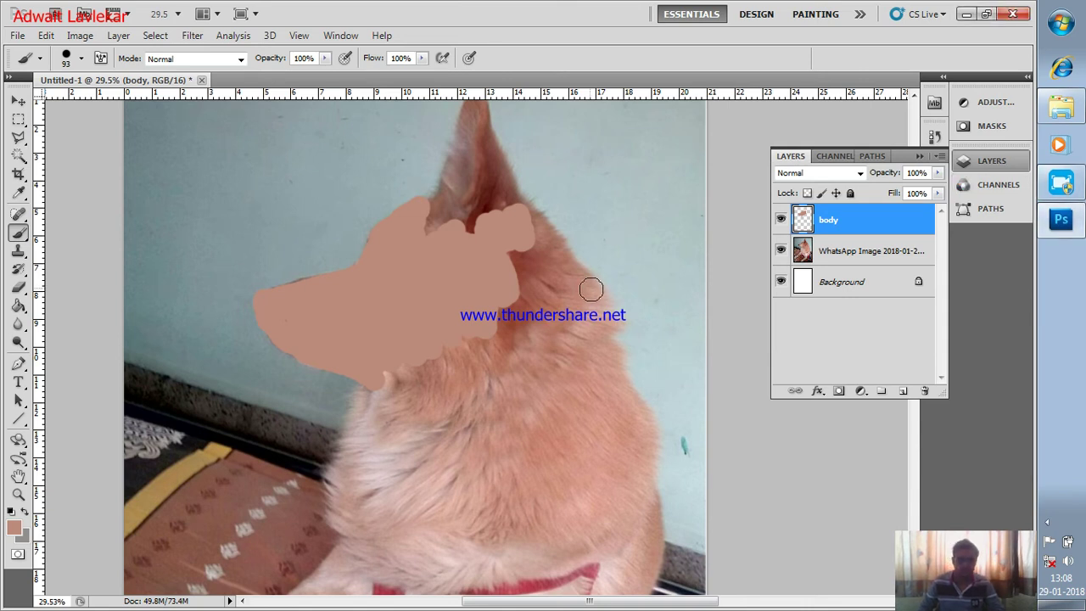
pyautogui.click(511, 252)
pyautogui.moveTo(531, 280)
pyautogui.mouseDown()
pyautogui.moveTo(527, 219)
pyautogui.moveTo(569, 269)
pyautogui.moveTo(630, 413)
pyautogui.moveTo(545, 565)
pyautogui.moveTo(379, 579)
pyautogui.mouseUp()
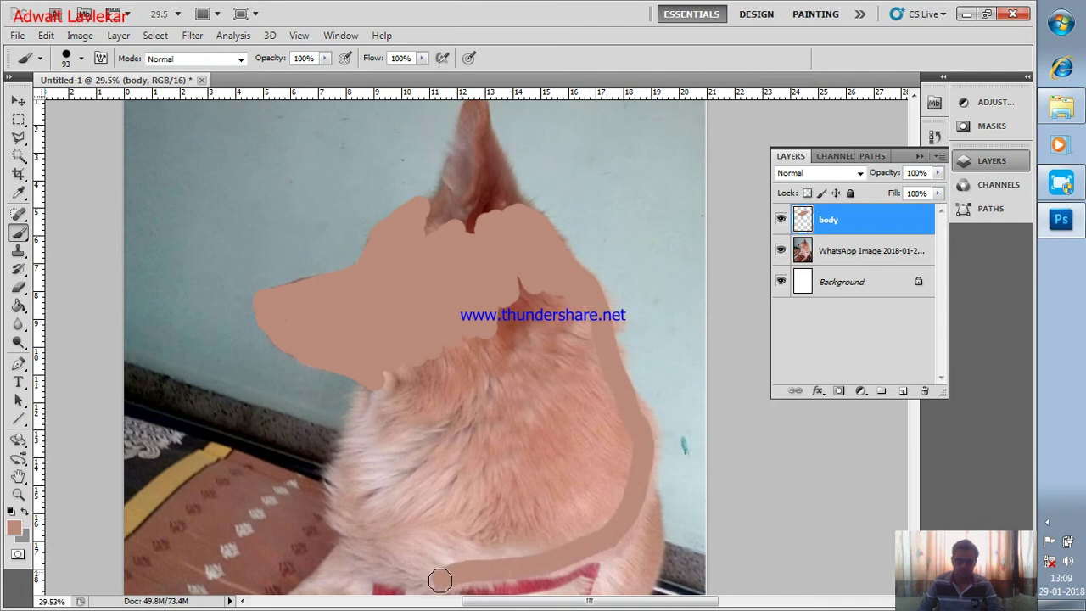
# Paint brown down the chest edge, along the neck edge and over the mid-chest.
pyautogui.click(359, 565)
pyautogui.moveTo(370, 387)
pyautogui.mouseDown()
pyautogui.moveTo(336, 509)
pyautogui.moveTo(369, 562)
pyautogui.mouseUp()
pyautogui.moveTo(415, 365)
pyautogui.mouseDown()
pyautogui.moveTo(382, 388)
pyautogui.moveTo(408, 364)
pyautogui.moveTo(419, 392)
pyautogui.moveTo(444, 357)
pyautogui.moveTo(483, 341)
pyautogui.moveTo(487, 379)
pyautogui.moveTo(500, 326)
pyautogui.moveTo(532, 306)
pyautogui.moveTo(545, 340)
pyautogui.moveTo(554, 297)
pyautogui.mouseUp()
pyautogui.moveTo(576, 291)
pyautogui.mouseDown()
pyautogui.moveTo(613, 398)
pyautogui.moveTo(602, 453)
pyautogui.moveTo(562, 356)
pyautogui.moveTo(551, 435)
pyautogui.mouseUp()
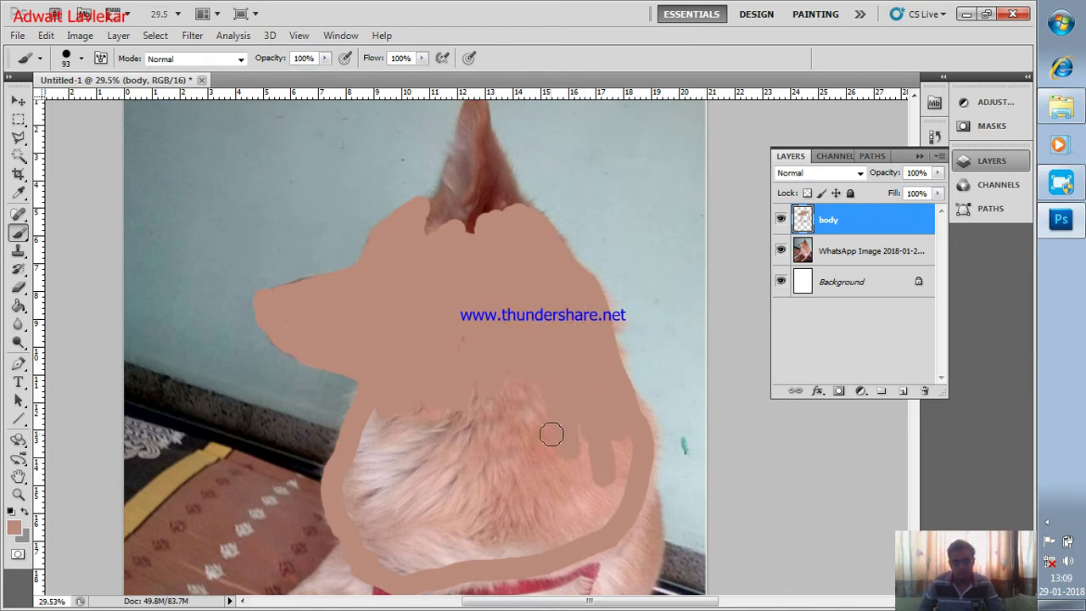
pyautogui.moveTo(451, 381)
pyautogui.mouseDown()
pyautogui.moveTo(456, 442)
pyautogui.moveTo(494, 438)
pyautogui.mouseUp()
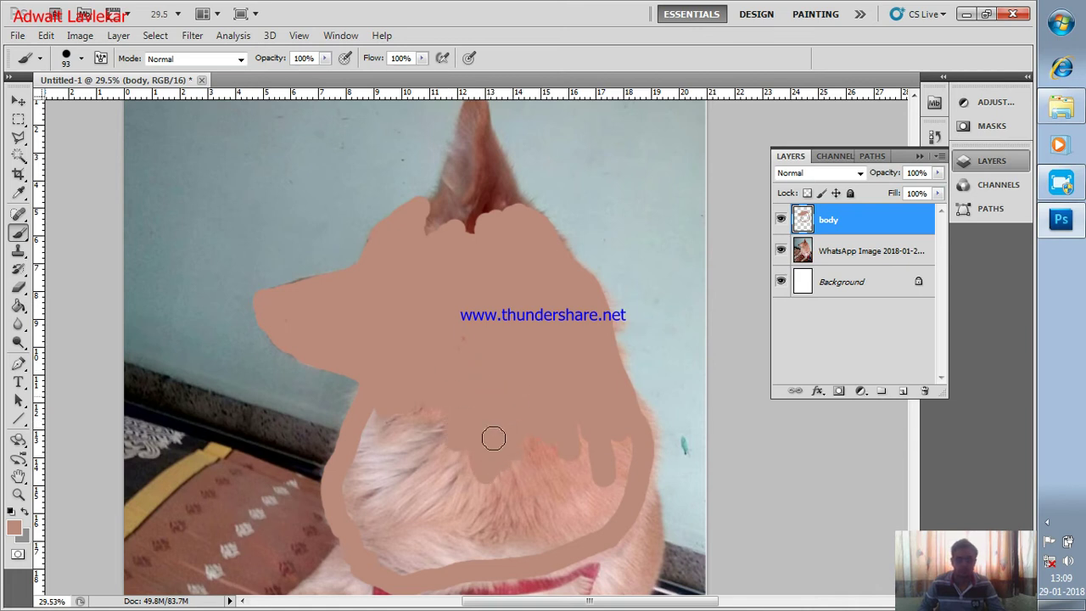
pyautogui.moveTo(412, 392)
pyautogui.mouseDown()
pyautogui.moveTo(431, 460)
pyautogui.moveTo(376, 393)
pyautogui.moveTo(357, 505)
pyautogui.moveTo(368, 518)
pyautogui.moveTo(381, 512)
pyautogui.moveTo(381, 470)
pyautogui.moveTo(413, 498)
pyautogui.moveTo(439, 456)
pyautogui.moveTo(462, 510)
pyautogui.moveTo(484, 526)
pyautogui.moveTo(547, 445)
pyautogui.mouseUp()
# Fill the right chest and bottom white patch, then close the tray popup.
pyautogui.moveTo(554, 484)
pyautogui.mouseDown()
pyautogui.moveTo(548, 432)
pyautogui.moveTo(611, 492)
pyautogui.moveTo(637, 455)
pyautogui.moveTo(582, 526)
pyautogui.moveTo(533, 536)
pyautogui.moveTo(552, 539)
pyautogui.mouseUp()
pyautogui.moveTo(440, 550)
pyautogui.mouseDown()
pyautogui.moveTo(400, 504)
pyautogui.moveTo(417, 549)
pyautogui.moveTo(405, 576)
pyautogui.moveTo(461, 555)
pyautogui.moveTo(433, 549)
pyautogui.mouseUp()
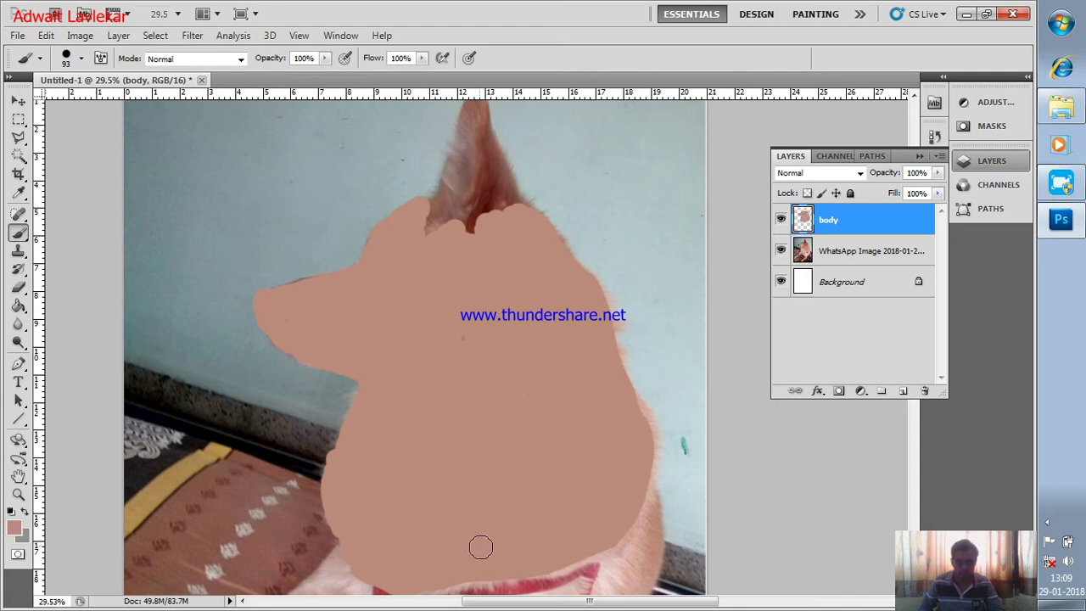
pyautogui.click(1049, 526)
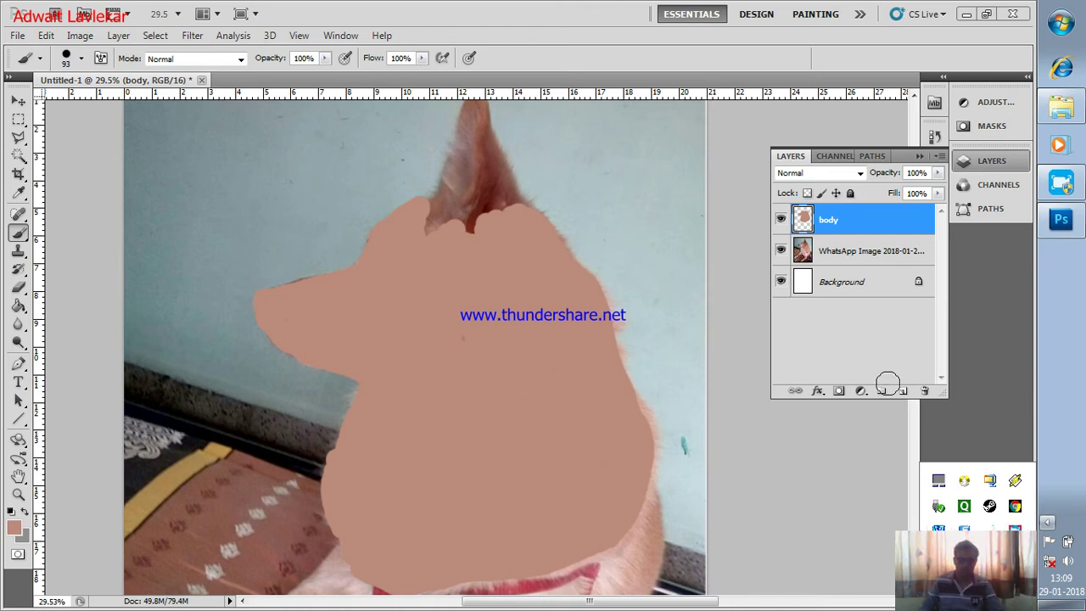
pyautogui.click(734, 191)
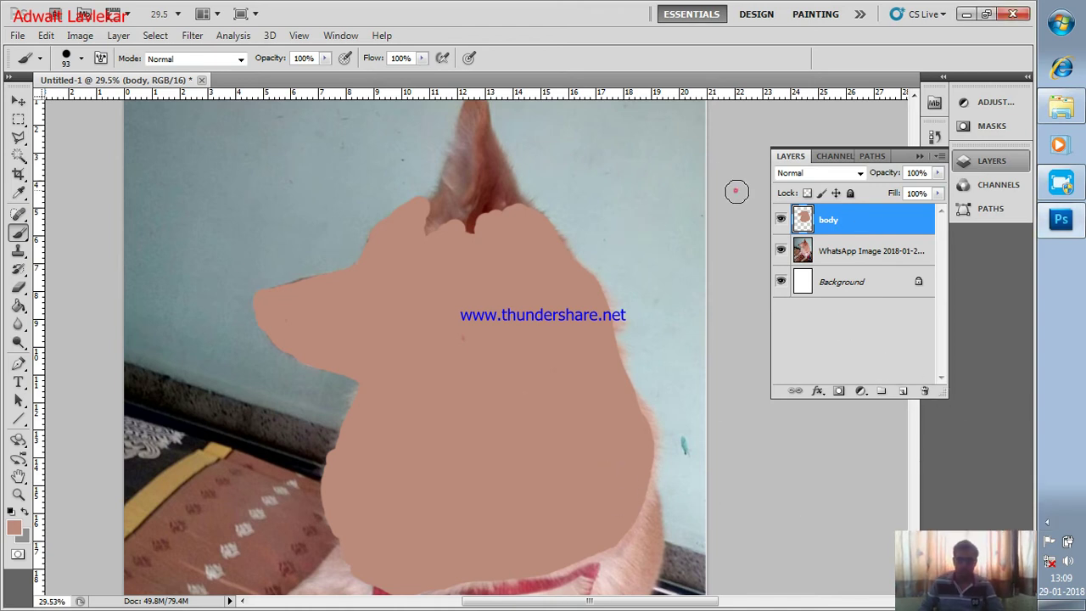
# Paint the ear brown from its tip downward, covering the fur around it.
pyautogui.scroll(-3, 711, 279)
pyautogui.scroll(-1, 711, 279)
pyautogui.scroll(2, 709, 278)
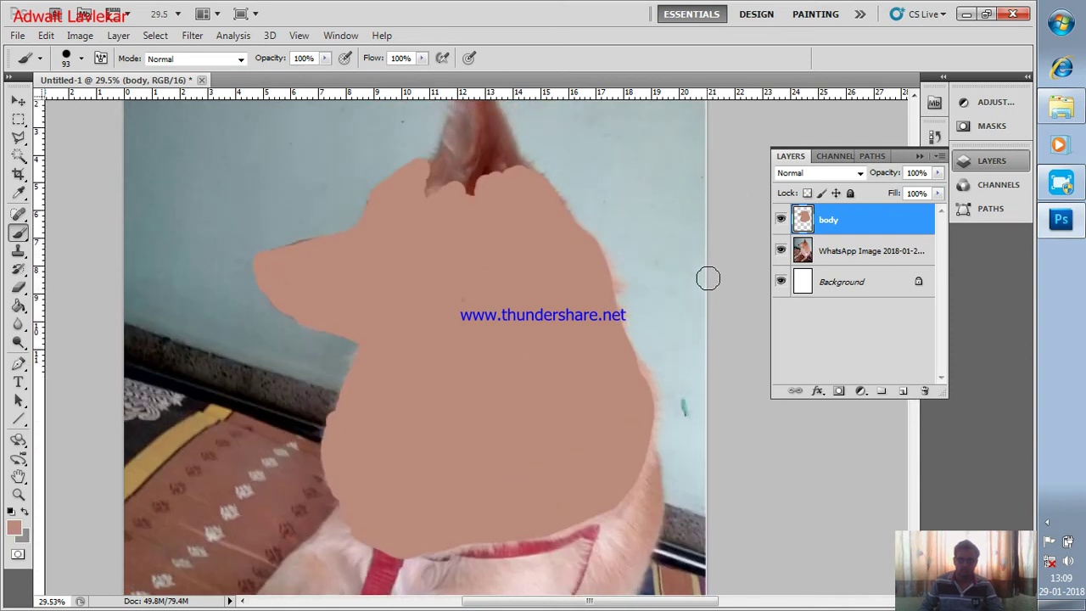
pyautogui.scroll(3, 710, 277)
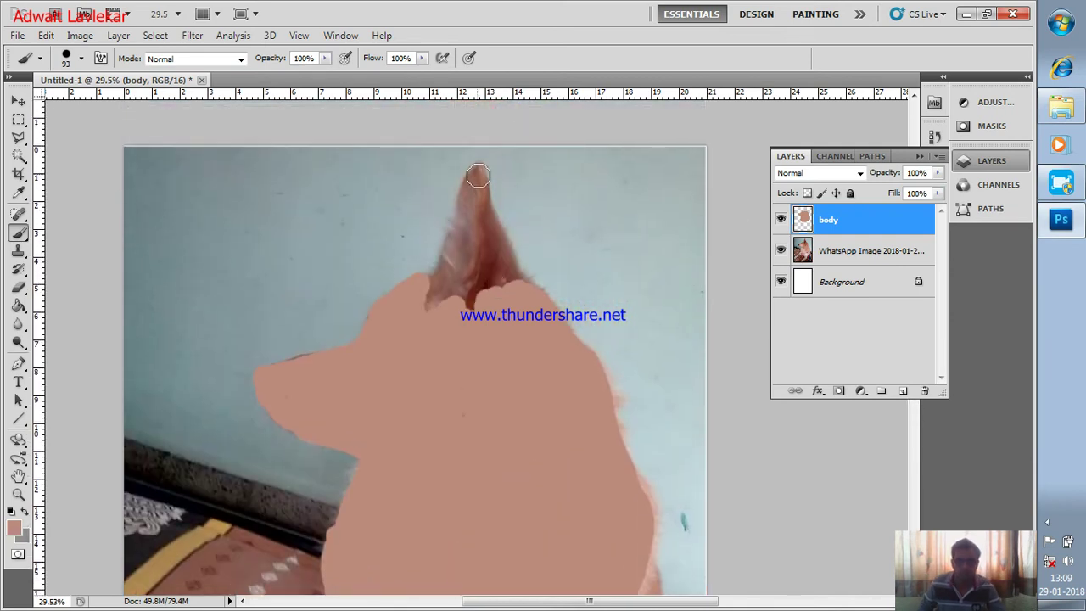
pyautogui.moveTo(477, 176)
pyautogui.mouseDown()
pyautogui.moveTo(441, 280)
pyautogui.moveTo(456, 284)
pyautogui.moveTo(473, 244)
pyautogui.moveTo(465, 298)
pyautogui.moveTo(493, 303)
pyautogui.moveTo(492, 251)
pyautogui.moveTo(520, 296)
pyautogui.mouseUp()
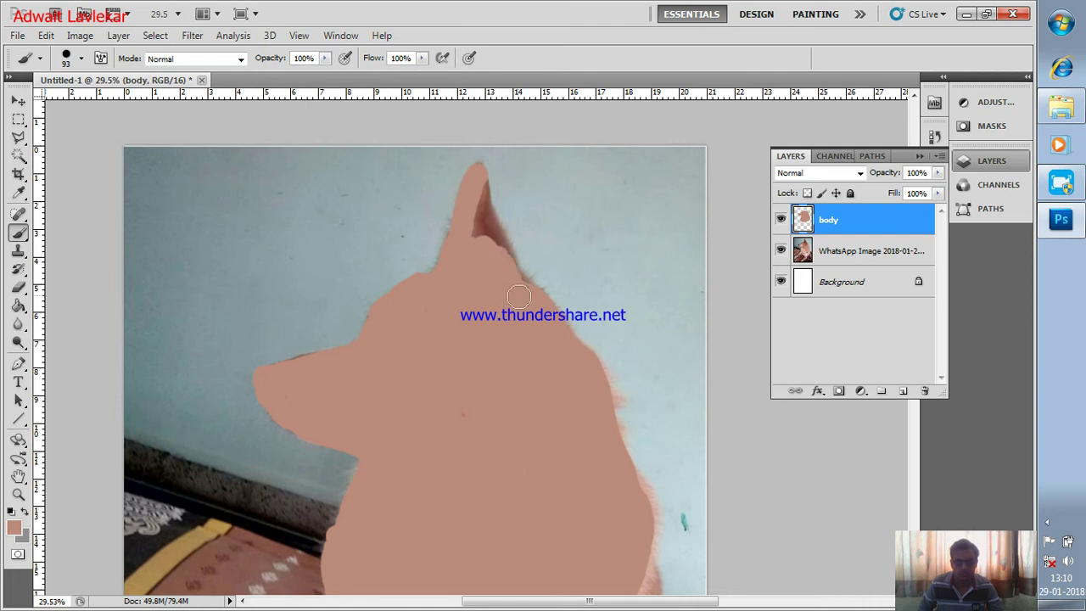
pyautogui.moveTo(480, 191); pyautogui.dragTo(496, 240)
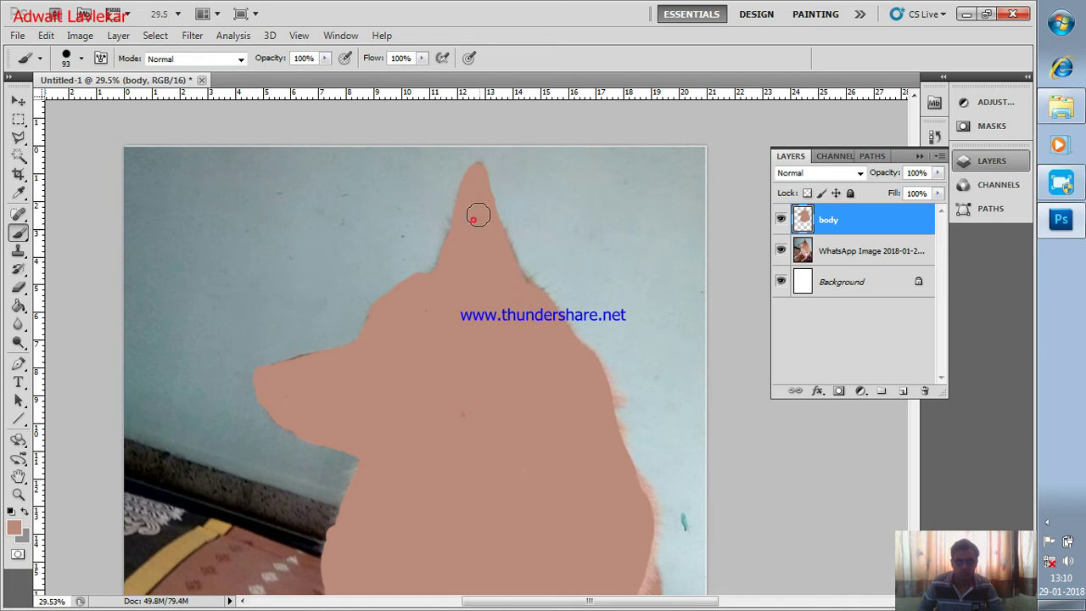
# Try a stroke beside the leg, undo it, and sample the leg's lighter tone.
pyautogui.scroll(-2, 478, 255)
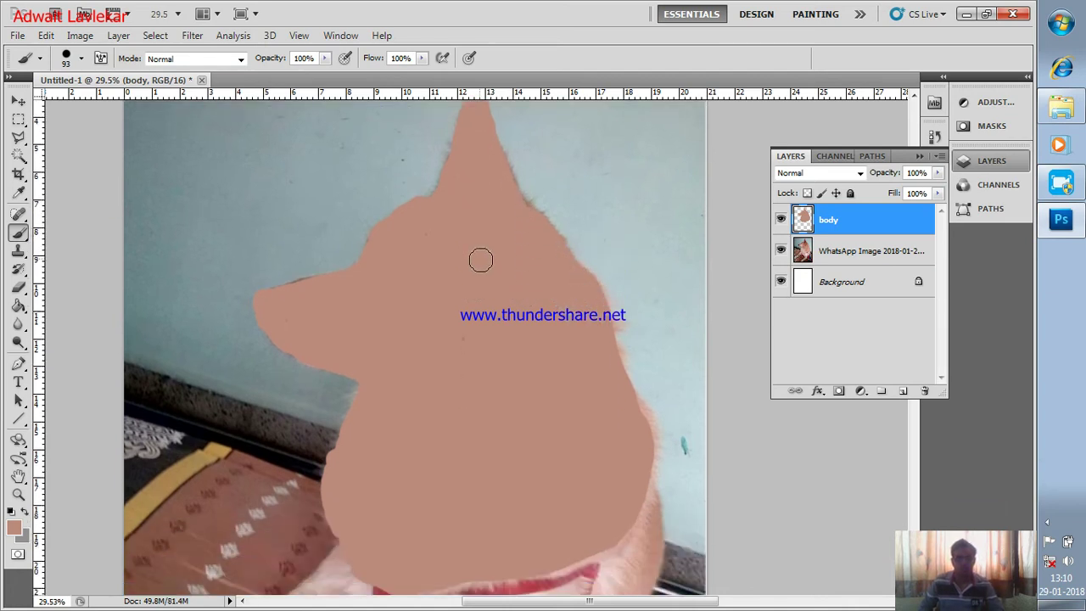
pyautogui.scroll(-4, 481, 260)
pyautogui.scroll(-2, 481, 260)
pyautogui.scroll(-2, 481, 260)
pyautogui.scroll(-1, 481, 261)
pyautogui.scroll(-1, 480, 260)
pyautogui.scroll(-1, 480, 260)
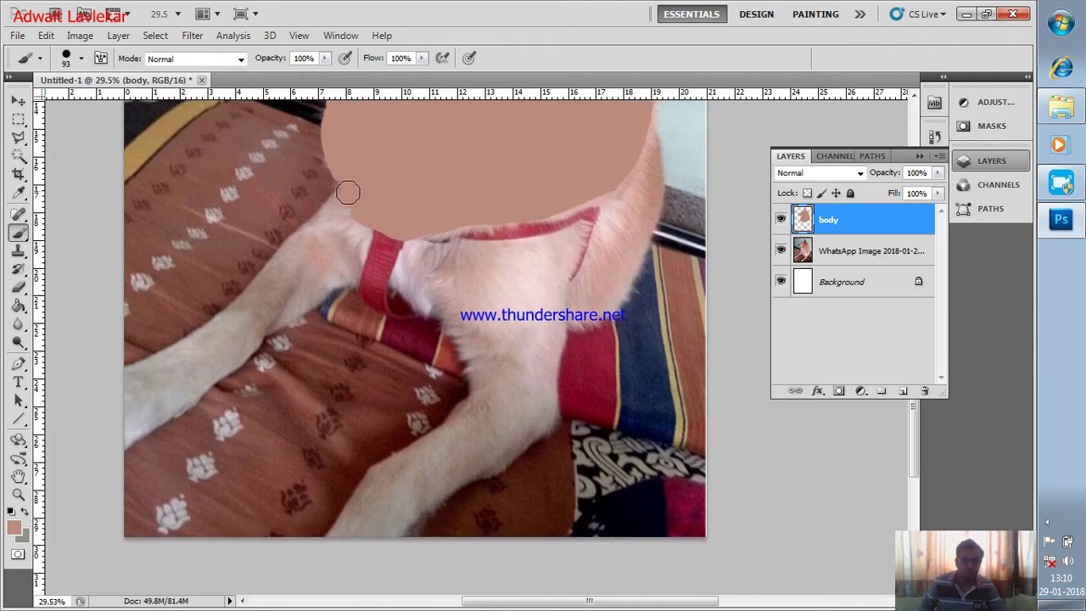
pyautogui.moveTo(349, 195)
pyautogui.mouseDown()
pyautogui.moveTo(215, 332)
pyautogui.moveTo(139, 381)
pyautogui.mouseUp()
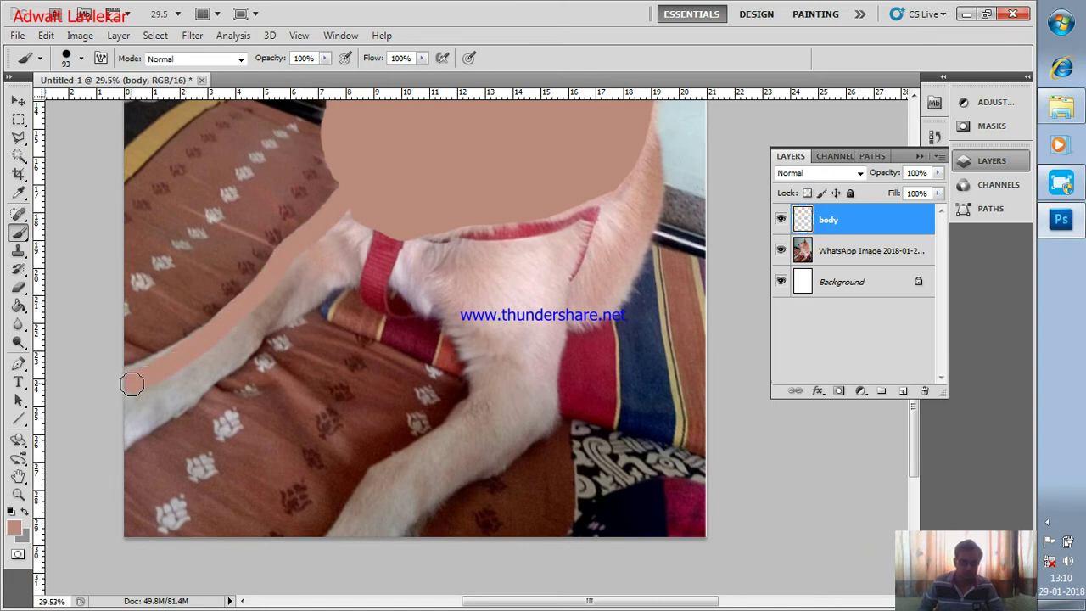
pyautogui.hotkey('ctrl', 'z')
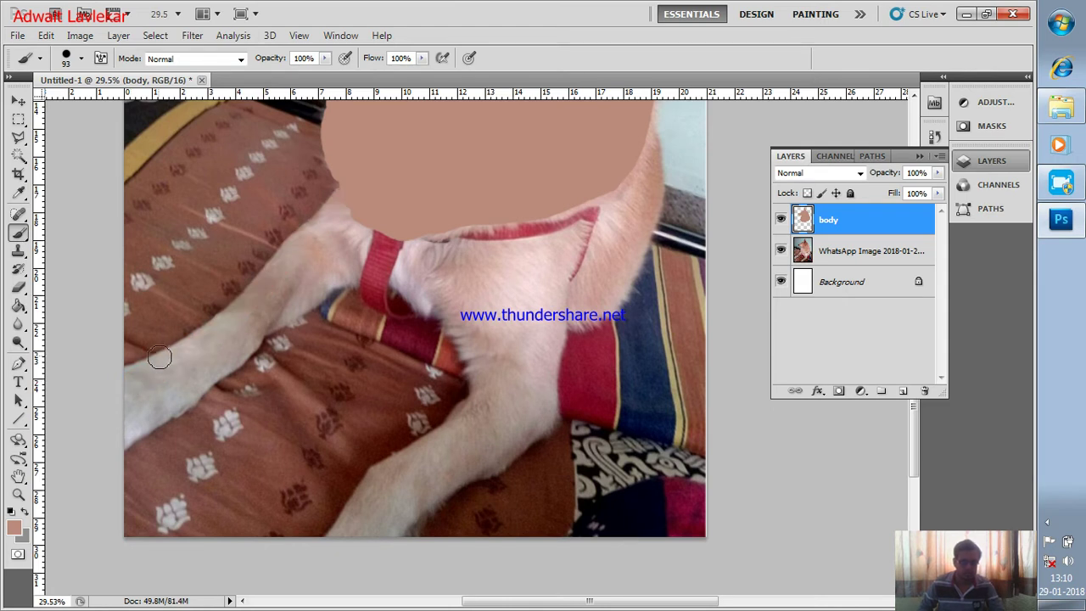
pyautogui.keyDown('alt'); pyautogui.click(182, 357); pyautogui.keyUp('alt')
# Resample the body colour and cover the dog's right side and fur above the collar.
pyautogui.scroll(1, 496, 315)
pyautogui.scroll(1, 533, 357)
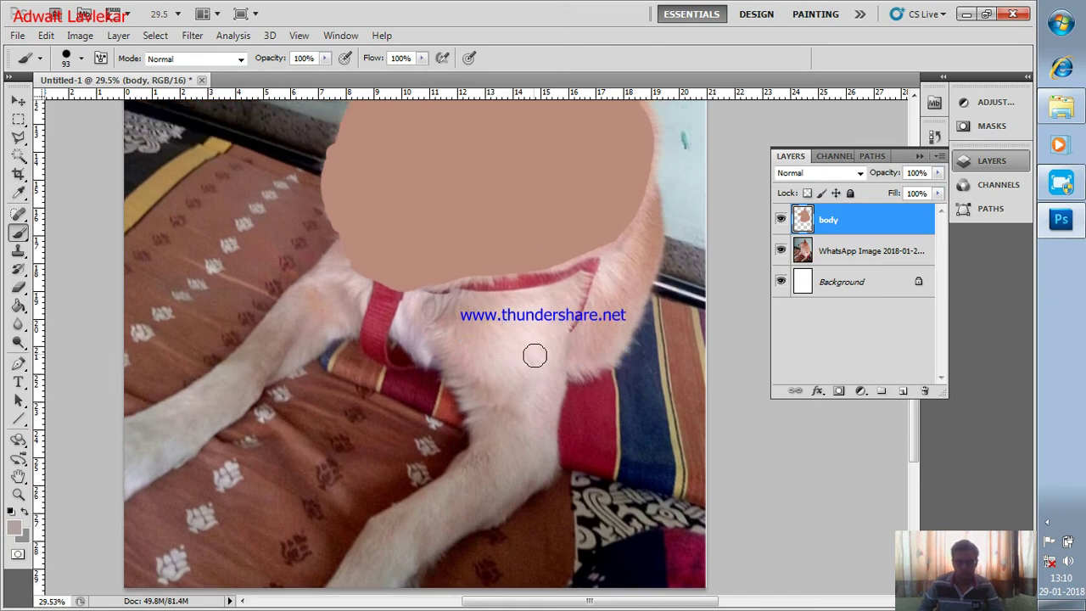
pyautogui.scroll(2, 542, 366)
pyautogui.scroll(1, 542, 366)
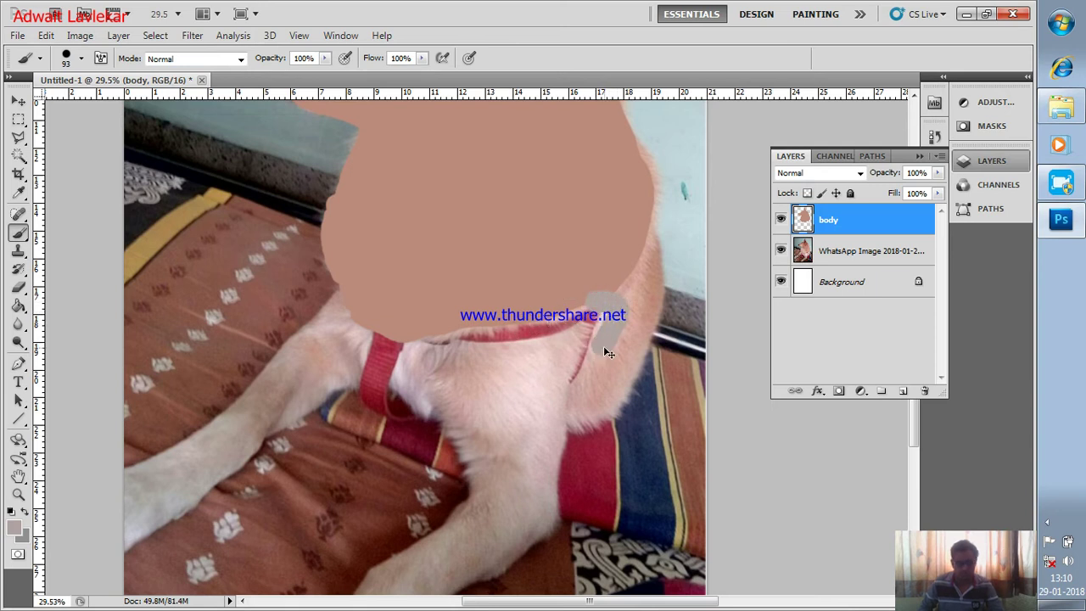
pyautogui.keyDown('alt'); pyautogui.click(605, 254); pyautogui.keyUp('alt')
pyautogui.moveTo(603, 300); pyautogui.dragTo(581, 416)
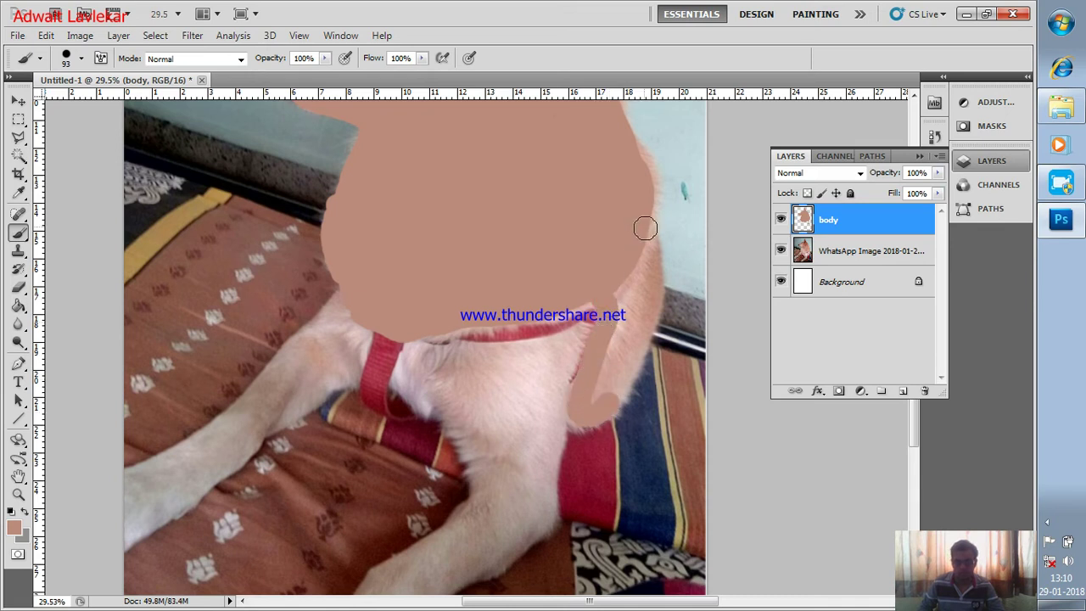
pyautogui.moveTo(645, 224); pyautogui.dragTo(653, 289)
pyautogui.moveTo(639, 330); pyautogui.dragTo(618, 399)
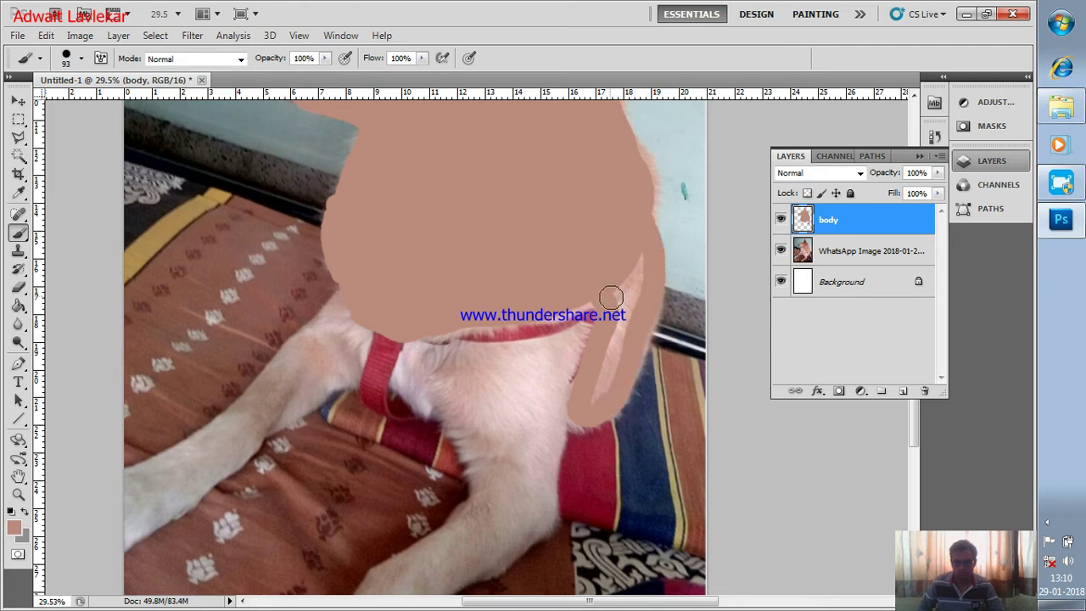
pyautogui.moveTo(634, 257)
pyautogui.mouseDown()
pyautogui.moveTo(631, 307)
pyautogui.moveTo(582, 403)
pyautogui.mouseUp()
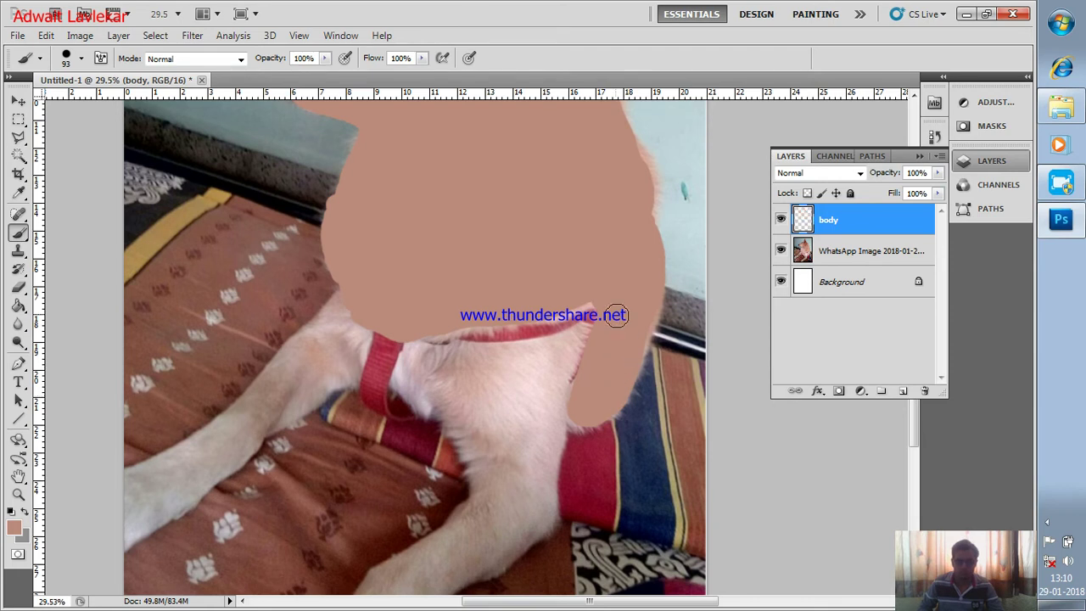
pyautogui.moveTo(410, 331); pyautogui.dragTo(510, 325)
pyautogui.moveTo(570, 311); pyautogui.dragTo(595, 306)
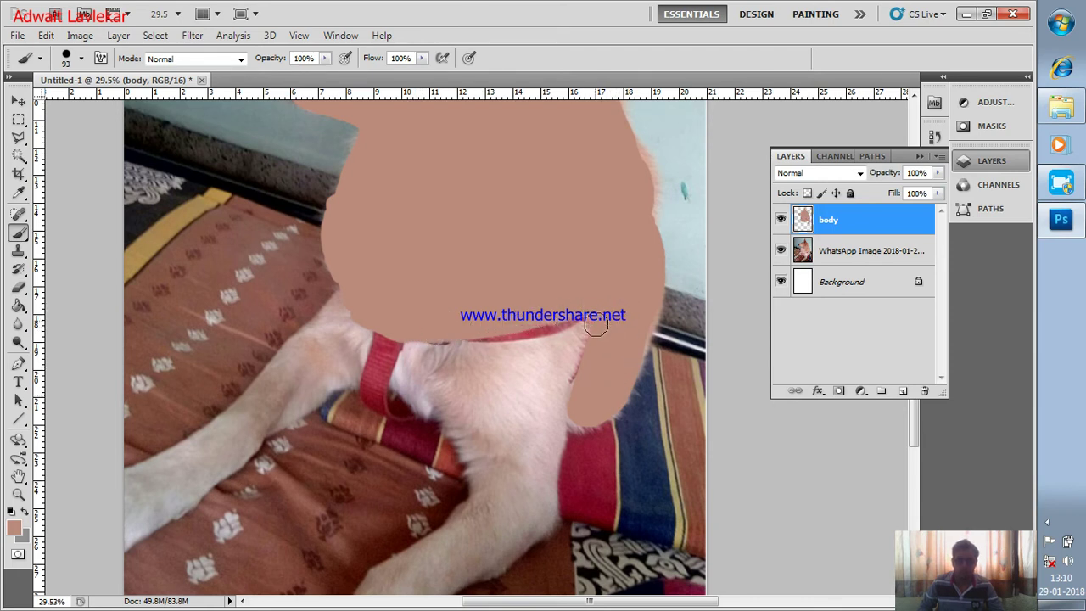
# Add a new layer above body and name it 'legs'.
pyautogui.click(904, 391)
pyautogui.doubleClick(836, 220)
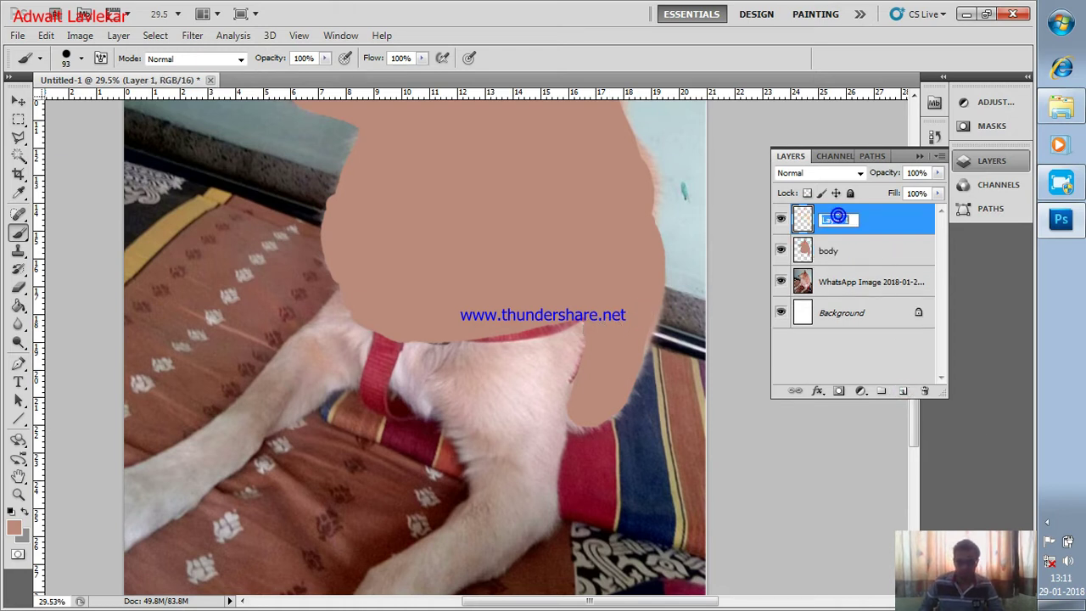
pyautogui.write('legs')
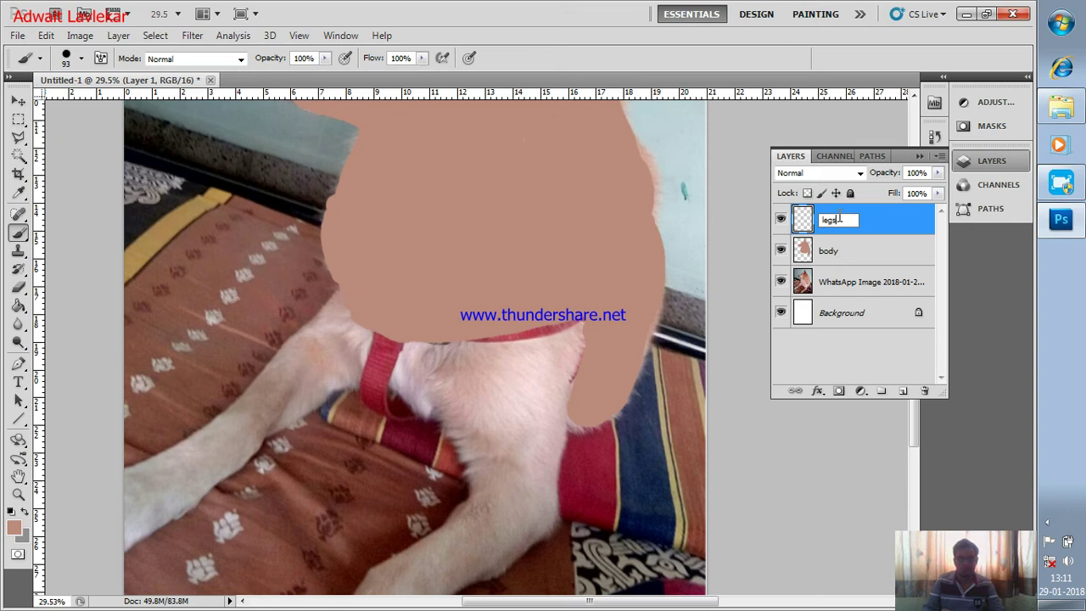
pyautogui.press('Return')
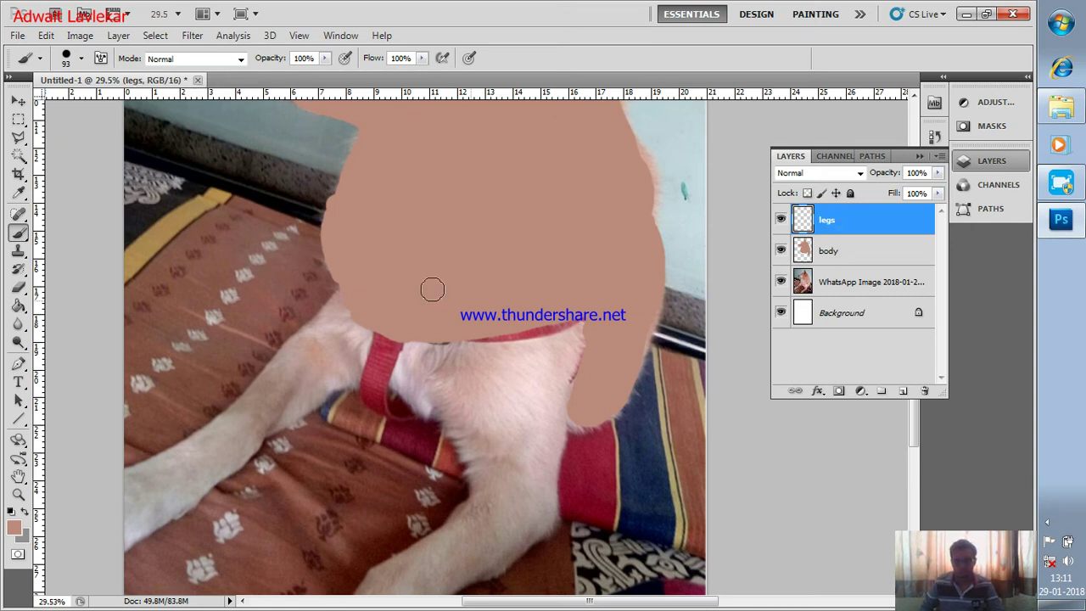
# Sample light pink and paint over the collar, chest and the leg's lower grey fur.
pyautogui.keyDown('alt'); pyautogui.click(500, 363); pyautogui.keyUp('alt')
pyautogui.moveTo(414, 351)
pyautogui.mouseDown()
pyautogui.moveTo(407, 365)
pyautogui.moveTo(438, 363)
pyautogui.moveTo(432, 349)
pyautogui.moveTo(453, 406)
pyautogui.mouseUp()
pyautogui.moveTo(474, 363)
pyautogui.mouseDown()
pyautogui.moveTo(475, 393)
pyautogui.moveTo(500, 359)
pyautogui.moveTo(426, 342)
pyautogui.moveTo(586, 327)
pyautogui.moveTo(577, 373)
pyautogui.moveTo(575, 354)
pyautogui.moveTo(535, 391)
pyautogui.moveTo(502, 371)
pyautogui.moveTo(512, 385)
pyautogui.moveTo(527, 375)
pyautogui.moveTo(562, 422)
pyautogui.mouseUp()
pyautogui.moveTo(551, 462)
pyautogui.mouseDown()
pyautogui.moveTo(538, 393)
pyautogui.moveTo(516, 392)
pyautogui.moveTo(477, 437)
pyautogui.moveTo(463, 430)
pyautogui.moveTo(483, 459)
pyautogui.moveTo(481, 490)
pyautogui.moveTo(497, 433)
pyautogui.moveTo(518, 419)
pyautogui.moveTo(533, 424)
pyautogui.moveTo(533, 480)
pyautogui.mouseUp()
pyautogui.moveTo(527, 521); pyautogui.dragTo(554, 322)
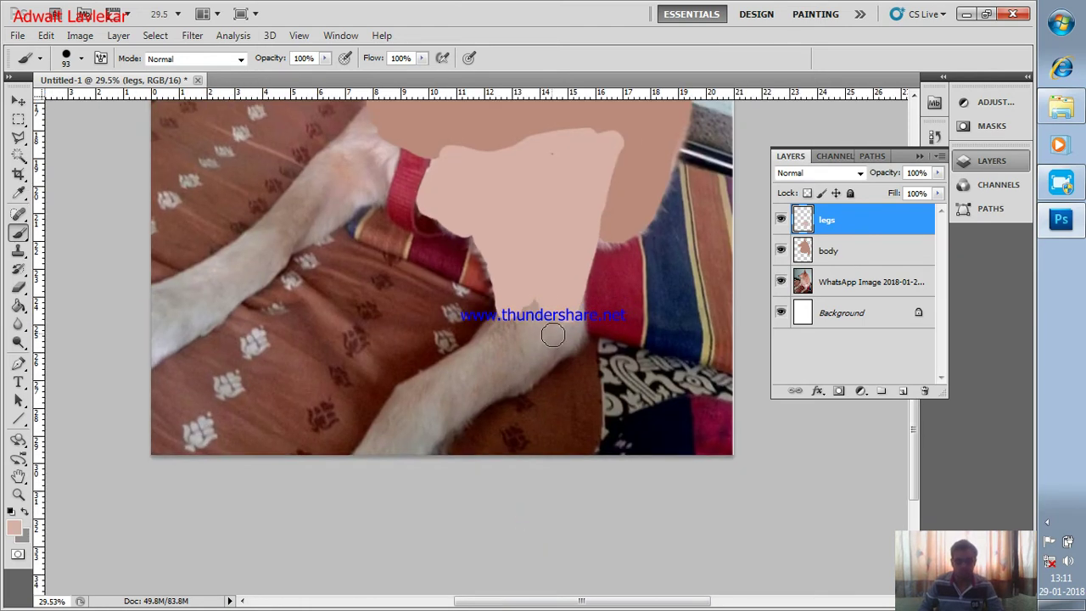
pyautogui.moveTo(534, 292)
pyautogui.mouseDown()
pyautogui.moveTo(468, 357)
pyautogui.moveTo(405, 392)
pyautogui.moveTo(363, 458)
pyautogui.moveTo(422, 451)
pyautogui.moveTo(537, 375)
pyautogui.moveTo(568, 345)
pyautogui.moveTo(577, 284)
pyautogui.moveTo(565, 354)
pyautogui.moveTo(541, 371)
pyautogui.mouseUp()
pyautogui.moveTo(560, 312)
pyautogui.mouseDown()
pyautogui.moveTo(522, 365)
pyautogui.moveTo(543, 326)
pyautogui.moveTo(517, 337)
pyautogui.moveTo(478, 387)
pyautogui.moveTo(463, 383)
pyautogui.moveTo(408, 444)
pyautogui.mouseUp()
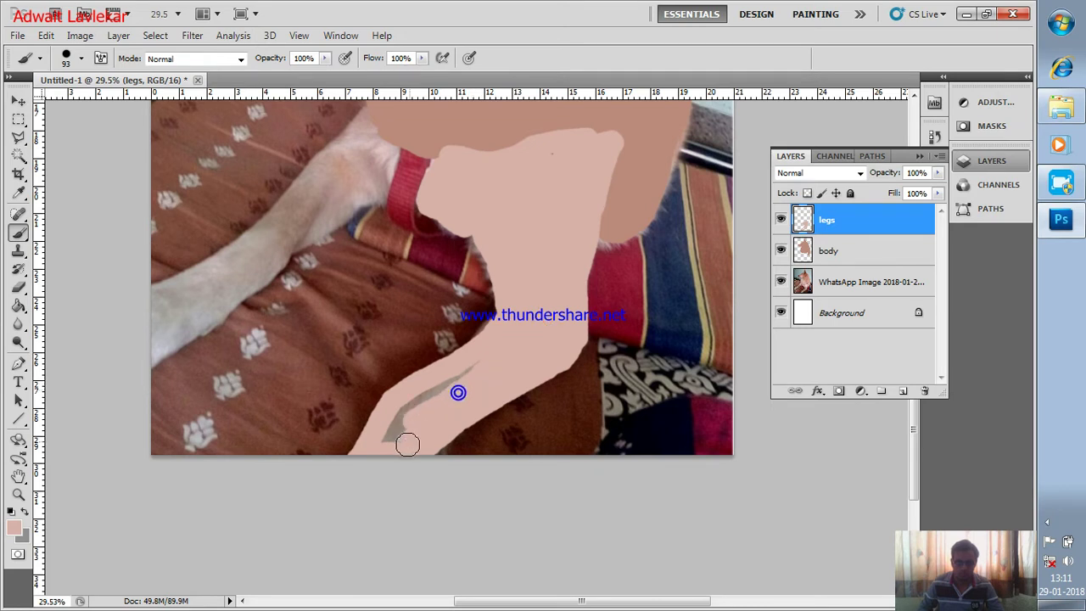
pyautogui.moveTo(462, 377); pyautogui.dragTo(397, 435)
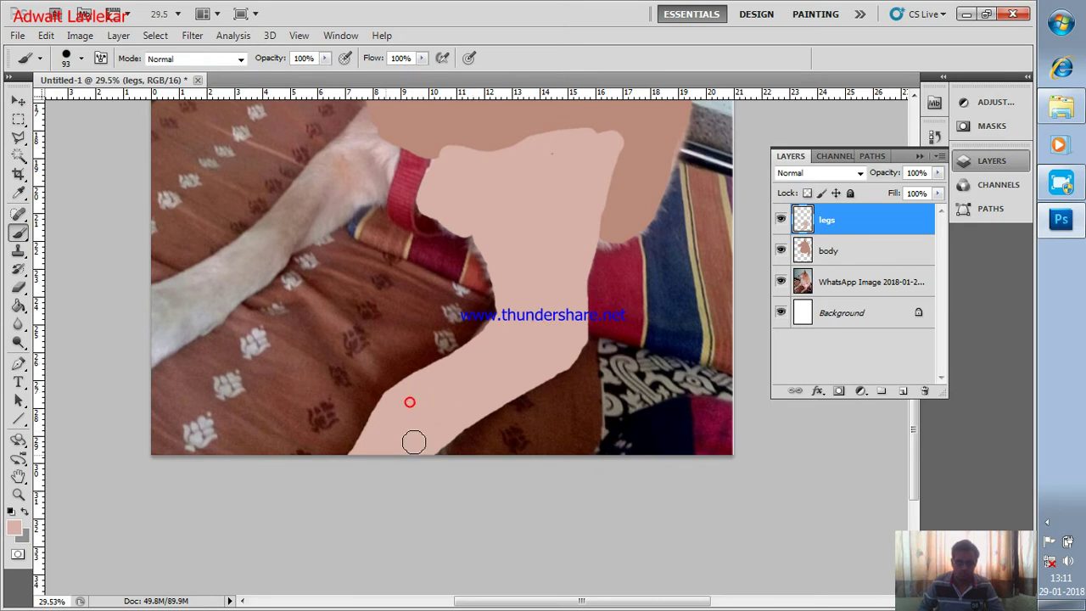
# Paint skin colour from the neck down the leg, covering the remaining grey strips.
pyautogui.moveTo(344, 273); pyautogui.dragTo(521, 347)
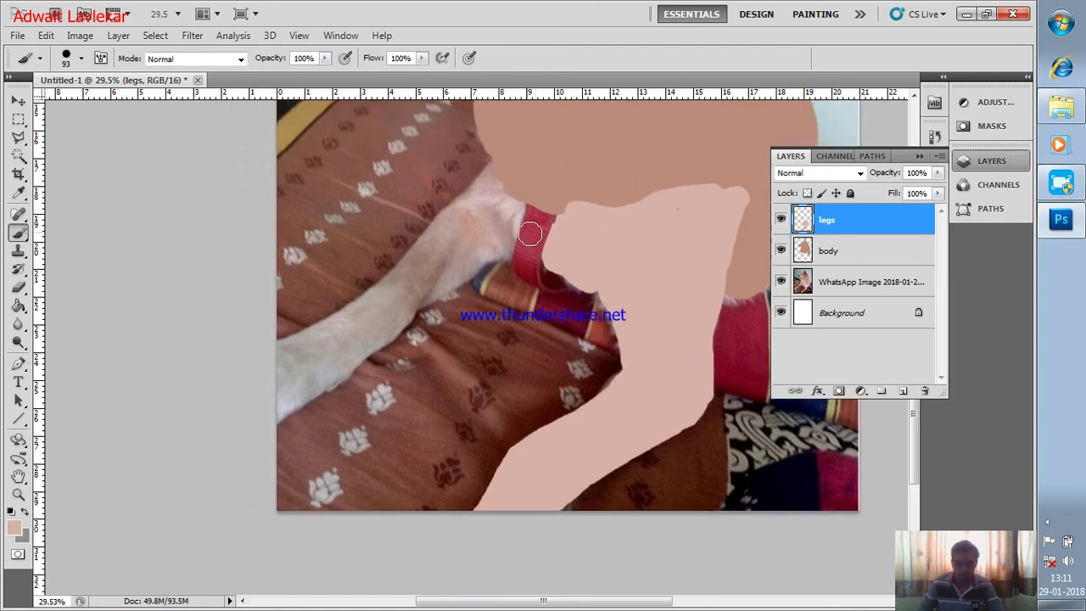
pyautogui.moveTo(538, 216)
pyautogui.mouseDown()
pyautogui.moveTo(538, 251)
pyautogui.moveTo(556, 217)
pyautogui.mouseUp()
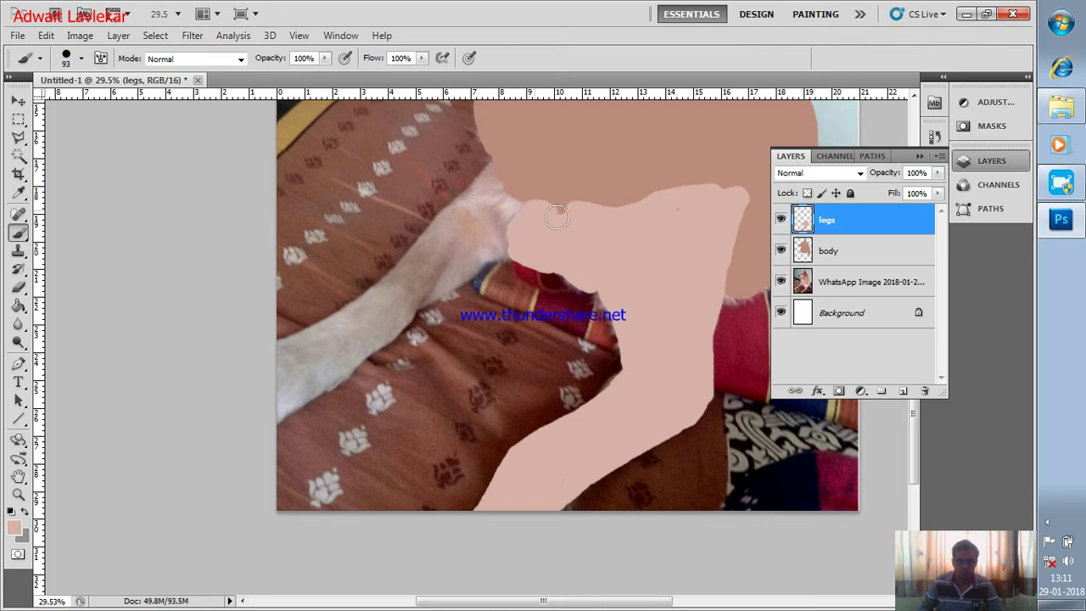
pyautogui.moveTo(496, 173)
pyautogui.mouseDown()
pyautogui.moveTo(462, 220)
pyautogui.moveTo(369, 299)
pyautogui.moveTo(269, 358)
pyautogui.moveTo(274, 416)
pyautogui.mouseUp()
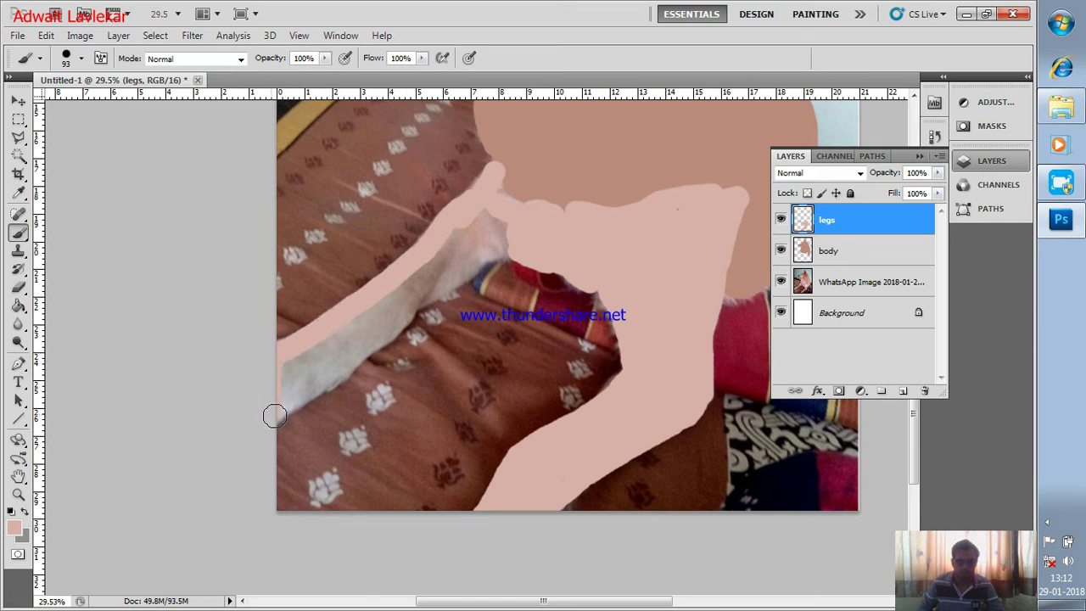
pyautogui.moveTo(290, 402); pyautogui.dragTo(492, 260)
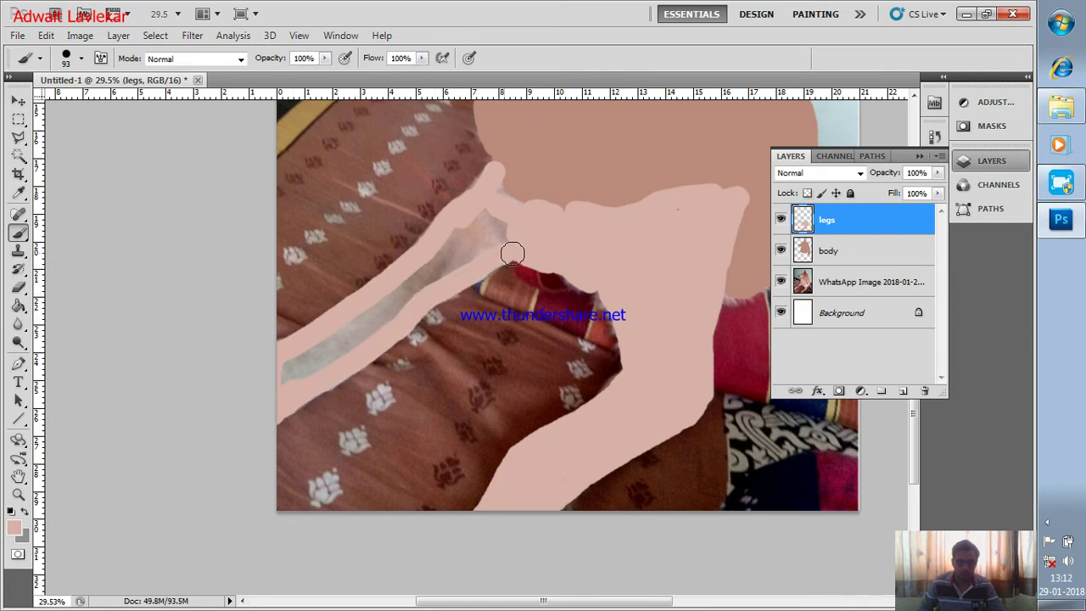
pyautogui.moveTo(278, 366)
pyautogui.mouseDown()
pyautogui.moveTo(280, 388)
pyautogui.moveTo(427, 286)
pyautogui.moveTo(350, 338)
pyautogui.mouseUp()
pyautogui.moveTo(414, 276)
pyautogui.mouseDown()
pyautogui.moveTo(453, 247)
pyautogui.moveTo(413, 291)
pyautogui.moveTo(502, 227)
pyautogui.mouseUp()
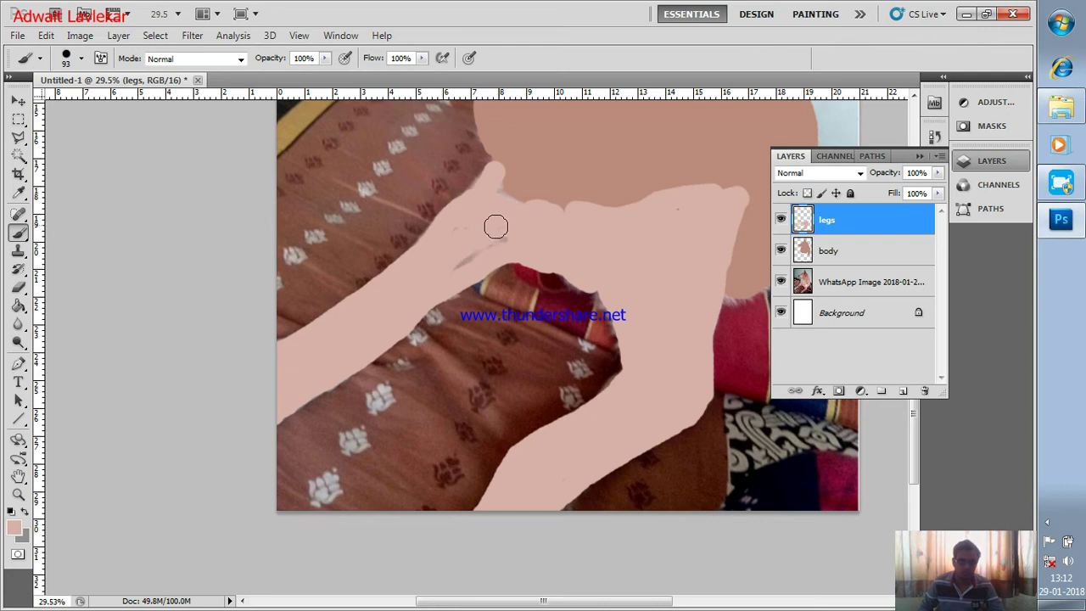
pyautogui.moveTo(479, 252); pyautogui.dragTo(495, 251)
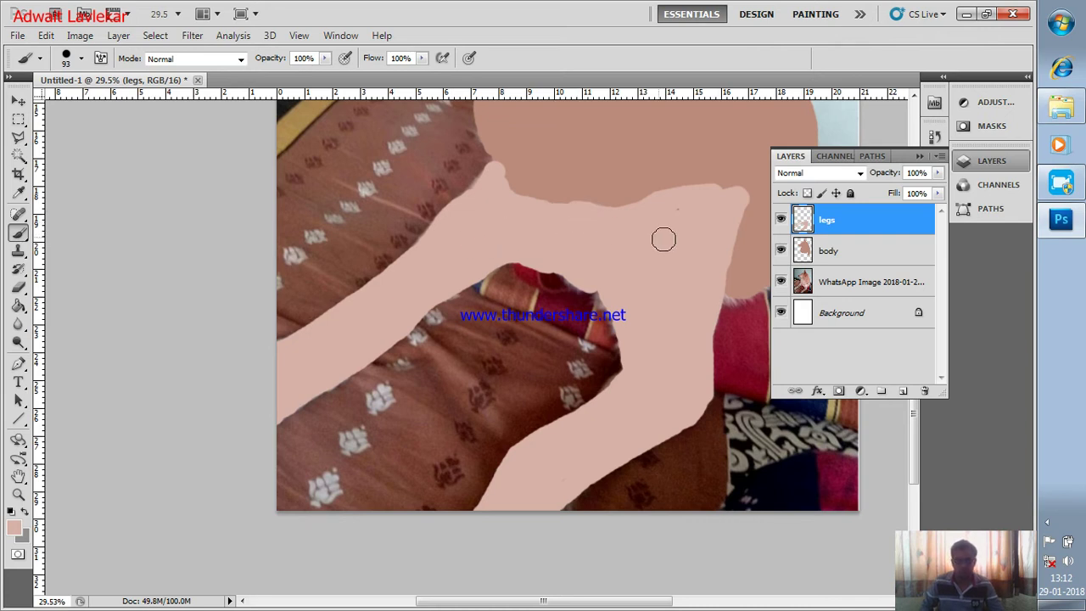
pyautogui.scroll(-1, 573, 265)
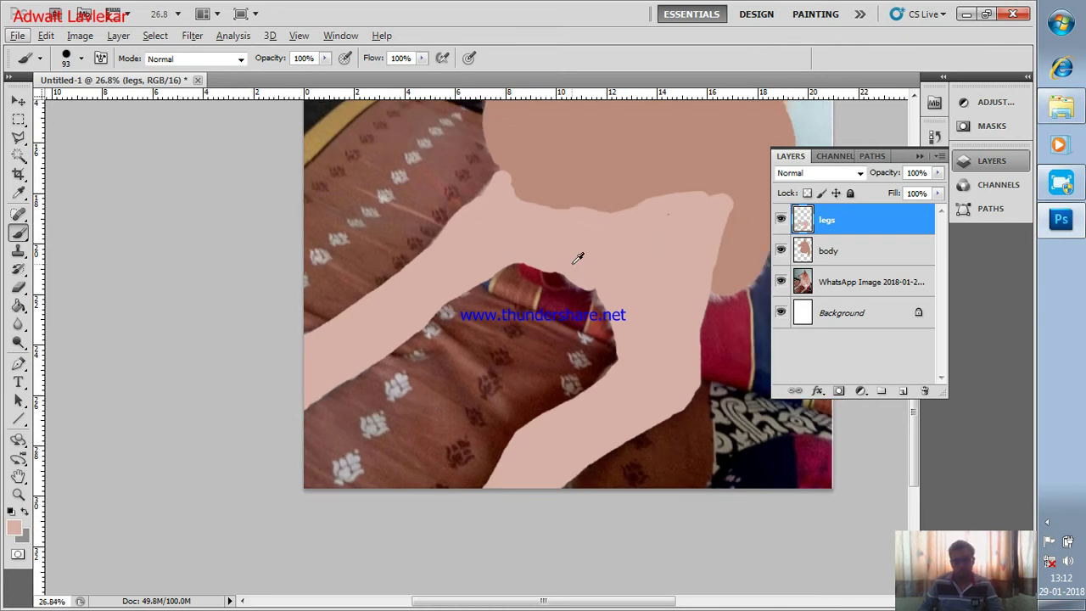
# Zoom out to show the whole dog painting and open the File menu.
pyautogui.scroll(3, 631, 251)
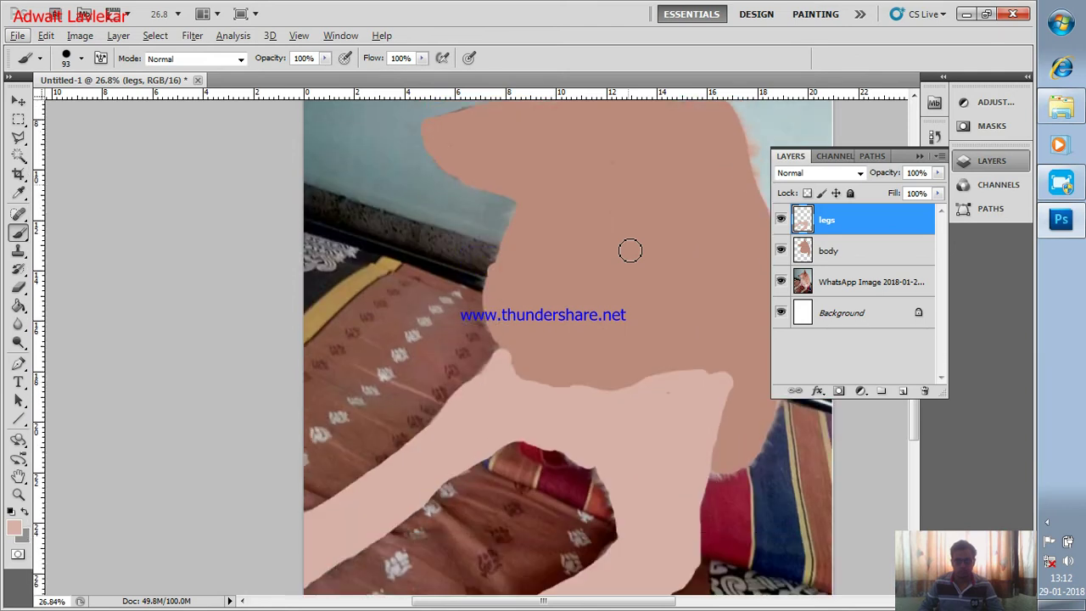
pyautogui.scroll(-3, 630, 251)
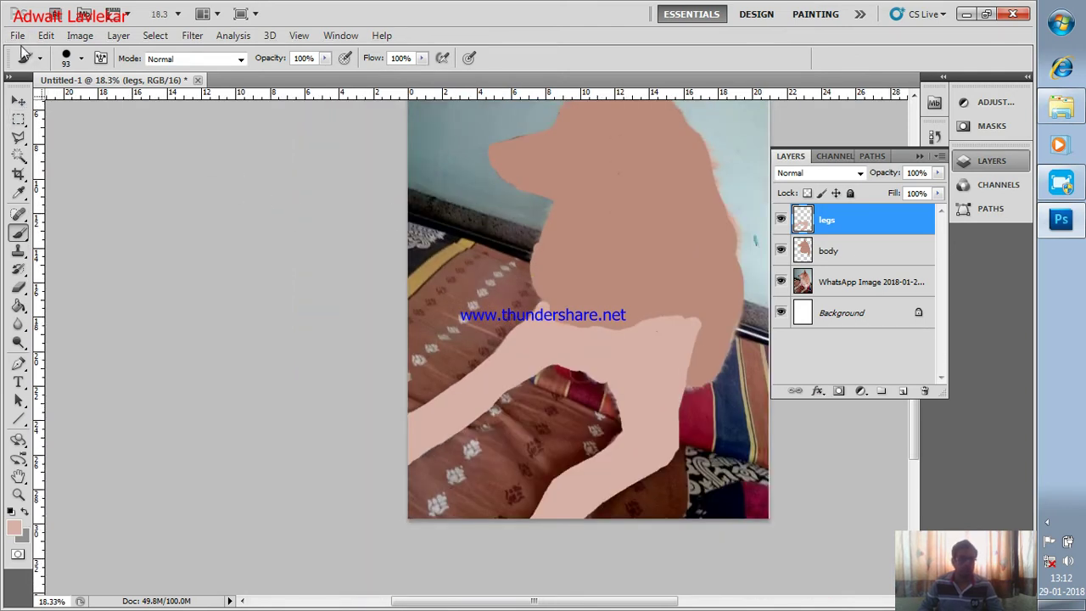
pyautogui.click(17, 35)
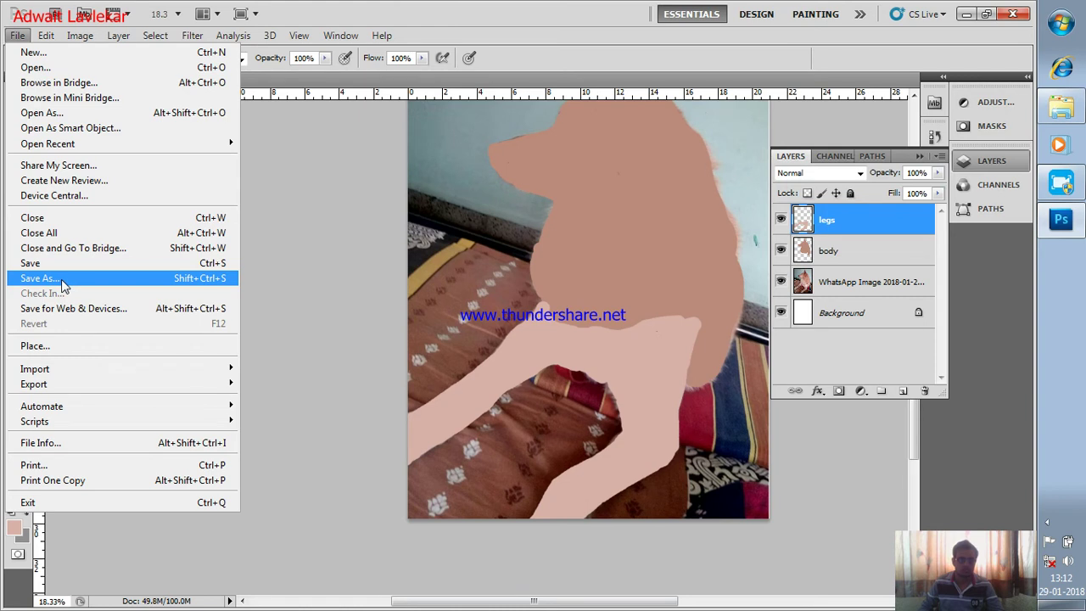
# Save the painting as Photoshop file 'Bruno 2' with default format options.
pyautogui.click(61, 264)
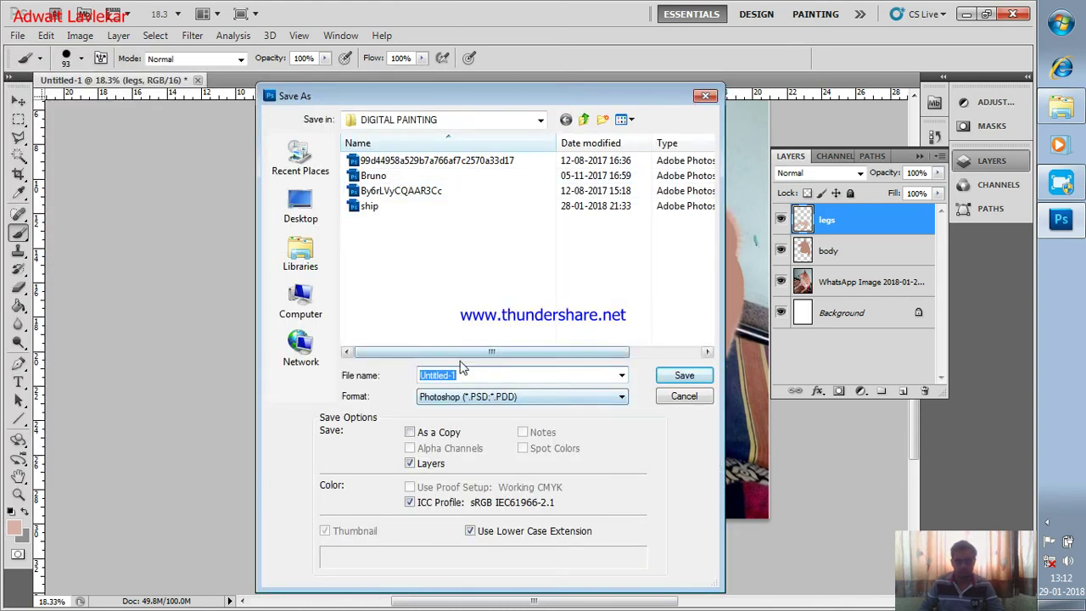
pyautogui.write('Bruno')
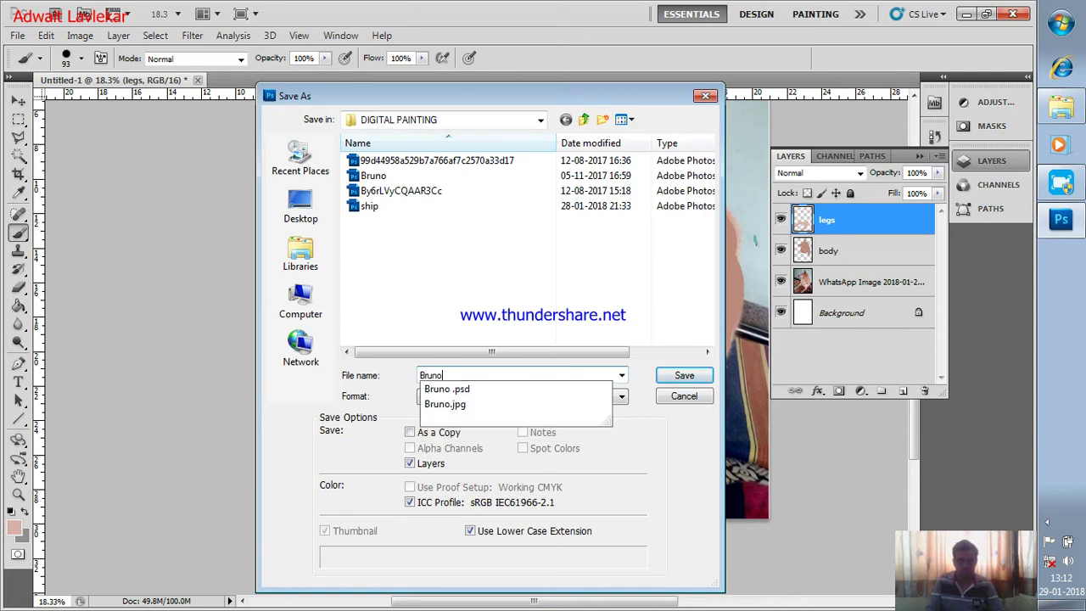
pyautogui.write(' 2')
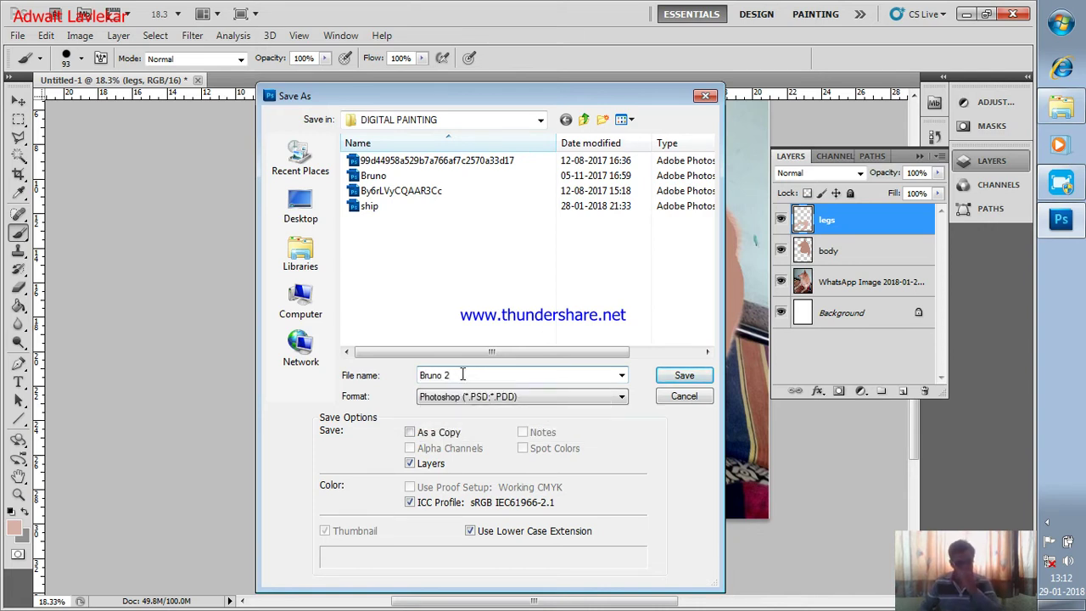
pyautogui.click(699, 380)
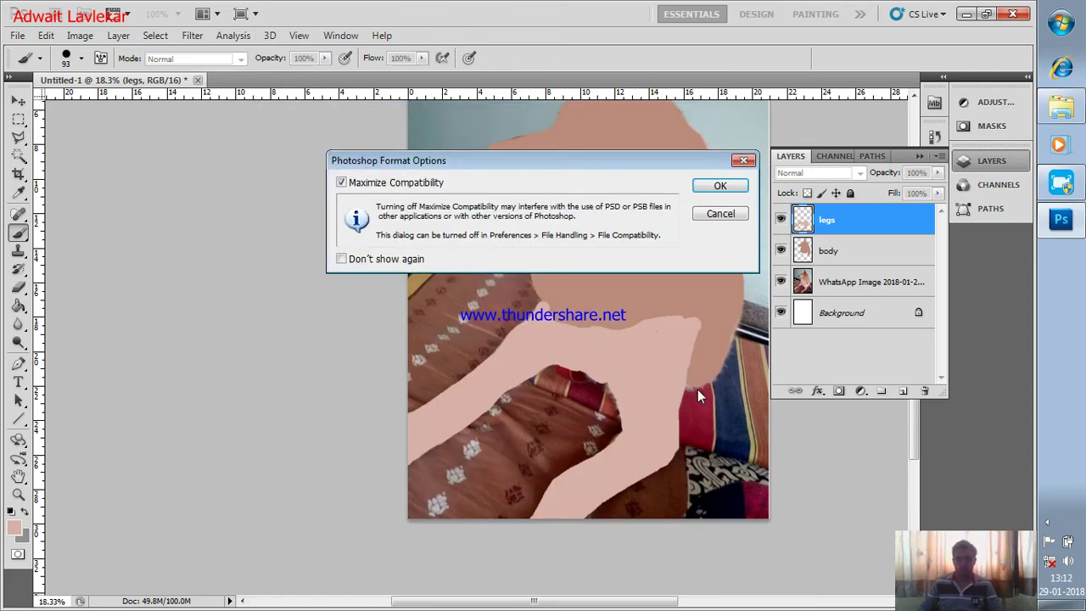
pyautogui.click(711, 184)
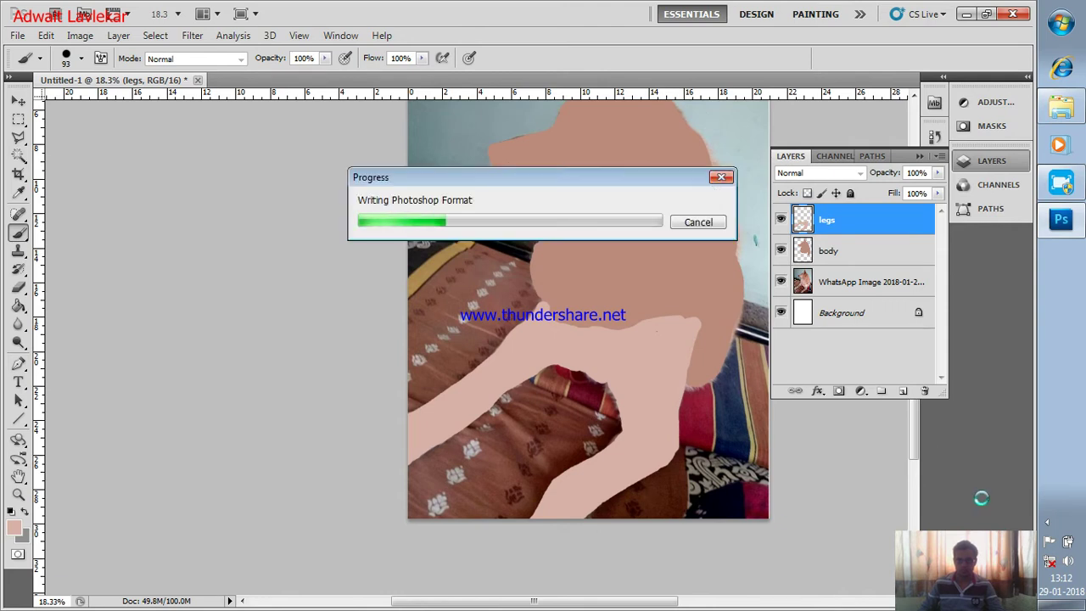
# Pause the screen recorder from its system tray icon.
pyautogui.click(1048, 525)
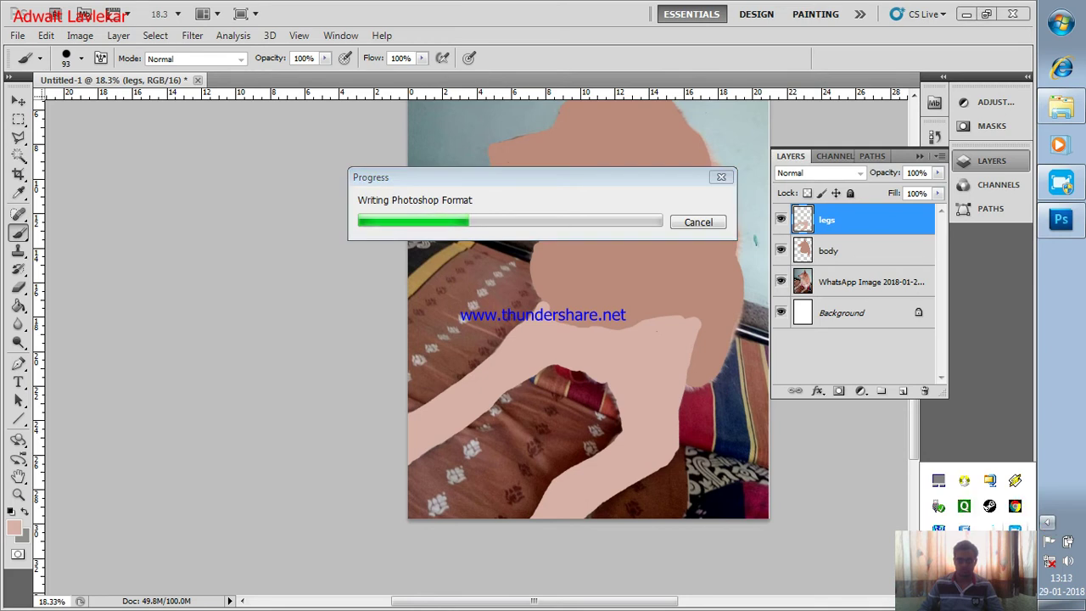
pyautogui.rightClick(1015, 529)
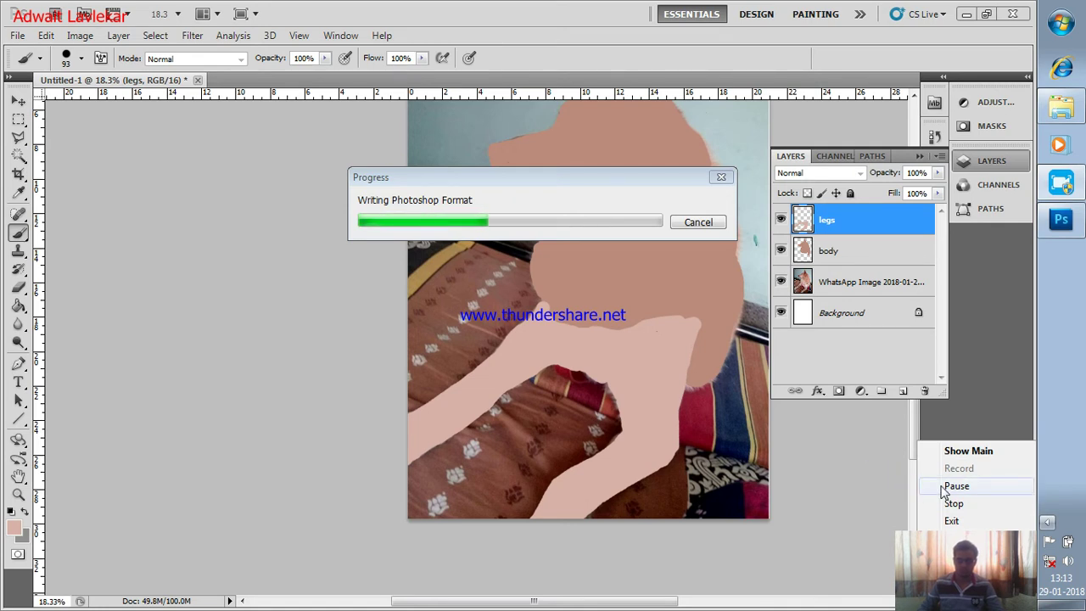
pyautogui.click(933, 486)
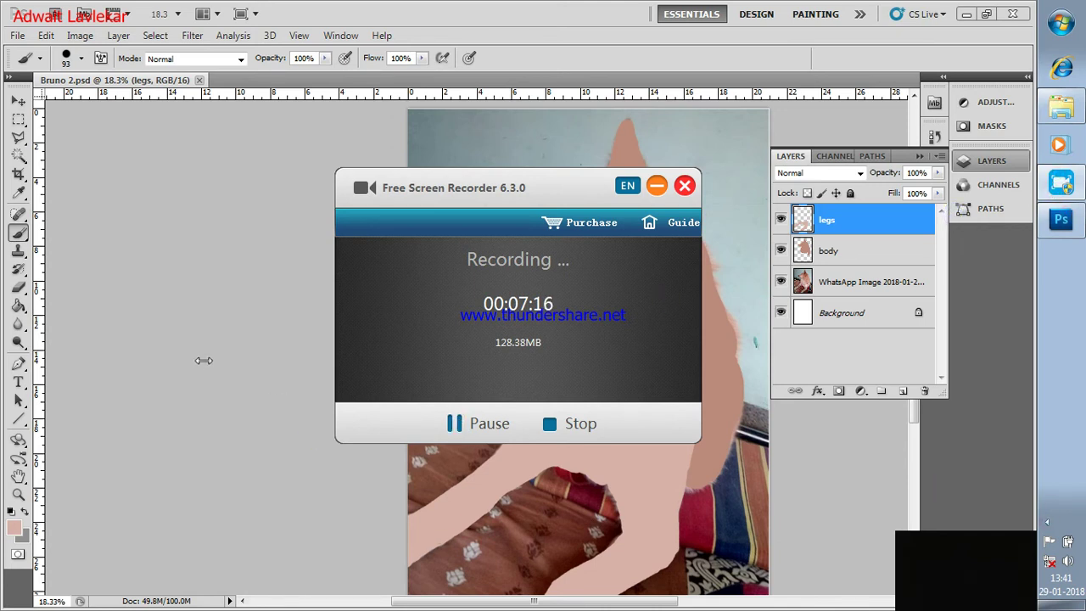
# Hide the legs and body paint layers to reveal the dog photo underneath.
pyautogui.click(1047, 521)
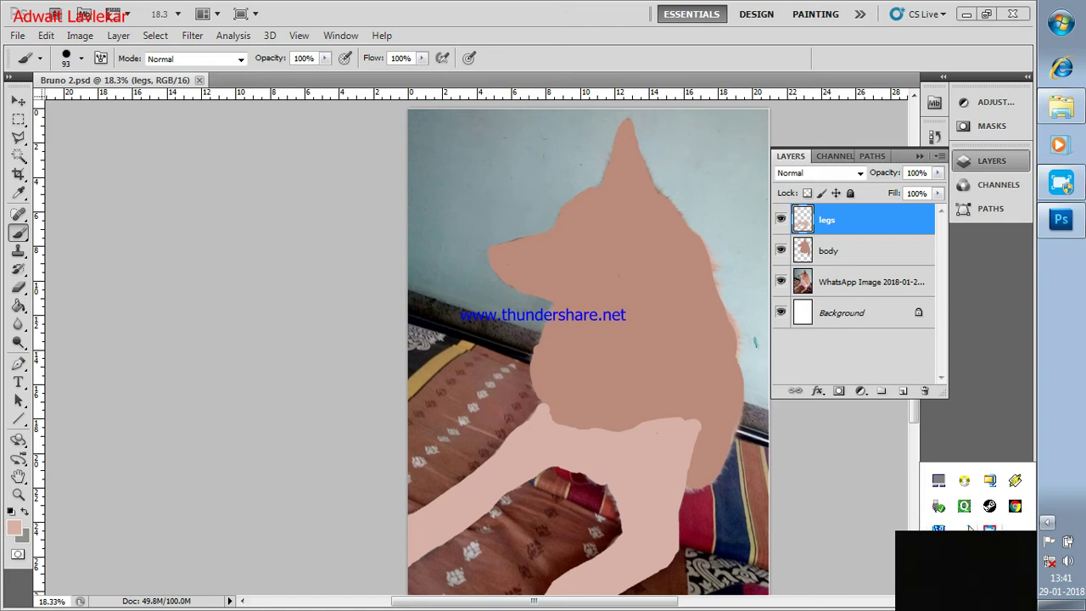
pyautogui.click(843, 474)
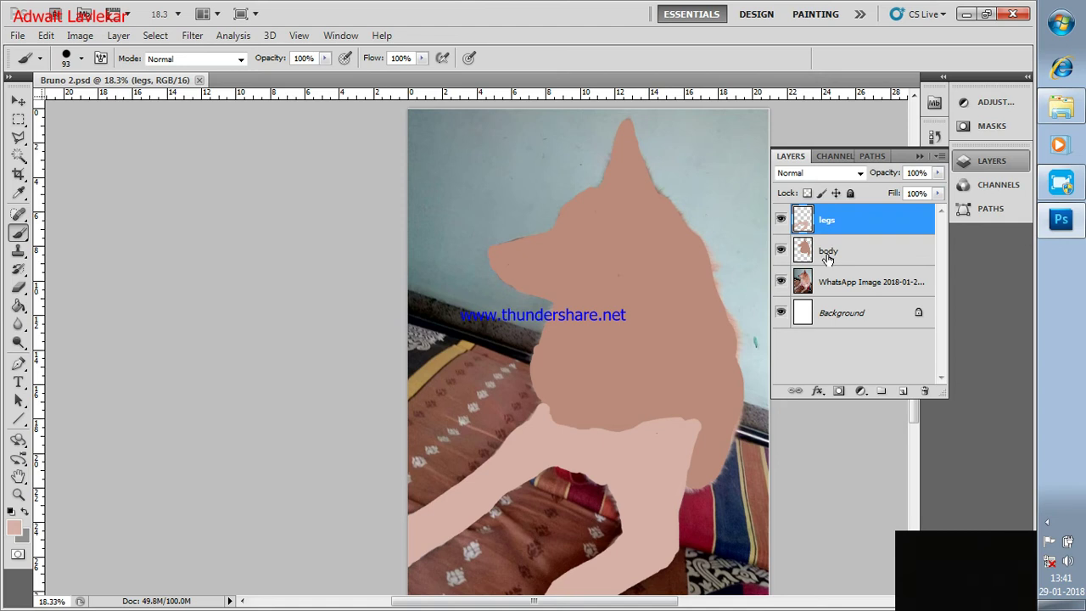
pyautogui.click(781, 250)
pyautogui.click(780, 219)
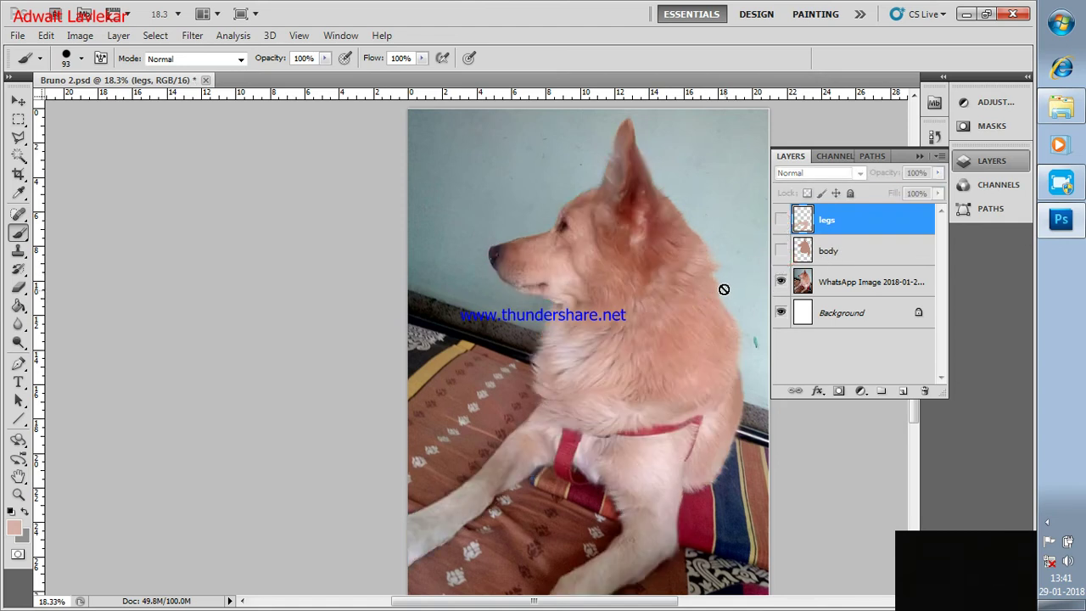
# Add a new empty Layer 1 on top, leaving its layer style unchanged.
pyautogui.click(903, 392)
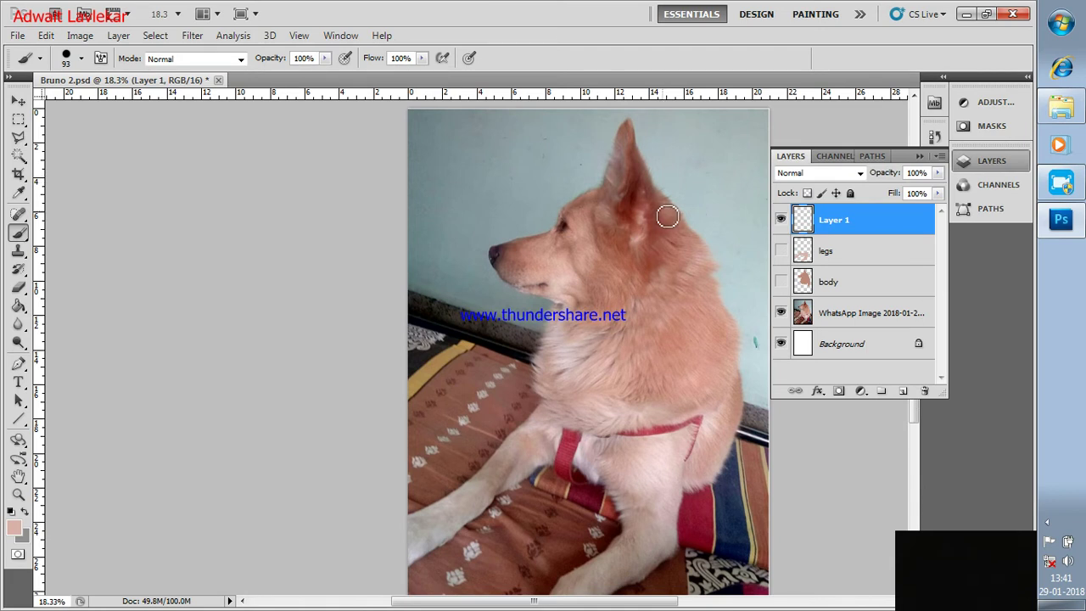
pyautogui.doubleClick(851, 223)
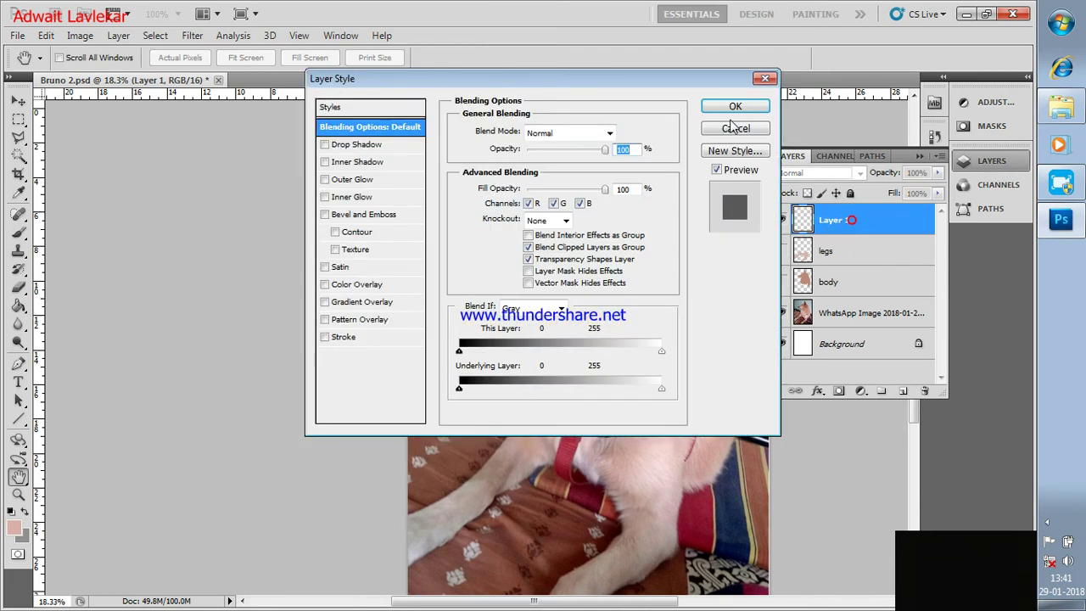
pyautogui.click(733, 127)
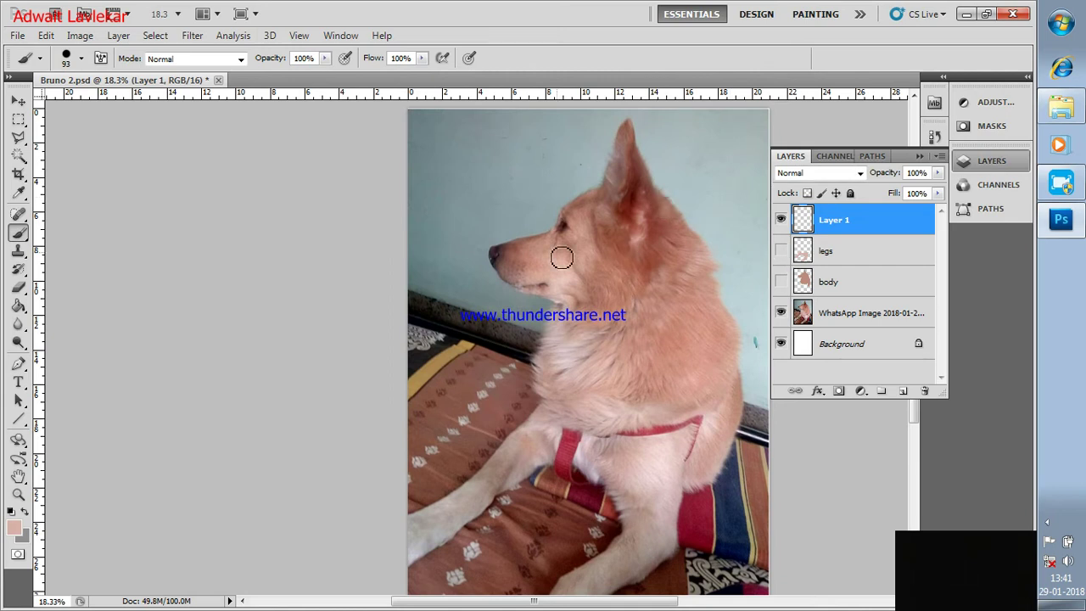
# Sample reddish-brown from the ear and paint first strokes down it, undoing the last ones.
pyautogui.scroll(1, 573, 224)
pyautogui.scroll(2, 573, 223)
pyautogui.scroll(2, 568, 223)
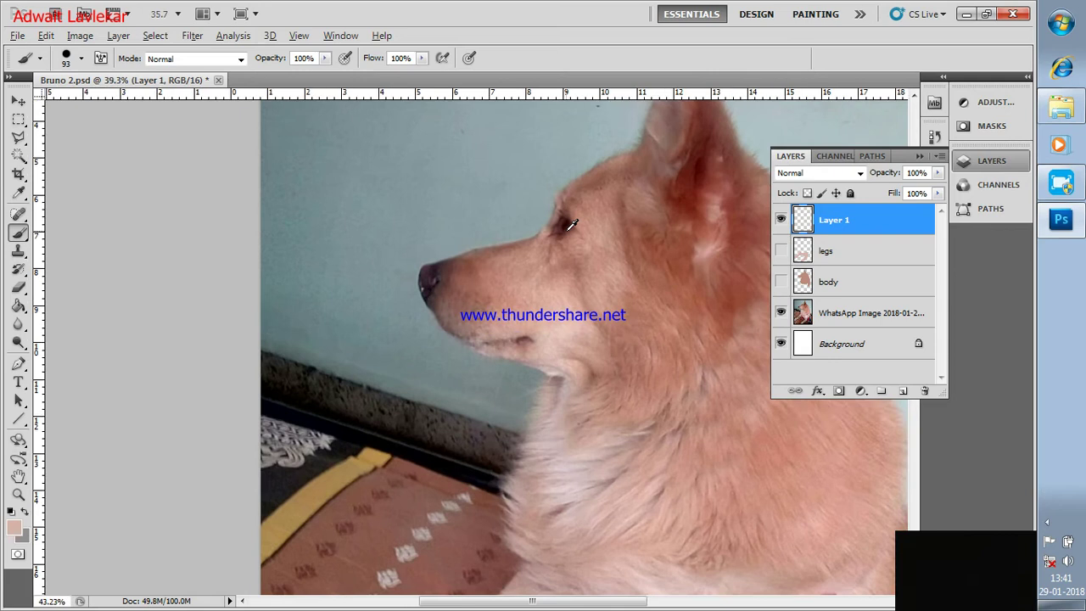
pyautogui.moveTo(648, 193)
pyautogui.mouseDown()
pyautogui.moveTo(439, 381)
pyautogui.moveTo(516, 284)
pyautogui.moveTo(565, 311)
pyautogui.mouseUp()
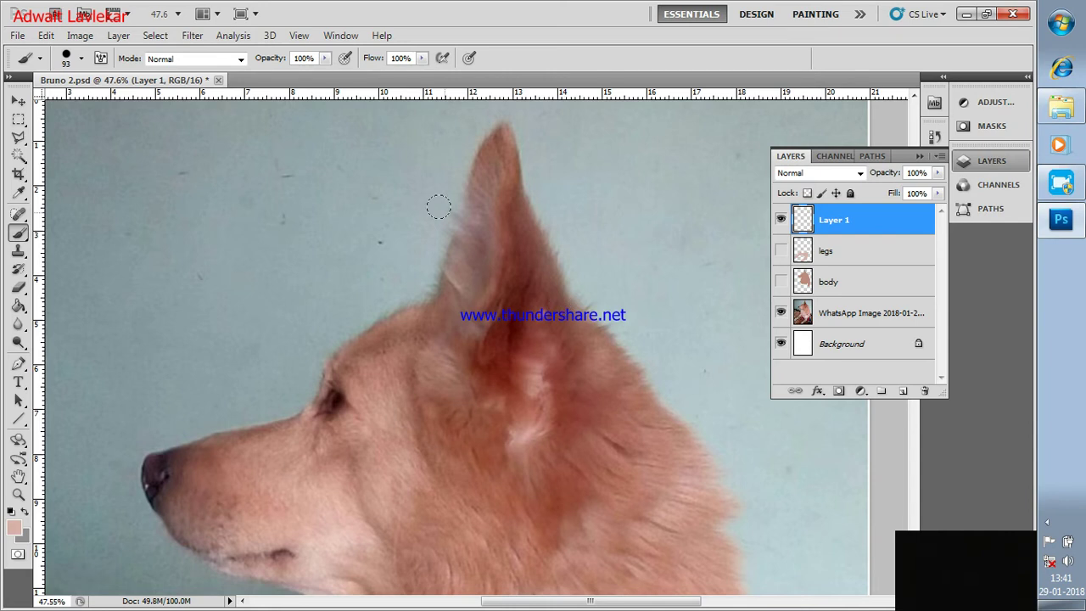
pyautogui.keyDown('alt'); pyautogui.click(513, 222); pyautogui.keyUp('alt')
pyautogui.moveTo(517, 186); pyautogui.dragTo(510, 216)
pyautogui.moveTo(525, 281); pyautogui.dragTo(497, 357)
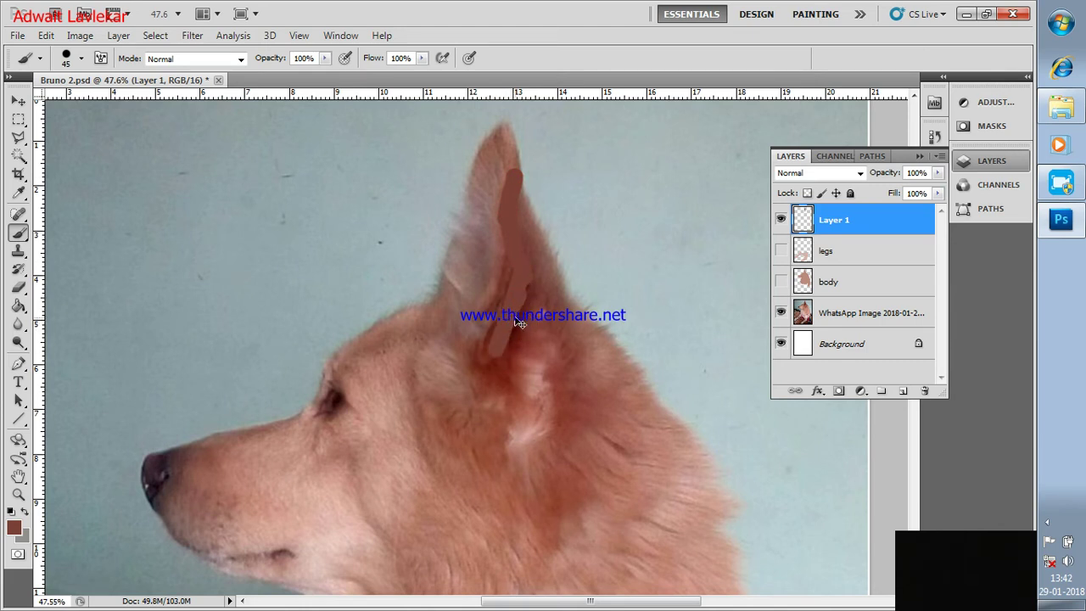
pyautogui.hotkey('ctrl', 'alt', 'z')
pyautogui.hotkey('ctrl', 'alt', 'z')
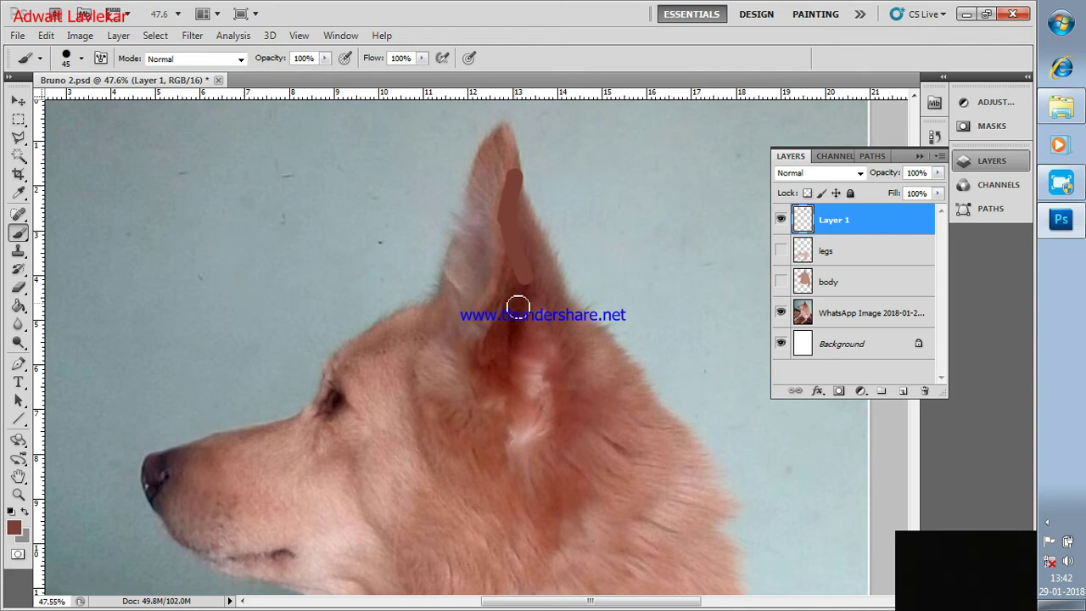
# Repaint short, darker reddish-brown strokes down the middle and lower ear.
pyautogui.moveTo(520, 284); pyautogui.dragTo(515, 302)
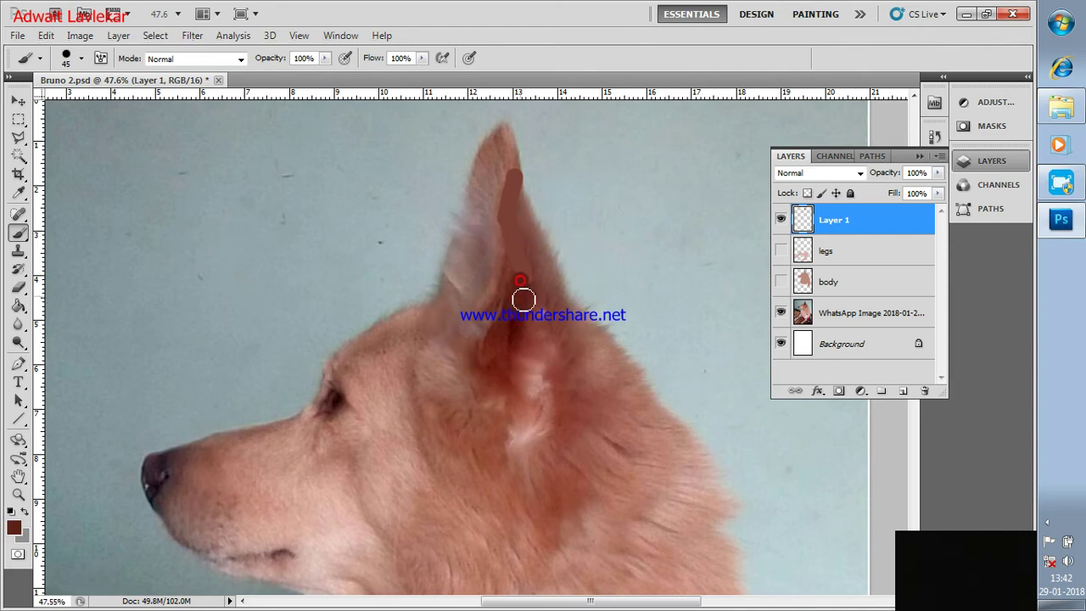
pyautogui.moveTo(495, 349); pyautogui.dragTo(500, 360)
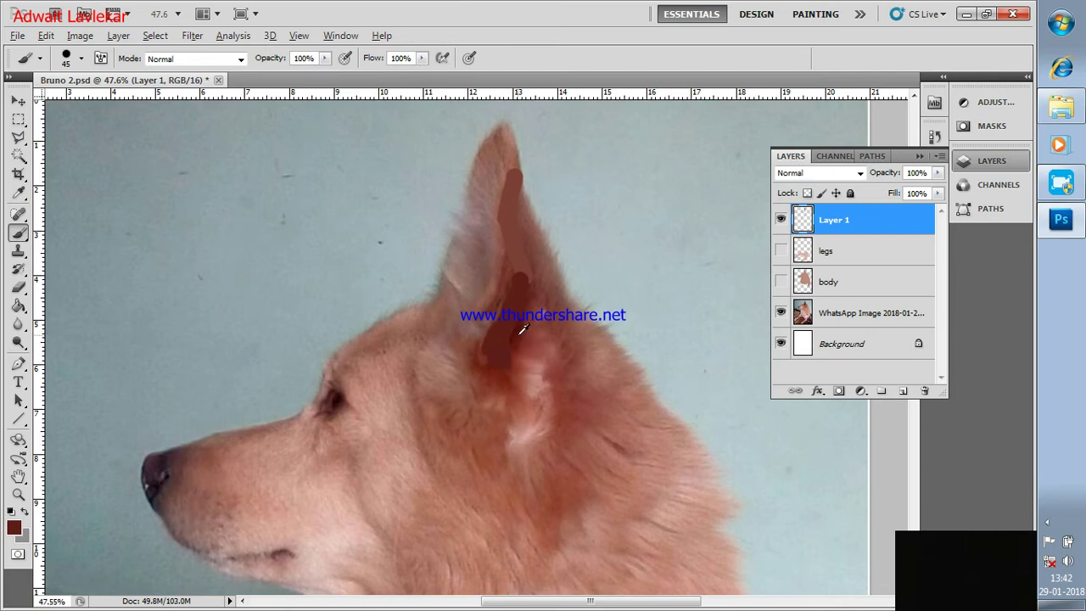
pyautogui.moveTo(523, 328); pyautogui.dragTo(515, 358)
pyautogui.moveTo(540, 298); pyautogui.dragTo(542, 336)
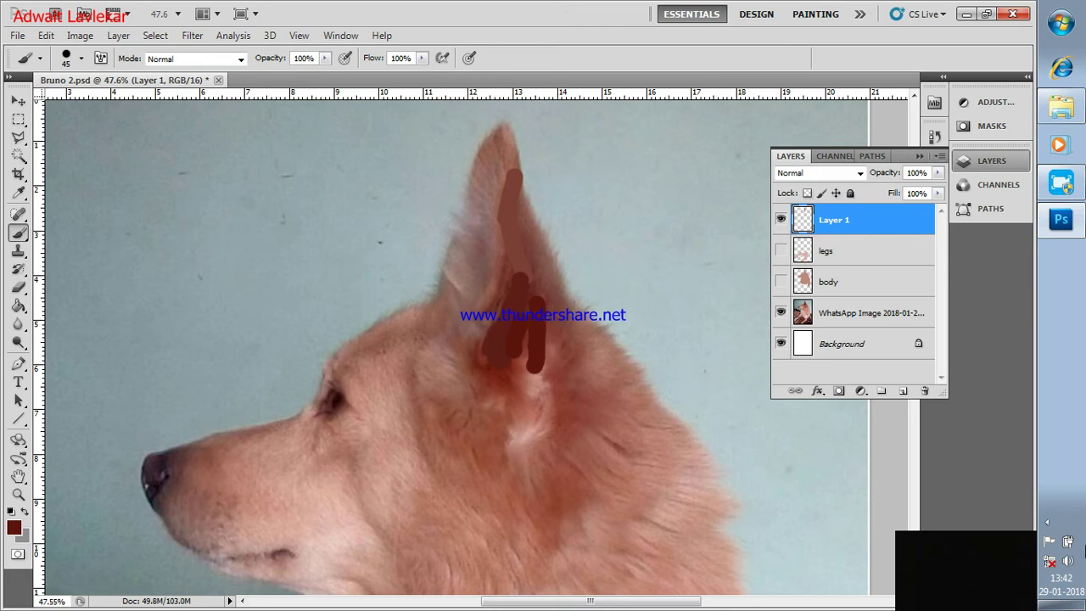
pyautogui.click(1048, 526)
pyautogui.rightClick(989, 528)
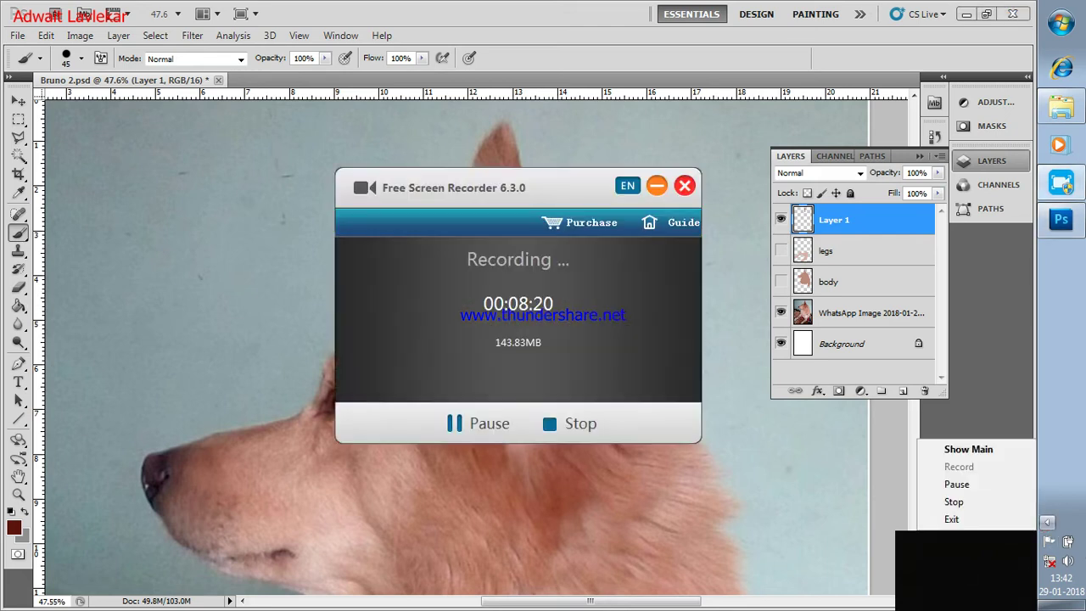
pyautogui.click(503, 421)
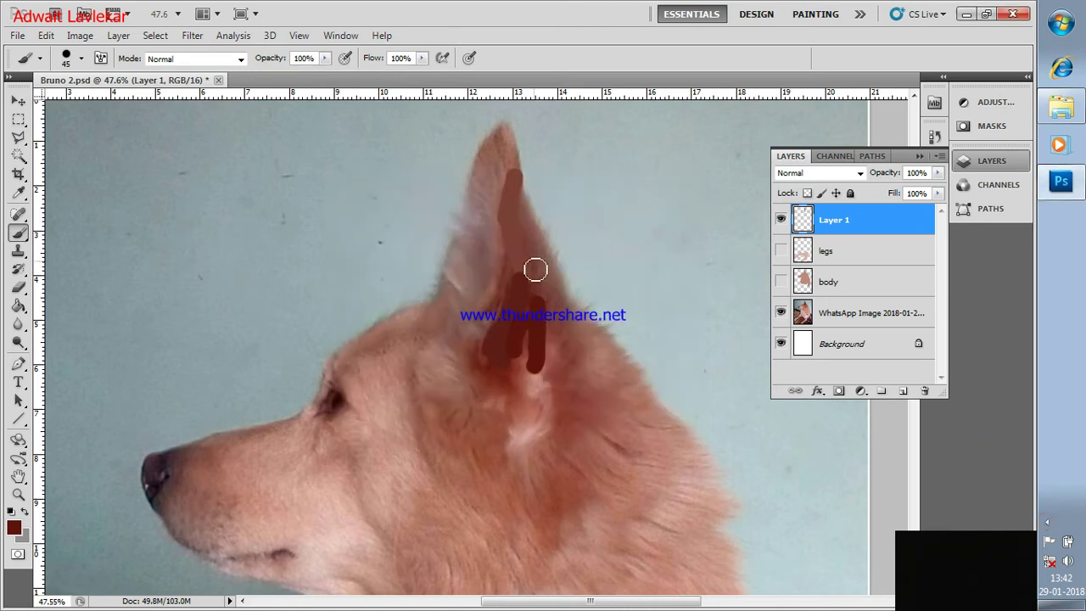
# Add a brown inner-ear stroke, light pink dots and lines, and a faint stroke near the tip.
pyautogui.moveTo(523, 202); pyautogui.dragTo(561, 303)
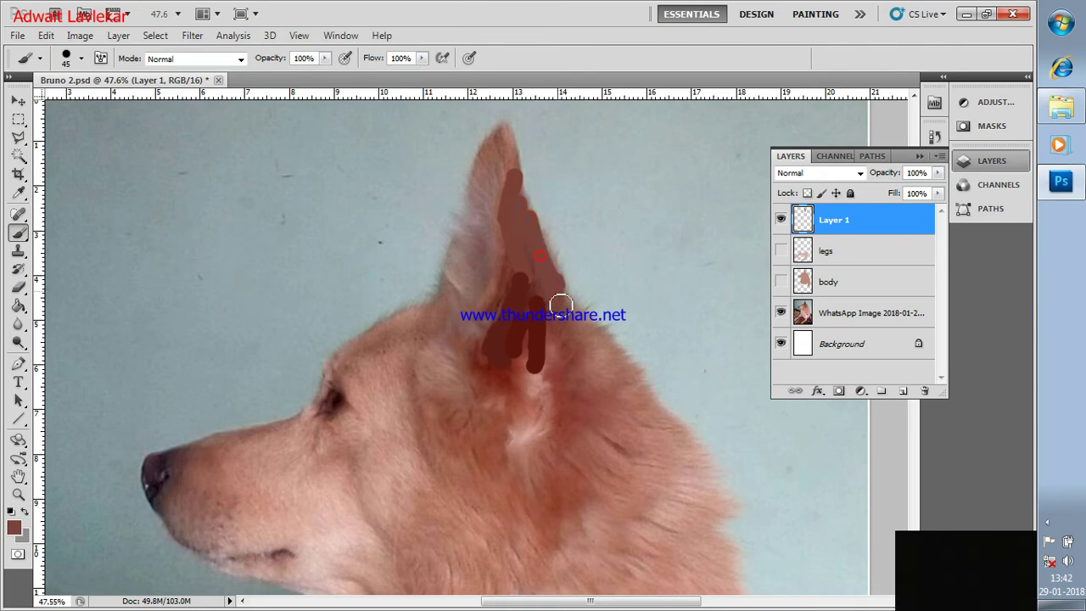
pyautogui.keyDown('alt'); pyautogui.click(532, 383); pyautogui.keyUp('alt')
pyautogui.click(541, 343)
pyautogui.keyDown('shift'); pyautogui.click(538, 392); pyautogui.keyUp('shift')
pyautogui.keyDown('alt'); pyautogui.click(495, 244); pyautogui.keyUp('alt')
pyautogui.moveTo(497, 219); pyautogui.dragTo(485, 322)
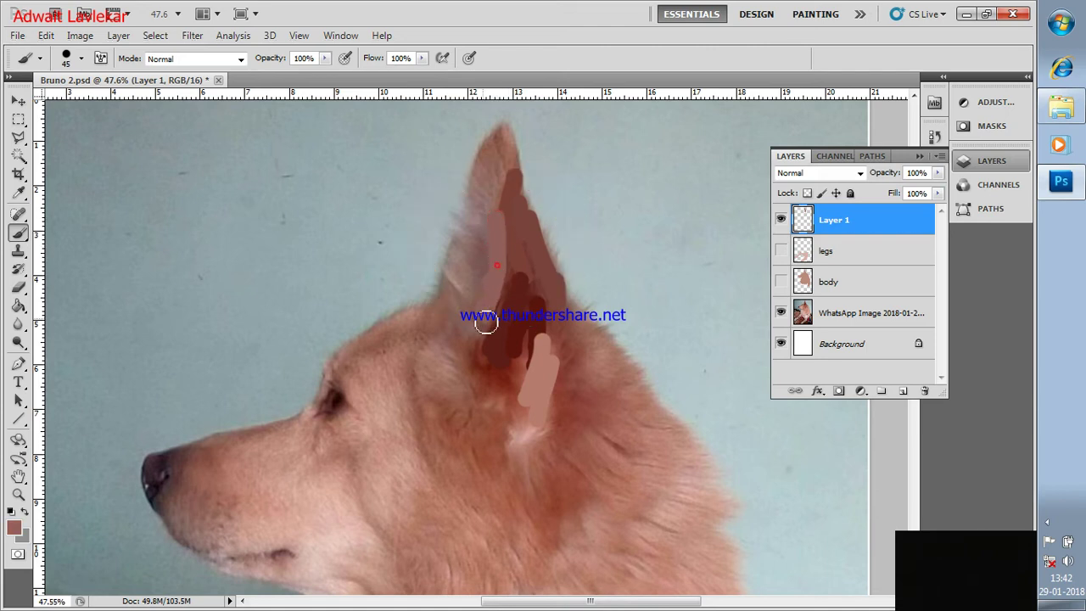
pyautogui.keyDown('alt'); pyautogui.click(504, 137); pyautogui.keyUp('alt')
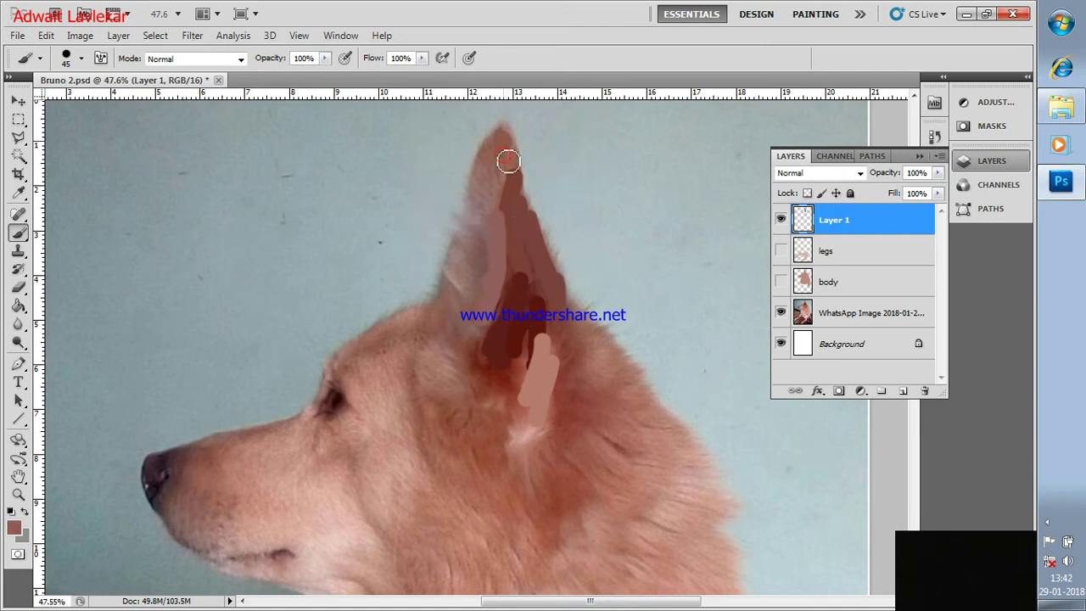
pyautogui.keyDown('alt'); pyautogui.click(486, 178); pyautogui.keyUp('alt')
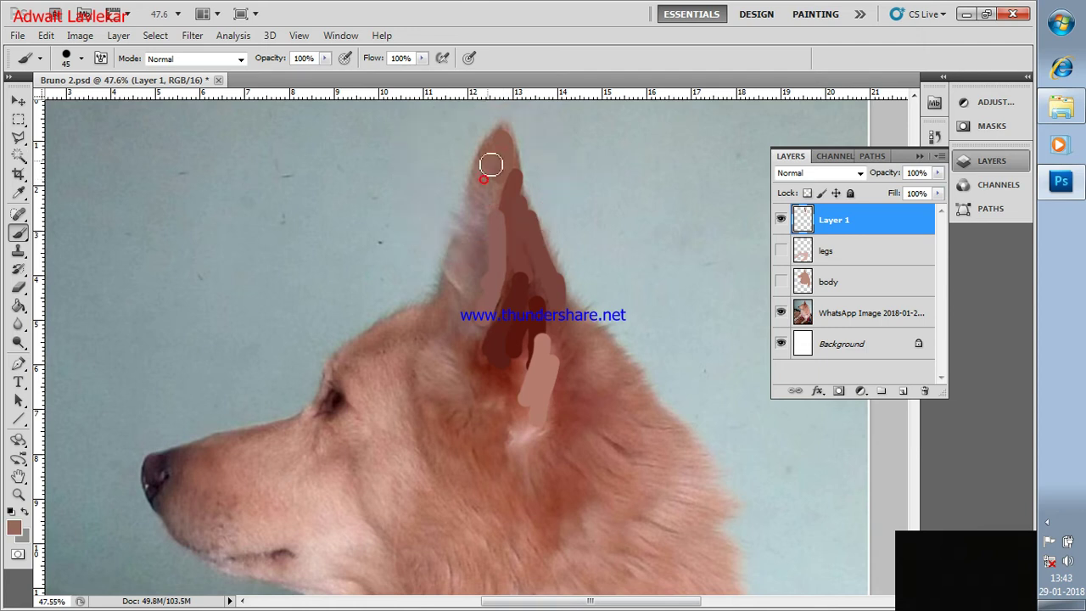
pyautogui.moveTo(494, 194); pyautogui.dragTo(473, 257)
# Fill the ear's left edge and upper gaps with sampled dabs, then hide the dog photo.
pyautogui.keyDown('alt'); pyautogui.click(485, 240); pyautogui.keyUp('alt')
pyautogui.moveTo(452, 293); pyautogui.dragTo(476, 339)
pyautogui.keyDown('alt'); pyautogui.click(475, 303); pyautogui.keyUp('alt')
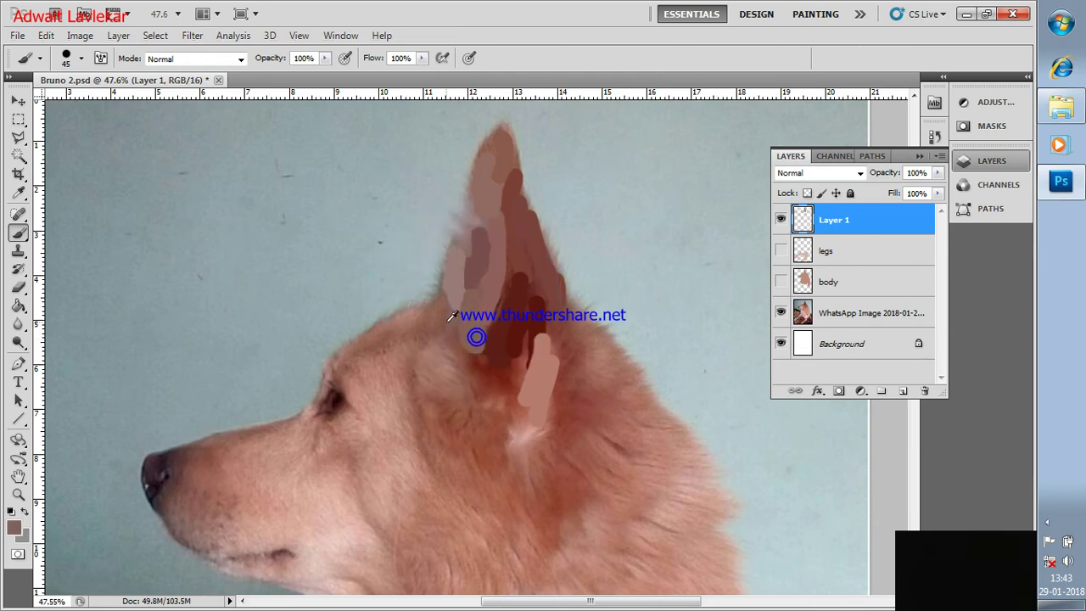
pyautogui.click(449, 320)
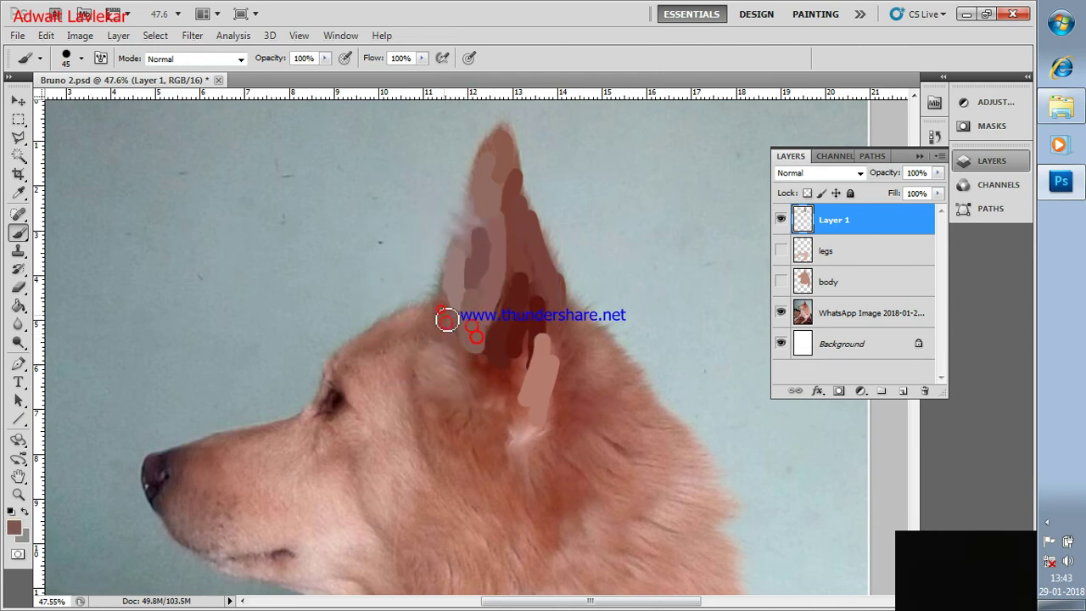
pyautogui.keyDown('alt'); pyautogui.click(471, 218); pyautogui.keyUp('alt')
pyautogui.click(467, 237)
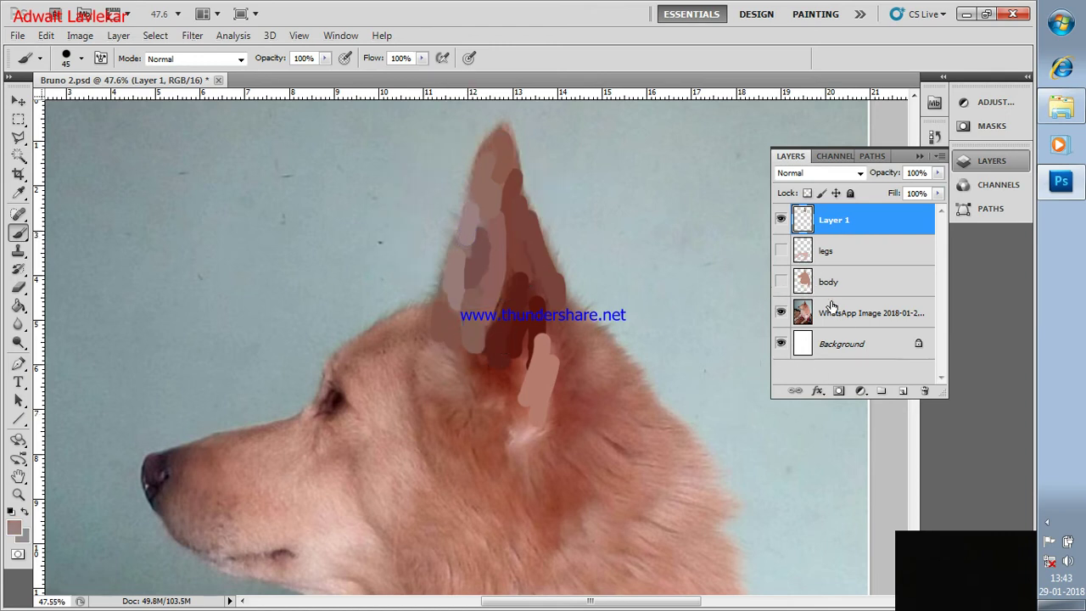
pyautogui.click(781, 313)
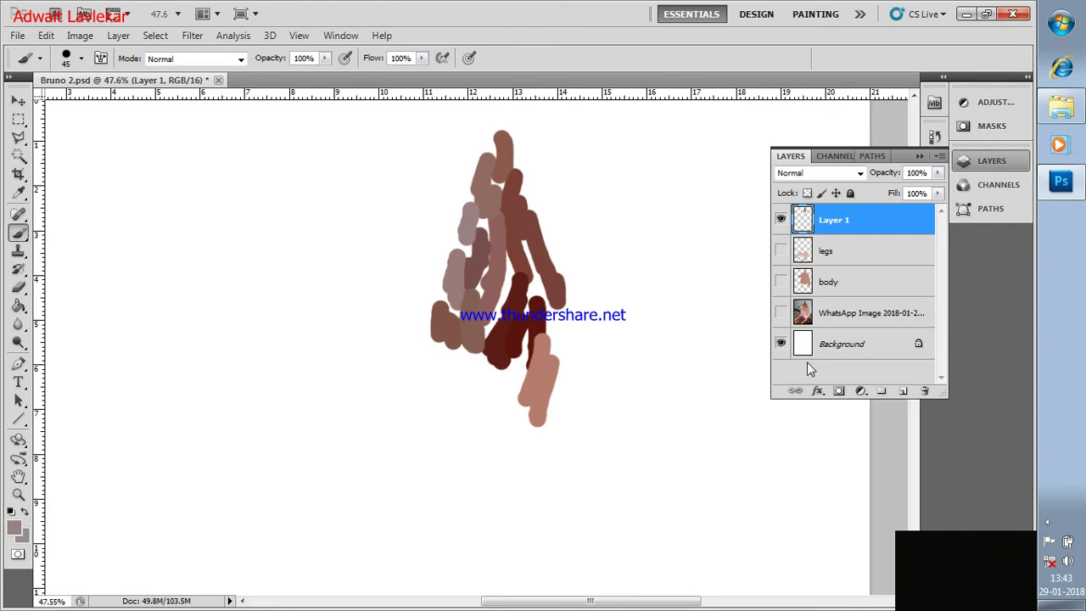
# Switch to the Mixer Brush, blend the top of the ear strokes, and set Load to 83%.
pyautogui.rightClick(23, 237)
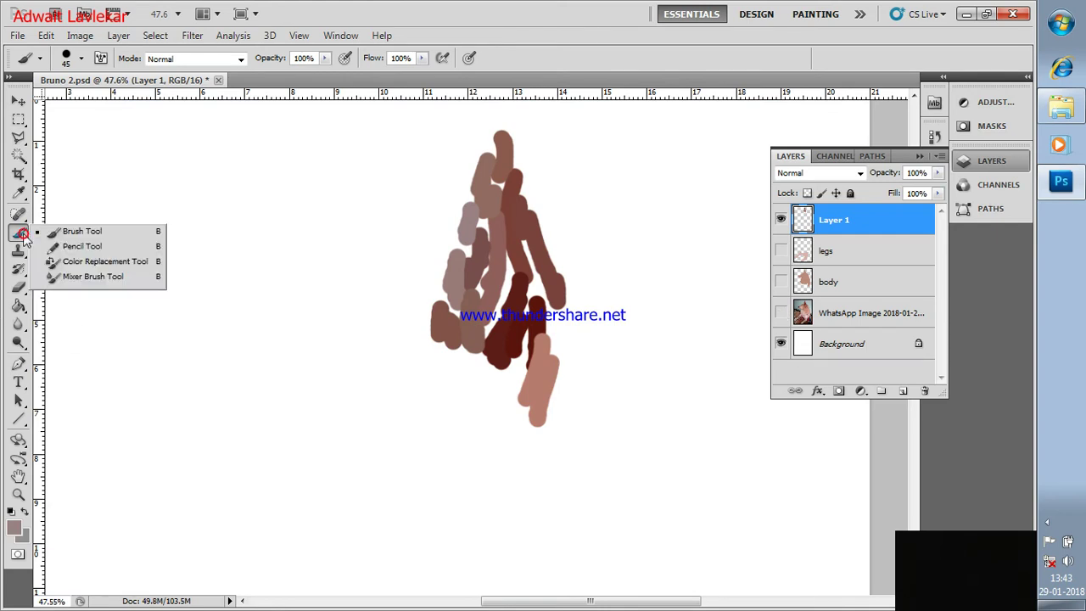
pyautogui.click(68, 281)
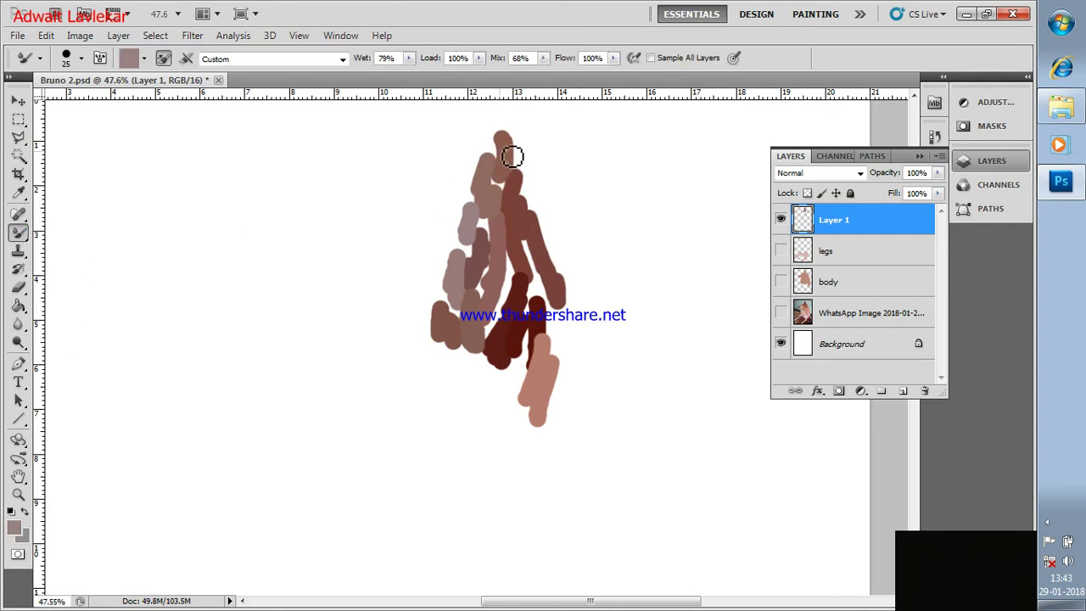
pyautogui.keyDown('alt'); pyautogui.click(507, 146); pyautogui.keyUp('alt')
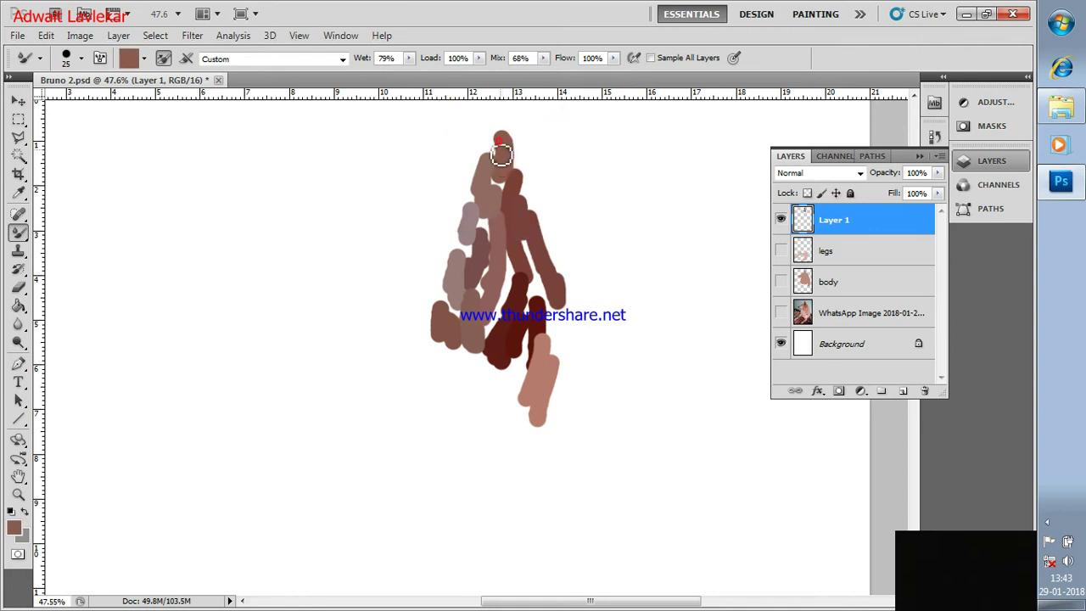
pyautogui.click(496, 148)
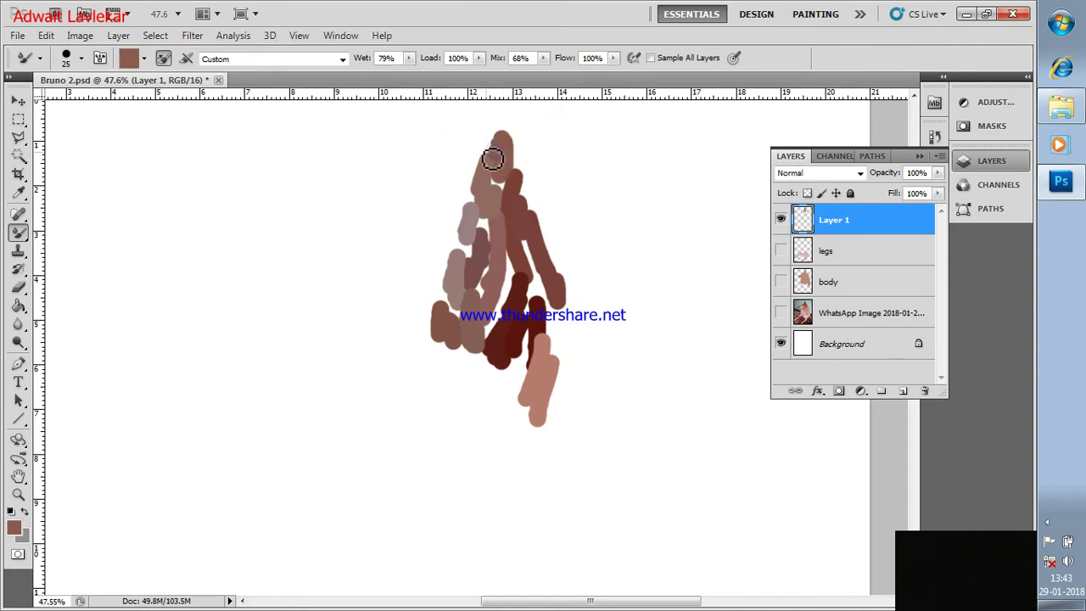
pyautogui.moveTo(499, 152); pyautogui.dragTo(503, 180)
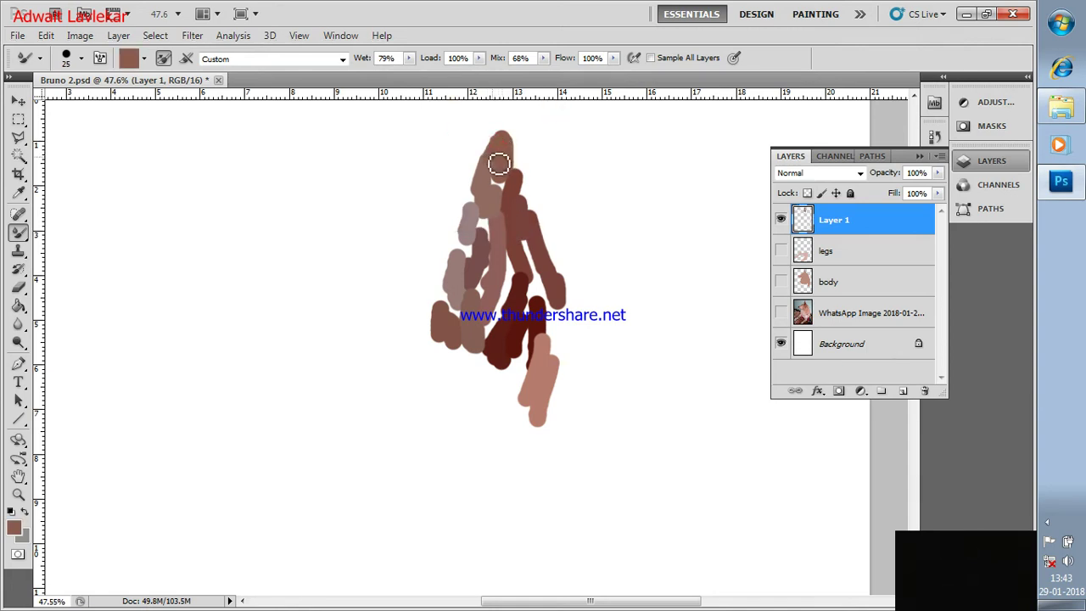
pyautogui.click(495, 188)
pyautogui.moveTo(479, 58); pyautogui.dragTo(465, 73)
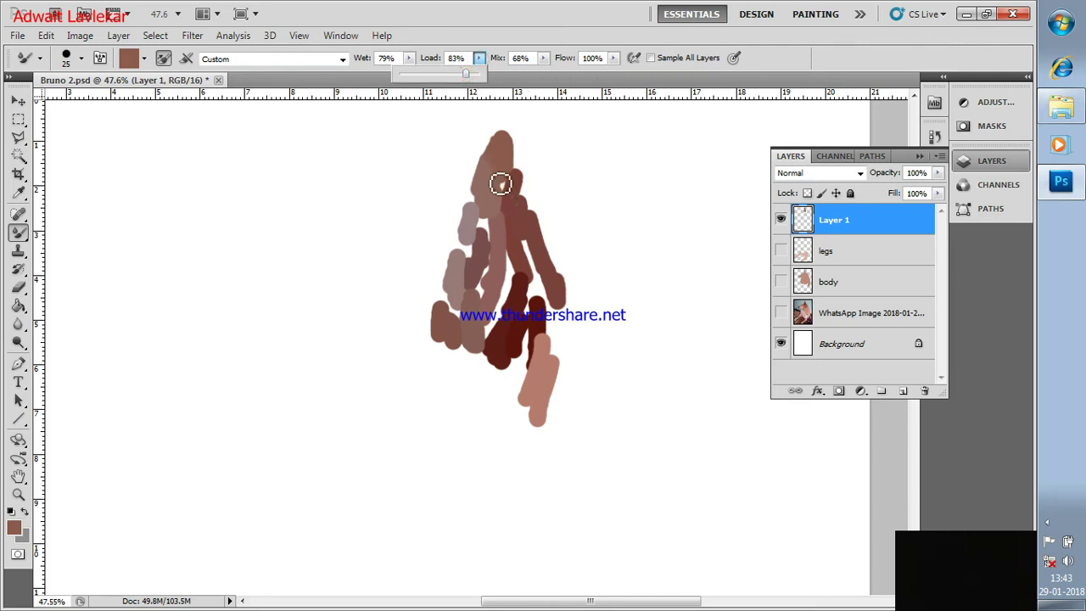
# Blend darker browns down the middle and lower strokes and smear light pink up the left edge.
pyautogui.click(500, 181)
pyautogui.moveTo(509, 190)
pyautogui.mouseDown()
pyautogui.moveTo(519, 171)
pyautogui.moveTo(527, 177)
pyautogui.mouseUp()
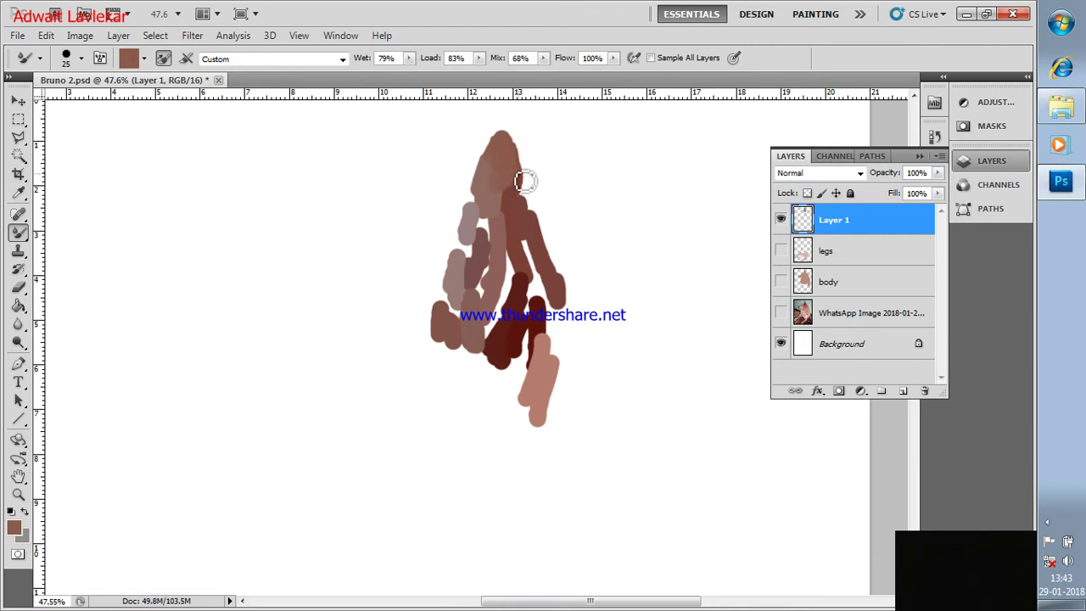
pyautogui.keyDown('alt'); pyautogui.click(526, 177); pyautogui.keyUp('alt')
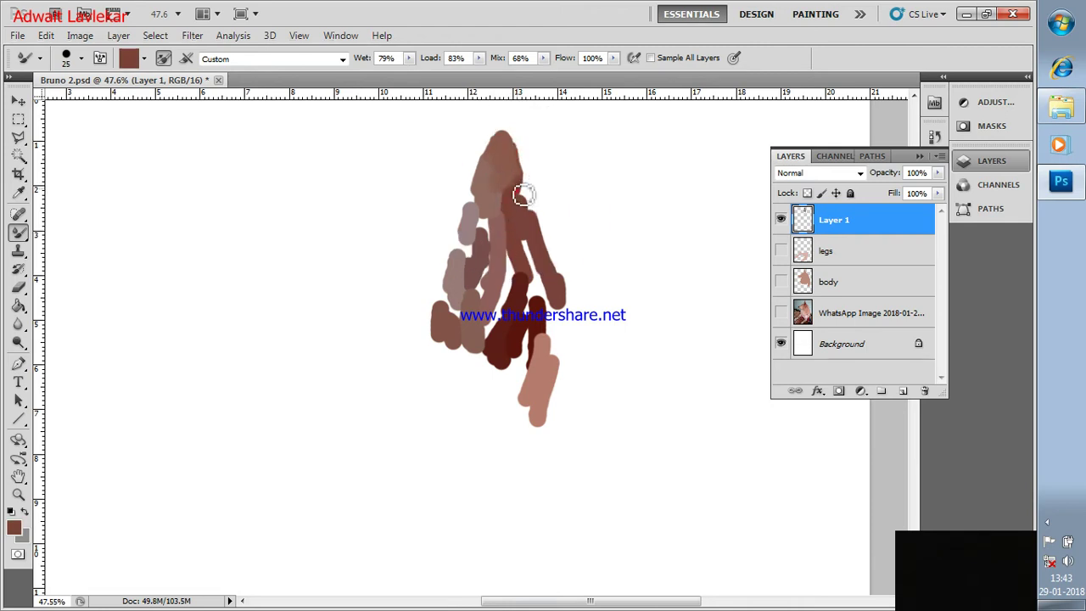
pyautogui.moveTo(525, 194)
pyautogui.mouseDown()
pyautogui.moveTo(526, 175)
pyautogui.moveTo(540, 227)
pyautogui.mouseUp()
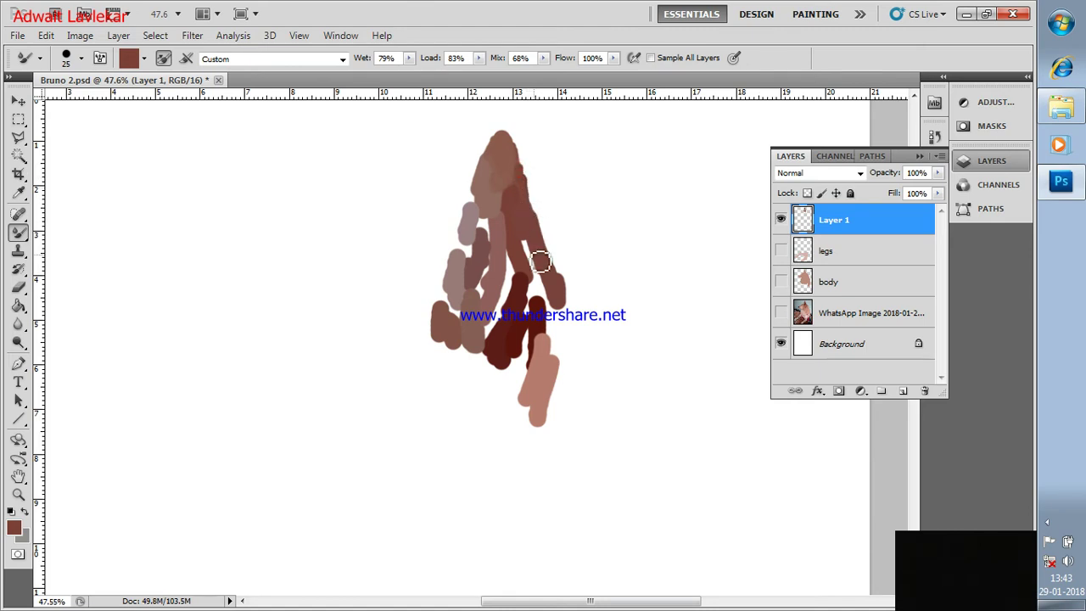
pyautogui.keyDown('alt'); pyautogui.click(521, 231); pyautogui.keyUp('alt')
pyautogui.moveTo(530, 257)
pyautogui.mouseDown()
pyautogui.moveTo(521, 238)
pyautogui.moveTo(544, 259)
pyautogui.moveTo(545, 284)
pyautogui.moveTo(534, 282)
pyautogui.moveTo(534, 306)
pyautogui.moveTo(521, 303)
pyautogui.moveTo(529, 281)
pyautogui.moveTo(509, 260)
pyautogui.moveTo(497, 337)
pyautogui.moveTo(515, 296)
pyautogui.moveTo(499, 298)
pyautogui.moveTo(479, 216)
pyautogui.moveTo(490, 220)
pyautogui.moveTo(489, 286)
pyautogui.moveTo(463, 303)
pyautogui.moveTo(462, 329)
pyautogui.moveTo(448, 297)
pyautogui.moveTo(442, 315)
pyautogui.moveTo(442, 339)
pyautogui.moveTo(472, 352)
pyautogui.mouseUp()
pyautogui.keyDown('alt'); pyautogui.click(468, 243); pyautogui.keyUp('alt')
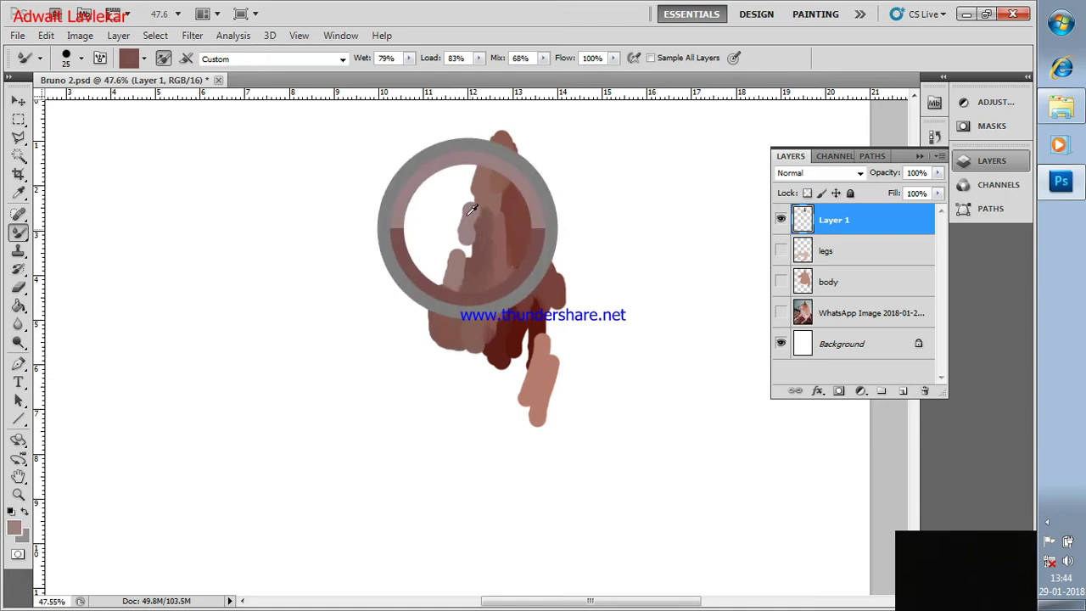
pyautogui.moveTo(467, 240)
pyautogui.mouseDown()
pyautogui.moveTo(458, 257)
pyautogui.moveTo(484, 190)
pyautogui.moveTo(477, 213)
pyautogui.moveTo(481, 200)
pyautogui.mouseUp()
pyautogui.moveTo(481, 203); pyautogui.dragTo(485, 228)
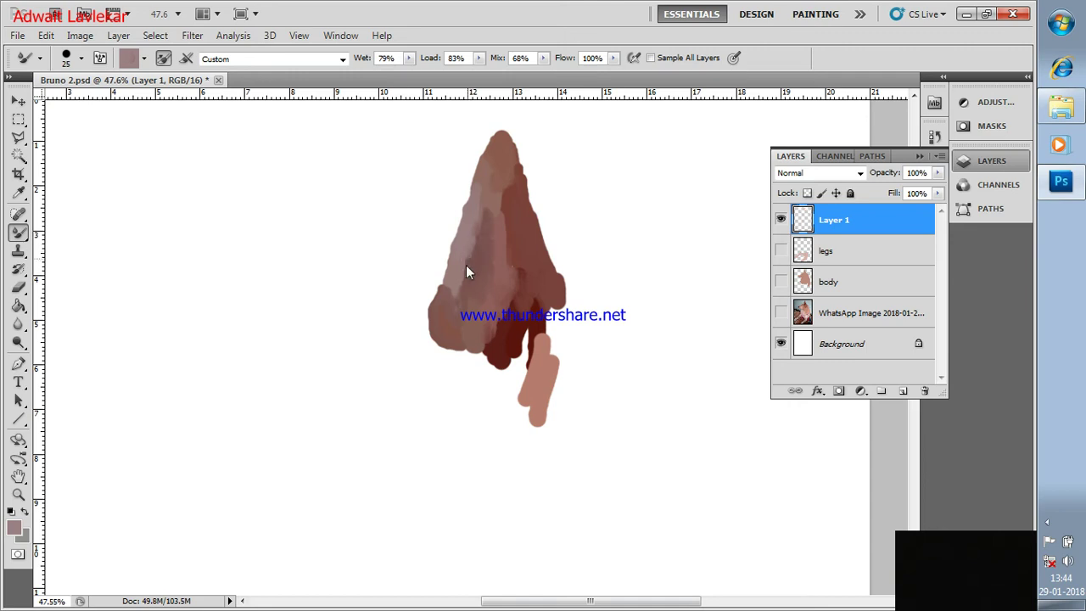
pyautogui.moveTo(477, 235)
pyautogui.mouseDown()
pyautogui.moveTo(487, 210)
pyautogui.moveTo(494, 221)
pyautogui.moveTo(509, 206)
pyautogui.moveTo(510, 179)
pyautogui.mouseUp()
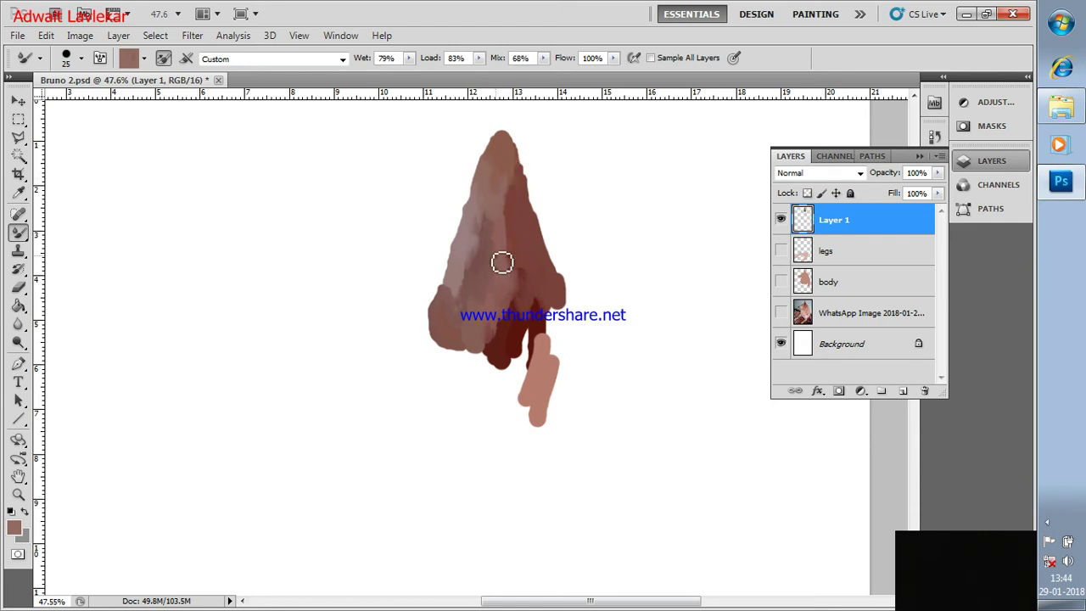
pyautogui.scroll(1, 501, 299)
# Extend and spread the inner ear's dark red downward along the pink strip.
pyautogui.scroll(3, 496, 295)
pyautogui.scroll(2, 488, 289)
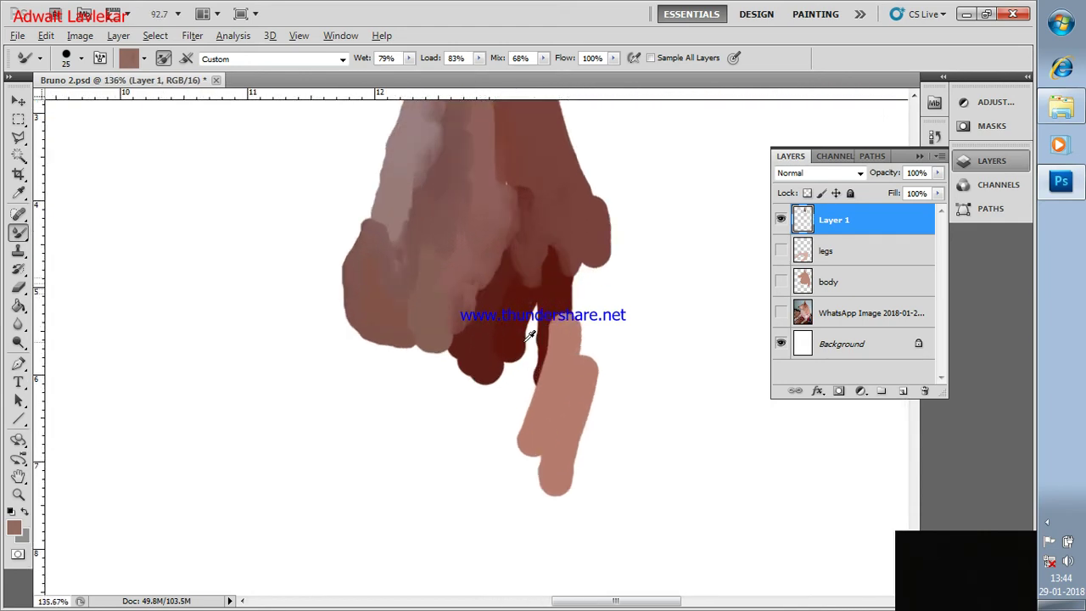
pyautogui.scroll(2, 480, 283)
pyautogui.keyDown('alt'); pyautogui.click(514, 259); pyautogui.keyUp('alt')
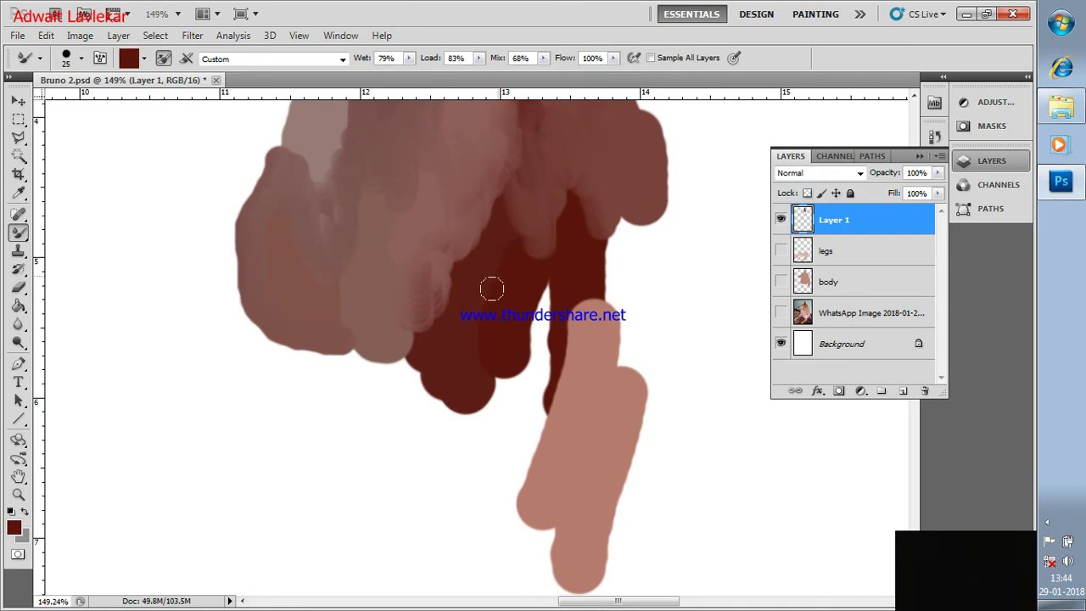
pyautogui.moveTo(486, 407); pyautogui.dragTo(533, 320)
pyautogui.moveTo(546, 278); pyautogui.dragTo(556, 273)
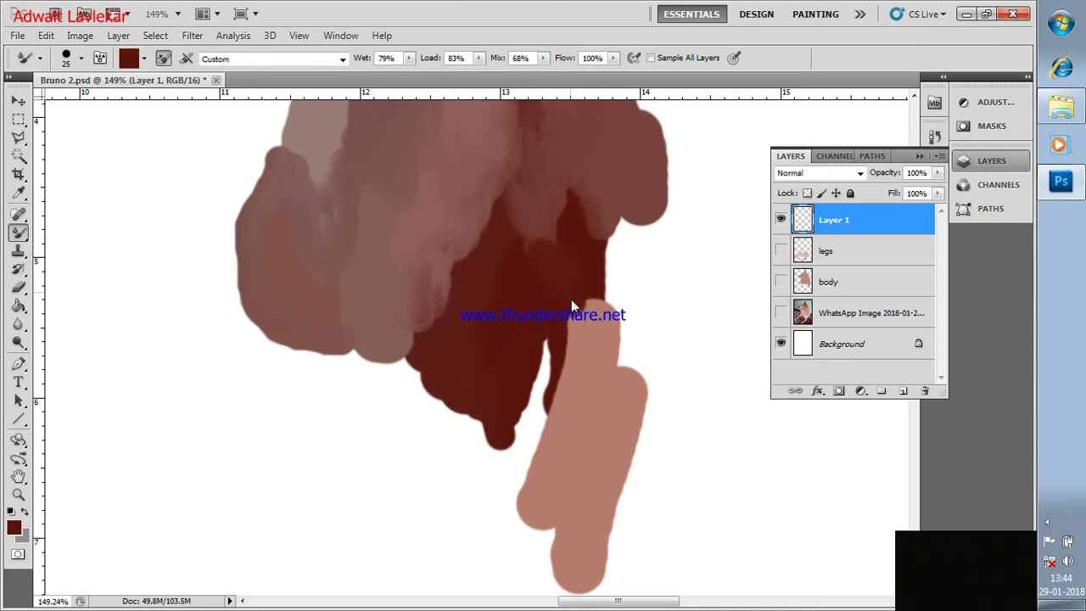
pyautogui.moveTo(561, 327)
pyautogui.mouseDown()
pyautogui.moveTo(527, 411)
pyautogui.moveTo(538, 417)
pyautogui.moveTo(529, 444)
pyautogui.moveTo(521, 456)
pyautogui.moveTo(512, 450)
pyautogui.mouseUp()
# Blend brown and dark red into the ear's left and lower-left edges.
pyautogui.keyDown('alt'); pyautogui.click(301, 311); pyautogui.keyUp('alt')
pyautogui.moveTo(279, 322)
pyautogui.mouseDown()
pyautogui.moveTo(311, 339)
pyautogui.moveTo(390, 347)
pyautogui.moveTo(478, 431)
pyautogui.mouseUp()
pyautogui.keyDown('alt'); pyautogui.click(452, 343); pyautogui.keyUp('alt')
pyautogui.moveTo(452, 344); pyautogui.dragTo(434, 367)
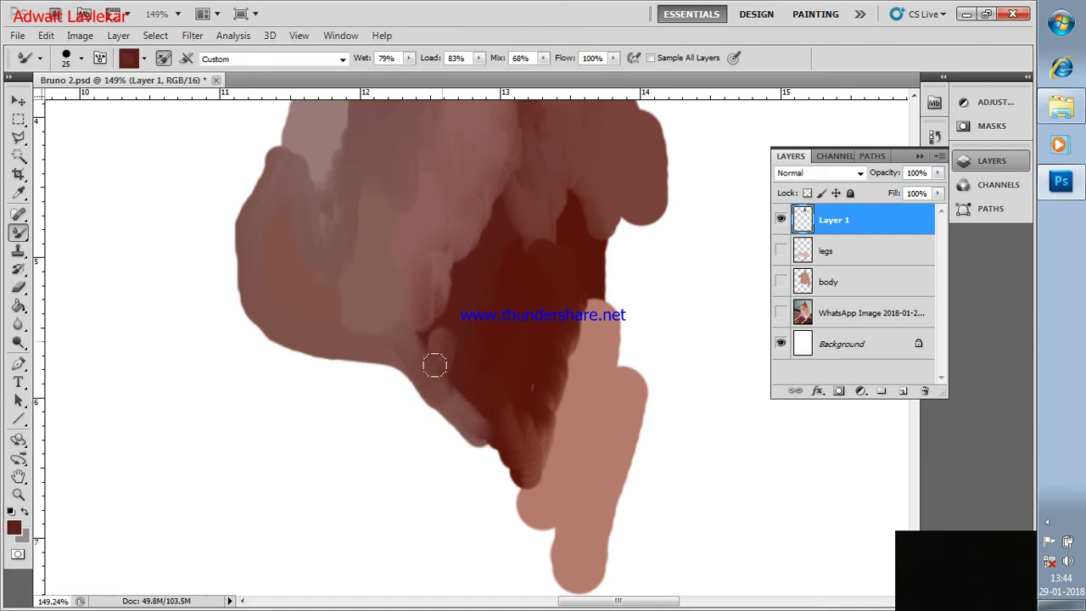
pyautogui.keyDown('alt'); pyautogui.click(447, 316); pyautogui.keyUp('alt')
pyautogui.moveTo(421, 353)
pyautogui.mouseDown()
pyautogui.moveTo(419, 368)
pyautogui.moveTo(516, 482)
pyautogui.moveTo(531, 467)
pyautogui.moveTo(534, 429)
pyautogui.moveTo(519, 423)
pyautogui.moveTo(516, 396)
pyautogui.moveTo(515, 415)
pyautogui.mouseUp()
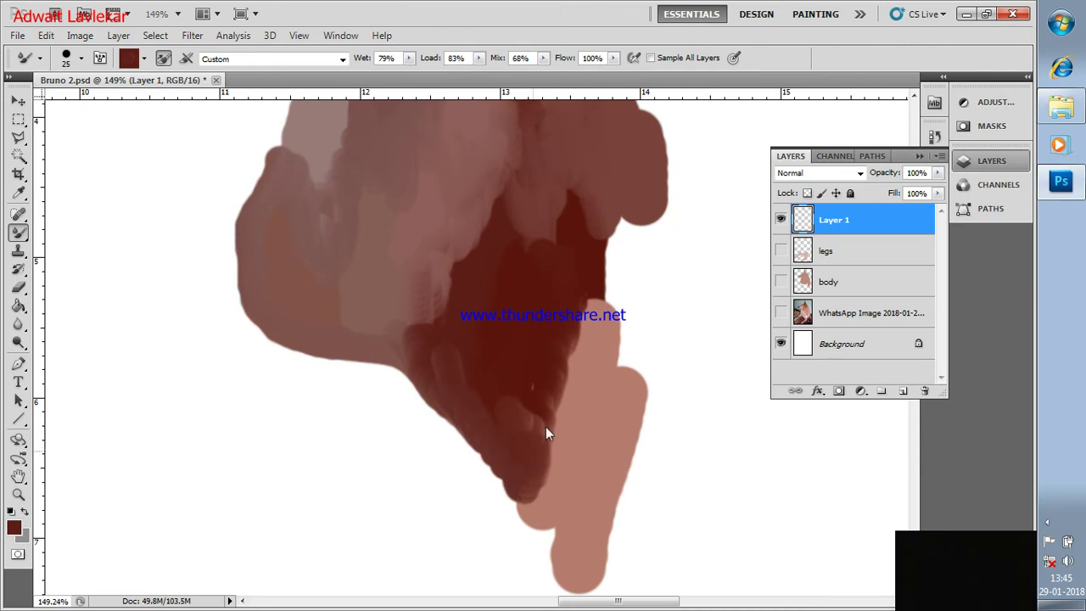
# Darken and extend the ear's right edge downward with sampled brown.
pyautogui.keyDown('alt'); pyautogui.click(598, 258); pyautogui.keyUp('alt')
pyautogui.moveTo(605, 260); pyautogui.dragTo(604, 297)
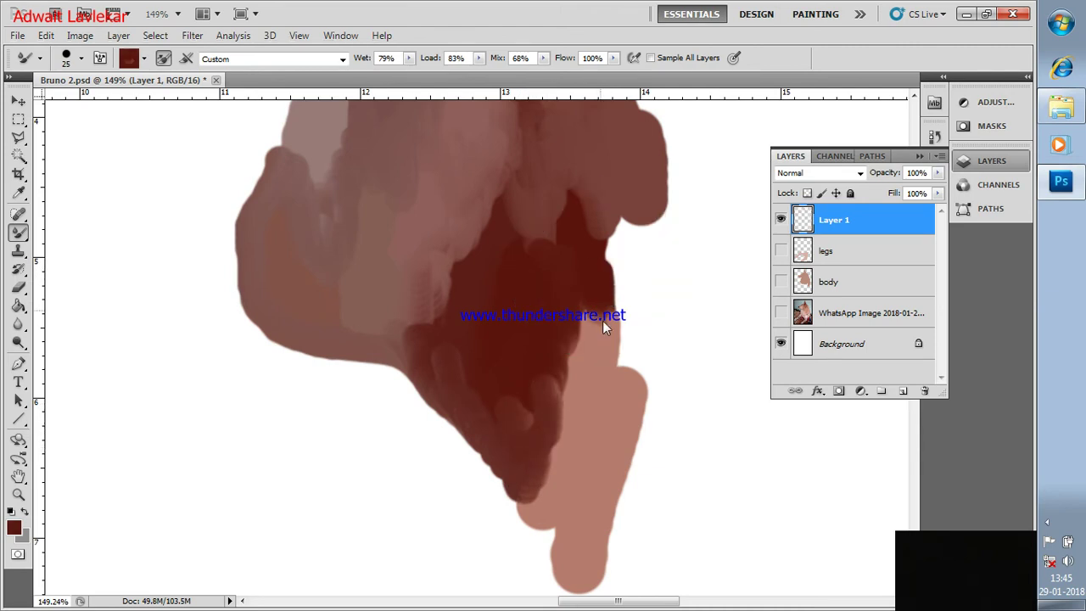
pyautogui.keyDown('alt'); pyautogui.click(643, 182); pyautogui.keyUp('alt')
pyautogui.moveTo(645, 197); pyautogui.dragTo(637, 311)
pyautogui.moveTo(644, 254); pyautogui.dragTo(635, 370)
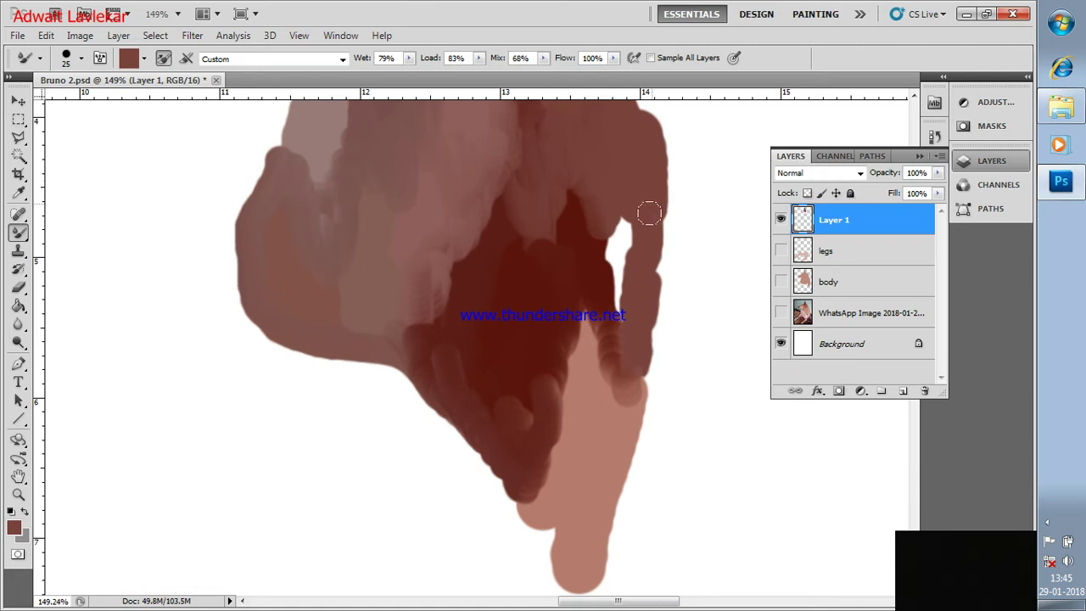
pyautogui.moveTo(648, 234); pyautogui.dragTo(646, 260)
pyautogui.moveTo(634, 359); pyautogui.dragTo(625, 396)
# Cover the white gap in dark red and extend the pink tip upward.
pyautogui.keyDown('alt'); pyautogui.click(594, 255); pyautogui.keyUp('alt')
pyautogui.moveTo(594, 255)
pyautogui.mouseDown()
pyautogui.moveTo(606, 249)
pyautogui.moveTo(616, 262)
pyautogui.moveTo(630, 235)
pyautogui.moveTo(609, 290)
pyautogui.mouseUp()
pyautogui.keyDown('alt'); pyautogui.click(594, 347); pyautogui.keyUp('alt')
pyautogui.moveTo(580, 340)
pyautogui.mouseDown()
pyautogui.moveTo(580, 307)
pyautogui.moveTo(557, 373)
pyautogui.mouseUp()
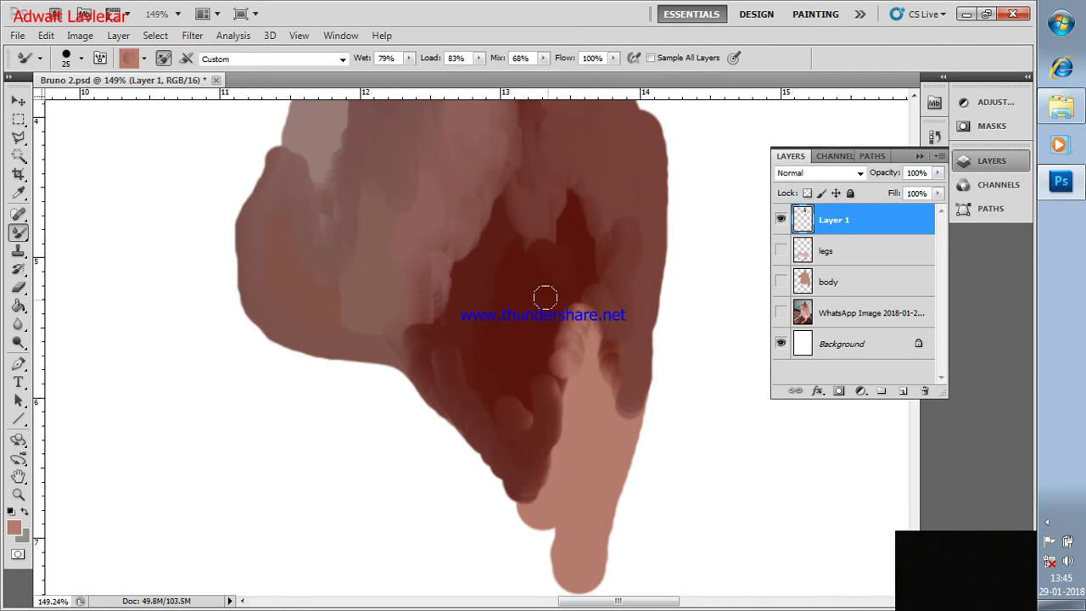
pyautogui.scroll(-3, 552, 299)
# Brush dark red across the lower inner ear and even it out.
pyautogui.keyDown('alt'); pyautogui.click(540, 303); pyautogui.keyUp('alt')
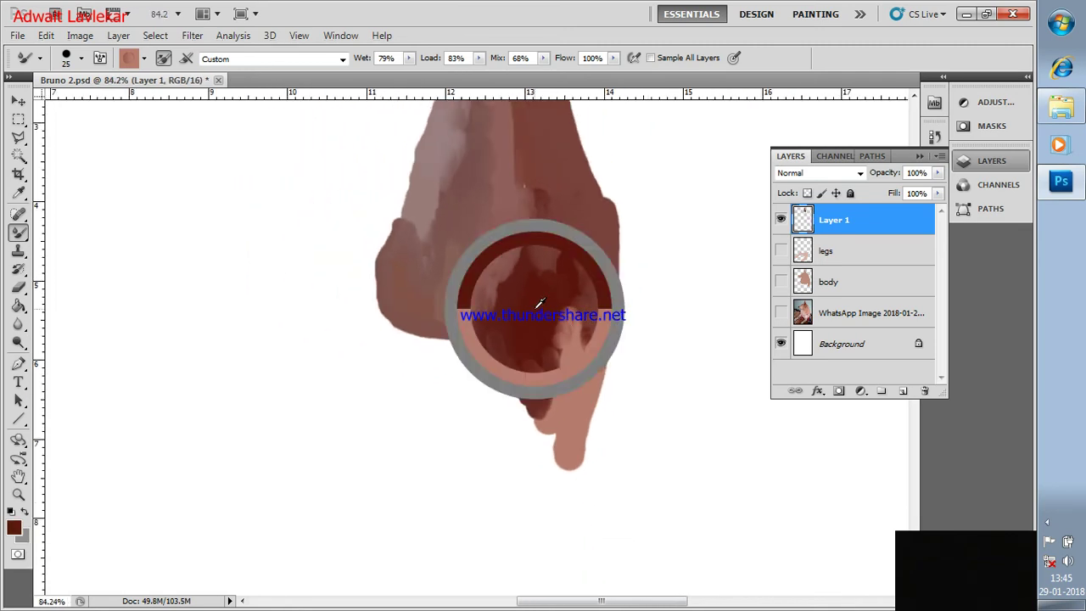
pyautogui.moveTo(563, 303); pyautogui.dragTo(555, 323)
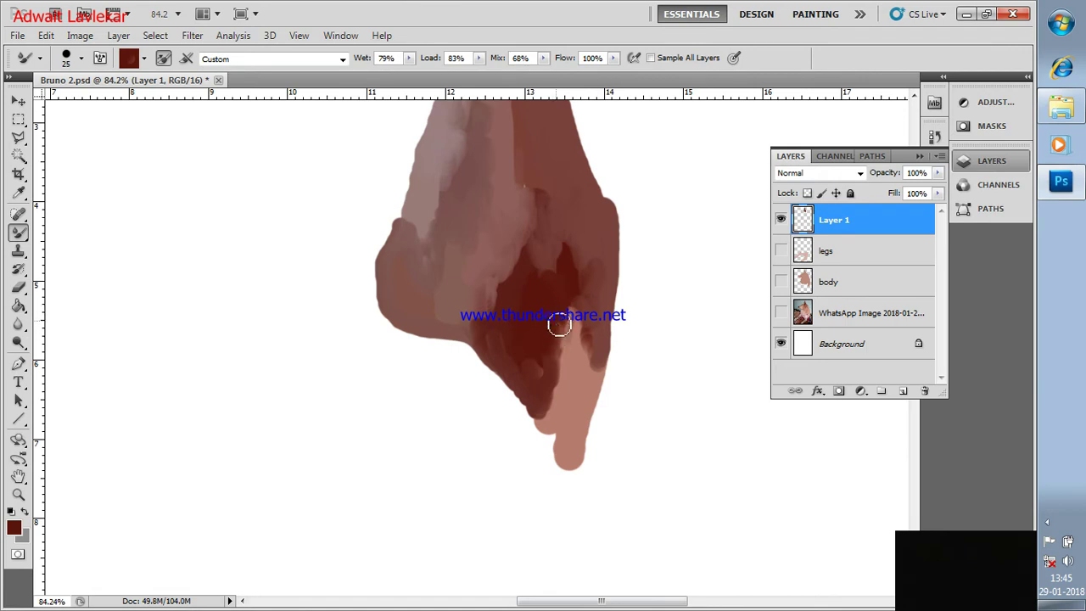
pyautogui.moveTo(548, 342)
pyautogui.mouseDown()
pyautogui.moveTo(526, 354)
pyautogui.moveTo(543, 348)
pyautogui.mouseUp()
pyautogui.moveTo(536, 312); pyautogui.dragTo(535, 361)
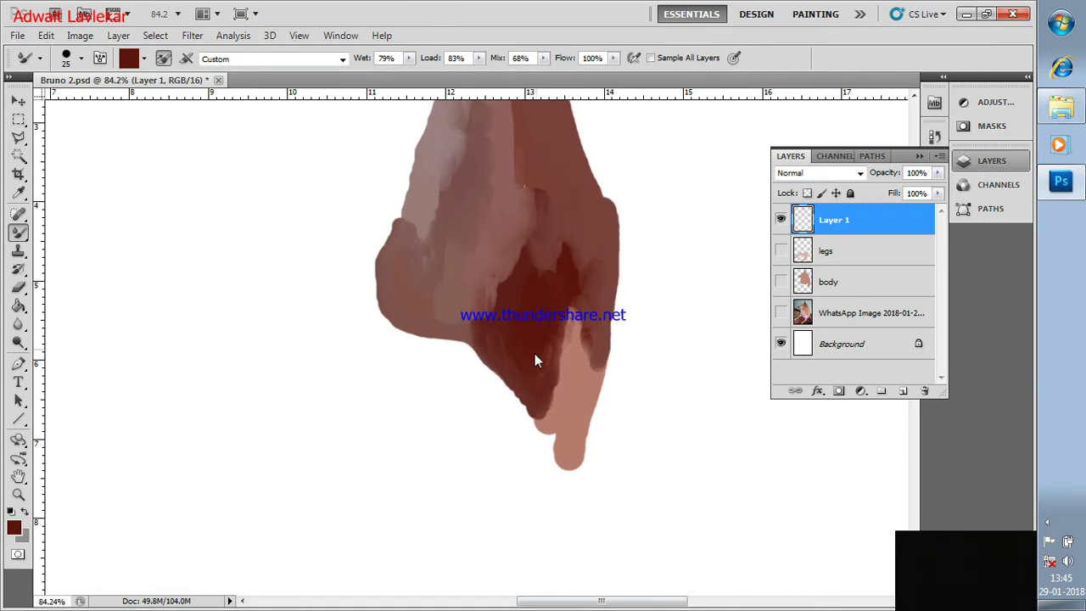
pyautogui.moveTo(555, 334); pyautogui.dragTo(552, 367)
# Blend the pink skin tone up over the dark red spots in the inner ear.
pyautogui.keyDown('alt'); pyautogui.click(576, 353); pyautogui.keyUp('alt')
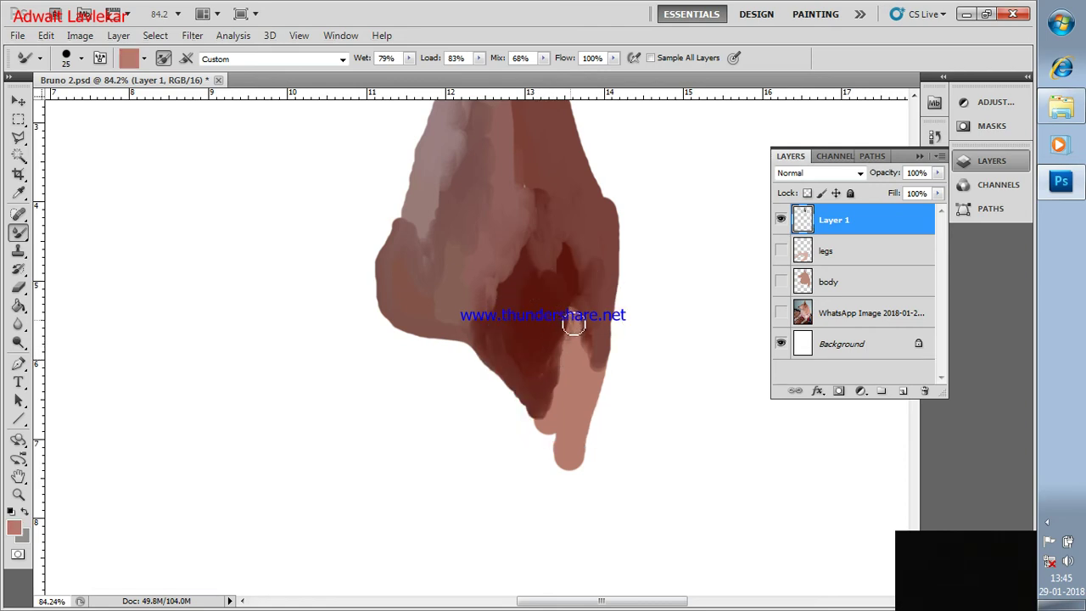
pyautogui.moveTo(574, 371)
pyautogui.mouseDown()
pyautogui.moveTo(563, 395)
pyautogui.moveTo(586, 356)
pyautogui.moveTo(599, 366)
pyautogui.moveTo(577, 339)
pyautogui.moveTo(592, 369)
pyautogui.moveTo(585, 414)
pyautogui.mouseUp()
pyautogui.keyDown('alt'); pyautogui.click(582, 388); pyautogui.keyUp('alt')
pyautogui.keyDown('alt'); pyautogui.click(586, 354); pyautogui.keyUp('alt')
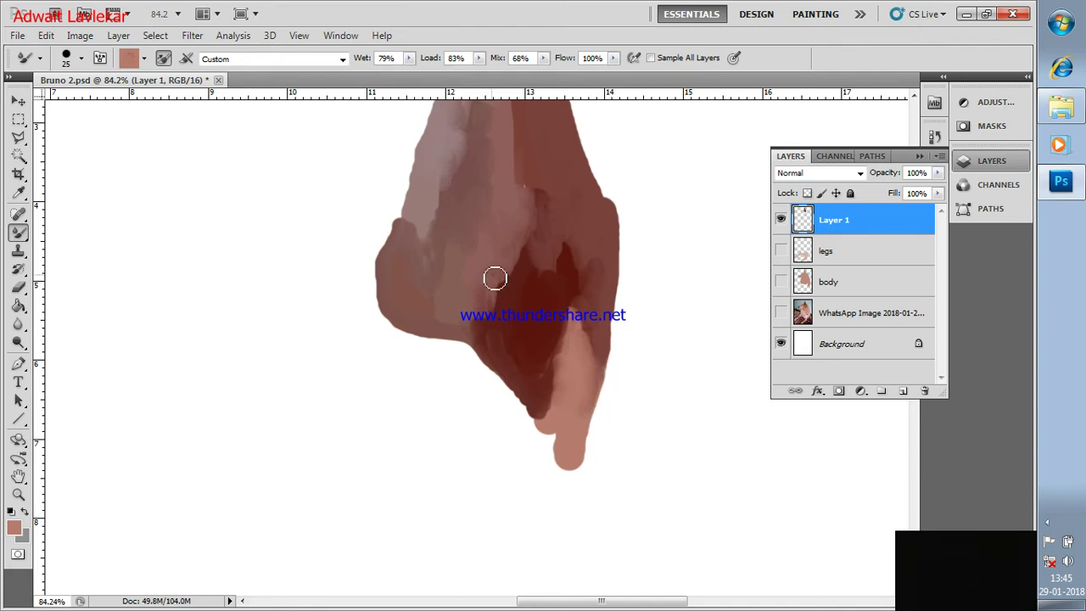
pyautogui.scroll(2, 551, 231)
pyautogui.scroll(2, 551, 230)
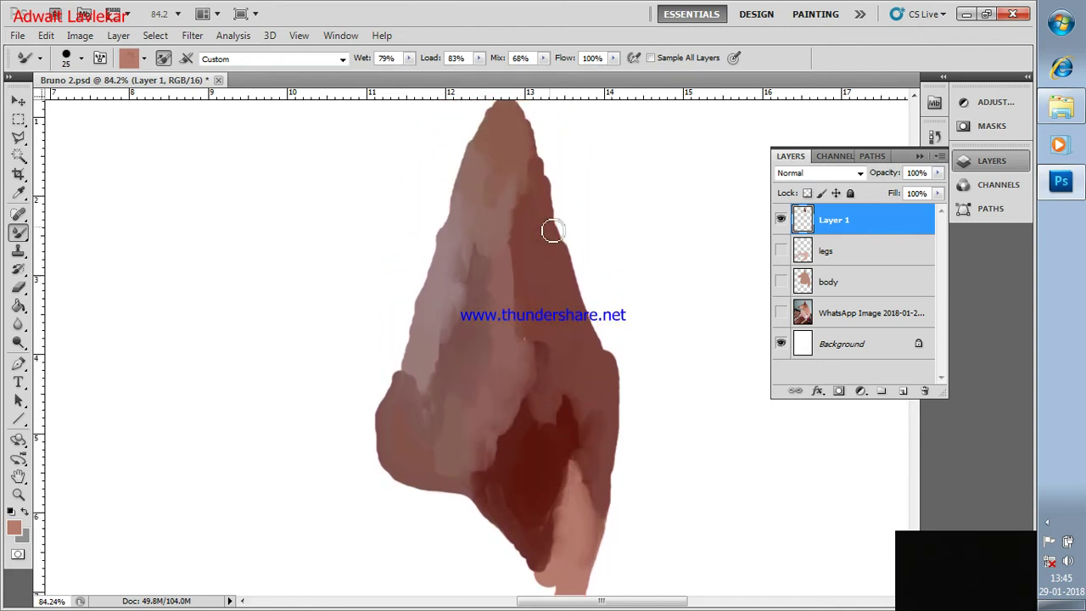
pyautogui.keyDown('alt'); pyautogui.scroll(-1, 551, 231); pyautogui.keyUp('alt')
pyautogui.keyDown('alt'); pyautogui.scroll(-1, 552, 231); pyautogui.keyUp('alt')
pyautogui.keyDown('alt'); pyautogui.scroll(-2, 551, 231); pyautogui.keyUp('alt')
pyautogui.keyDown('alt'); pyautogui.scroll(-1, 552, 231); pyautogui.keyUp('alt')
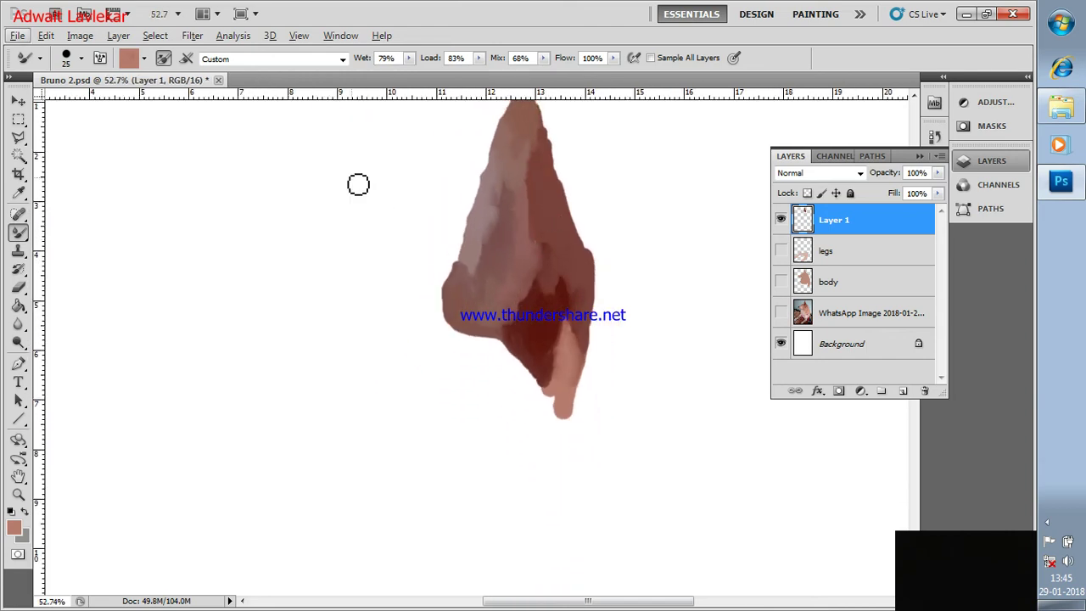
# Show the dog photo again and add a new layer named face.
pyautogui.click(780, 316)
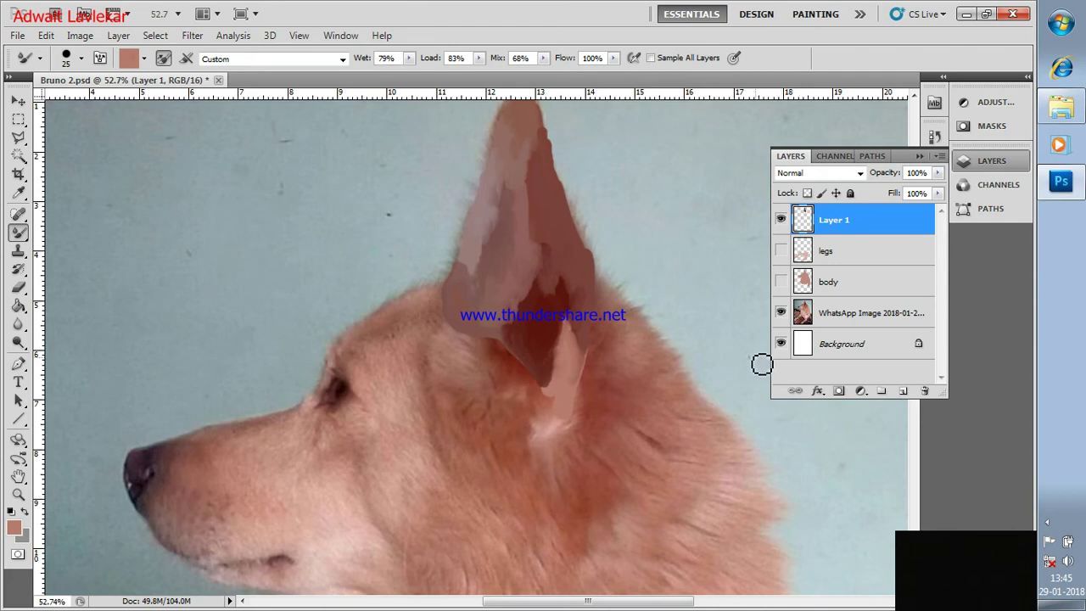
pyautogui.scroll(-1, 761, 364)
pyautogui.scroll(-1, 761, 361)
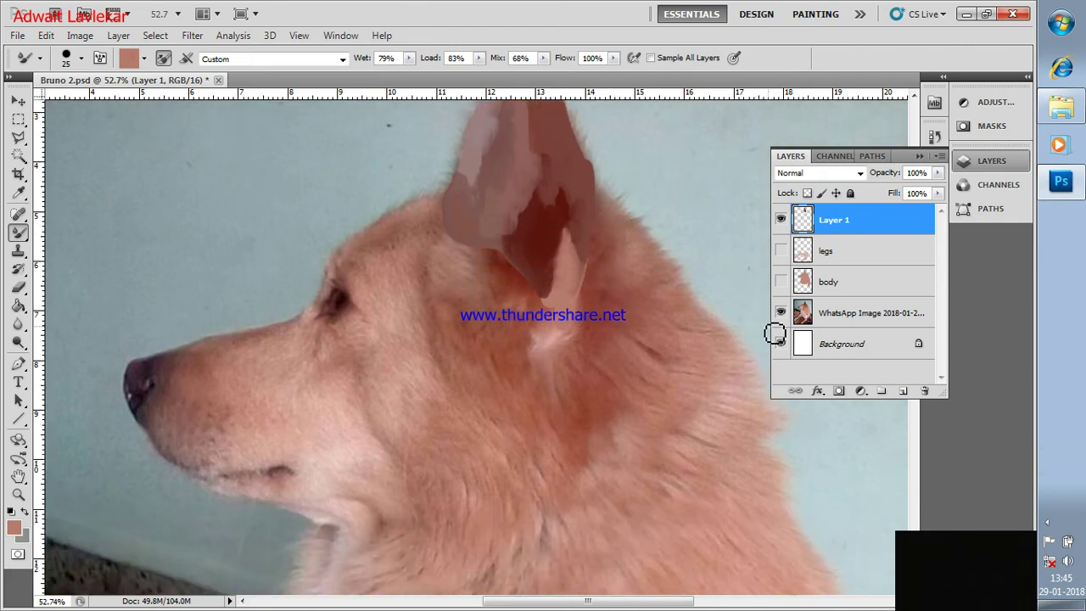
pyautogui.click(904, 392)
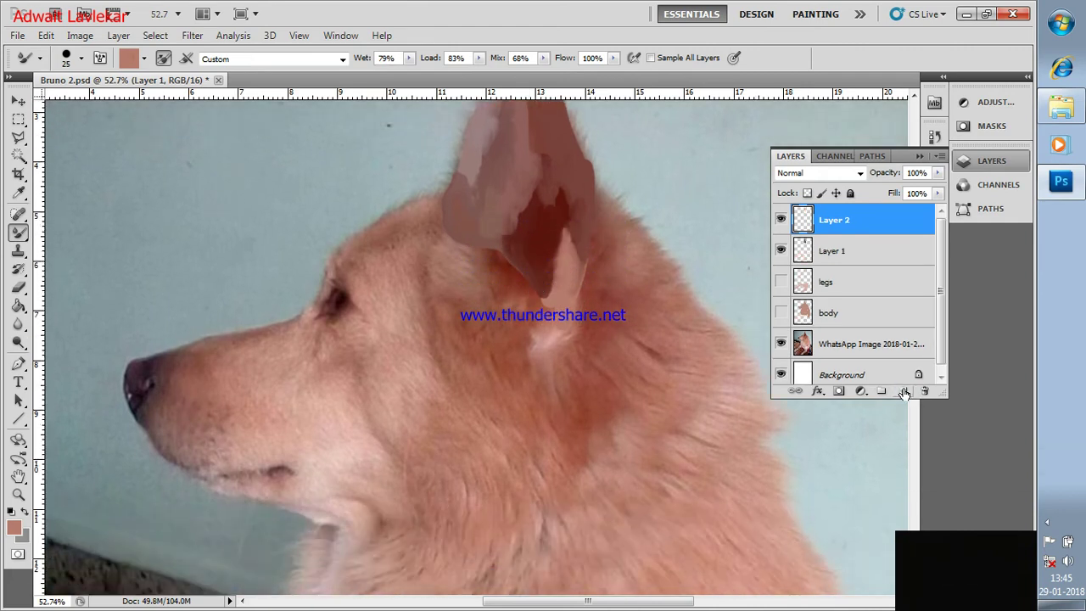
pyautogui.doubleClick(832, 221)
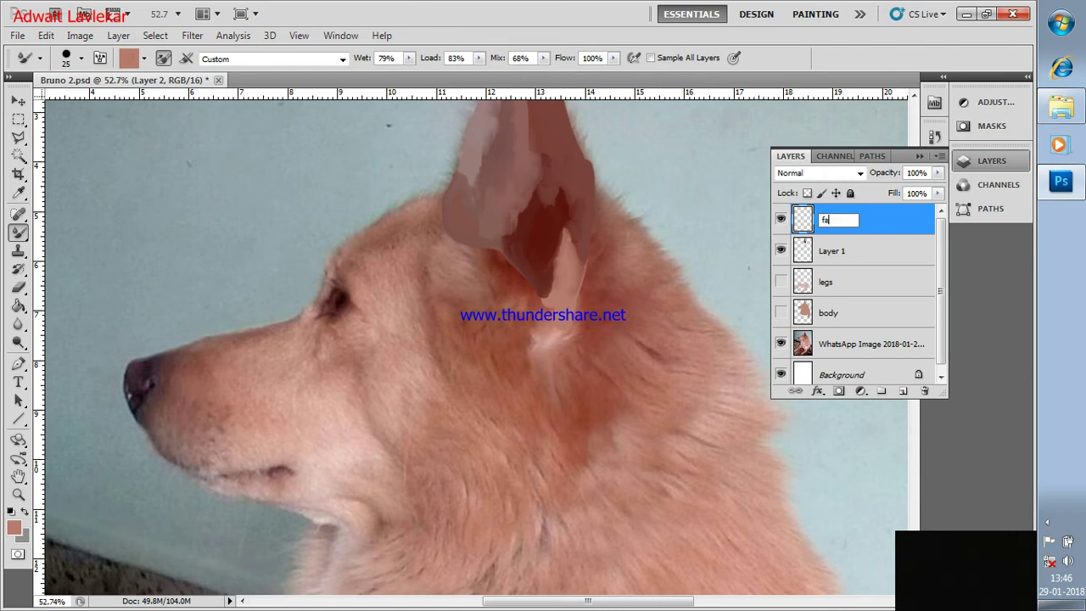
pyautogui.write('face')
pyautogui.press('Return')
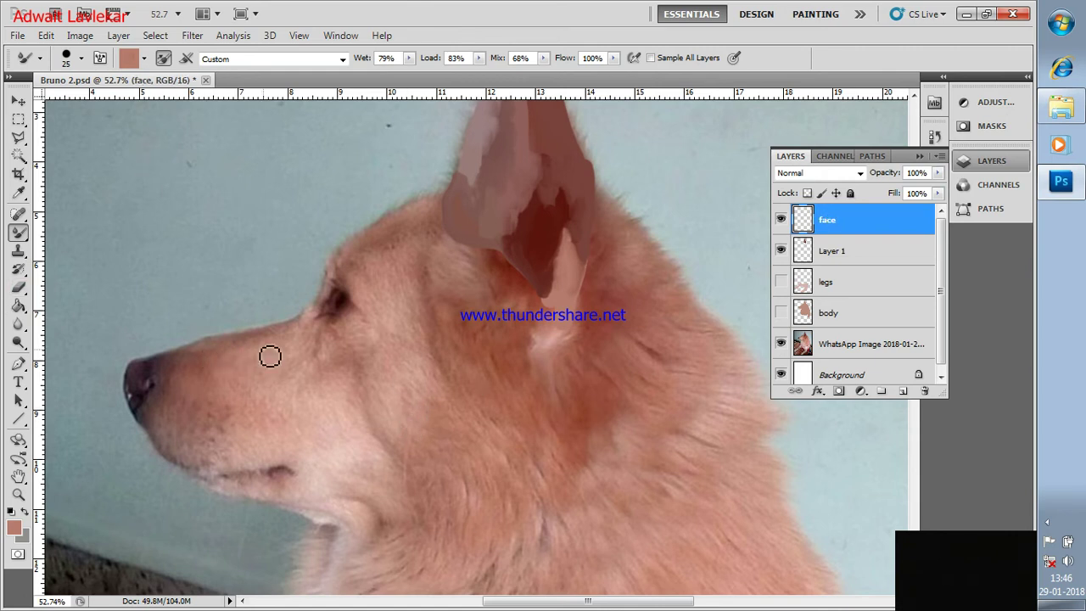
# Paint trial skin-colour strokes down the dog's face, then delete the face layer.
pyautogui.keyDown('alt'); pyautogui.click(413, 264); pyautogui.keyUp('alt')
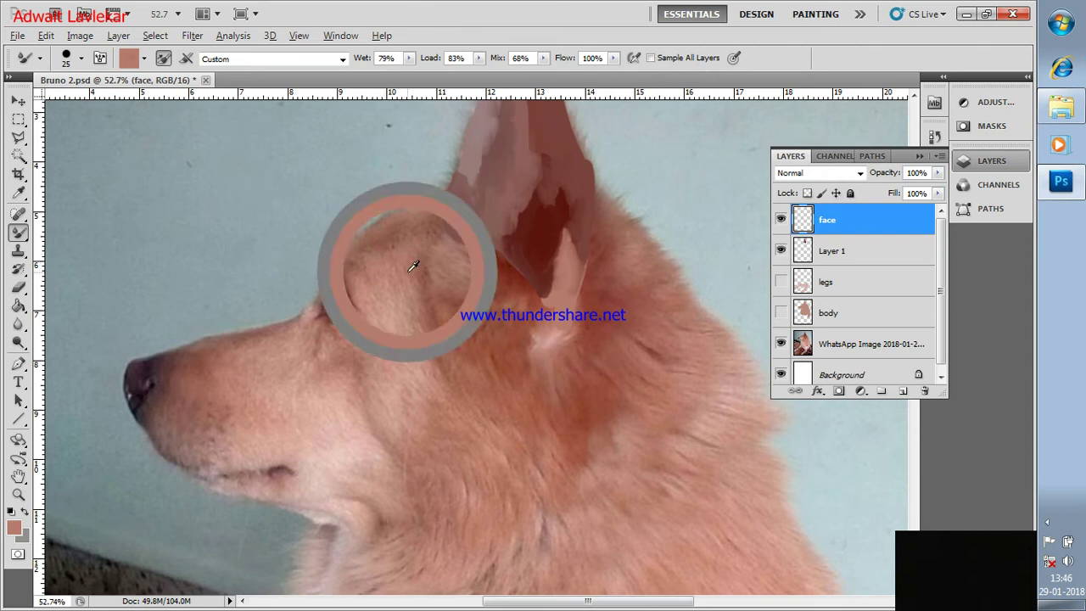
pyautogui.moveTo(430, 236); pyautogui.dragTo(420, 269)
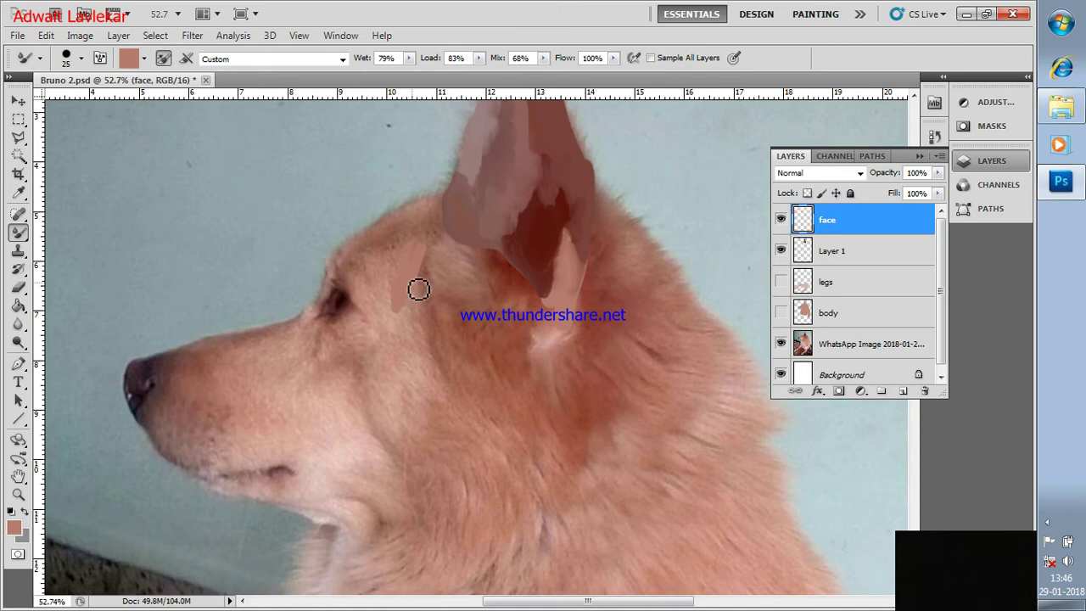
pyautogui.moveTo(419, 290); pyautogui.dragTo(402, 342)
pyautogui.click(925, 392)
pyautogui.click(490, 237)
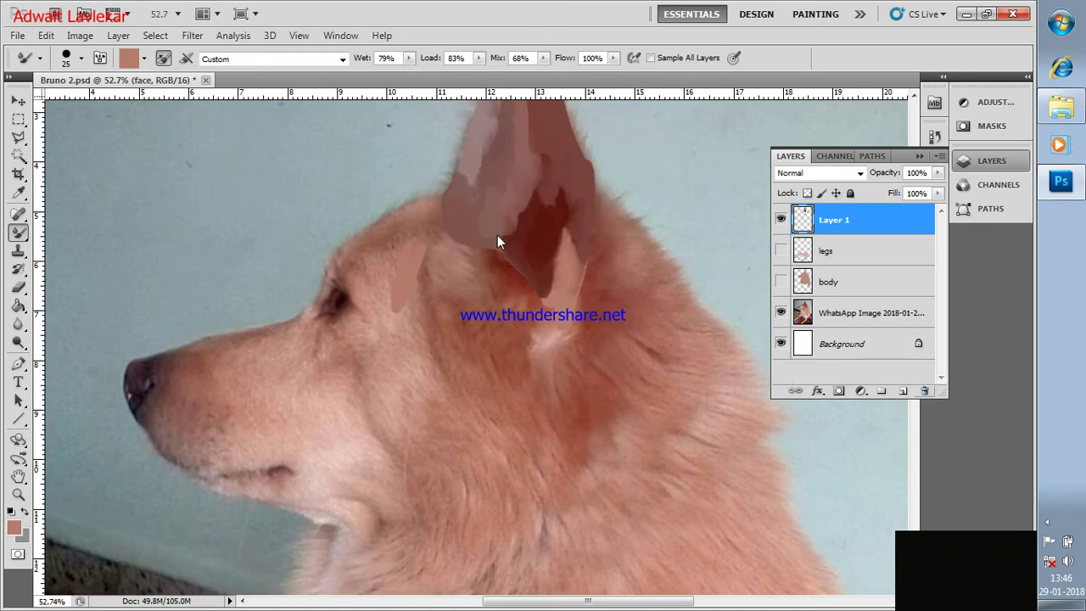
# Recreate an empty layer named face and select the ordinary Brush Tool.
pyautogui.click(904, 392)
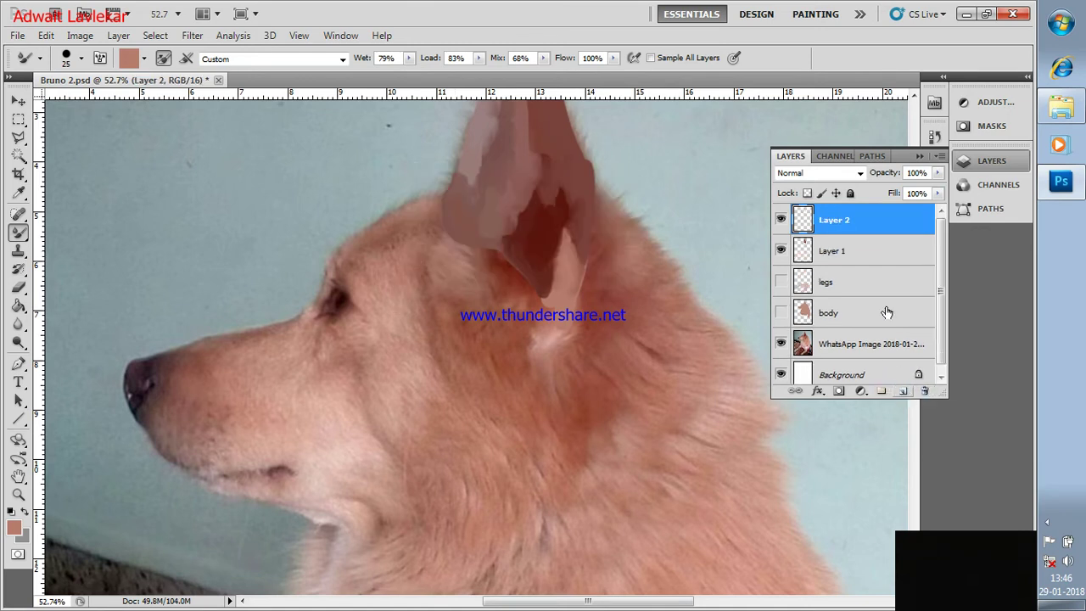
pyautogui.doubleClick(846, 222)
pyautogui.write('face')
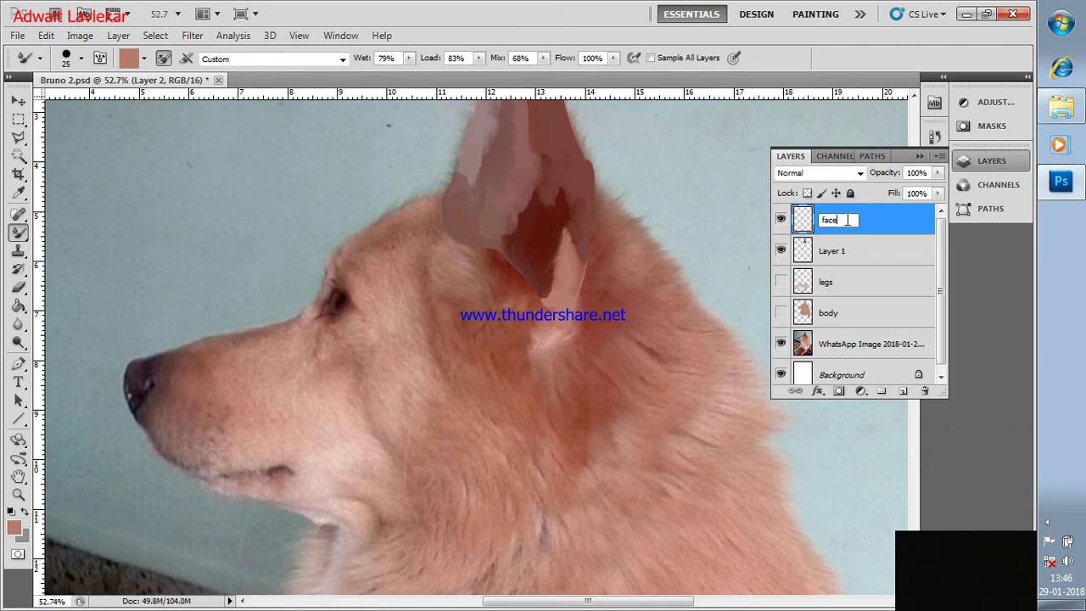
pyautogui.press('Return')
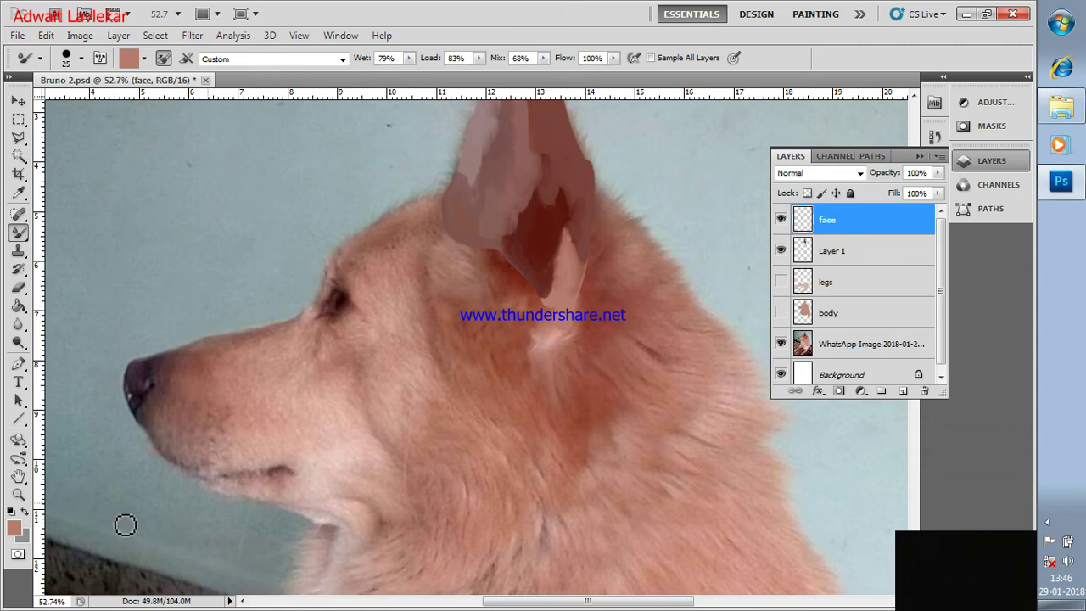
pyautogui.rightClick(19, 233)
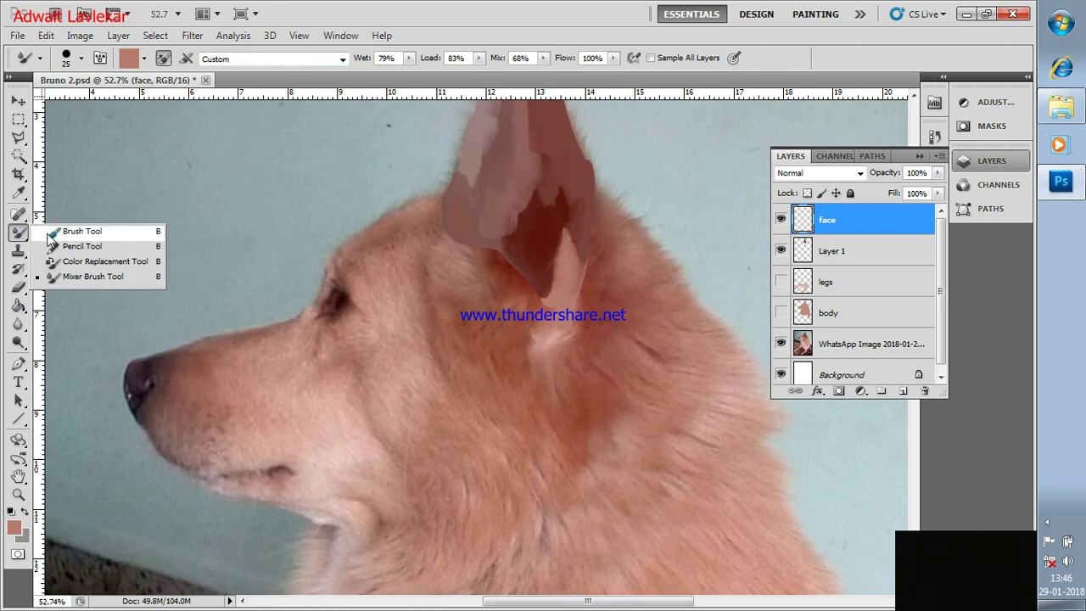
pyautogui.click(76, 231)
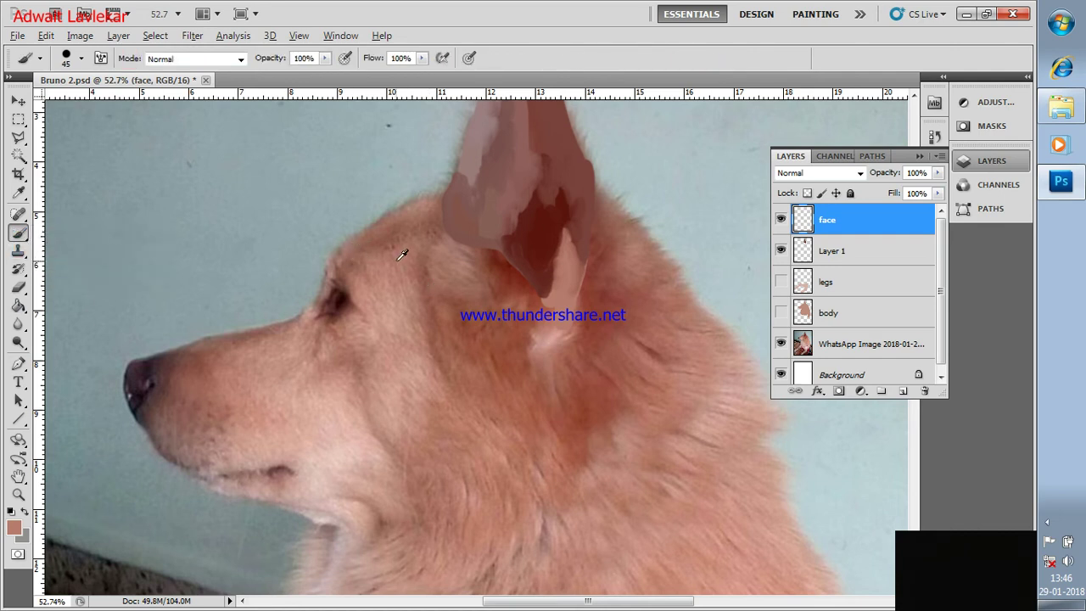
# Paint light brown over the head top, a dark brown eyebrow, and pink beneath it.
pyautogui.moveTo(436, 223); pyautogui.dragTo(433, 314)
pyautogui.moveTo(374, 242); pyautogui.dragTo(435, 204)
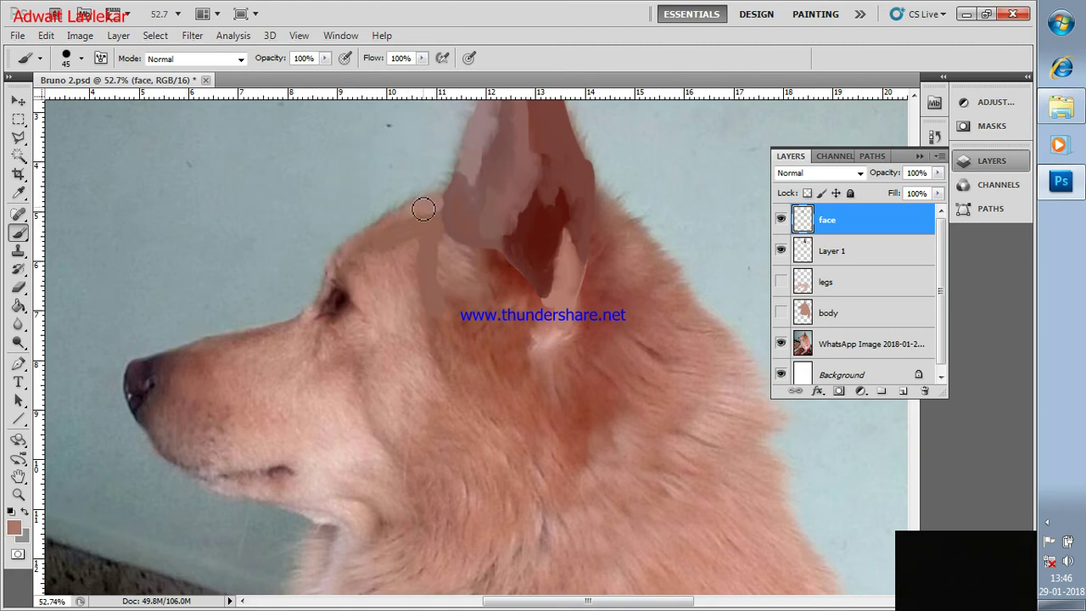
pyautogui.moveTo(406, 216)
pyautogui.mouseDown()
pyautogui.moveTo(359, 243)
pyautogui.moveTo(338, 274)
pyautogui.moveTo(353, 290)
pyautogui.moveTo(406, 267)
pyautogui.moveTo(360, 369)
pyautogui.moveTo(392, 417)
pyautogui.moveTo(421, 390)
pyautogui.moveTo(415, 352)
pyautogui.mouseUp()
pyautogui.keyDown('alt'); pyautogui.click(338, 281); pyautogui.keyUp('alt')
pyautogui.keyDown('alt'); pyautogui.click(381, 293); pyautogui.keyUp('alt')
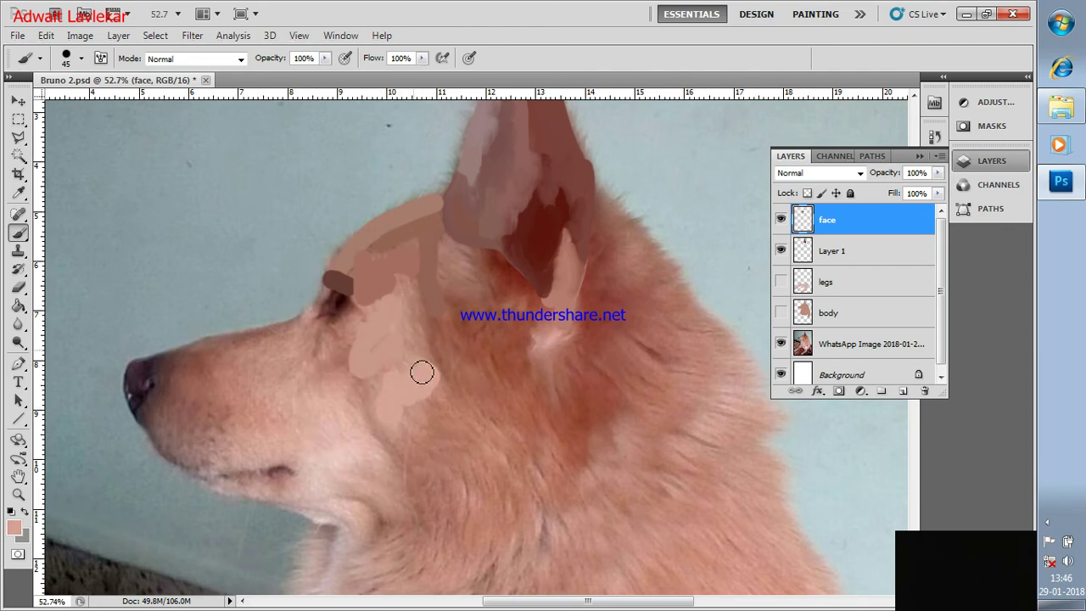
pyautogui.keyDown('alt'); pyautogui.click(447, 258); pyautogui.keyUp('alt')
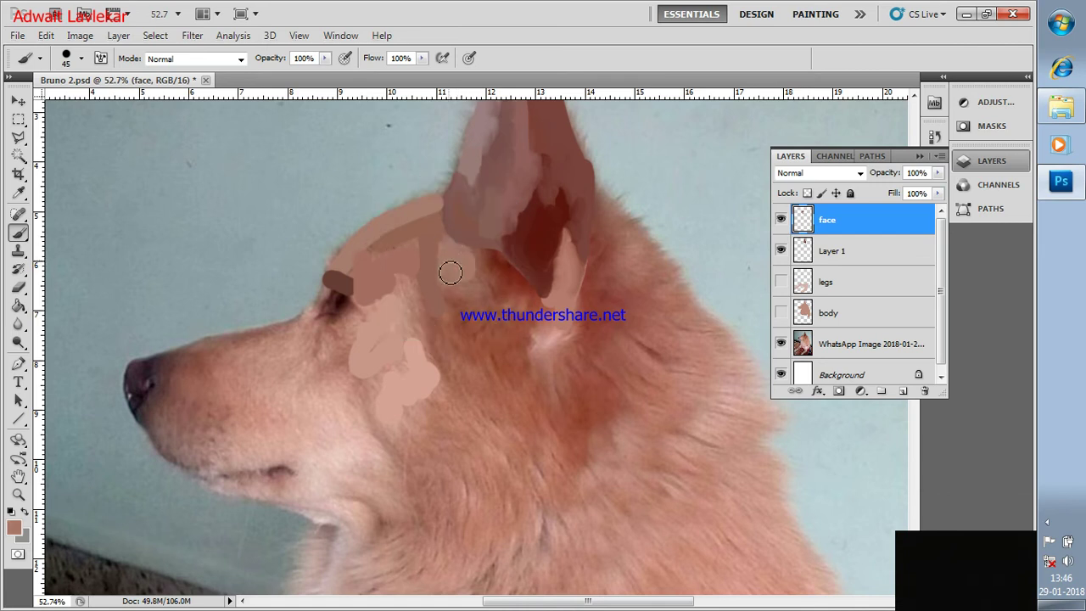
# Dab sampled colours beside the eye and paint a light tan stroke down the cheek.
pyautogui.moveTo(431, 363); pyautogui.dragTo(546, 269)
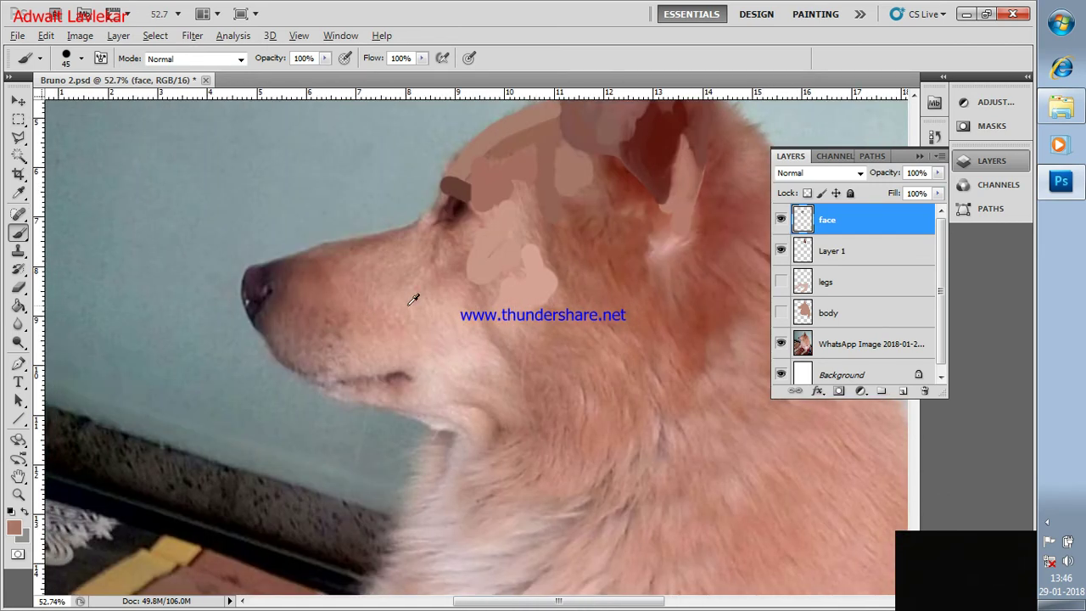
pyautogui.keyDown('alt'); pyautogui.click(459, 254); pyautogui.keyUp('alt')
pyautogui.keyDown('alt'); pyautogui.click(475, 223); pyautogui.keyUp('alt')
pyautogui.keyDown('alt'); pyautogui.click(427, 247); pyautogui.keyUp('alt')
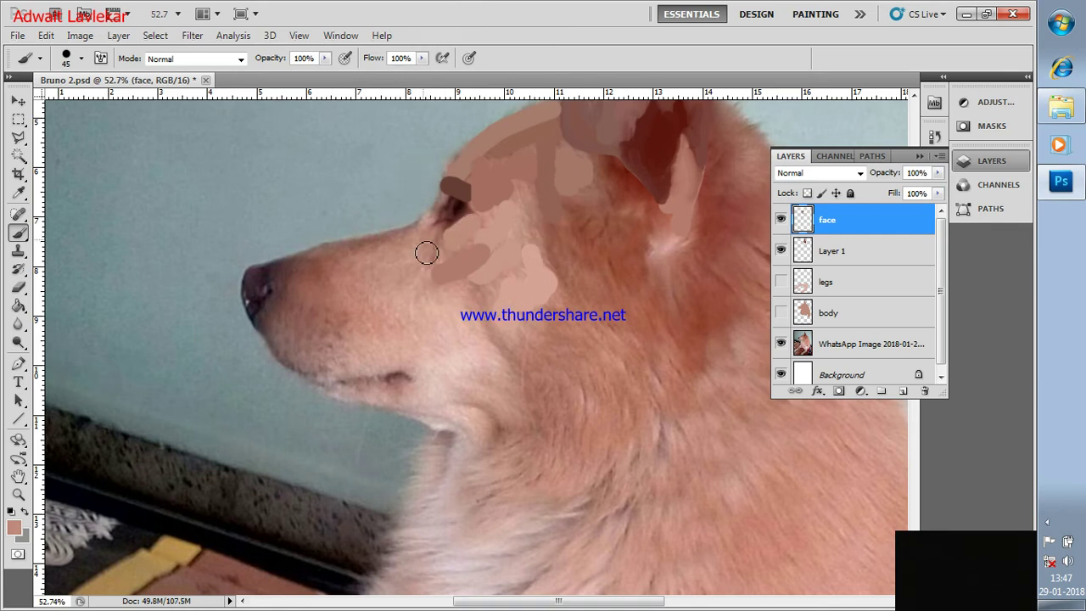
pyautogui.click(439, 253)
pyautogui.keyDown('alt'); pyautogui.click(411, 245); pyautogui.keyUp('alt')
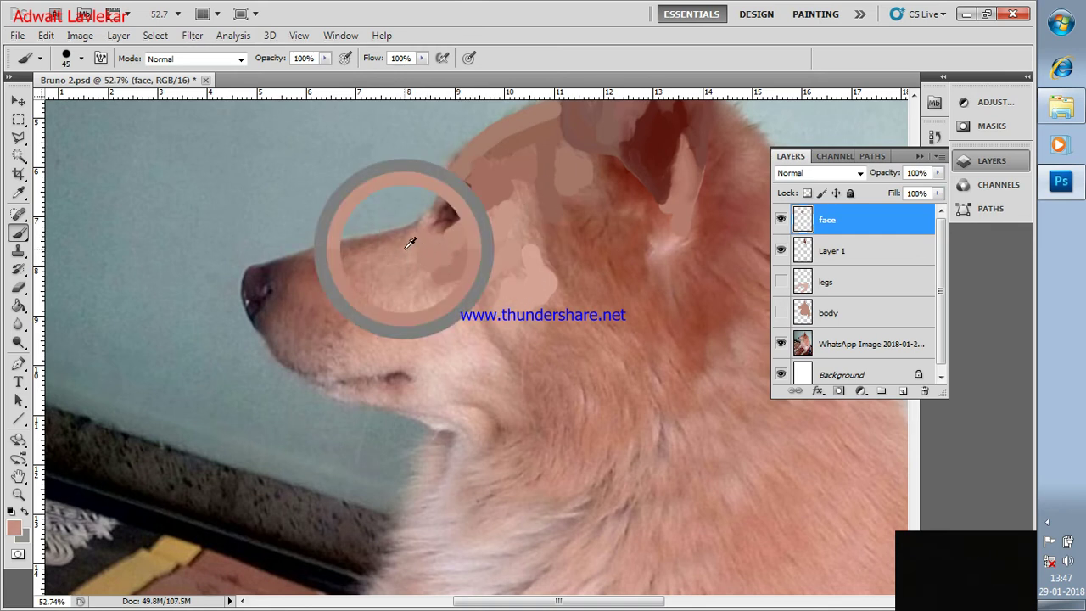
pyautogui.moveTo(392, 267)
pyautogui.mouseDown()
pyautogui.moveTo(422, 281)
pyautogui.moveTo(426, 319)
pyautogui.moveTo(477, 334)
pyautogui.moveTo(485, 359)
pyautogui.moveTo(461, 371)
pyautogui.moveTo(434, 355)
pyautogui.moveTo(450, 362)
pyautogui.mouseUp()
# Paint sampled tan below and across the muzzle.
pyautogui.keyDown('alt'); pyautogui.click(458, 335); pyautogui.keyUp('alt')
pyautogui.keyDown('alt'); pyautogui.click(366, 346); pyautogui.keyUp('alt')
pyautogui.moveTo(366, 346)
pyautogui.mouseDown()
pyautogui.moveTo(364, 364)
pyautogui.moveTo(393, 348)
pyautogui.moveTo(432, 376)
pyautogui.mouseUp()
pyautogui.keyDown('alt'); pyautogui.click(386, 314); pyautogui.keyUp('alt')
pyautogui.moveTo(386, 314)
pyautogui.mouseDown()
pyautogui.moveTo(371, 344)
pyautogui.moveTo(359, 248)
pyautogui.mouseUp()
pyautogui.keyDown('alt'); pyautogui.click(360, 248); pyautogui.keyUp('alt')
pyautogui.keyDown('alt'); pyautogui.click(316, 281); pyautogui.keyUp('alt')
pyautogui.moveTo(315, 280)
pyautogui.mouseDown()
pyautogui.moveTo(330, 296)
pyautogui.moveTo(317, 260)
pyautogui.moveTo(424, 224)
pyautogui.mouseUp()
# Paint dark tones along the muzzle top and nose front, with brown below the nose.
pyautogui.keyDown('alt'); pyautogui.click(302, 267); pyautogui.keyUp('alt')
pyautogui.keyDown('alt'); pyautogui.click(280, 276); pyautogui.keyUp('alt')
pyautogui.moveTo(271, 272)
pyautogui.mouseDown()
pyautogui.moveTo(267, 317)
pyautogui.moveTo(290, 345)
pyautogui.moveTo(300, 277)
pyautogui.moveTo(303, 291)
pyautogui.mouseUp()
pyautogui.keyDown('alt'); pyautogui.click(290, 336); pyautogui.keyUp('alt')
pyautogui.keyDown('alt'); pyautogui.click(325, 319); pyautogui.keyUp('alt')
# Dab dark brown sampled from the nose edge over the lower muzzle.
pyautogui.keyDown('alt'); pyautogui.click(299, 276); pyautogui.keyUp('alt')
pyautogui.keyDown('alt'); pyautogui.click(336, 326); pyautogui.keyUp('alt')
pyautogui.moveTo(334, 333); pyautogui.dragTo(339, 320)
pyautogui.keyDown('alt'); pyautogui.click(340, 343); pyautogui.keyUp('alt')
pyautogui.moveTo(334, 368); pyautogui.dragTo(329, 365)
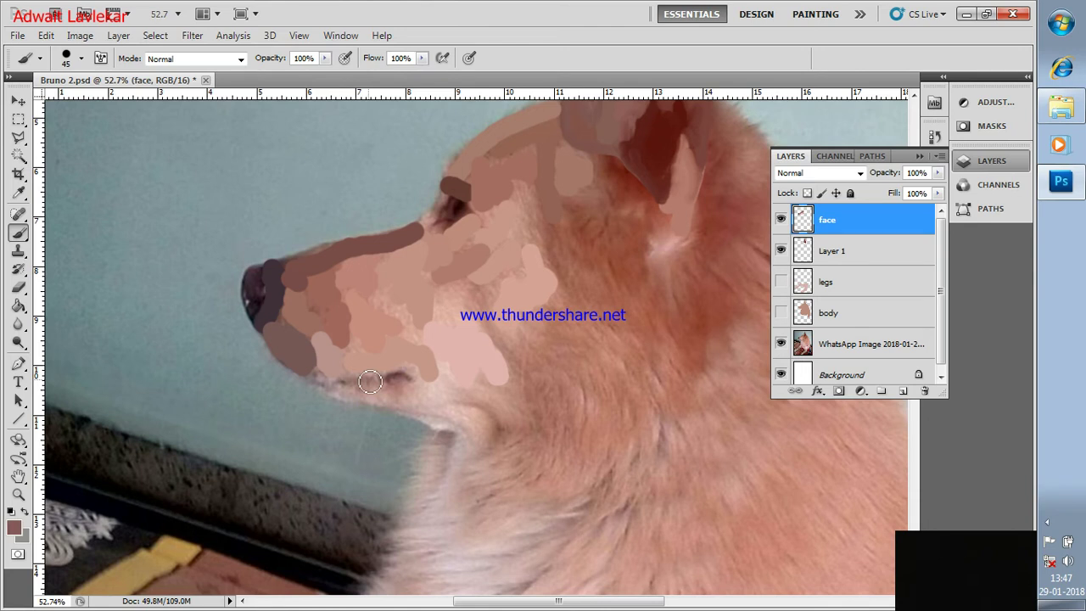
# Cover the mouth line and cheek with light and pale pink.
pyautogui.keyDown('alt'); pyautogui.click(358, 383); pyautogui.keyUp('alt')
pyautogui.moveTo(371, 381); pyautogui.dragTo(399, 390)
pyautogui.moveTo(433, 380)
pyautogui.mouseDown()
pyautogui.moveTo(458, 411)
pyautogui.moveTo(475, 412)
pyautogui.mouseUp()
pyautogui.moveTo(584, 436)
pyautogui.mouseDown()
pyautogui.moveTo(514, 395)
pyautogui.moveTo(507, 364)
pyautogui.mouseUp()
pyautogui.scroll(-1, 507, 364)
# Paint dark and light brown patches below the ear and along the inner ear.
pyautogui.scroll(-1, 510, 357)
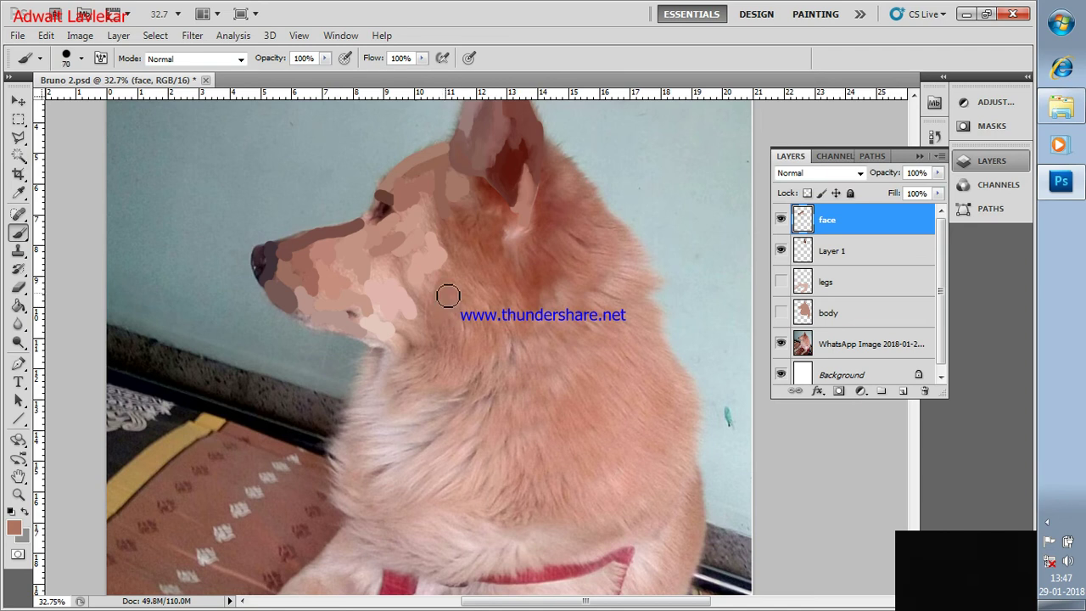
pyautogui.keyDown('alt'); pyautogui.click(480, 279); pyautogui.keyUp('alt')
pyautogui.moveTo(468, 270); pyautogui.dragTo(475, 238)
pyautogui.keyDown('alt'); pyautogui.click(455, 212); pyautogui.keyUp('alt')
pyautogui.moveTo(467, 207); pyautogui.dragTo(455, 230)
pyautogui.keyDown('alt'); pyautogui.click(490, 181); pyautogui.keyUp('alt')
pyautogui.moveTo(488, 188)
pyautogui.mouseDown()
pyautogui.moveTo(524, 228)
pyautogui.moveTo(557, 214)
pyautogui.mouseUp()
# Add lighter brown right of the ear and dark brown dabs down the neck.
pyautogui.keyDown('alt'); pyautogui.click(540, 218); pyautogui.keyUp('alt')
pyautogui.keyDown('alt'); pyautogui.click(575, 200); pyautogui.keyUp('alt')
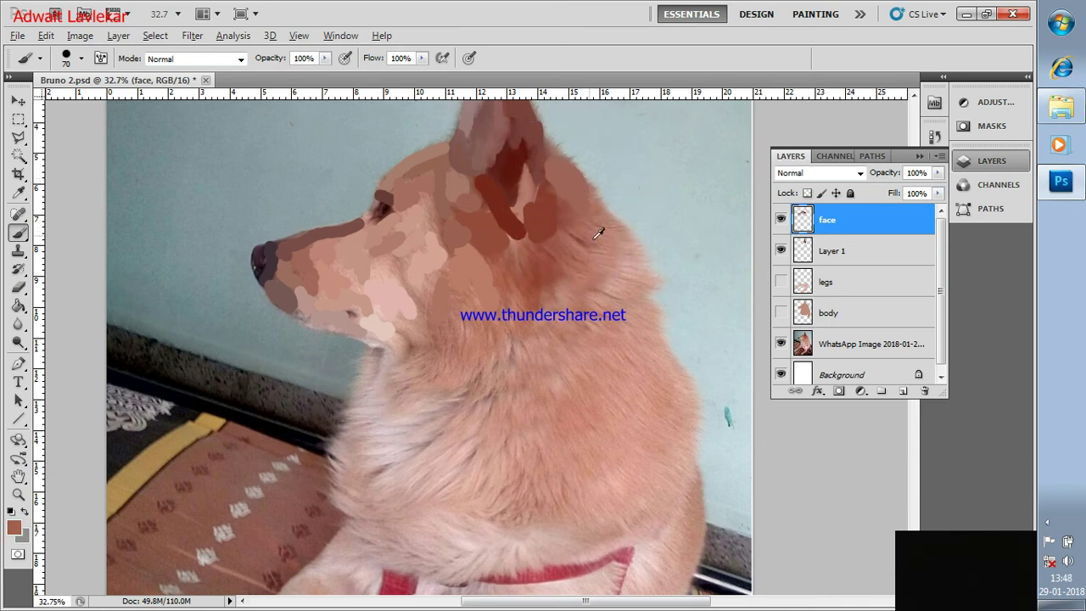
pyautogui.moveTo(555, 225)
pyautogui.mouseDown()
pyautogui.moveTo(563, 243)
pyautogui.moveTo(580, 246)
pyautogui.moveTo(523, 296)
pyautogui.moveTo(548, 291)
pyautogui.moveTo(555, 276)
pyautogui.moveTo(556, 312)
pyautogui.moveTo(605, 243)
pyautogui.moveTo(622, 291)
pyautogui.mouseUp()
pyautogui.keyDown('alt'); pyautogui.click(546, 273); pyautogui.keyUp('alt')
pyautogui.keyDown('alt'); pyautogui.click(611, 302); pyautogui.keyUp('alt')
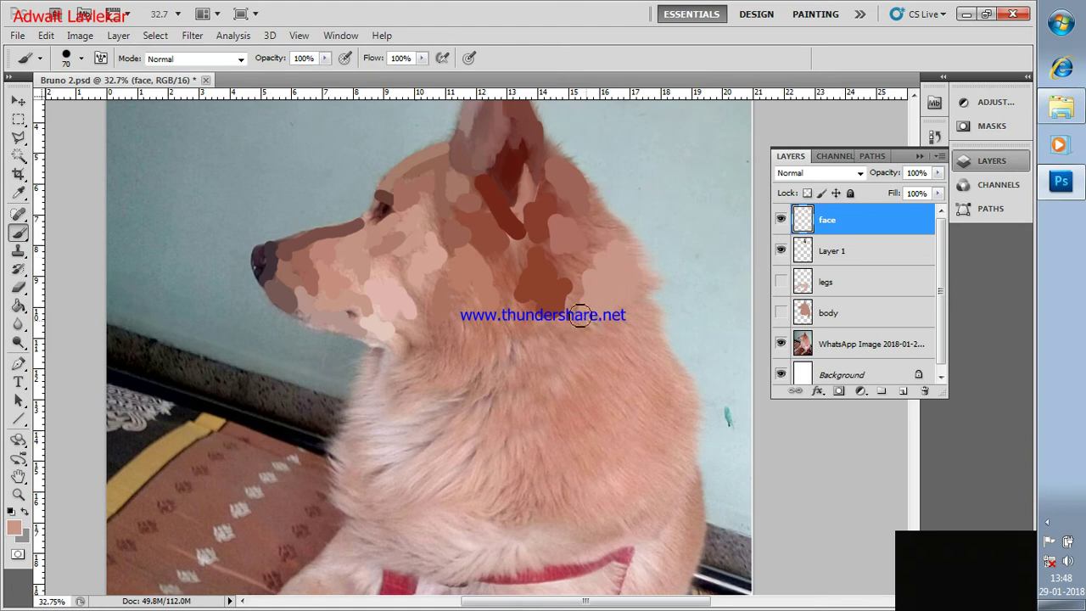
pyautogui.moveTo(567, 352)
pyautogui.mouseDown()
pyautogui.moveTo(528, 365)
pyautogui.moveTo(535, 342)
pyautogui.moveTo(509, 397)
pyautogui.moveTo(496, 392)
pyautogui.mouseUp()
# Paint pale pink and pinker dabs across the neck.
pyautogui.keyDown('alt'); pyautogui.click(425, 409); pyautogui.keyUp('alt')
pyautogui.moveTo(439, 415)
pyautogui.mouseDown()
pyautogui.moveTo(422, 407)
pyautogui.moveTo(388, 444)
pyautogui.moveTo(390, 425)
pyautogui.mouseUp()
pyautogui.keyDown('alt'); pyautogui.click(382, 454); pyautogui.keyUp('alt')
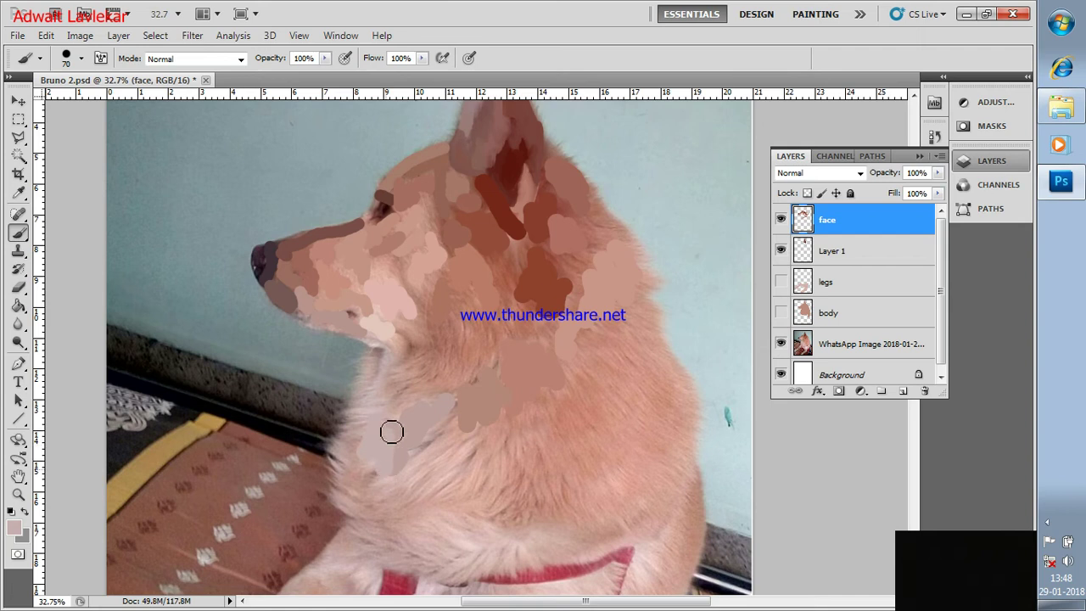
pyautogui.keyDown('alt'); pyautogui.click(441, 365); pyautogui.keyUp('alt')
pyautogui.moveTo(426, 372); pyautogui.dragTo(442, 375)
pyautogui.keyDown('alt'); pyautogui.click(476, 323); pyautogui.keyUp('alt')
pyautogui.moveTo(480, 339)
pyautogui.mouseDown()
pyautogui.moveTo(462, 342)
pyautogui.moveTo(496, 342)
pyautogui.mouseUp()
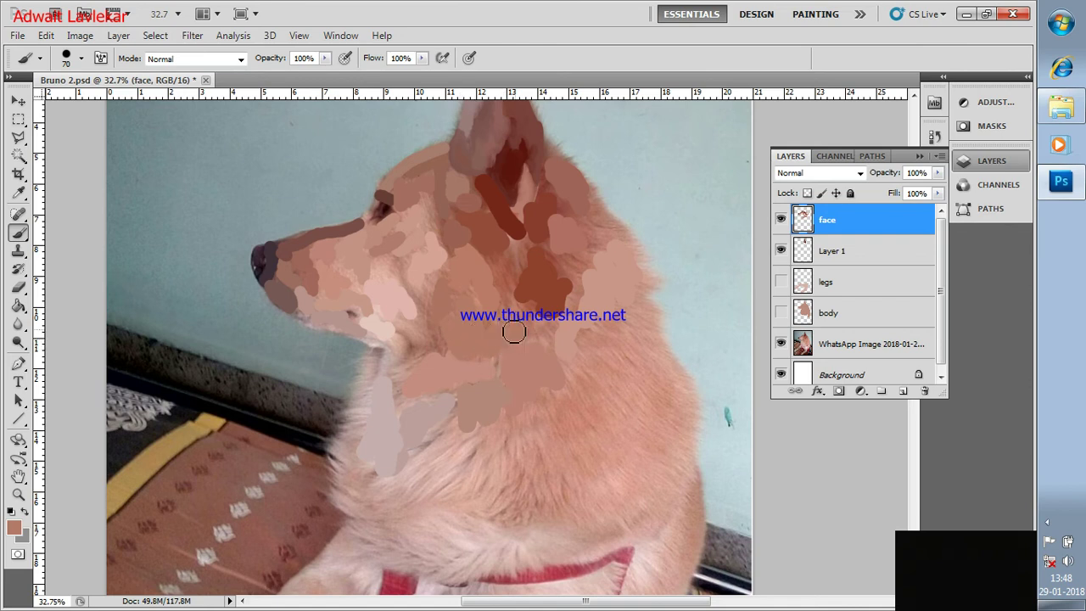
# Cover the neck fur with pink and salmon-pink strokes.
pyautogui.keyDown('alt'); pyautogui.click(546, 424); pyautogui.keyUp('alt')
pyautogui.moveTo(520, 423); pyautogui.dragTo(511, 455)
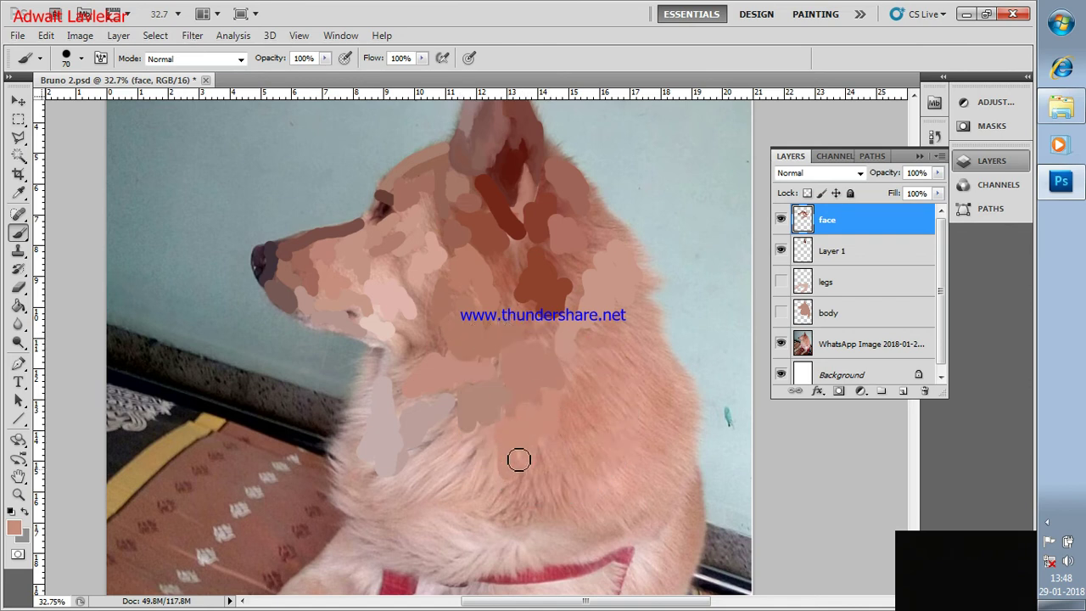
pyautogui.moveTo(587, 410)
pyautogui.mouseDown()
pyautogui.moveTo(597, 381)
pyautogui.moveTo(572, 388)
pyautogui.moveTo(603, 349)
pyautogui.mouseUp()
pyautogui.click(636, 333)
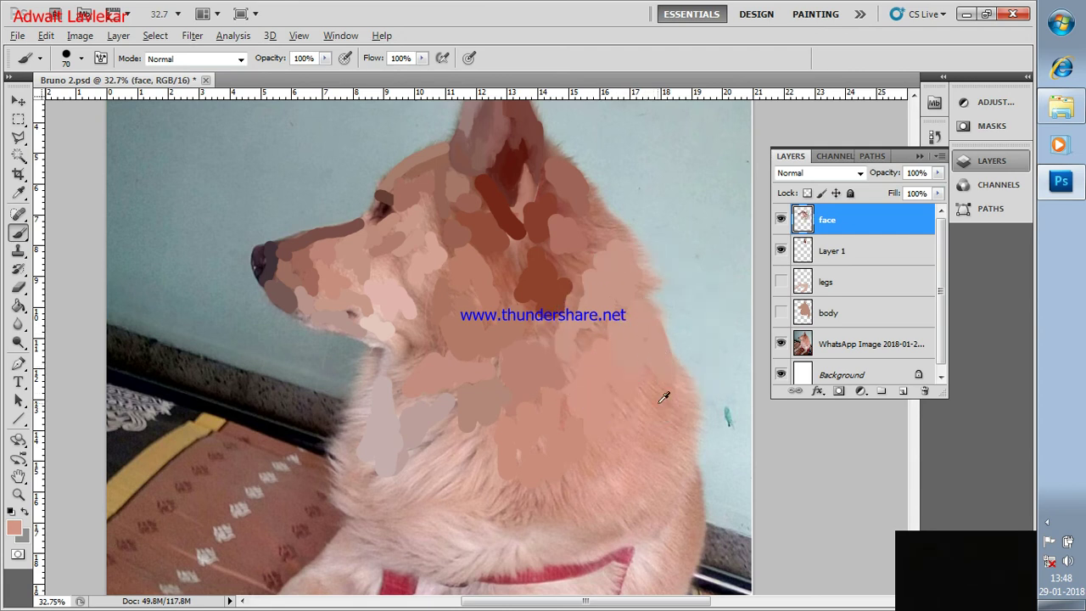
pyautogui.moveTo(650, 400)
pyautogui.mouseDown()
pyautogui.moveTo(648, 453)
pyautogui.moveTo(683, 440)
pyautogui.mouseUp()
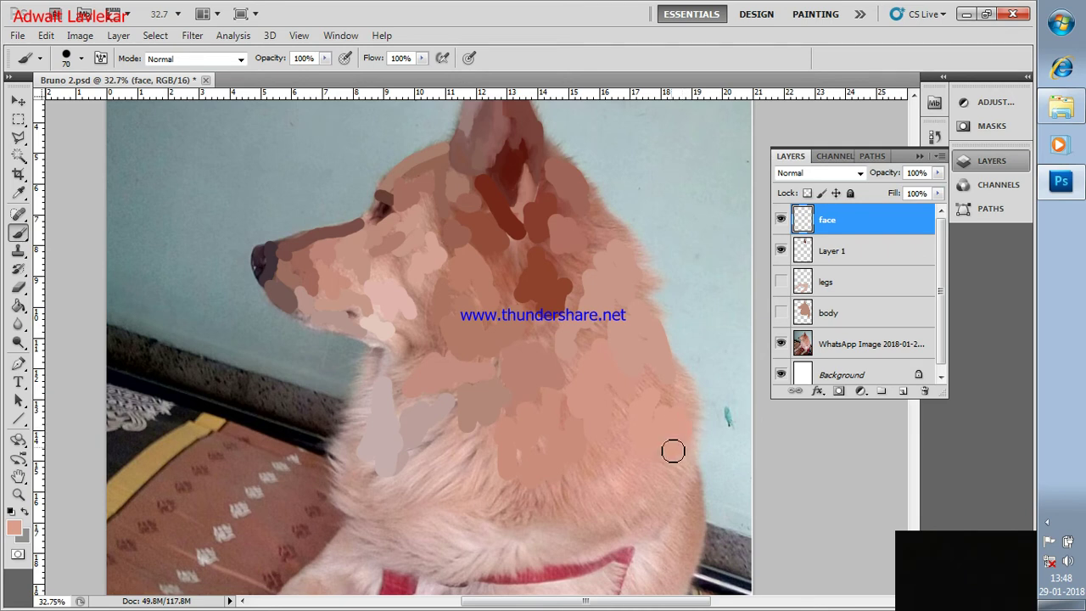
pyautogui.moveTo(620, 484); pyautogui.dragTo(560, 336)
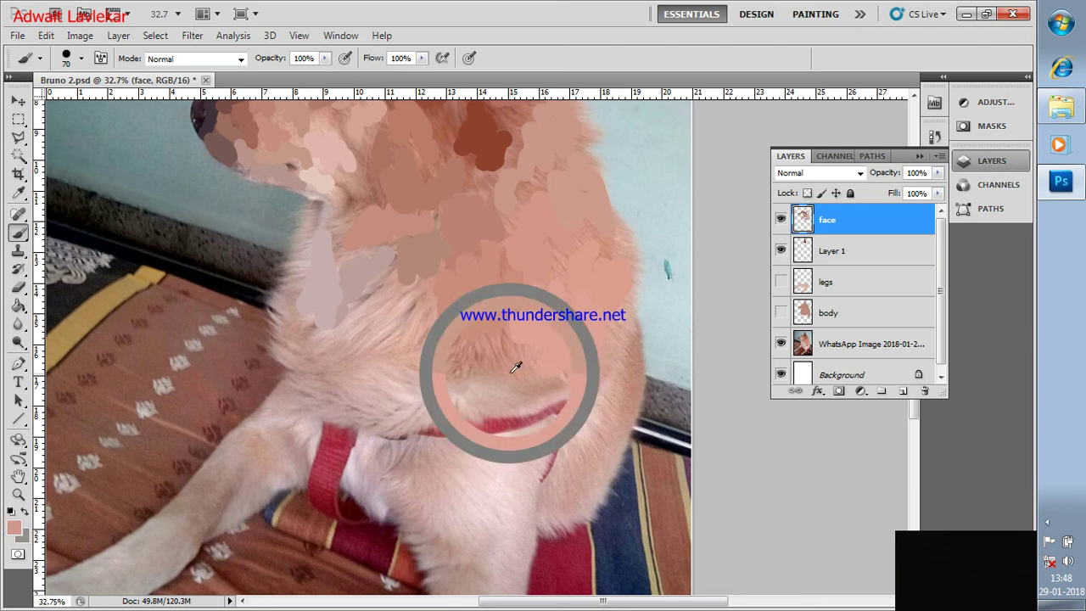
# Paint pink and darker pink dabs around the chest watermark, then hide the photo.
pyautogui.moveTo(509, 364); pyautogui.dragTo(533, 401)
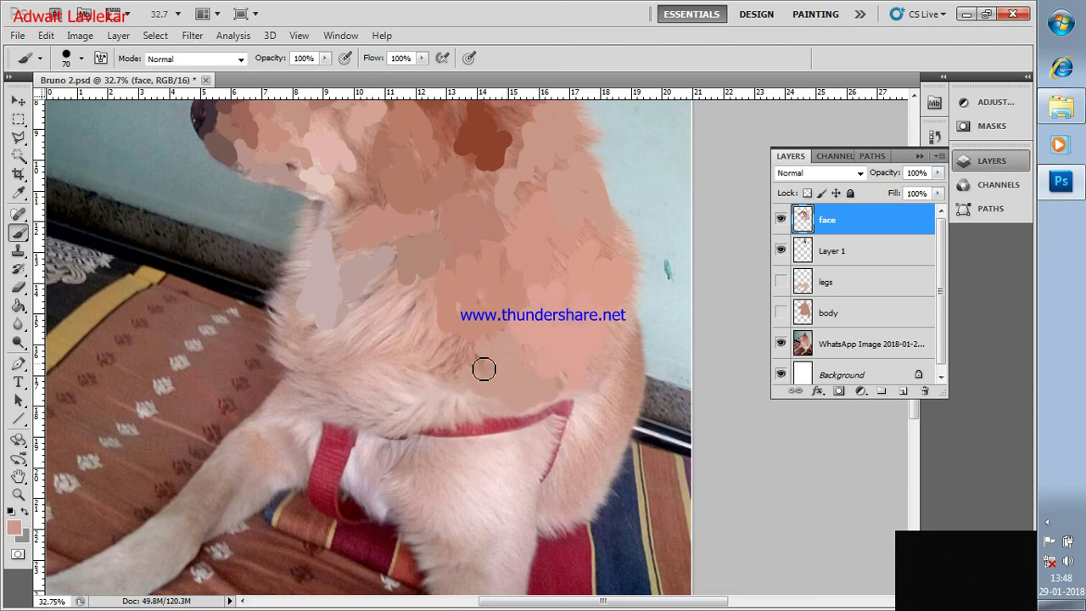
pyautogui.keyDown('alt'); pyautogui.click(395, 323); pyautogui.keyUp('alt')
pyautogui.moveTo(400, 329)
pyautogui.mouseDown()
pyautogui.moveTo(381, 318)
pyautogui.moveTo(409, 302)
pyautogui.mouseUp()
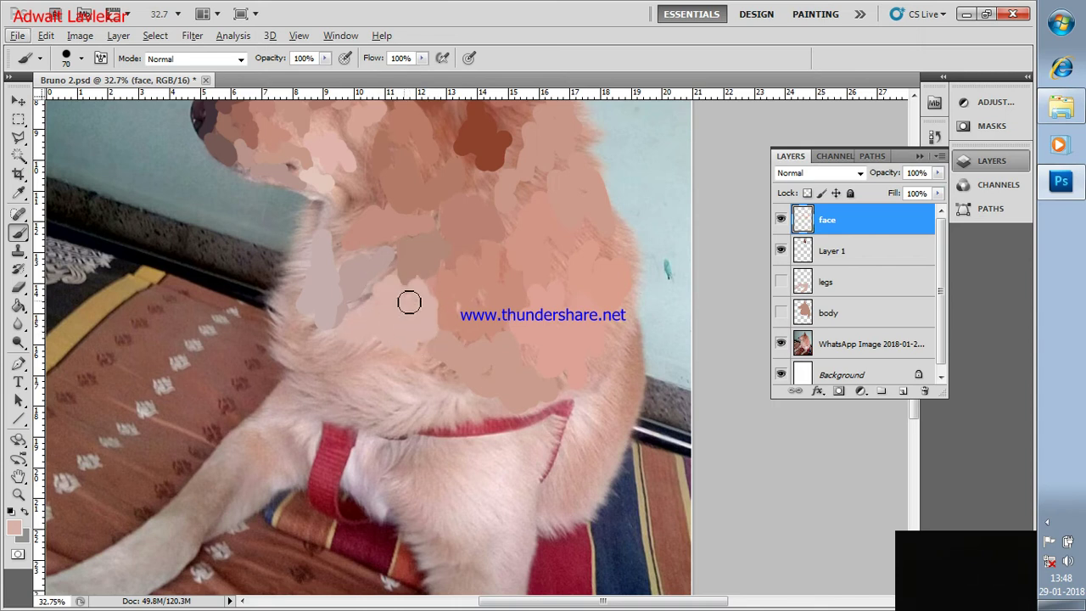
pyautogui.keyDown('alt'); pyautogui.click(368, 372); pyautogui.keyUp('alt')
pyautogui.moveTo(374, 378)
pyautogui.mouseDown()
pyautogui.moveTo(415, 371)
pyautogui.moveTo(402, 388)
pyautogui.moveTo(454, 381)
pyautogui.mouseUp()
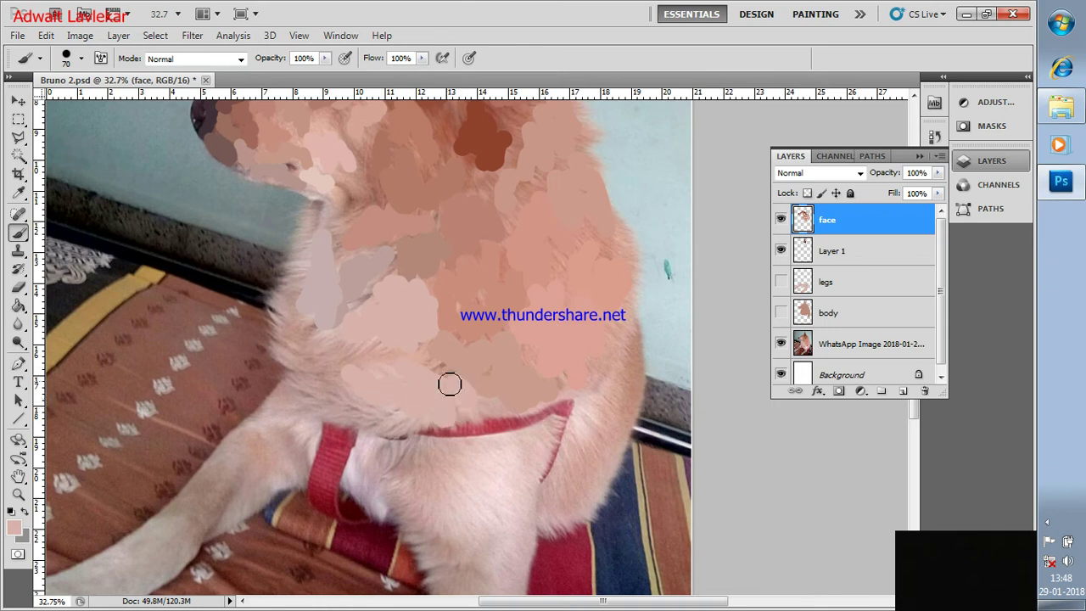
pyautogui.keyDown('alt'); pyautogui.click(324, 348); pyautogui.keyUp('alt')
pyautogui.moveTo(332, 399)
pyautogui.mouseDown()
pyautogui.moveTo(346, 368)
pyautogui.moveTo(376, 361)
pyautogui.moveTo(376, 349)
pyautogui.mouseUp()
pyautogui.moveTo(293, 323); pyautogui.dragTo(286, 317)
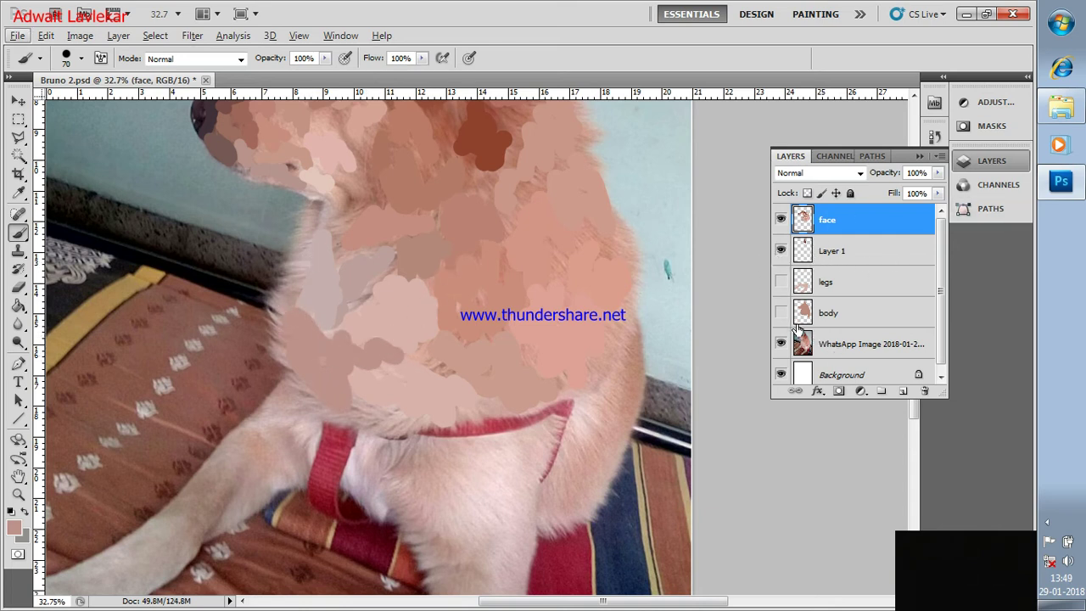
pyautogui.click(780, 344)
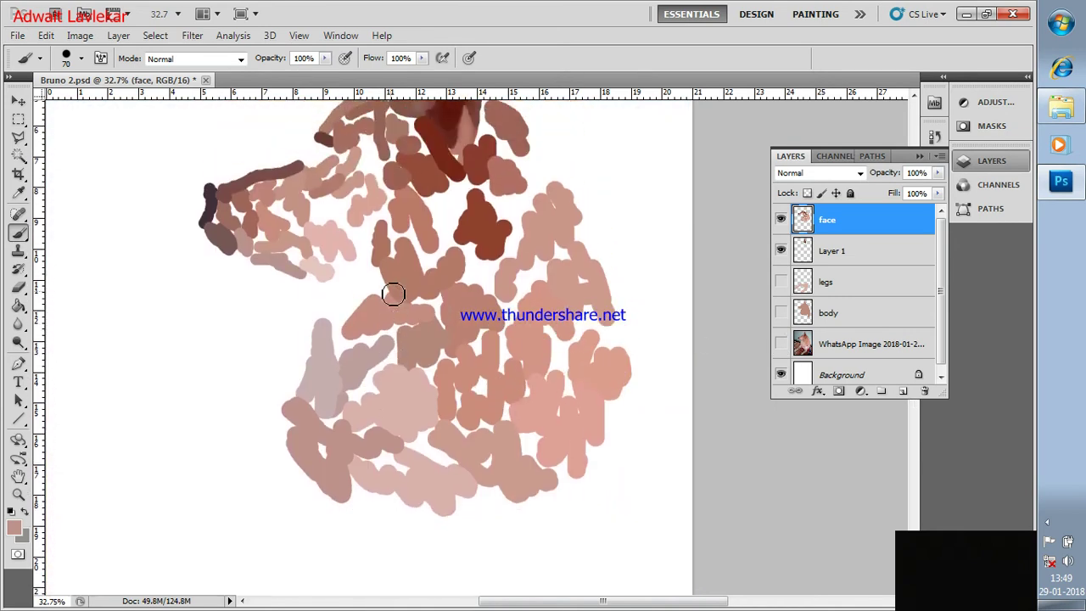
# With the photo shown again, paint brown and grey-beige dabs down the neck below the muzzle.
pyautogui.click(781, 344)
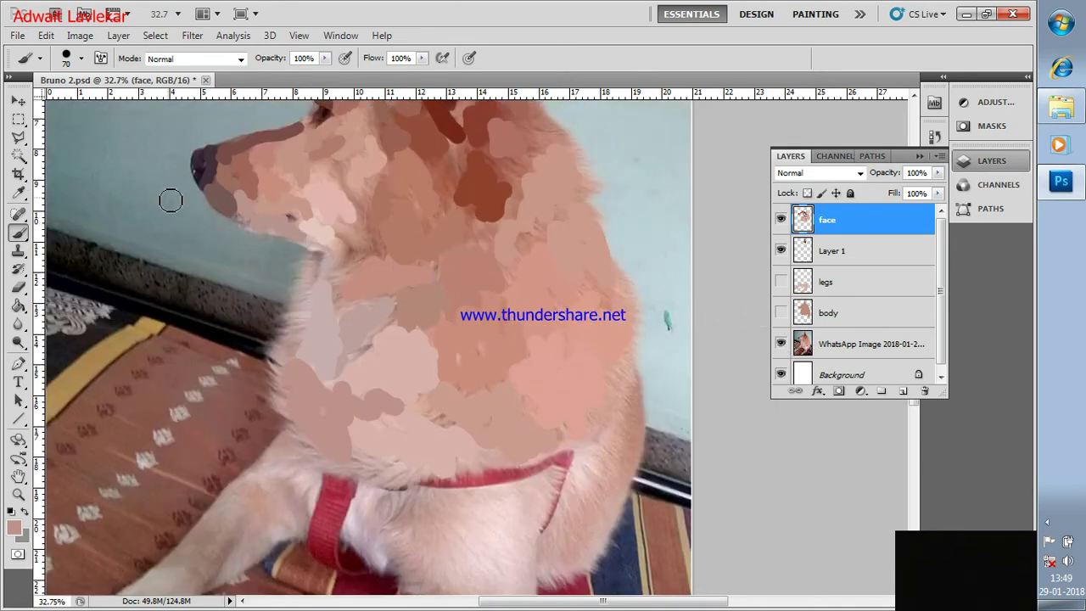
pyautogui.keyDown('alt'); pyautogui.click(352, 244); pyautogui.keyUp('alt')
pyautogui.moveTo(344, 248)
pyautogui.mouseDown()
pyautogui.moveTo(355, 260)
pyautogui.moveTo(363, 230)
pyautogui.mouseUp()
pyautogui.keyDown('alt'); pyautogui.click(358, 239); pyautogui.keyUp('alt')
pyautogui.keyDown('alt'); pyautogui.click(323, 268); pyautogui.keyUp('alt')
pyautogui.moveTo(314, 271); pyautogui.dragTo(344, 265)
pyautogui.keyDown('alt'); pyautogui.click(311, 301); pyautogui.keyUp('alt')
pyautogui.moveTo(308, 306); pyautogui.dragTo(299, 370)
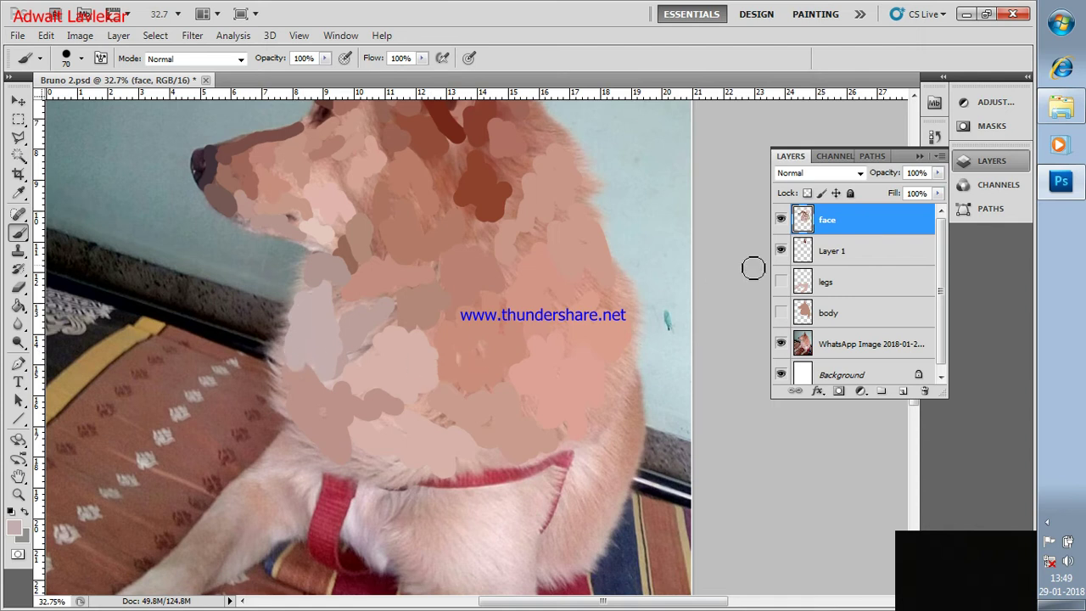
# Hide the dog photo and briefly toggle Layer 1's nose strokes to review the painting.
pyautogui.click(781, 344)
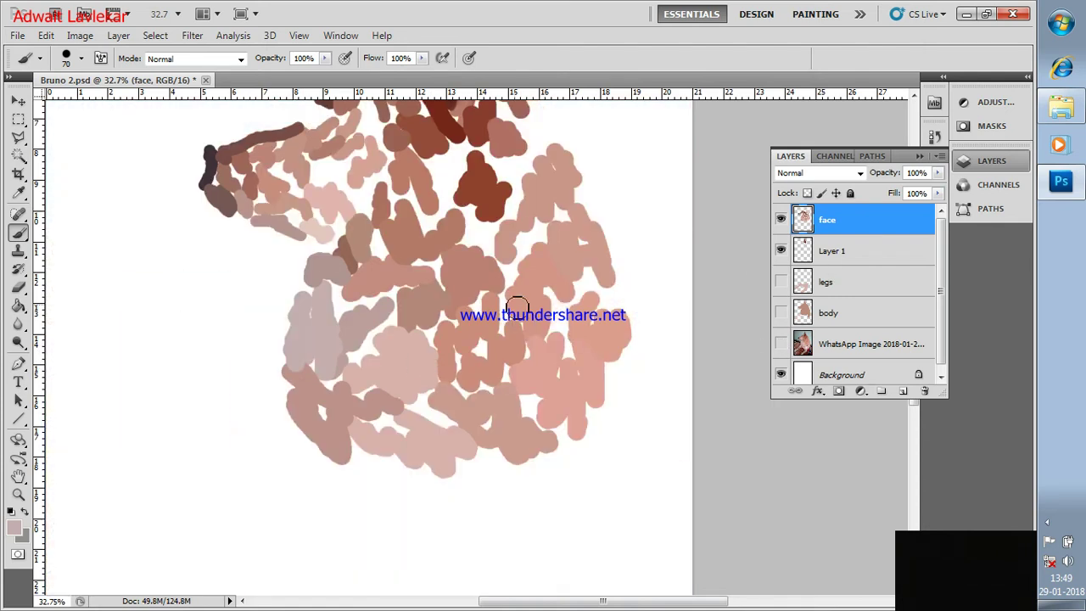
pyautogui.scroll(3, 355, 284)
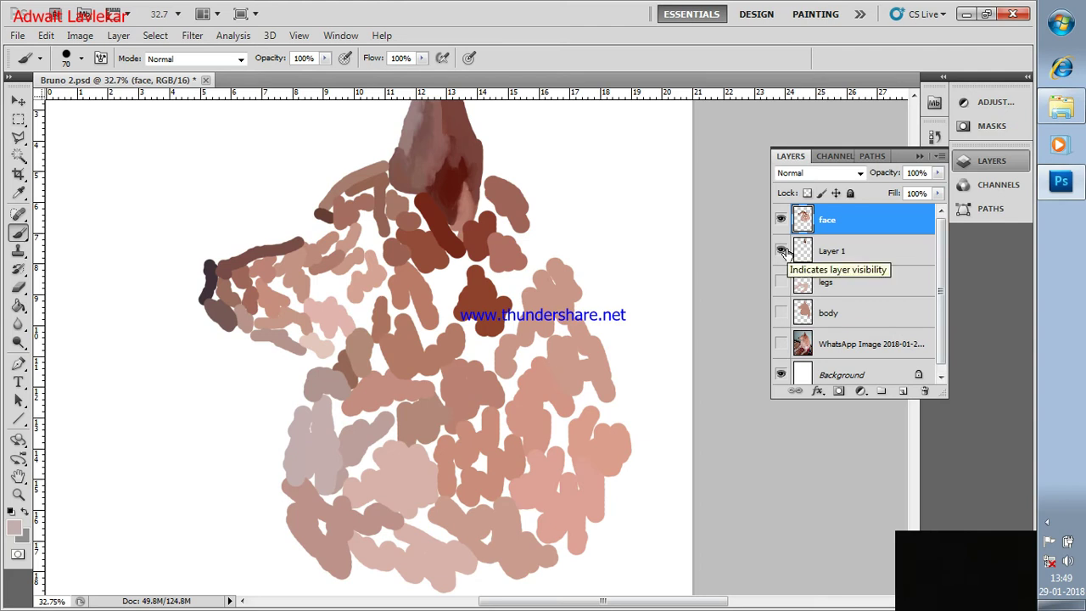
pyautogui.click(782, 251)
pyautogui.click(782, 251)
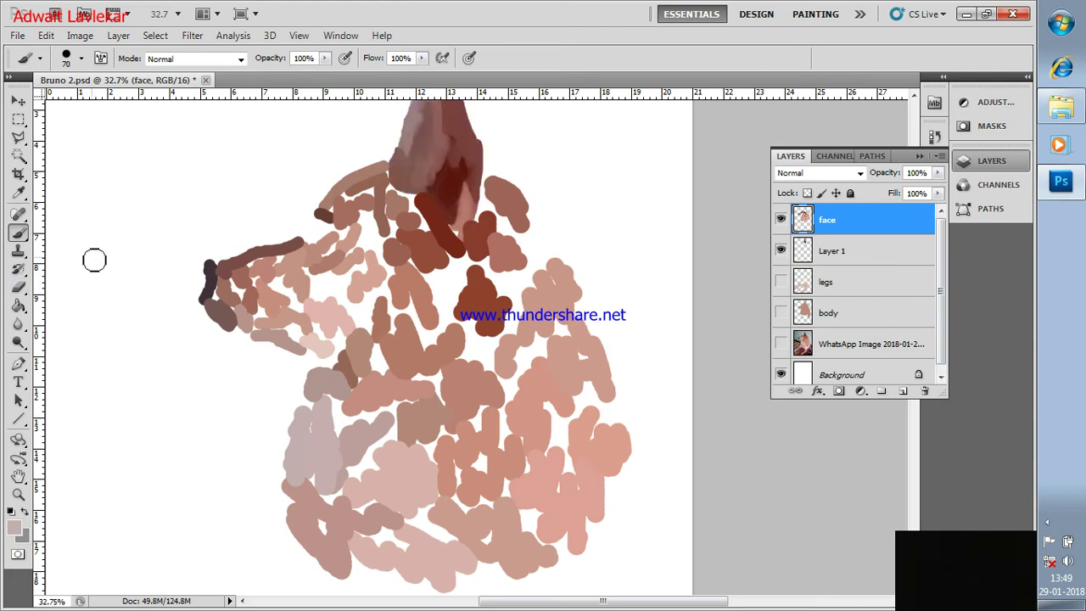
pyautogui.click(21, 236)
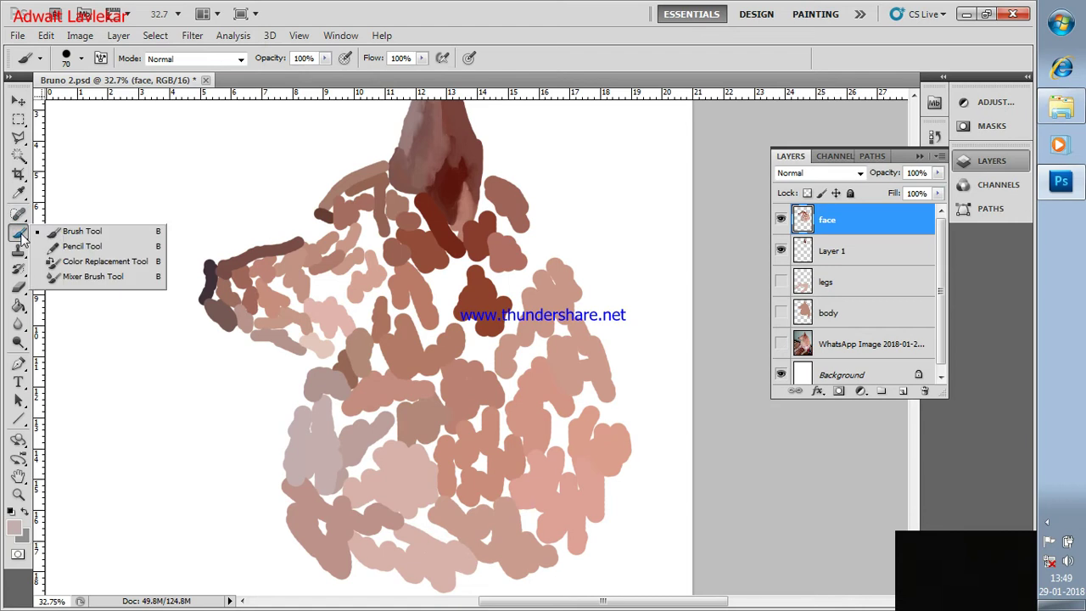
# Switch to the Mixer Brush, load it with canvas brown, and choose a soft round tip.
pyautogui.click(78, 278)
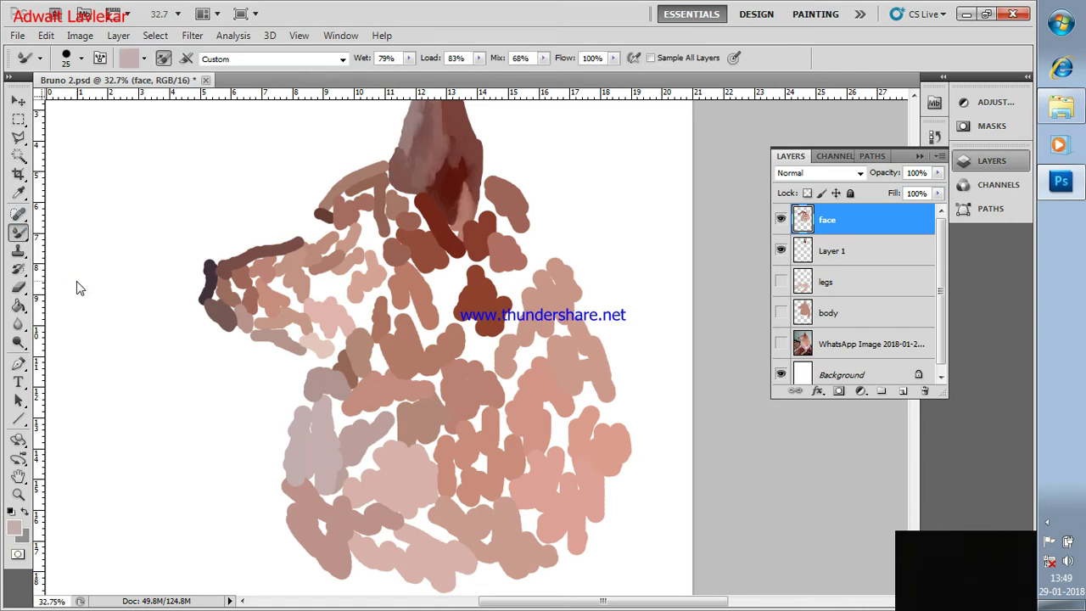
pyautogui.keyDown('alt'); pyautogui.click(342, 214); pyautogui.keyUp('alt')
pyautogui.click(81, 58)
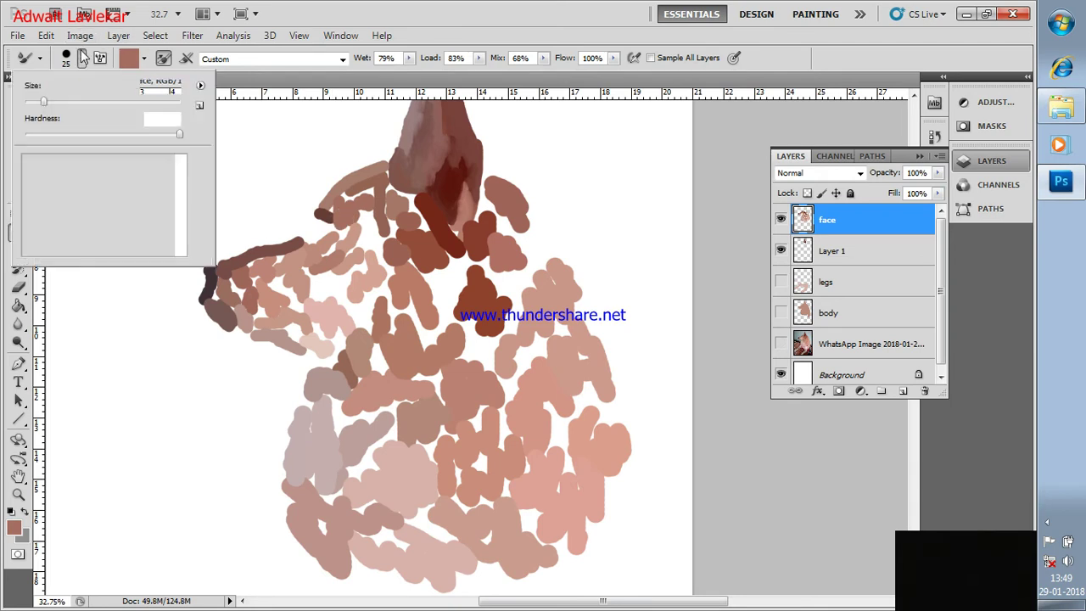
pyautogui.click(79, 167)
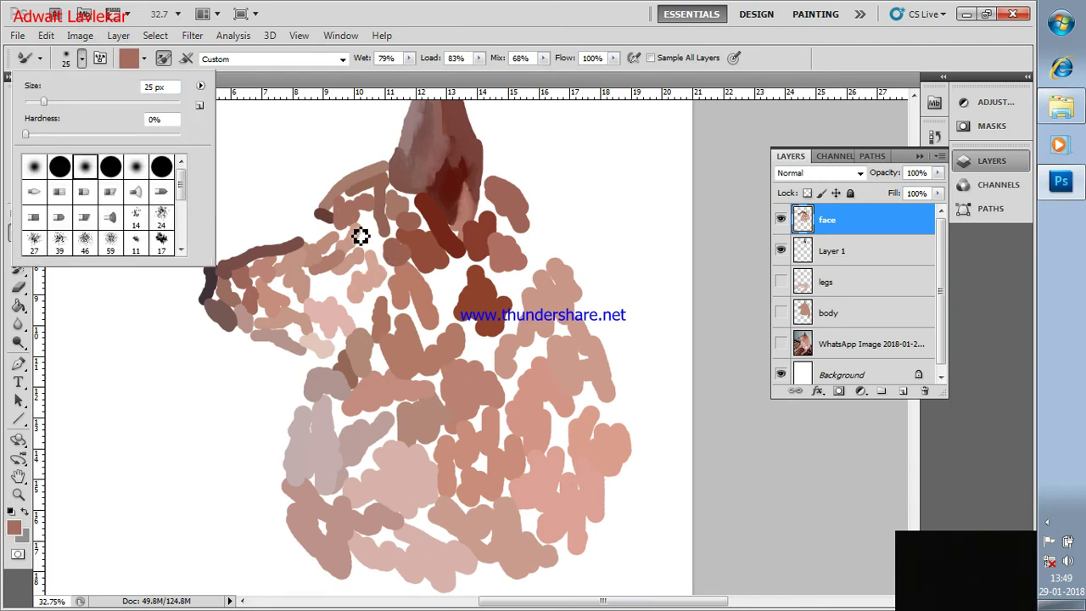
pyautogui.click(350, 203)
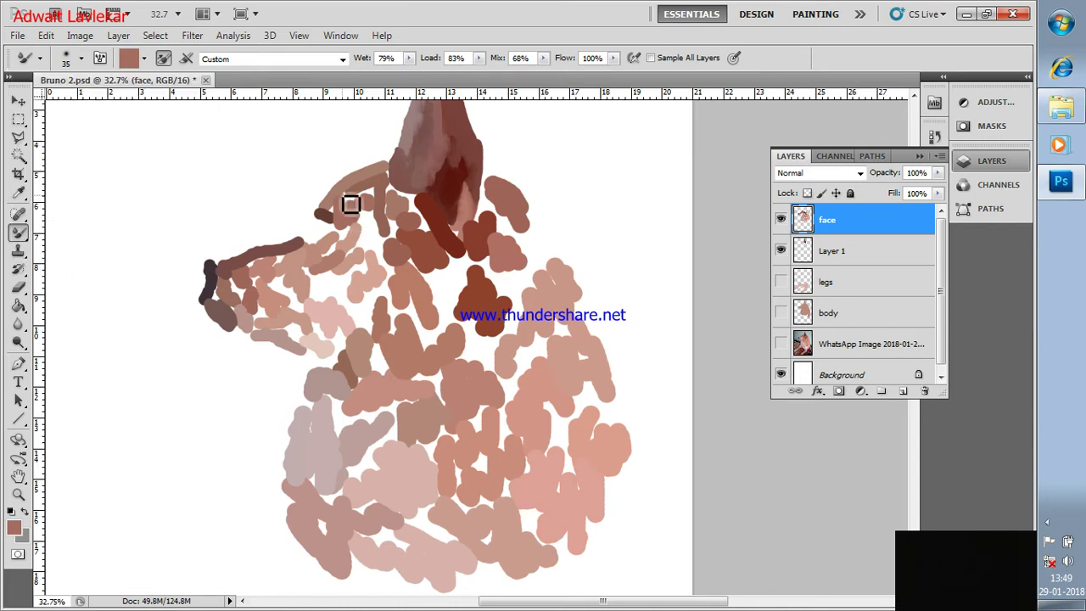
pyautogui.scroll(1, 349, 201)
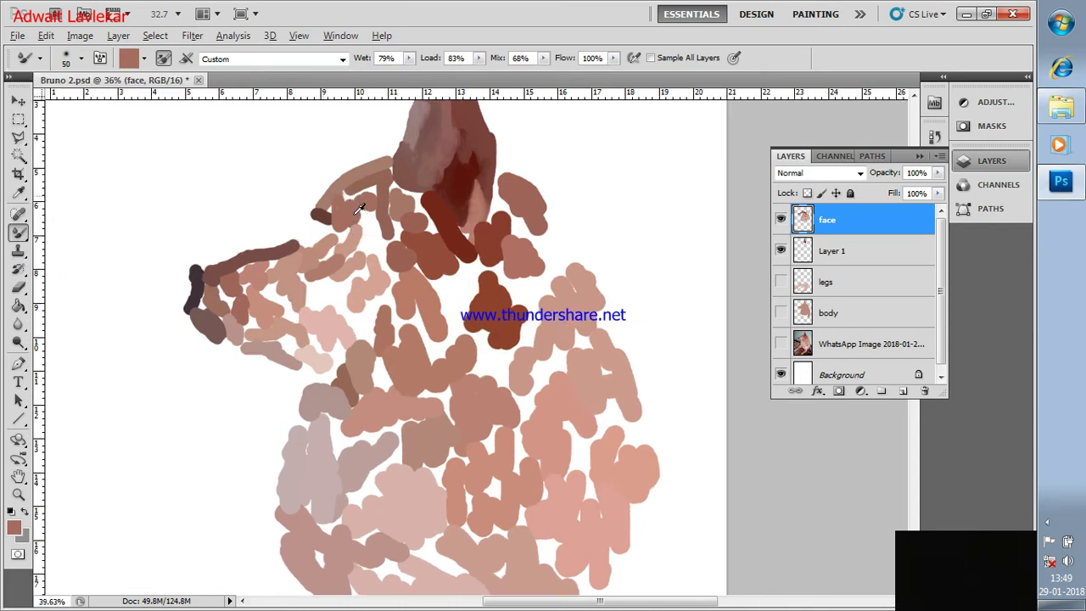
pyautogui.scroll(1, 339, 203)
# Blend the ear's brown strokes from the base along to the inner ear.
pyautogui.keyDown('alt'); pyautogui.click(339, 197); pyautogui.keyUp('alt')
pyautogui.moveTo(332, 208); pyautogui.dragTo(349, 197)
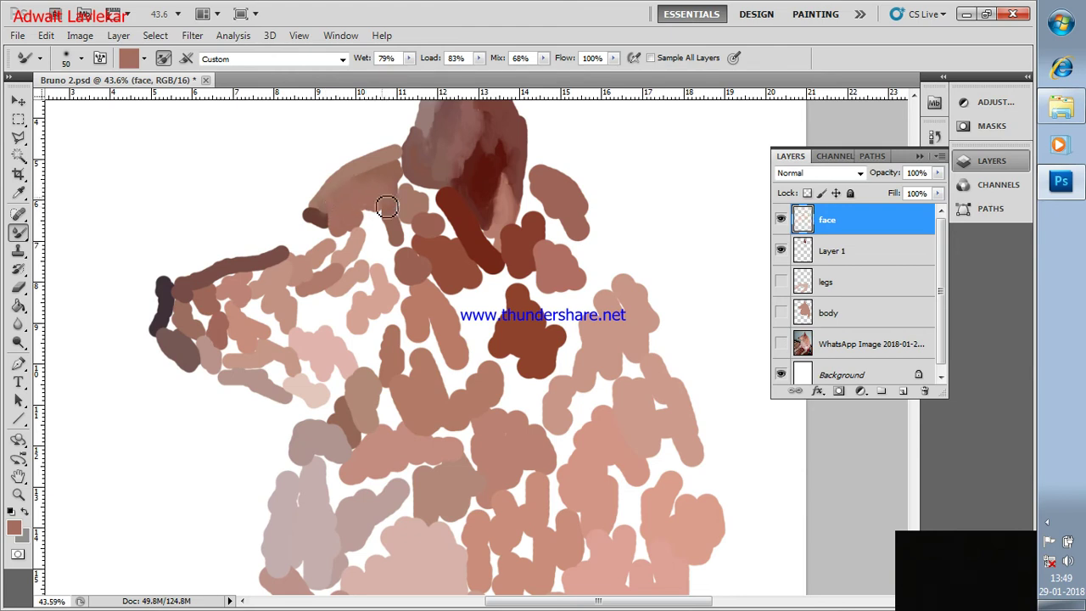
pyautogui.moveTo(379, 218)
pyautogui.mouseDown()
pyautogui.moveTo(359, 214)
pyautogui.moveTo(365, 229)
pyautogui.moveTo(399, 202)
pyautogui.mouseUp()
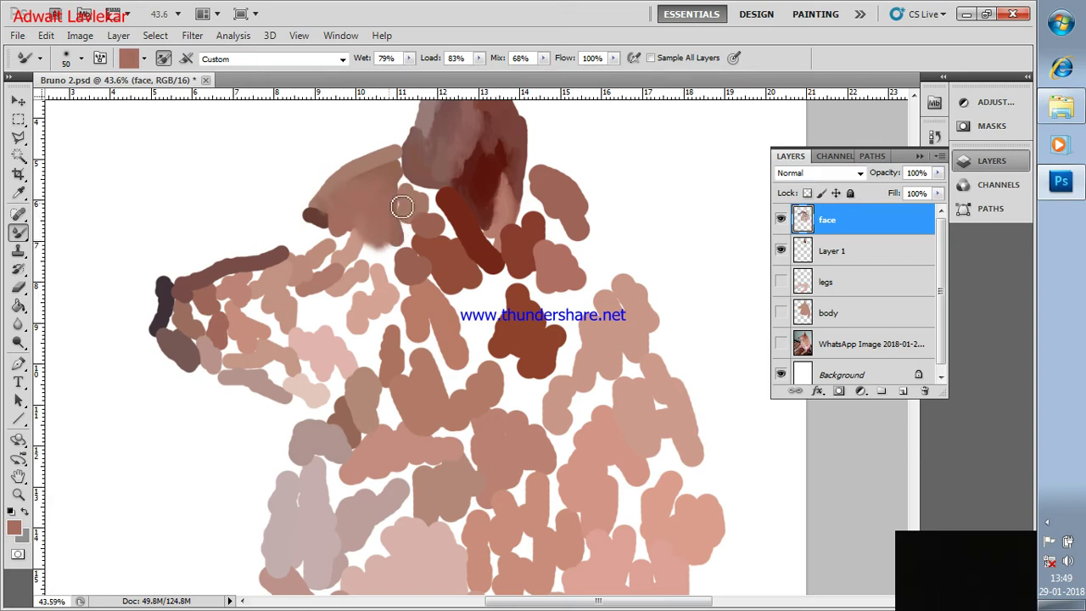
pyautogui.keyDown('alt'); pyautogui.click(400, 157); pyautogui.keyUp('alt')
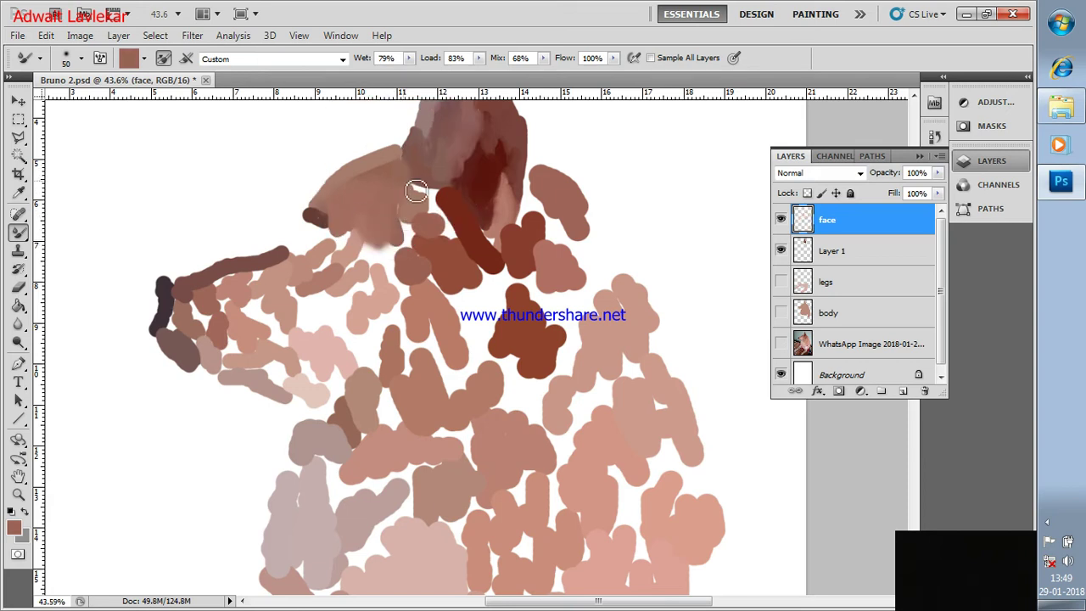
pyautogui.moveTo(419, 194)
pyautogui.mouseDown()
pyautogui.moveTo(408, 189)
pyautogui.moveTo(412, 222)
pyautogui.moveTo(433, 194)
pyautogui.moveTo(461, 245)
pyautogui.moveTo(416, 231)
pyautogui.moveTo(414, 242)
pyautogui.moveTo(437, 245)
pyautogui.moveTo(382, 261)
pyautogui.moveTo(362, 244)
pyautogui.moveTo(373, 269)
pyautogui.mouseUp()
pyautogui.keyDown('alt'); pyautogui.click(417, 249); pyautogui.keyUp('alt')
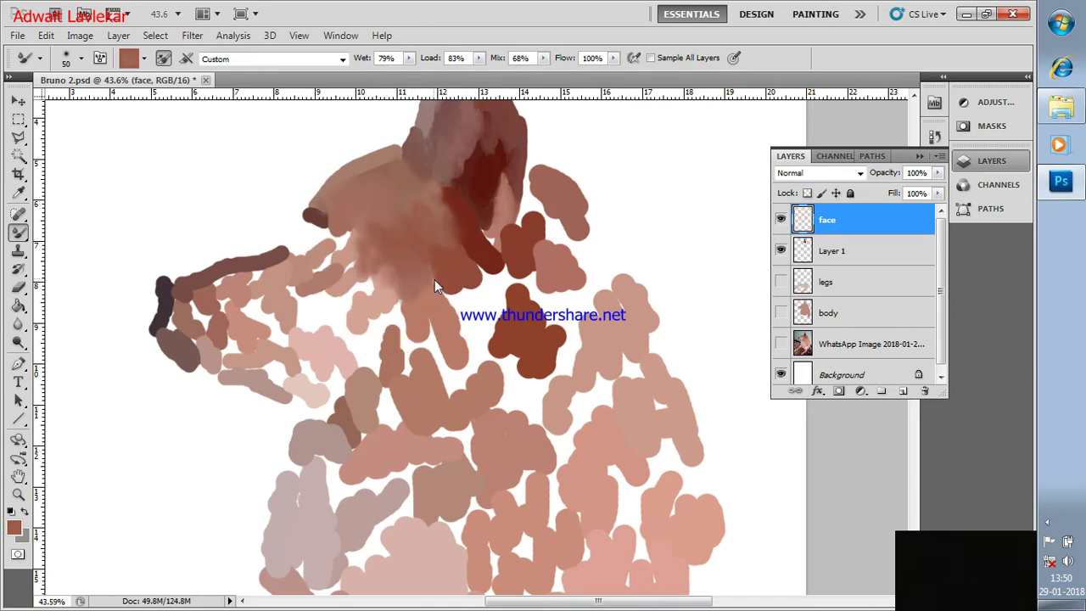
pyautogui.moveTo(420, 288); pyautogui.dragTo(395, 304)
# Blend light pink and pink-brown across the face and darken the muzzle strokes.
pyautogui.keyDown('alt'); pyautogui.click(372, 305); pyautogui.keyUp('alt')
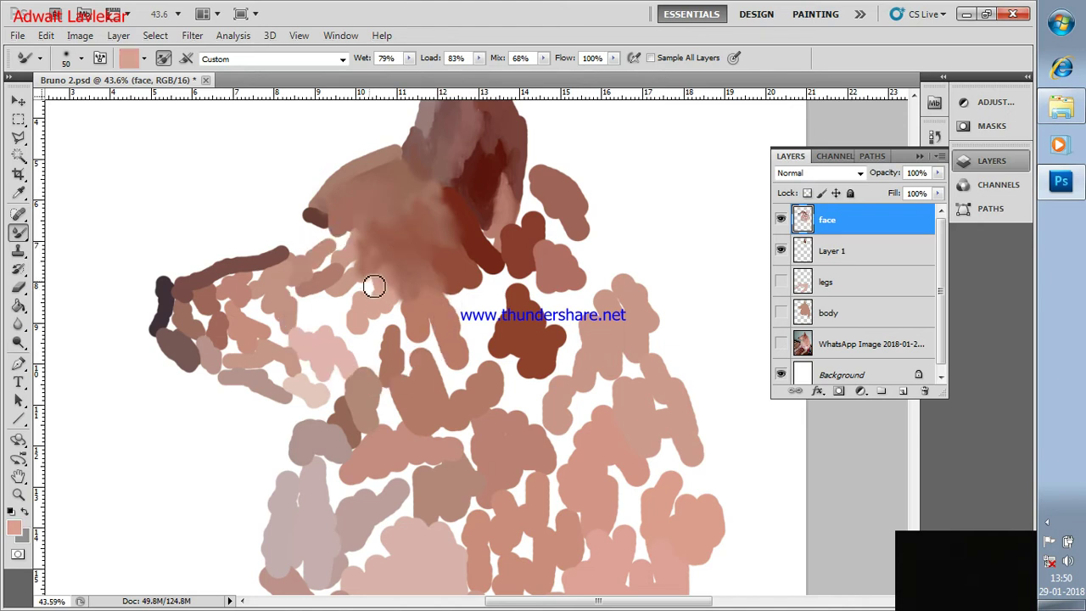
pyautogui.moveTo(357, 276)
pyautogui.mouseDown()
pyautogui.moveTo(364, 259)
pyautogui.moveTo(334, 295)
pyautogui.moveTo(322, 336)
pyautogui.moveTo(291, 293)
pyautogui.moveTo(315, 303)
pyautogui.moveTo(256, 290)
pyautogui.mouseUp()
pyautogui.keyDown('alt'); pyautogui.click(315, 272); pyautogui.keyUp('alt')
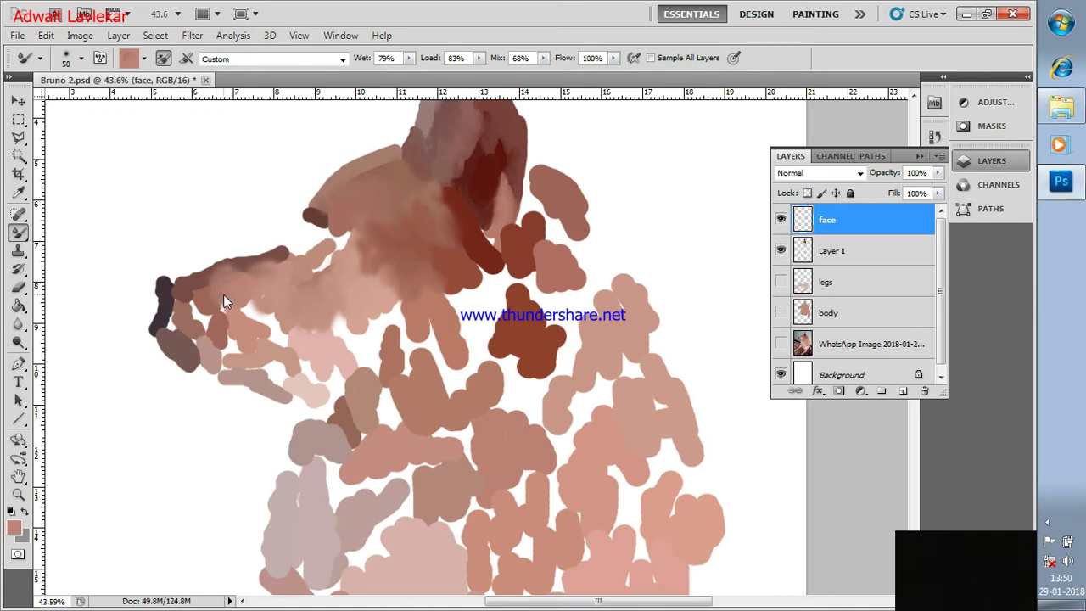
pyautogui.moveTo(233, 305)
pyautogui.mouseDown()
pyautogui.moveTo(285, 342)
pyautogui.moveTo(245, 368)
pyautogui.mouseUp()
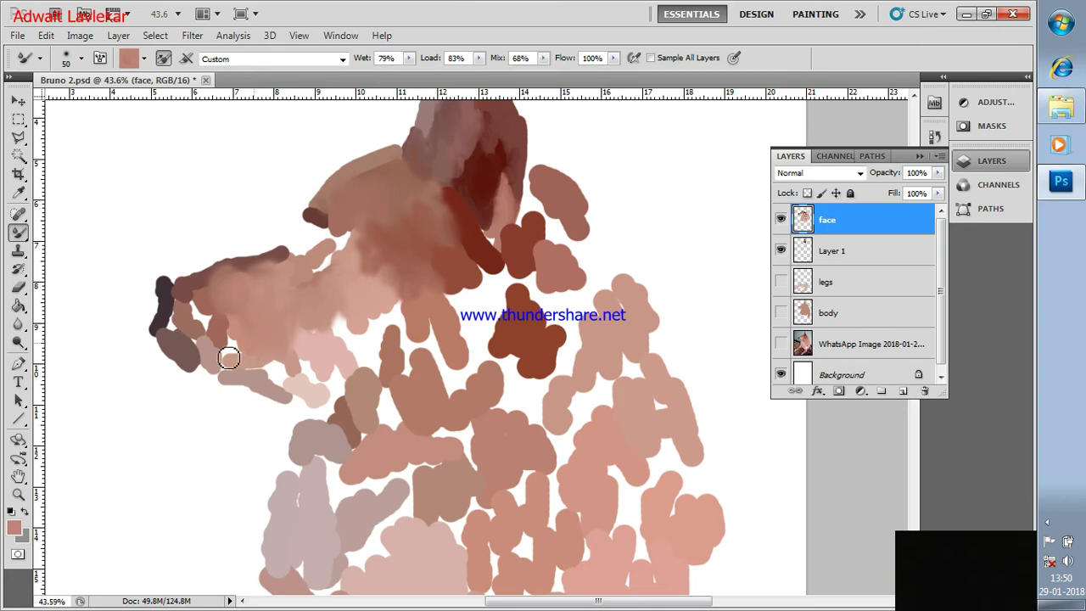
pyautogui.keyDown('alt'); pyautogui.click(192, 330); pyautogui.keyUp('alt')
pyautogui.moveTo(203, 307)
pyautogui.mouseDown()
pyautogui.moveTo(213, 332)
pyautogui.moveTo(184, 298)
pyautogui.mouseUp()
# Blend brown down the muzzle and smear lighter pink across the lower muzzle.
pyautogui.keyDown('alt'); pyautogui.click(168, 302); pyautogui.keyUp('alt')
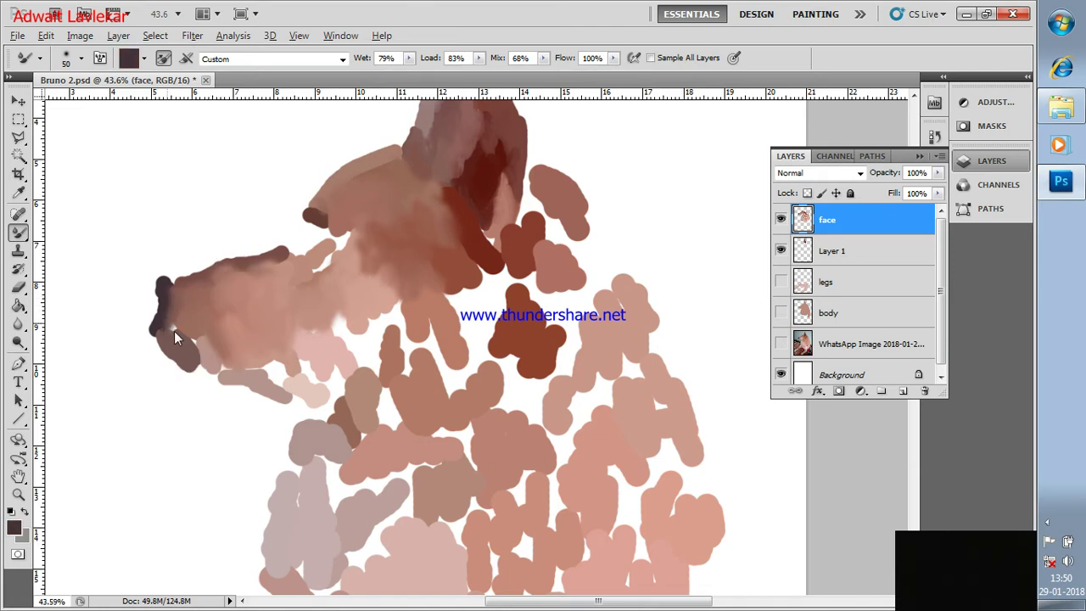
pyautogui.keyDown('alt'); pyautogui.click(189, 348); pyautogui.keyUp('alt')
pyautogui.keyDown('alt'); pyautogui.click(189, 350); pyautogui.keyUp('alt')
pyautogui.moveTo(197, 347); pyautogui.dragTo(213, 379)
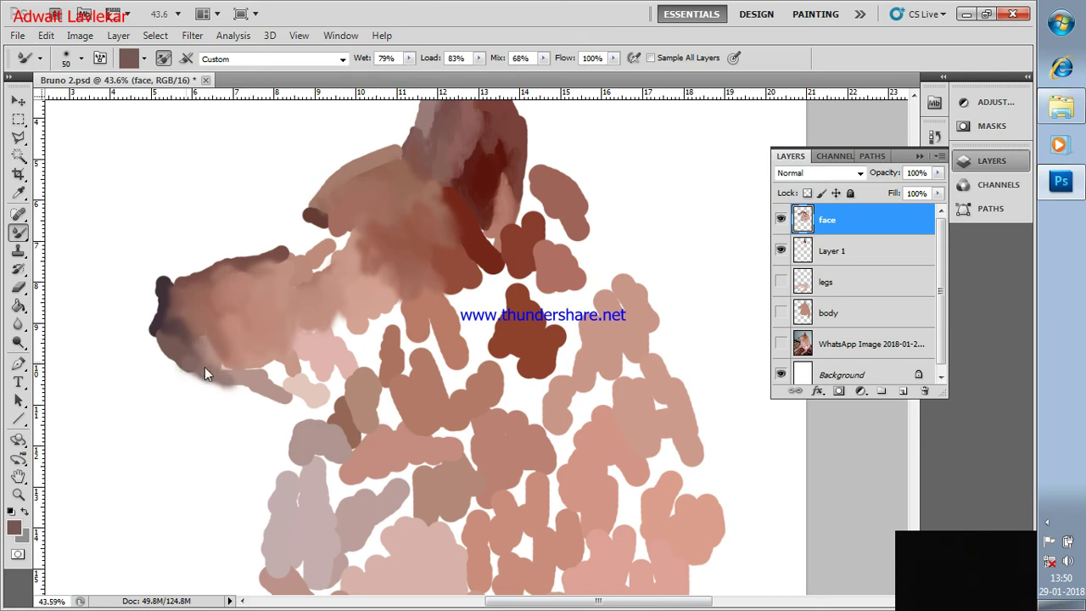
pyautogui.keyDown('alt'); pyautogui.click(217, 359); pyautogui.keyUp('alt')
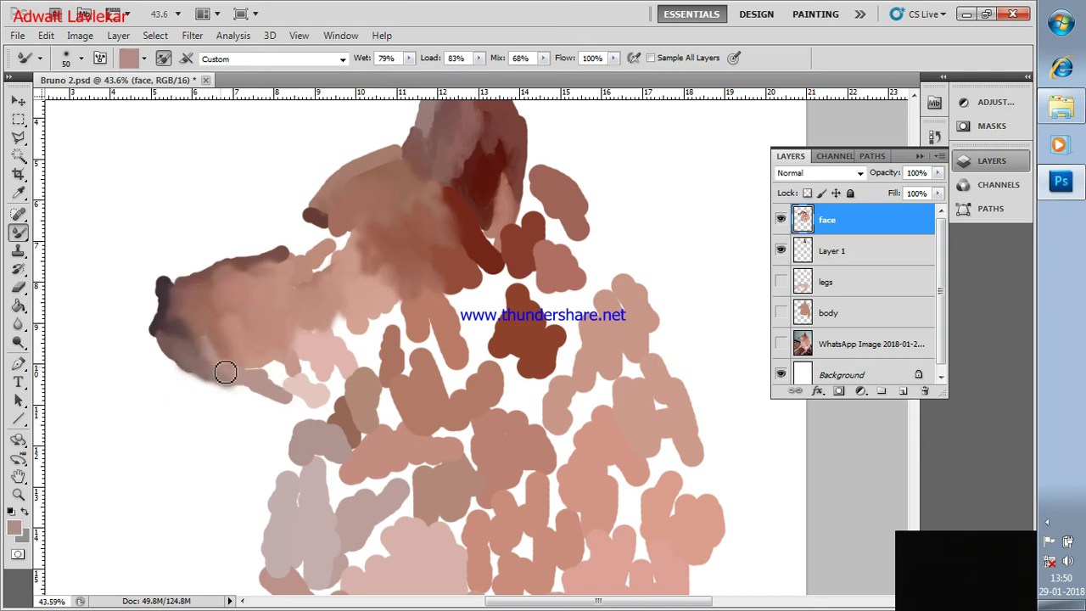
pyautogui.moveTo(250, 366); pyautogui.dragTo(302, 374)
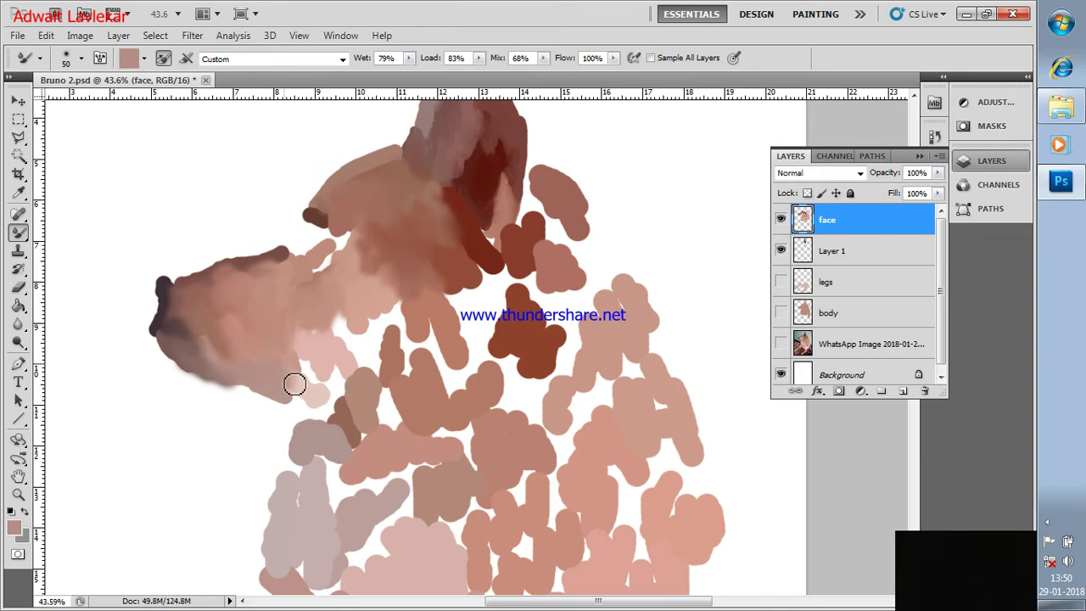
pyautogui.keyDown('alt'); pyautogui.click(314, 345); pyautogui.keyUp('alt')
pyautogui.moveTo(308, 368)
pyautogui.mouseDown()
pyautogui.moveTo(333, 391)
pyautogui.moveTo(361, 324)
pyautogui.mouseUp()
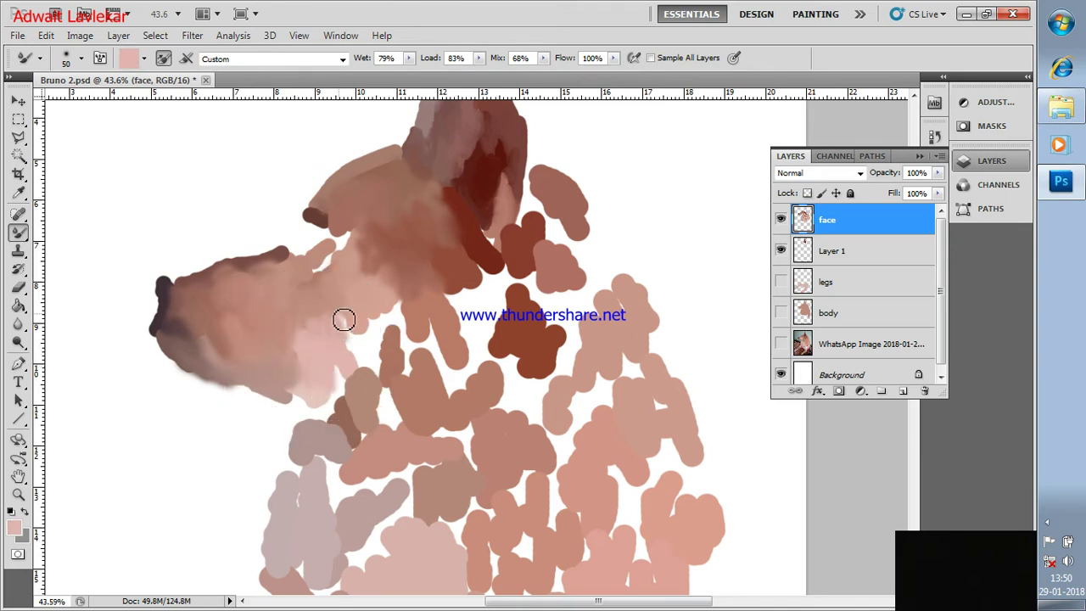
# Blend brownish-pink paint on the head and smooth away its dark spot.
pyautogui.keyDown('alt'); pyautogui.click(322, 259); pyautogui.keyUp('alt')
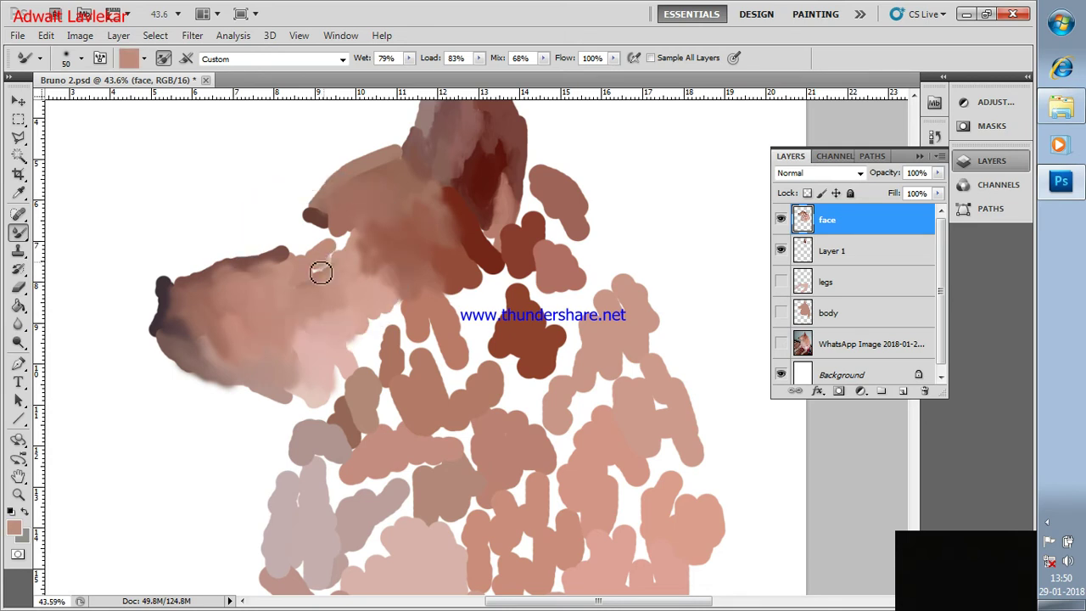
pyautogui.moveTo(340, 265)
pyautogui.mouseDown()
pyautogui.moveTo(314, 286)
pyautogui.moveTo(347, 235)
pyautogui.moveTo(348, 254)
pyautogui.mouseUp()
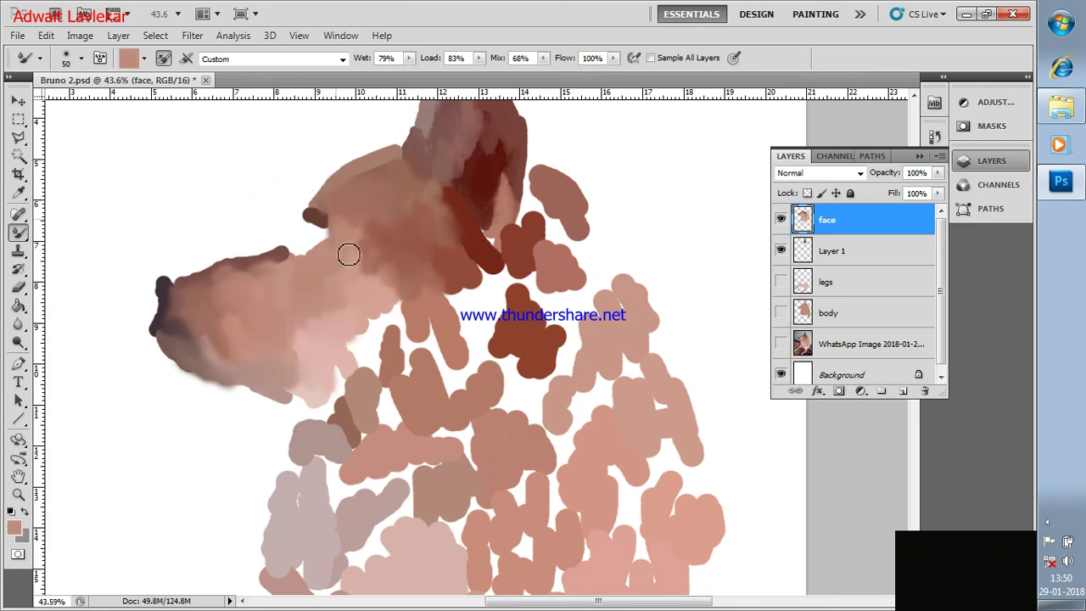
pyautogui.keyDown('alt'); pyautogui.click(322, 218); pyautogui.keyUp('alt')
pyautogui.moveTo(322, 218)
pyautogui.mouseDown()
pyautogui.moveTo(315, 211)
pyautogui.moveTo(320, 224)
pyautogui.mouseUp()
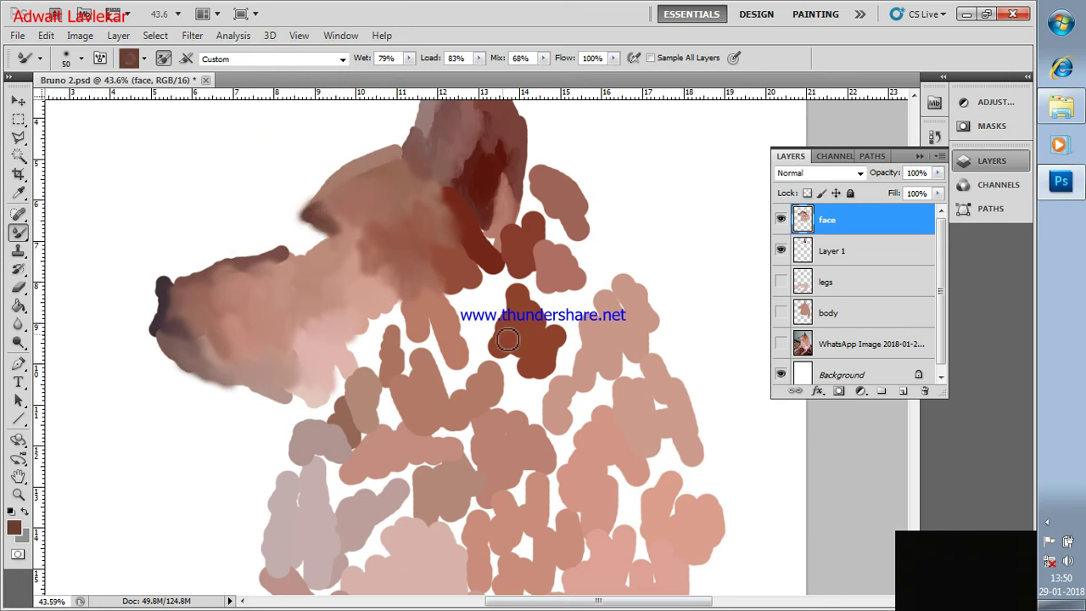
pyautogui.scroll(-1, 390, 348)
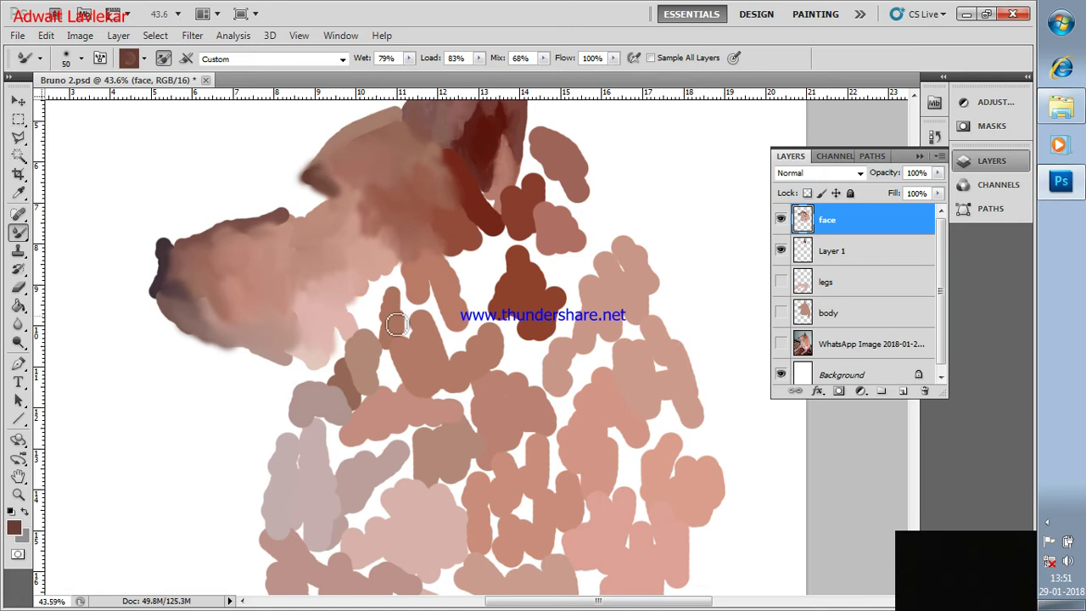
pyautogui.scroll(-2, 575, 335)
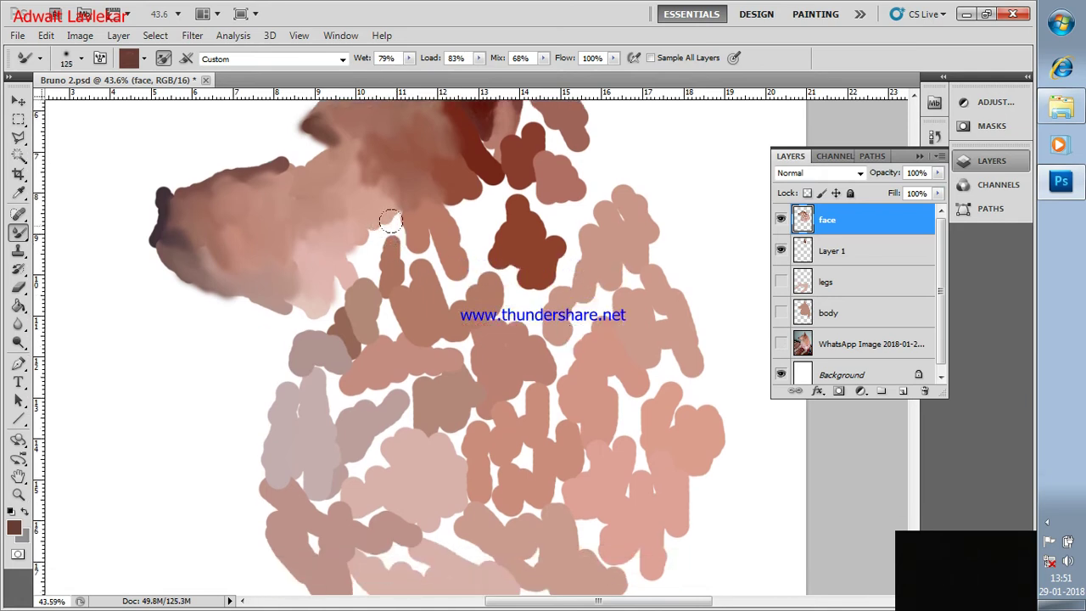
# Smooth the strokes below the ear and smear darker brown across the neck.
pyautogui.keyDown('alt'); pyautogui.click(414, 213); pyautogui.keyUp('alt')
pyautogui.moveTo(407, 216); pyautogui.dragTo(388, 254)
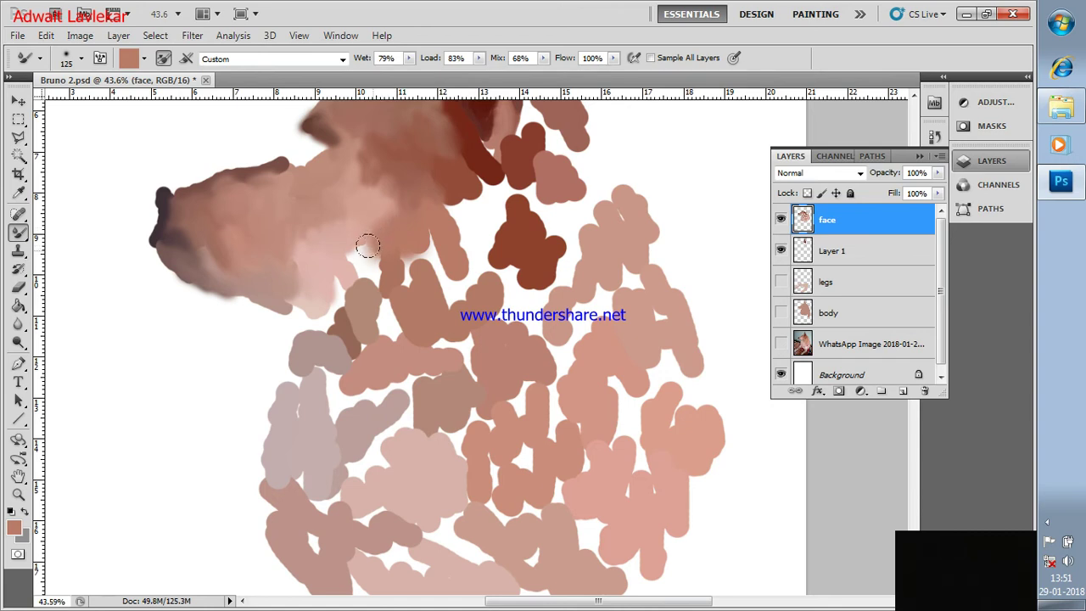
pyautogui.keyDown('alt'); pyautogui.click(388, 255); pyautogui.keyUp('alt')
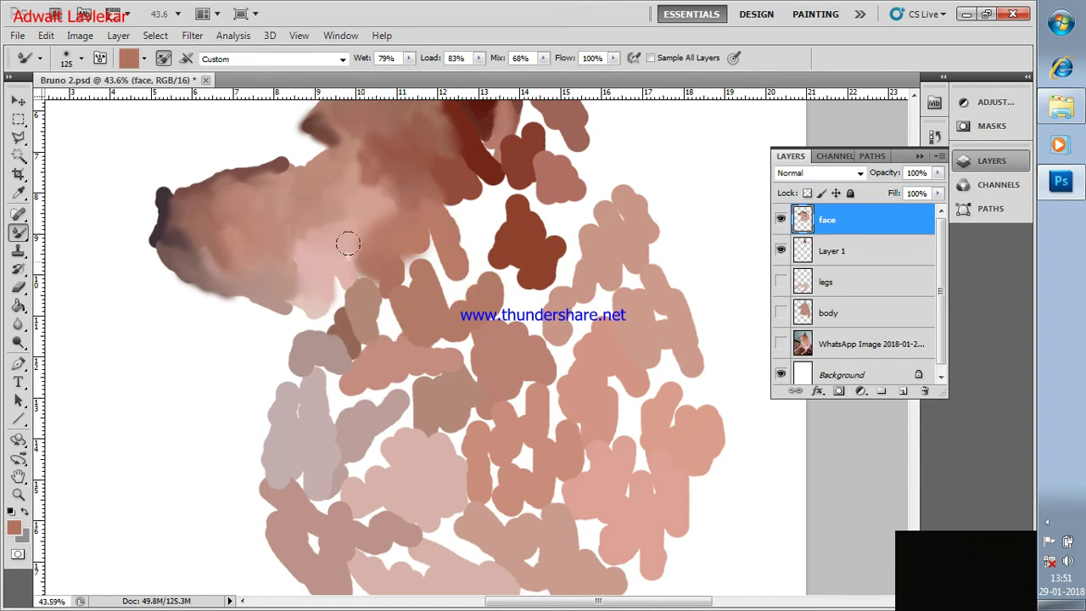
pyautogui.moveTo(426, 272); pyautogui.dragTo(407, 280)
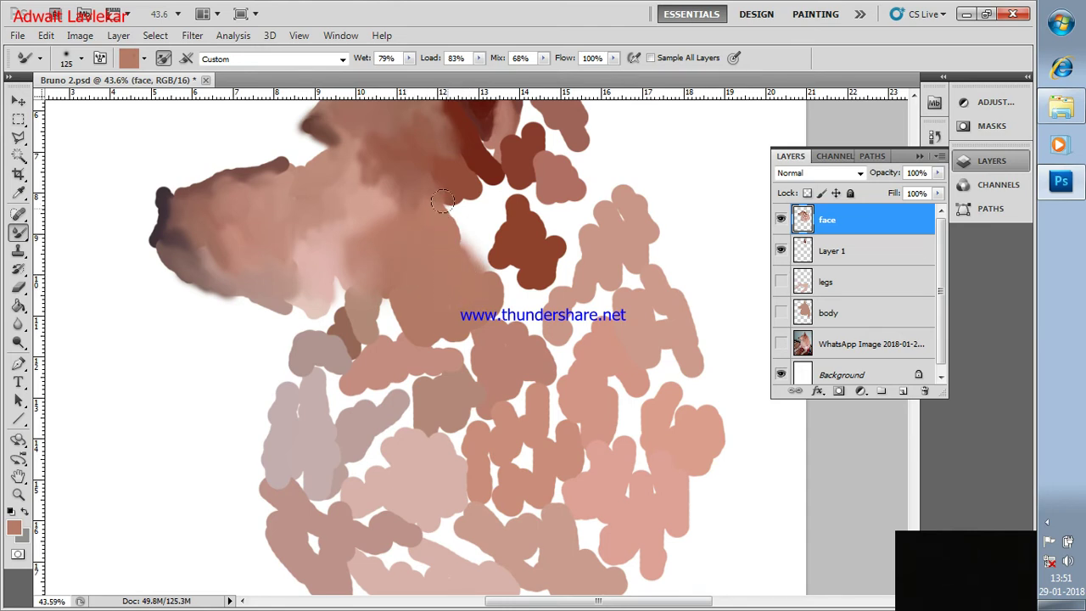
pyautogui.moveTo(441, 208); pyautogui.dragTo(476, 239)
# Cover the white gap on the neck with brown and smear below the dark blob.
pyautogui.keyDown('alt'); pyautogui.click(471, 182); pyautogui.keyUp('alt')
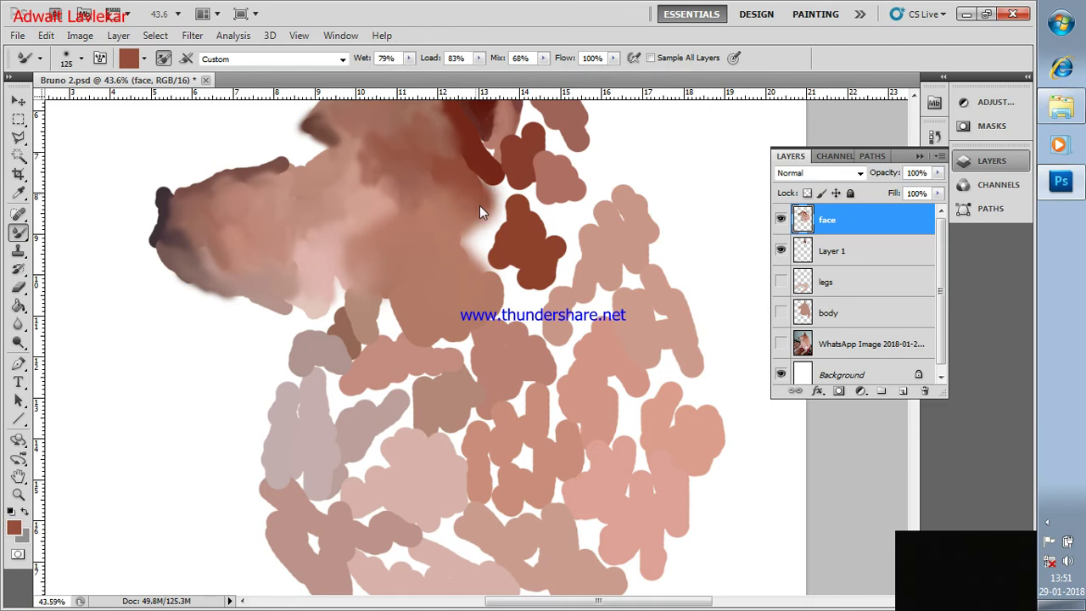
pyautogui.keyDown('alt'); pyautogui.click(465, 151); pyautogui.keyUp('alt')
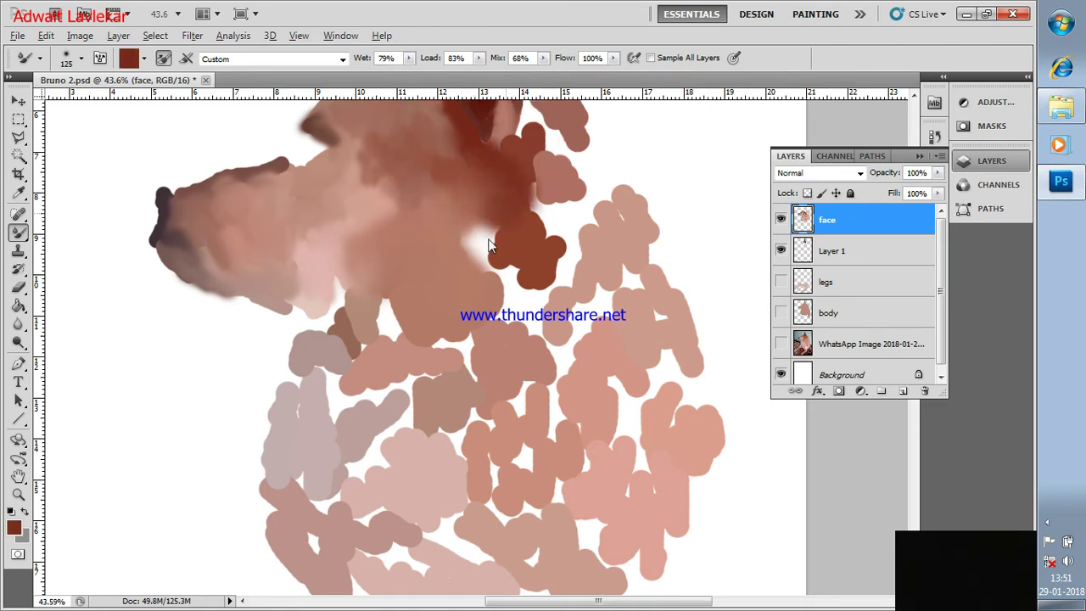
pyautogui.keyDown('alt'); pyautogui.click(471, 253); pyautogui.keyUp('alt')
pyautogui.moveTo(472, 246); pyautogui.dragTo(520, 232)
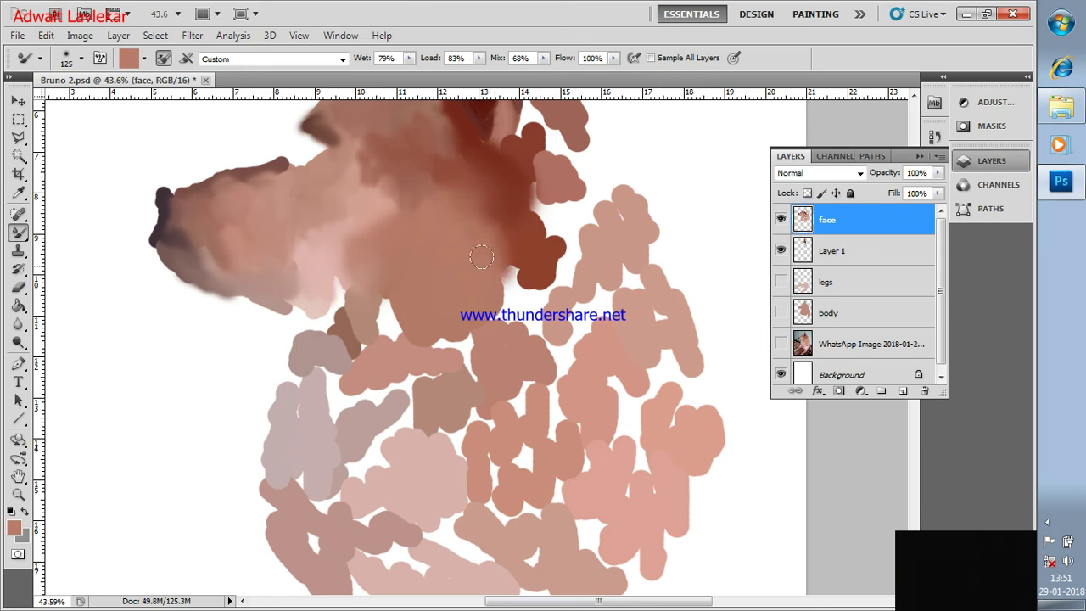
pyautogui.keyDown('alt'); pyautogui.click(520, 232); pyautogui.keyUp('alt')
pyautogui.moveTo(522, 280)
pyautogui.mouseDown()
pyautogui.moveTo(491, 302)
pyautogui.moveTo(536, 291)
pyautogui.mouseUp()
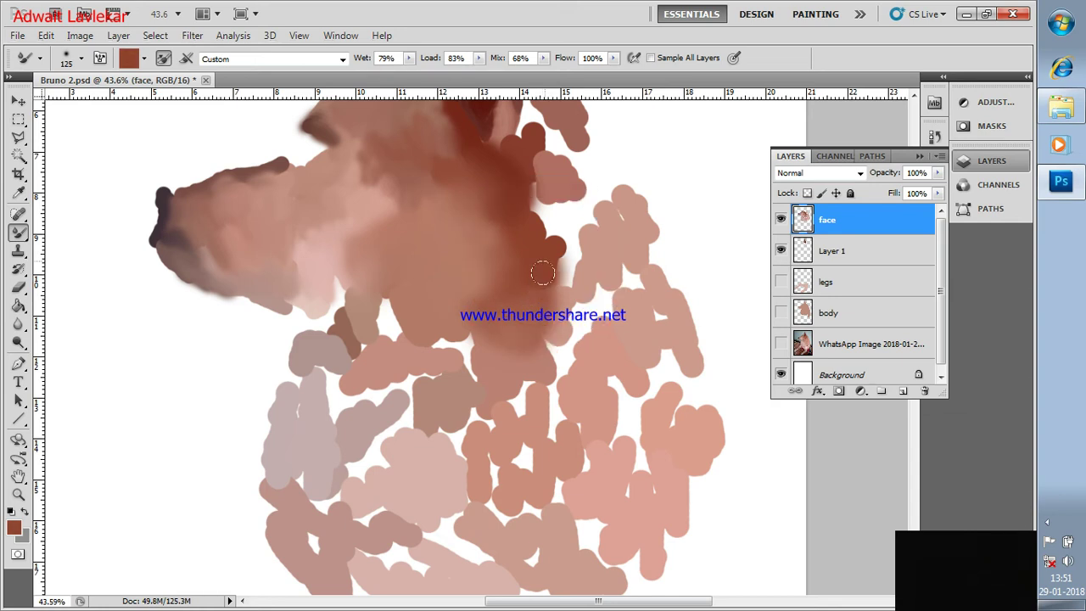
# Smear dark brown along the neck and lighten the paint near its top.
pyautogui.keyDown('alt'); pyautogui.click(553, 238); pyautogui.keyUp('alt')
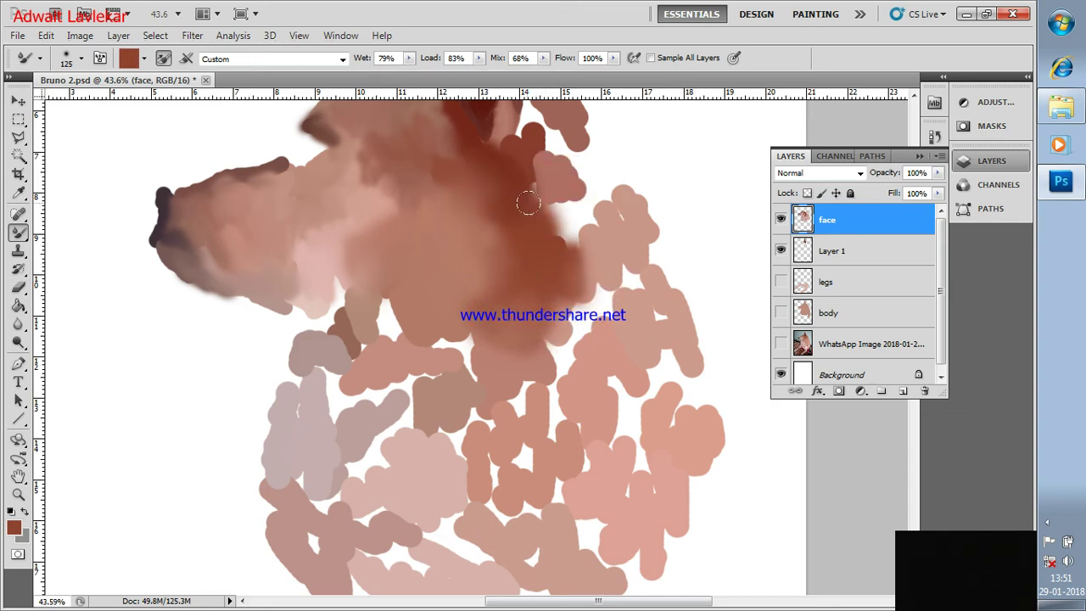
pyautogui.moveTo(553, 238); pyautogui.dragTo(585, 197)
pyautogui.keyDown('alt'); pyautogui.click(564, 186); pyautogui.keyUp('alt')
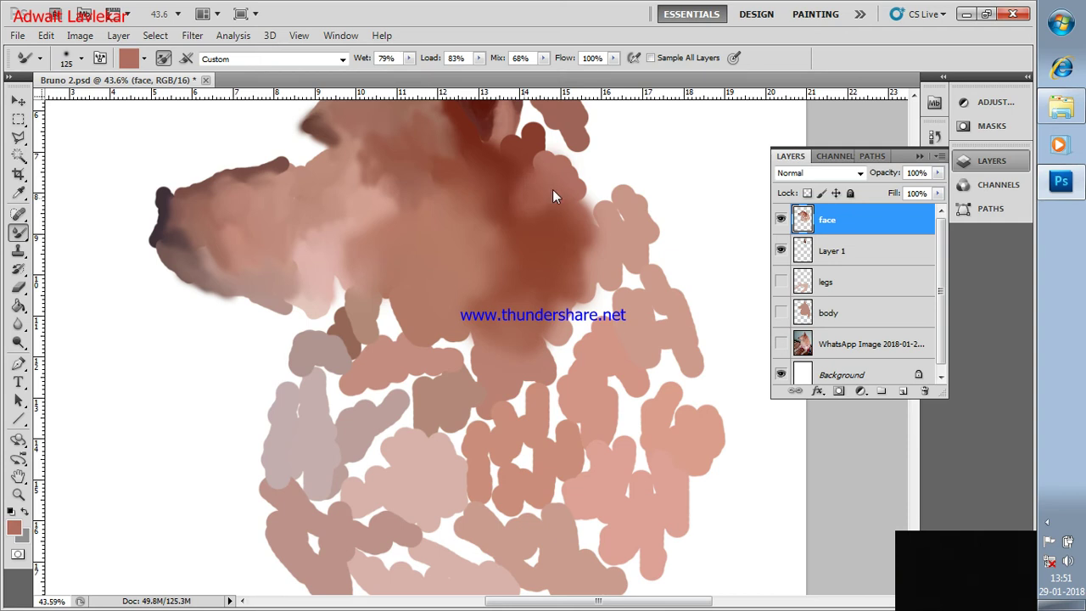
pyautogui.keyDown('alt'); pyautogui.click(537, 127); pyautogui.keyUp('alt')
pyautogui.moveTo(537, 127); pyautogui.dragTo(530, 126)
# Blend the paint behind the ear and move the face layer beneath Layer 1.
pyautogui.scroll(2, 534, 152)
pyautogui.scroll(3, 538, 203)
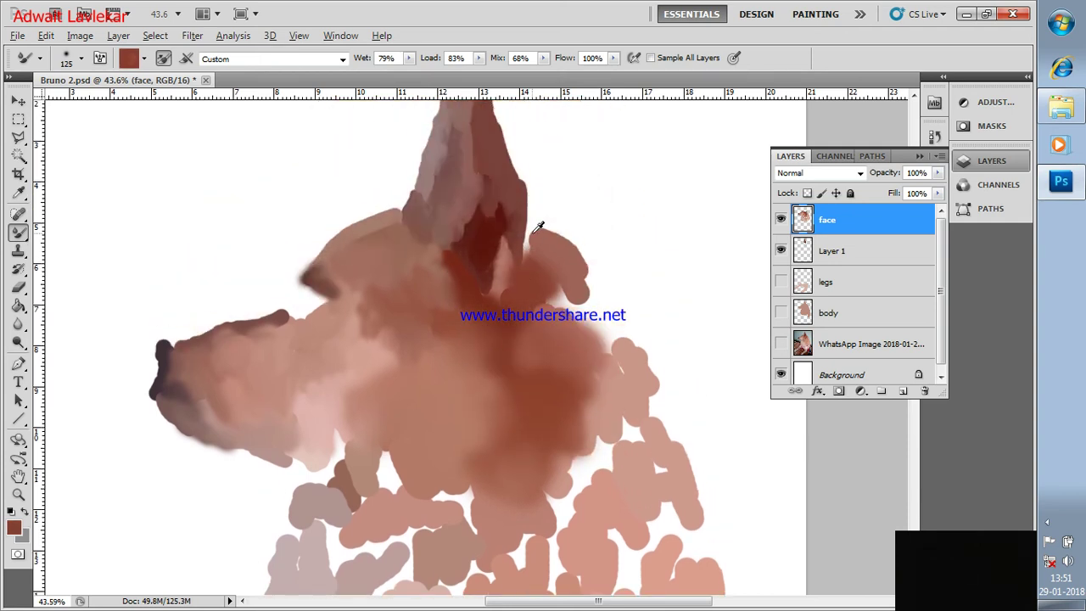
pyautogui.keyDown('alt'); pyautogui.click(542, 248); pyautogui.keyUp('alt')
pyautogui.moveTo(516, 235); pyautogui.dragTo(560, 293)
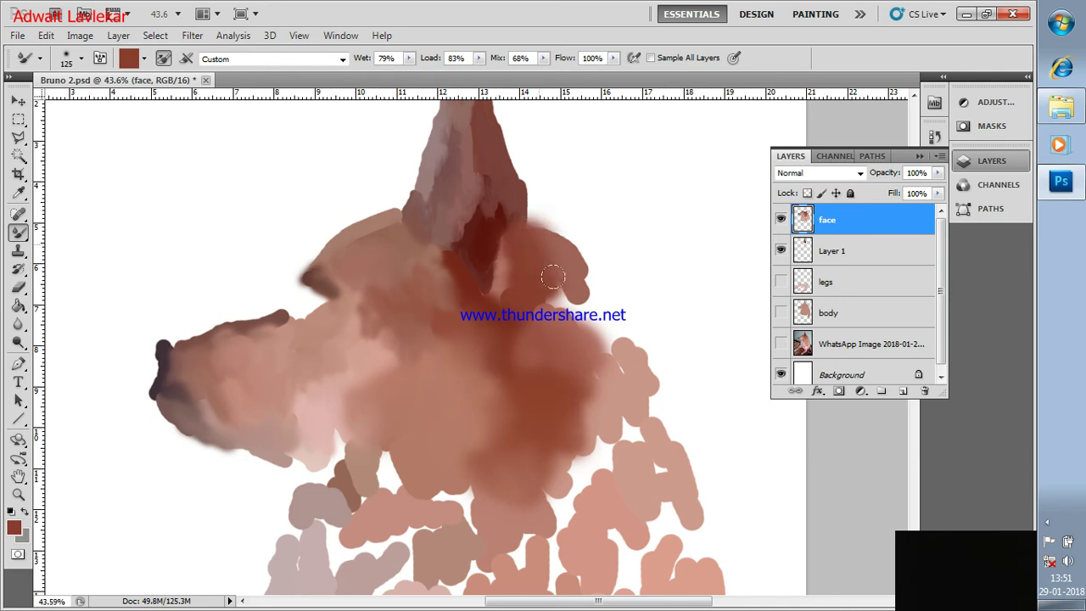
pyautogui.moveTo(855, 220); pyautogui.dragTo(855, 264)
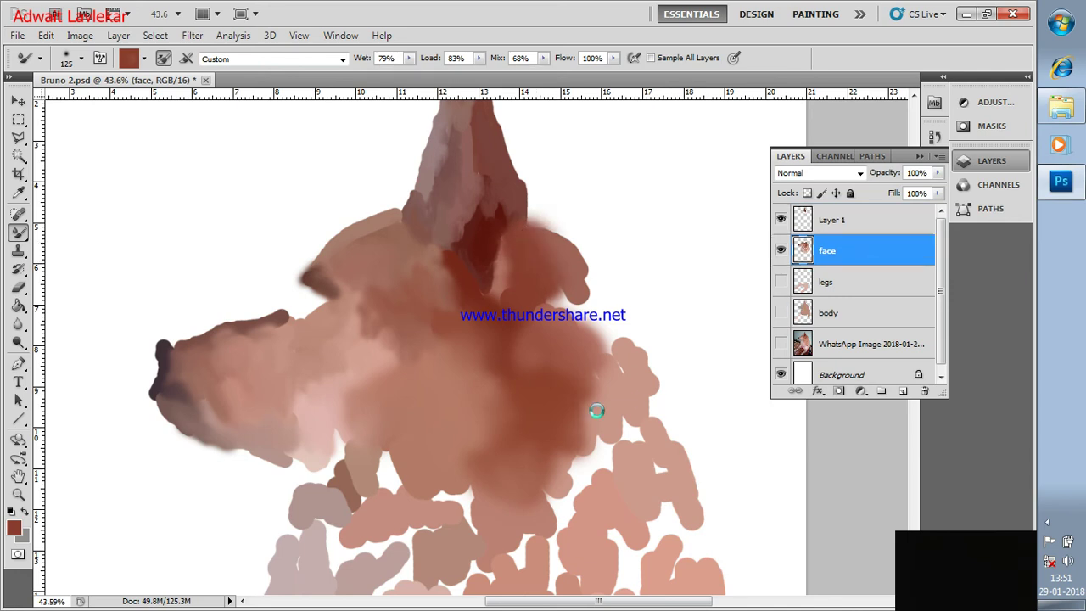
# Blend sampled browns along the back of the neck to soften its outer edge.
pyautogui.scroll(-2, 586, 356)
pyautogui.keyDown('alt'); pyautogui.click(561, 279); pyautogui.keyUp('alt')
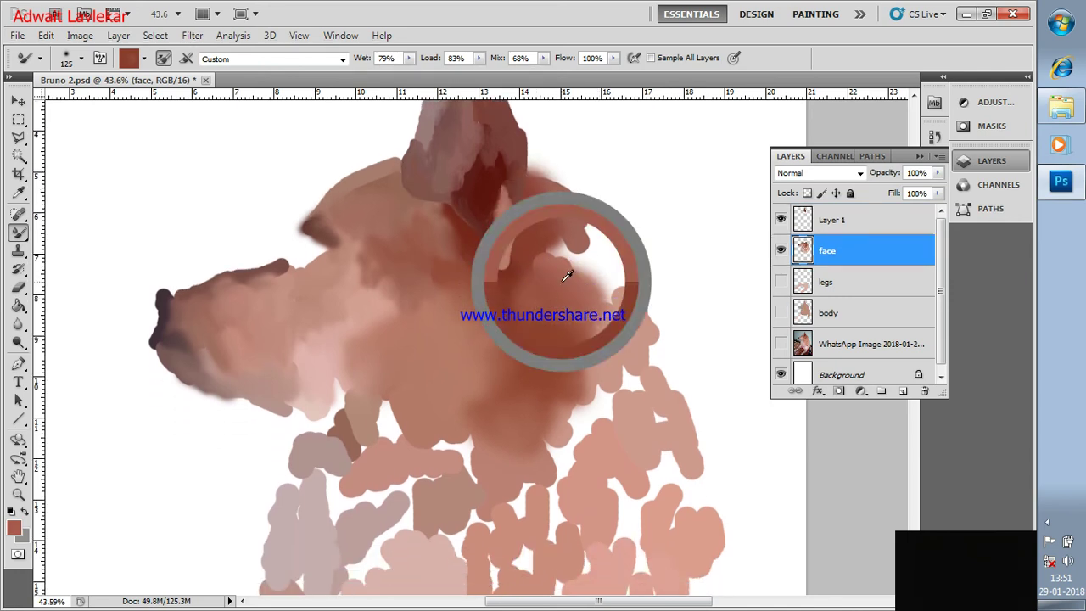
pyautogui.moveTo(556, 254)
pyautogui.mouseDown()
pyautogui.moveTo(555, 273)
pyautogui.moveTo(616, 316)
pyautogui.mouseUp()
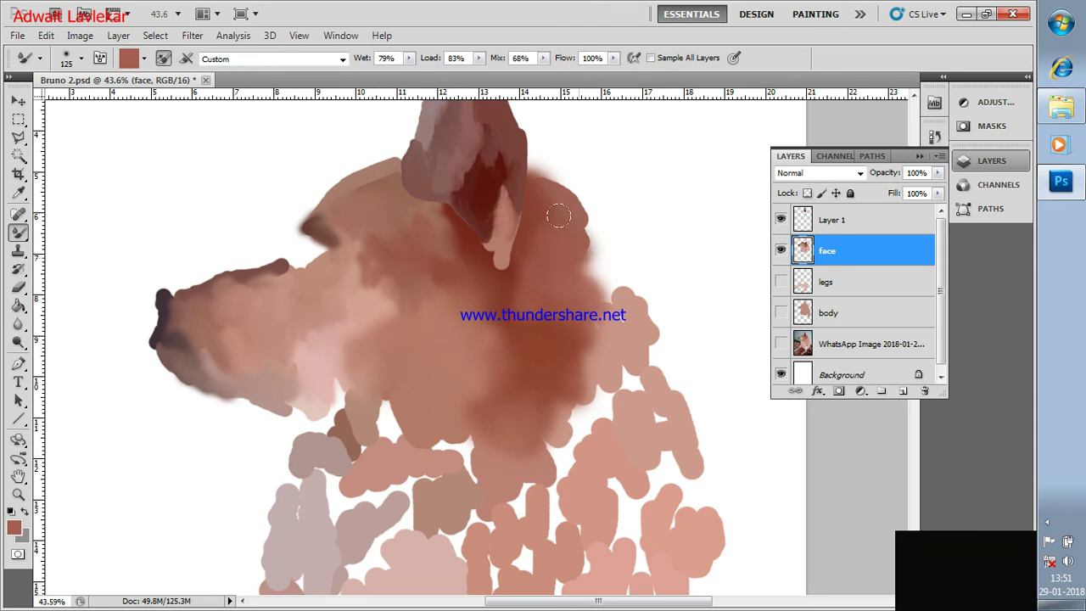
pyautogui.scroll(-2, 616, 316)
pyautogui.scroll(-1, 616, 315)
pyautogui.keyDown('alt'); pyautogui.click(639, 253); pyautogui.keyUp('alt')
pyautogui.moveTo(638, 253); pyautogui.dragTo(628, 251)
pyautogui.moveTo(627, 199); pyautogui.dragTo(637, 227)
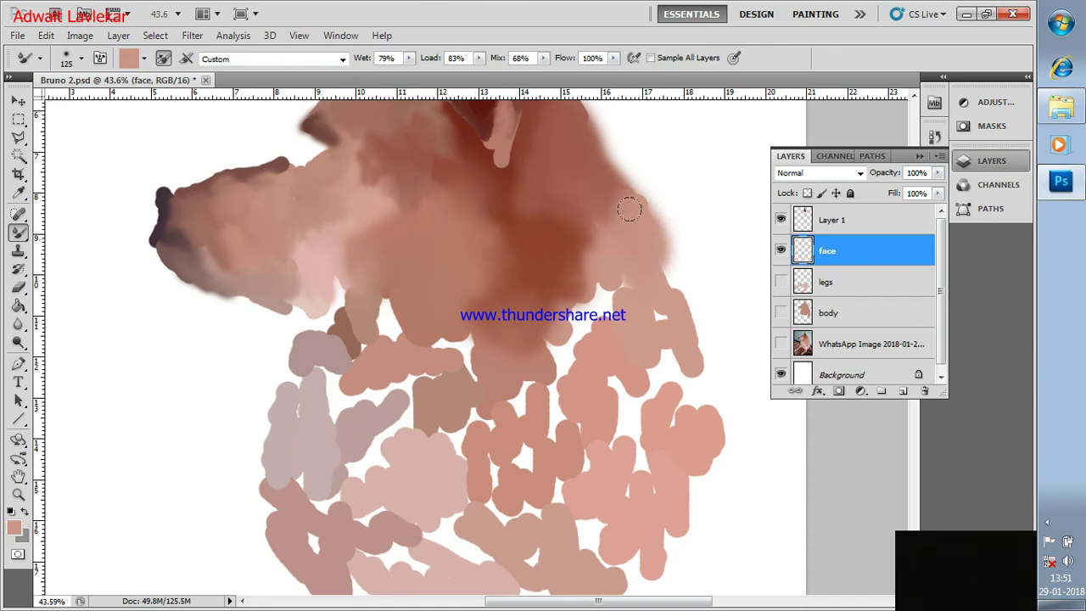
# Sample a darker brown from the head, then a lighter pink from the chest.
pyautogui.scroll(1, 556, 180)
pyautogui.scroll(1, 559, 178)
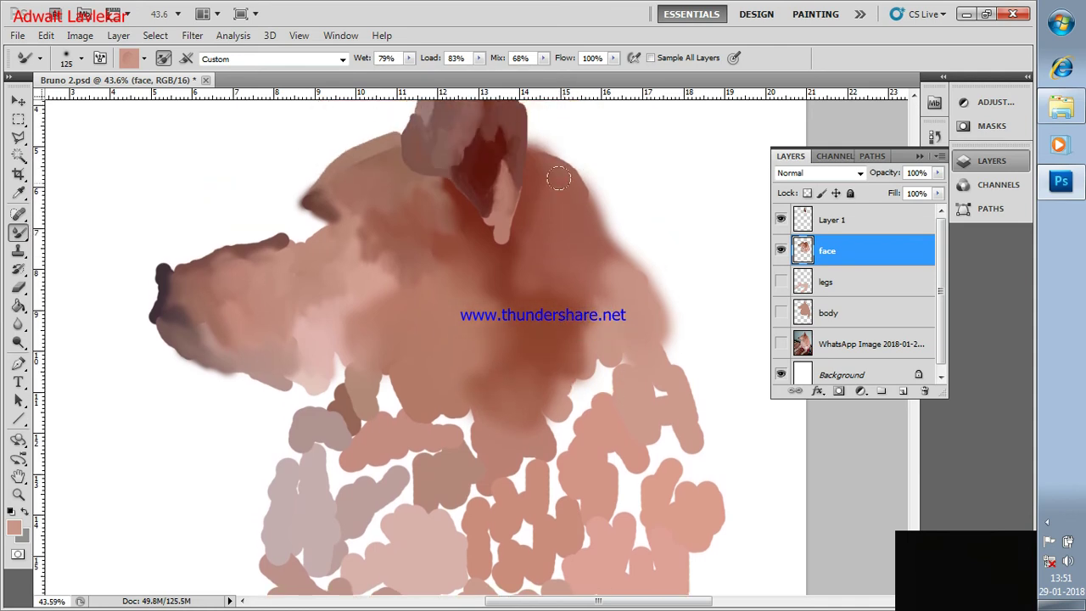
pyautogui.keyDown('alt'); pyautogui.click(549, 179); pyautogui.keyUp('alt')
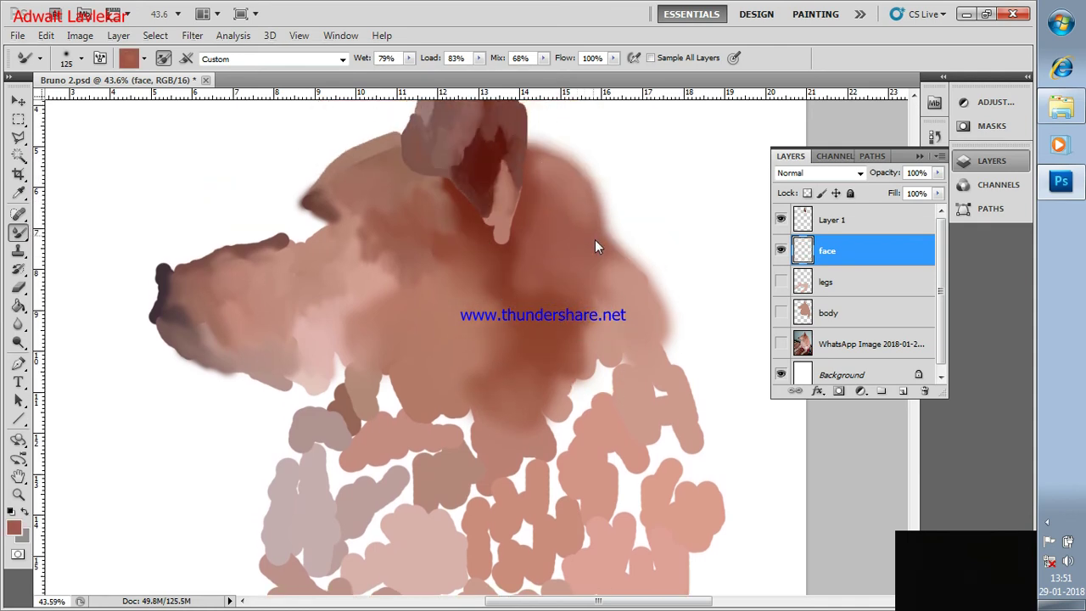
pyautogui.scroll(-2, 594, 225)
pyautogui.scroll(-2, 595, 208)
pyautogui.scroll(-1, 596, 191)
pyautogui.keyDown('alt'); pyautogui.click(597, 178); pyautogui.keyUp('alt')
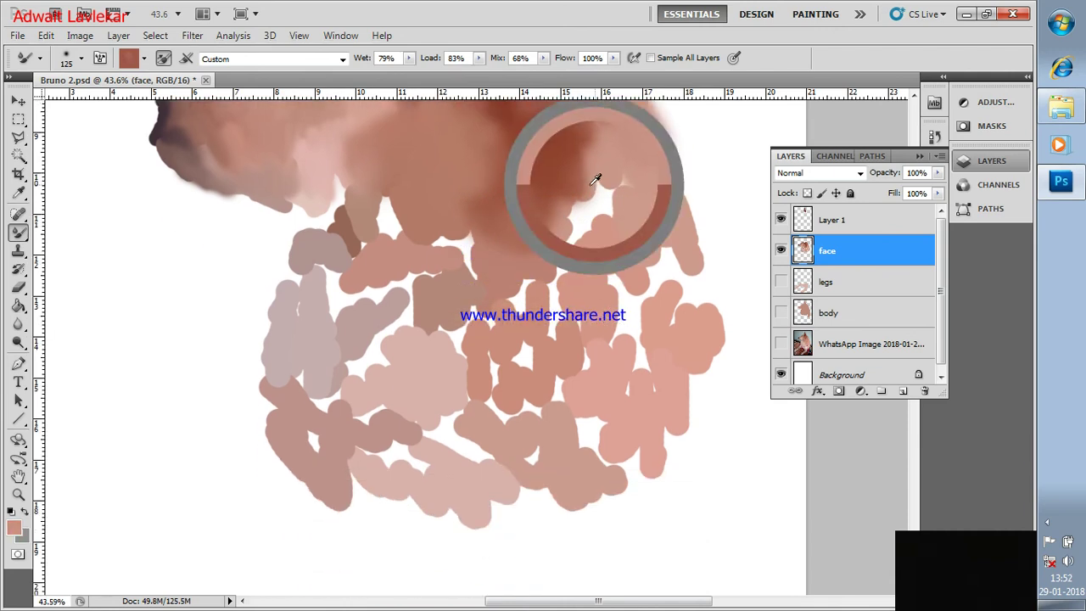
# Fill the chest's white gaps with brown and blend pink over the dark brown patch.
pyautogui.moveTo(598, 200)
pyautogui.mouseDown()
pyautogui.moveTo(543, 212)
pyautogui.moveTo(553, 242)
pyautogui.moveTo(654, 226)
pyautogui.moveTo(668, 212)
pyautogui.moveTo(688, 296)
pyautogui.moveTo(650, 311)
pyautogui.moveTo(662, 311)
pyautogui.moveTo(640, 286)
pyautogui.moveTo(621, 295)
pyautogui.moveTo(619, 332)
pyautogui.moveTo(642, 388)
pyautogui.moveTo(565, 331)
pyautogui.moveTo(552, 298)
pyautogui.moveTo(584, 342)
pyautogui.moveTo(543, 324)
pyautogui.mouseUp()
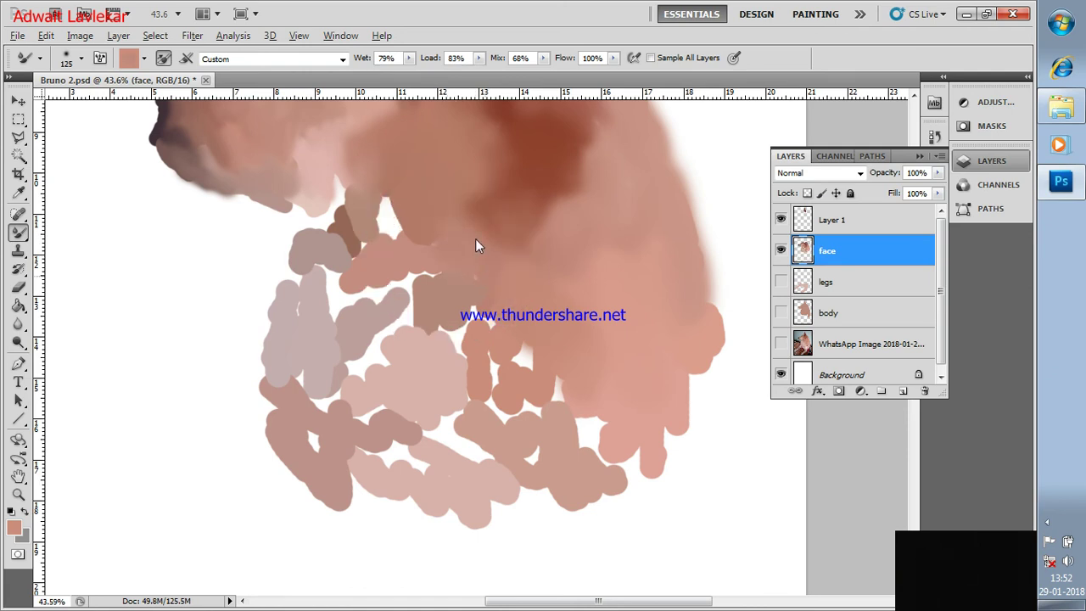
pyautogui.keyDown('alt'); pyautogui.click(466, 278); pyautogui.keyUp('alt')
pyautogui.keyDown('alt'); pyautogui.click(372, 222); pyautogui.keyUp('alt')
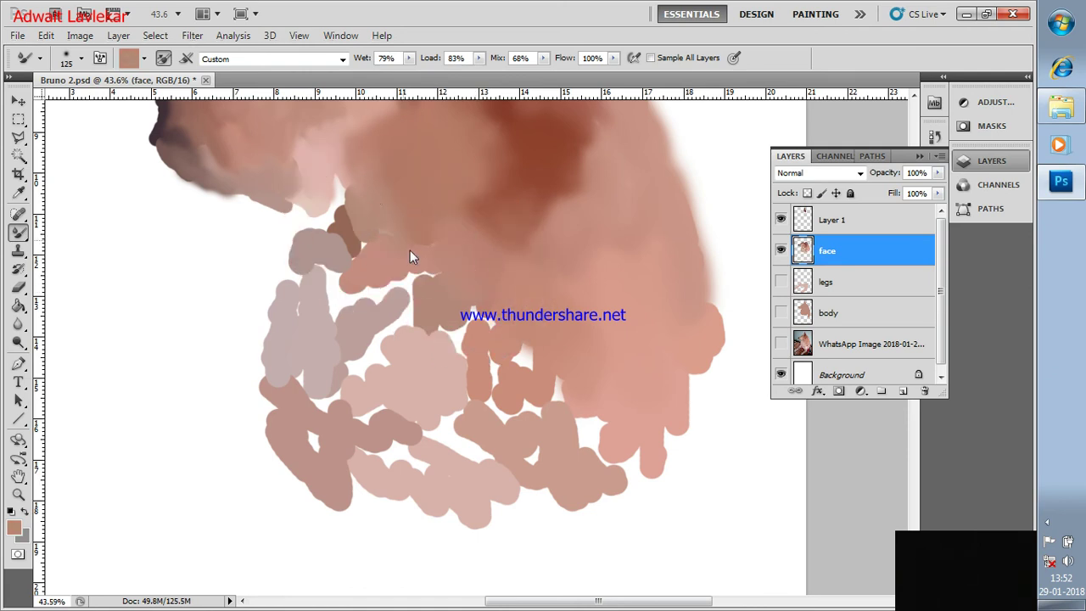
pyautogui.keyDown('alt'); pyautogui.click(314, 181); pyautogui.keyUp('alt')
pyautogui.moveTo(322, 182)
pyautogui.mouseDown()
pyautogui.moveTo(365, 233)
pyautogui.moveTo(333, 196)
pyautogui.moveTo(317, 206)
pyautogui.moveTo(332, 224)
pyautogui.moveTo(280, 180)
pyautogui.moveTo(319, 213)
pyautogui.mouseUp()
# Smear the grey chest strokes together and darken a small area of the chest.
pyautogui.keyDown('alt'); pyautogui.click(350, 244); pyautogui.keyUp('alt')
pyautogui.keyDown('alt'); pyautogui.click(279, 176); pyautogui.keyUp('alt')
pyautogui.moveTo(280, 254); pyautogui.dragTo(293, 310)
pyautogui.keyDown('alt'); pyautogui.click(326, 273); pyautogui.keyUp('alt')
pyautogui.moveTo(326, 274)
pyautogui.mouseDown()
pyautogui.moveTo(328, 291)
pyautogui.moveTo(354, 297)
pyautogui.mouseUp()
pyautogui.keyDown('alt'); pyautogui.click(376, 286); pyautogui.keyUp('alt')
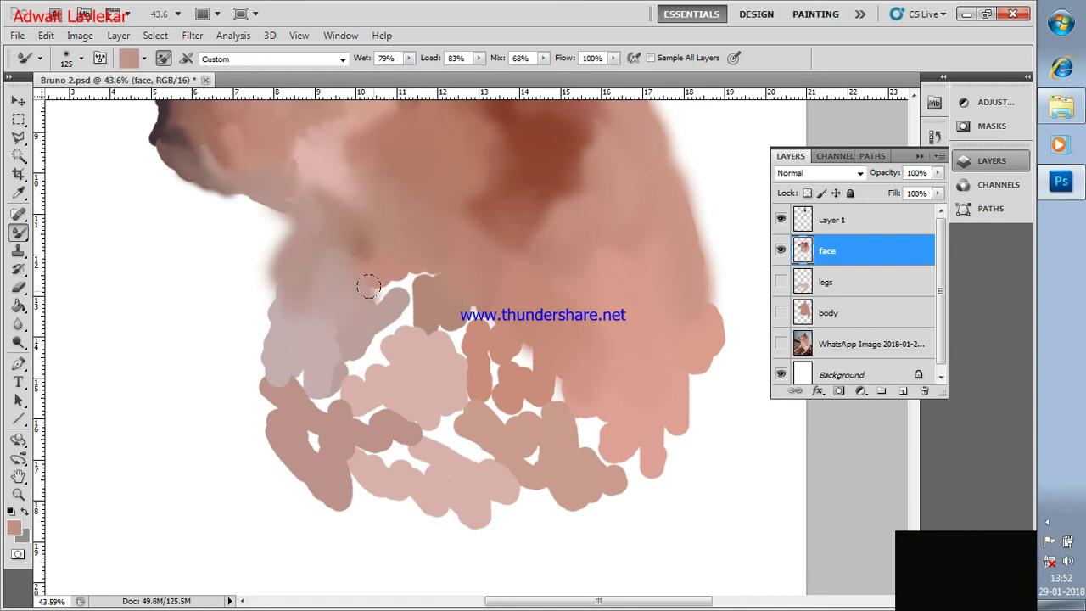
pyautogui.moveTo(414, 271)
pyautogui.mouseDown()
pyautogui.moveTo(410, 314)
pyautogui.moveTo(387, 328)
pyautogui.mouseUp()
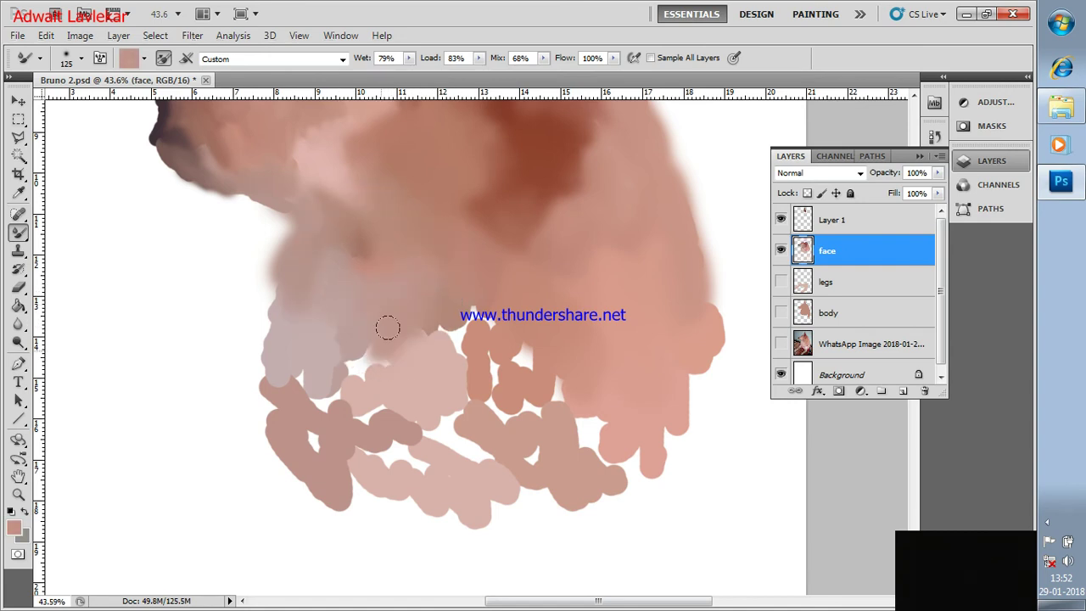
# Repaint the grey chest area and paint the lower-left chest edge darker pink.
pyautogui.keyDown('alt'); pyautogui.click(352, 368); pyautogui.keyUp('alt')
pyautogui.keyDown('alt'); pyautogui.click(311, 364); pyautogui.keyUp('alt')
pyautogui.moveTo(291, 364); pyautogui.dragTo(325, 425)
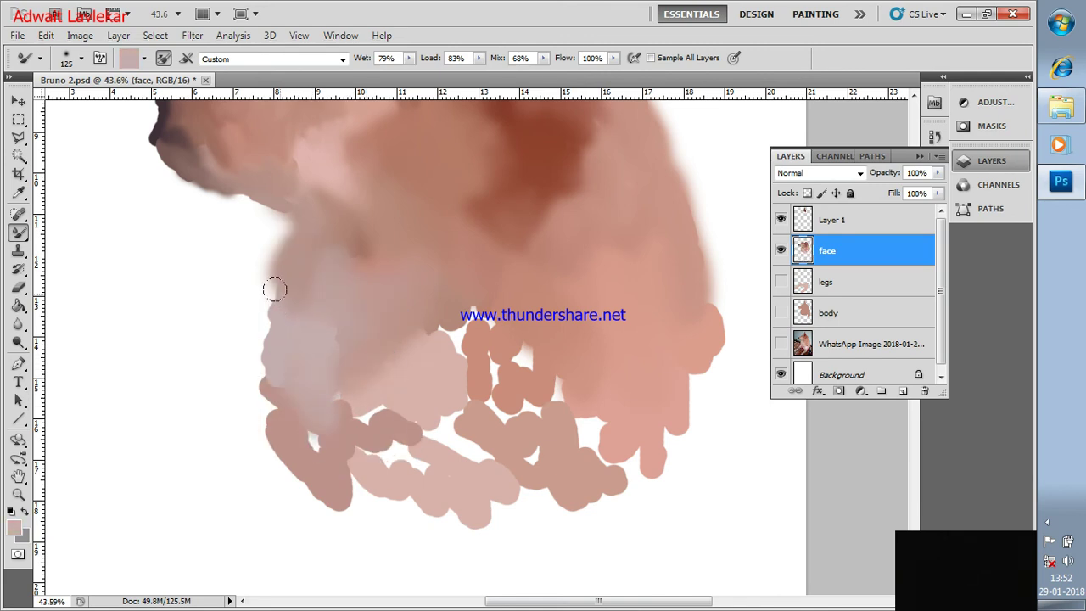
pyautogui.moveTo(285, 284); pyautogui.dragTo(279, 322)
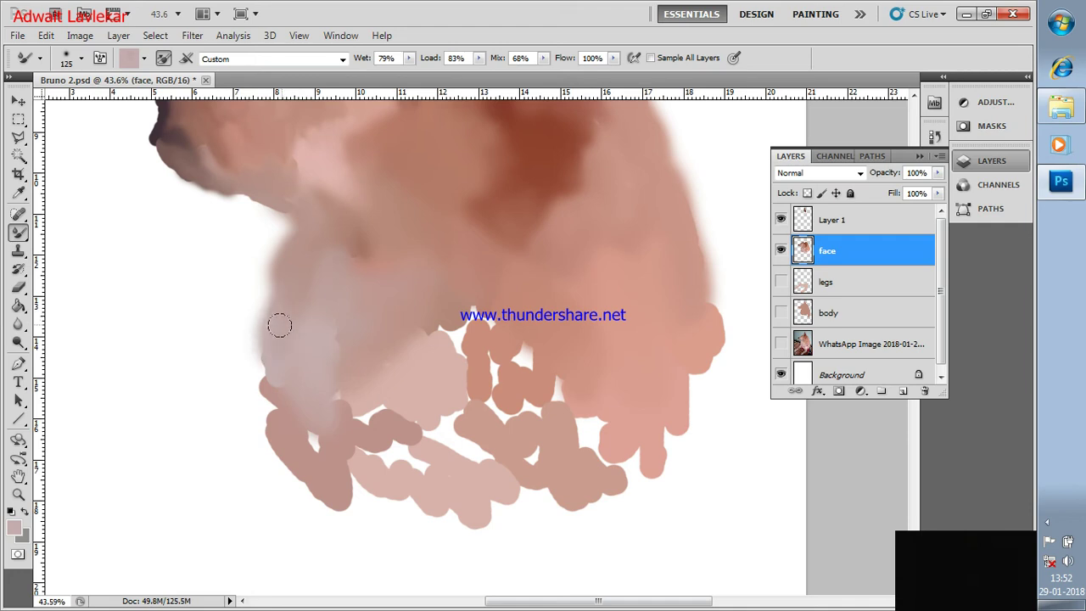
pyautogui.keyDown('alt'); pyautogui.click(281, 409); pyautogui.keyUp('alt')
pyautogui.moveTo(263, 424)
pyautogui.mouseDown()
pyautogui.moveTo(274, 400)
pyautogui.moveTo(296, 412)
pyautogui.mouseUp()
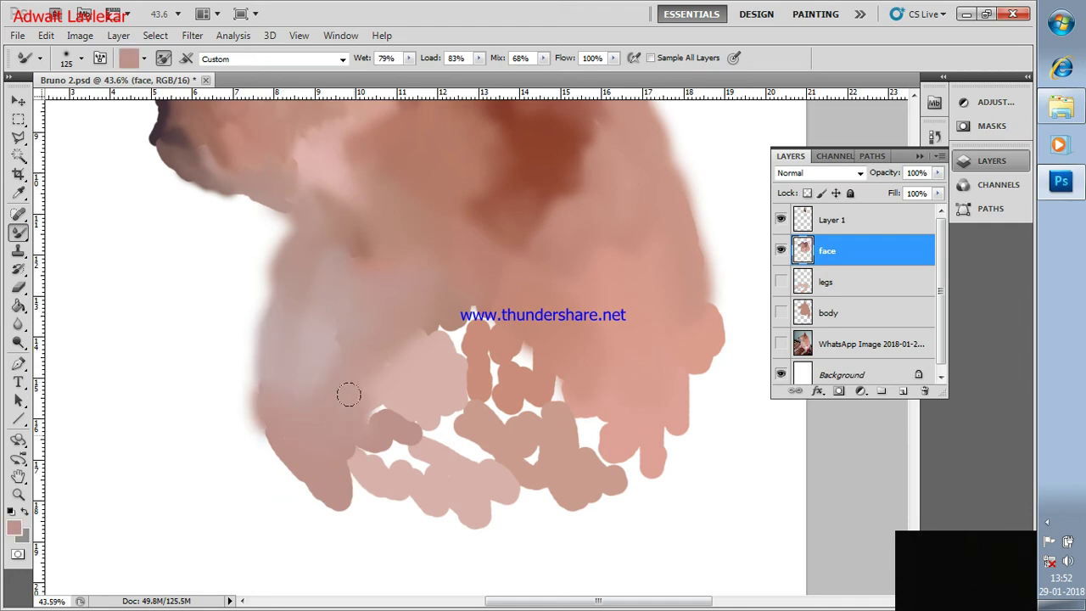
# Blend light pink into the lower chest and smooth the lower-right blobs over the gaps.
pyautogui.keyDown('alt'); pyautogui.click(397, 388); pyautogui.keyUp('alt')
pyautogui.moveTo(397, 388)
pyautogui.mouseDown()
pyautogui.moveTo(380, 399)
pyautogui.moveTo(441, 342)
pyautogui.moveTo(455, 310)
pyautogui.mouseUp()
pyautogui.keyDown('alt'); pyautogui.click(443, 314); pyautogui.keyUp('alt')
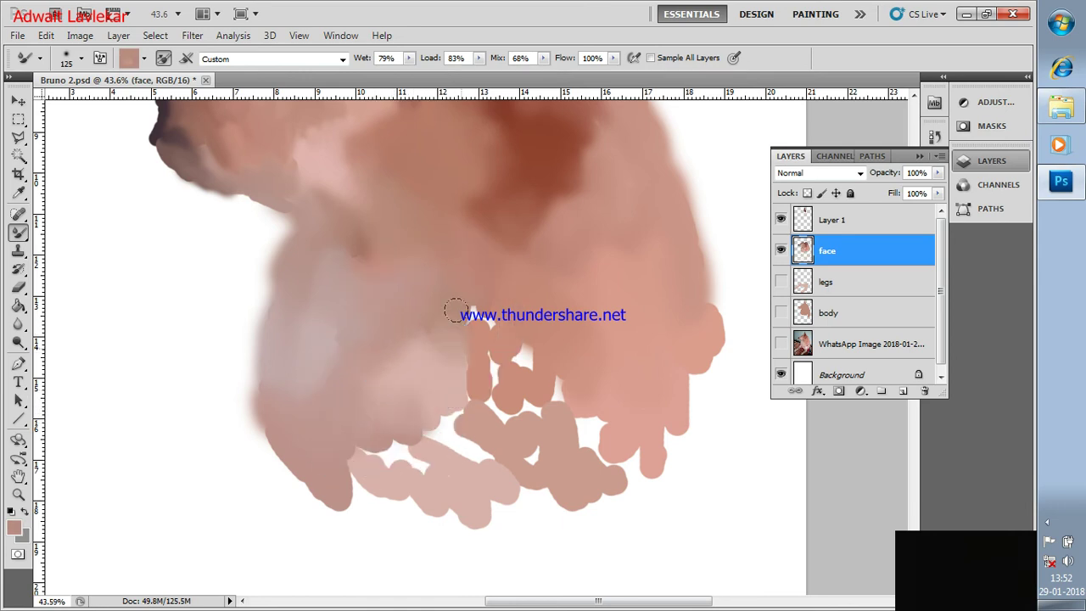
pyautogui.moveTo(490, 376)
pyautogui.mouseDown()
pyautogui.moveTo(469, 378)
pyautogui.moveTo(479, 414)
pyautogui.moveTo(514, 354)
pyautogui.mouseUp()
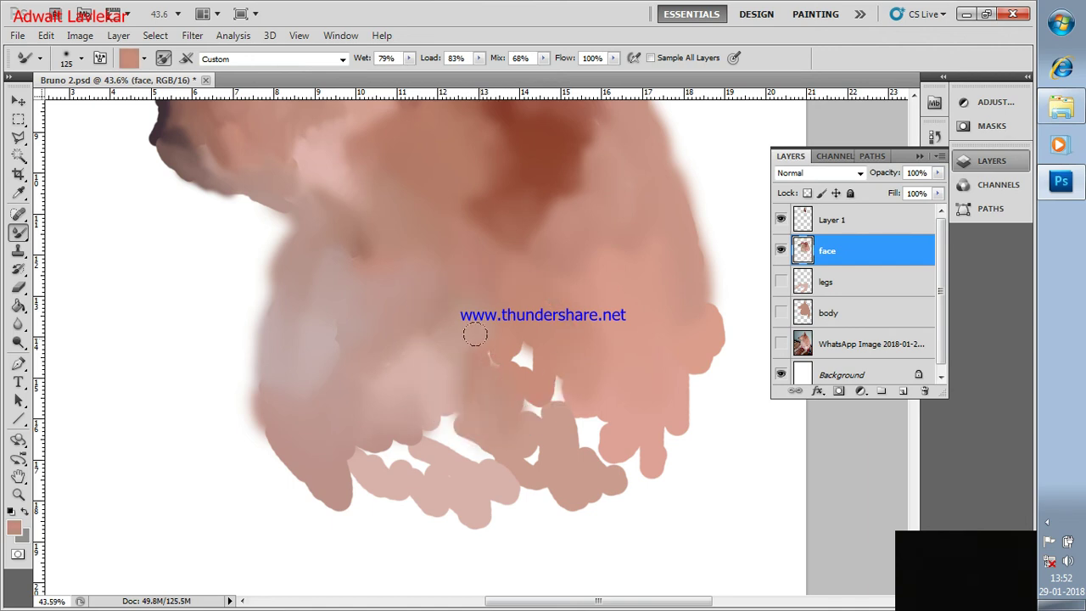
pyautogui.moveTo(521, 344); pyautogui.dragTo(526, 374)
# Fill the white notches between the chin blobs along the lower edge.
pyautogui.keyDown('alt'); pyautogui.click(326, 475); pyautogui.keyUp('alt')
pyautogui.moveTo(315, 476)
pyautogui.mouseDown()
pyautogui.moveTo(356, 495)
pyautogui.moveTo(347, 470)
pyautogui.moveTo(357, 492)
pyautogui.moveTo(251, 423)
pyautogui.moveTo(319, 468)
pyautogui.mouseUp()
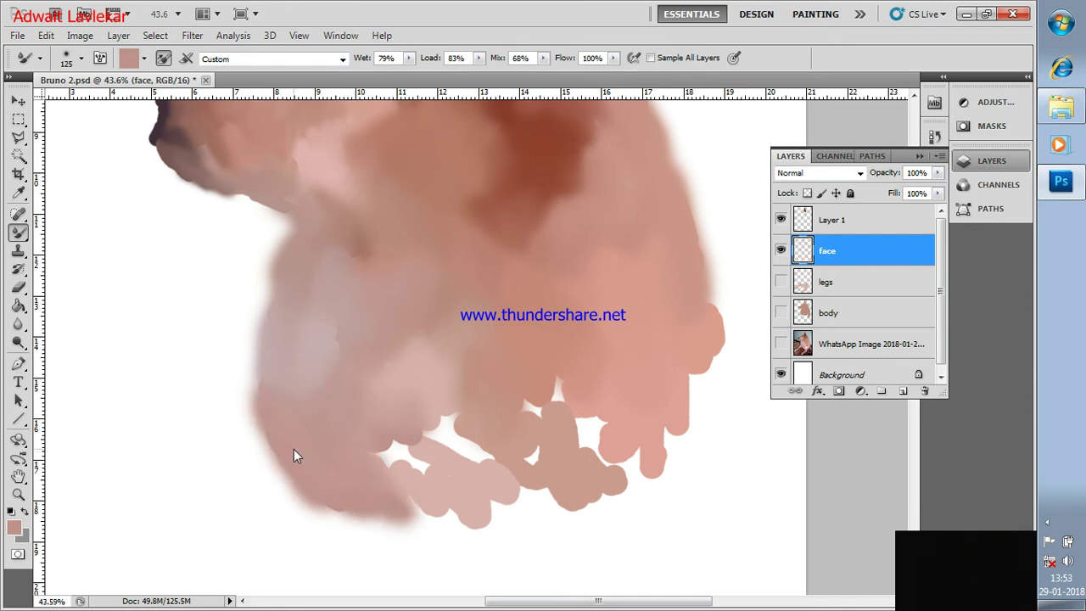
pyautogui.moveTo(414, 428); pyautogui.dragTo(479, 437)
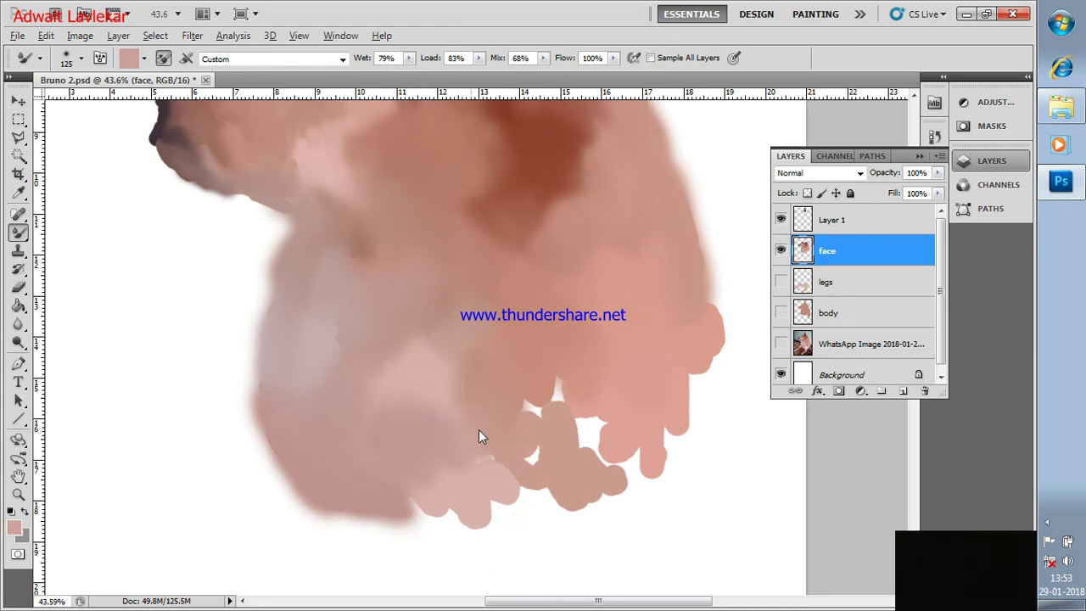
pyautogui.moveTo(503, 399); pyautogui.dragTo(560, 384)
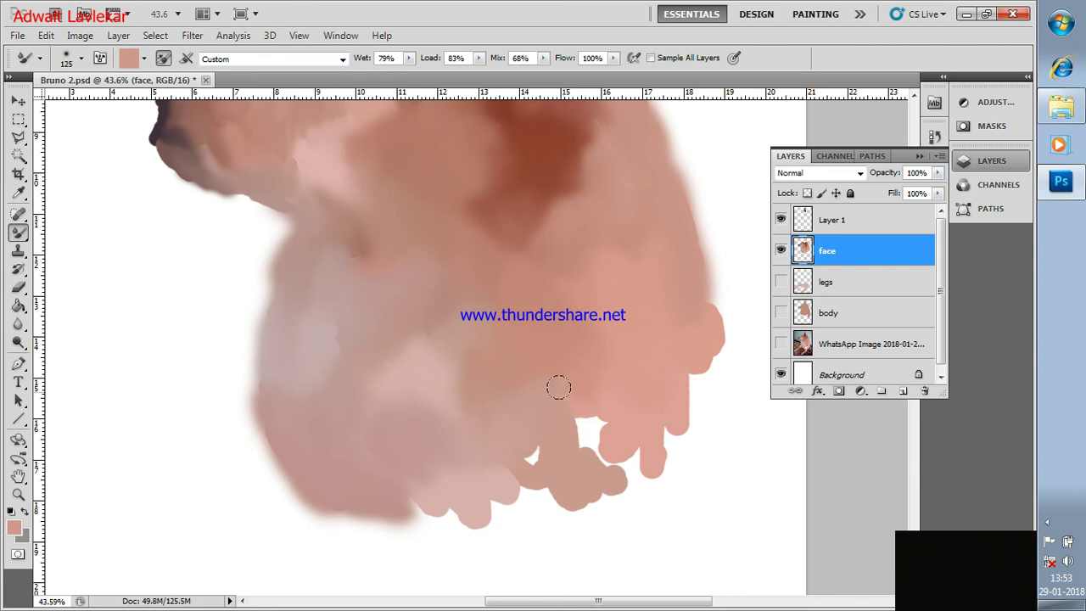
pyautogui.moveTo(565, 444)
pyautogui.mouseDown()
pyautogui.moveTo(523, 451)
pyautogui.moveTo(534, 455)
pyautogui.mouseUp()
pyautogui.moveTo(603, 436)
pyautogui.mouseDown()
pyautogui.moveTo(625, 443)
pyautogui.moveTo(578, 458)
pyautogui.mouseUp()
# Smooth the chest's right edge and the notches along its bottom edge.
pyautogui.keyDown('alt'); pyautogui.click(715, 325); pyautogui.keyUp('alt')
pyautogui.moveTo(708, 323)
pyautogui.mouseDown()
pyautogui.moveTo(674, 419)
pyautogui.moveTo(677, 411)
pyautogui.moveTo(639, 477)
pyautogui.mouseUp()
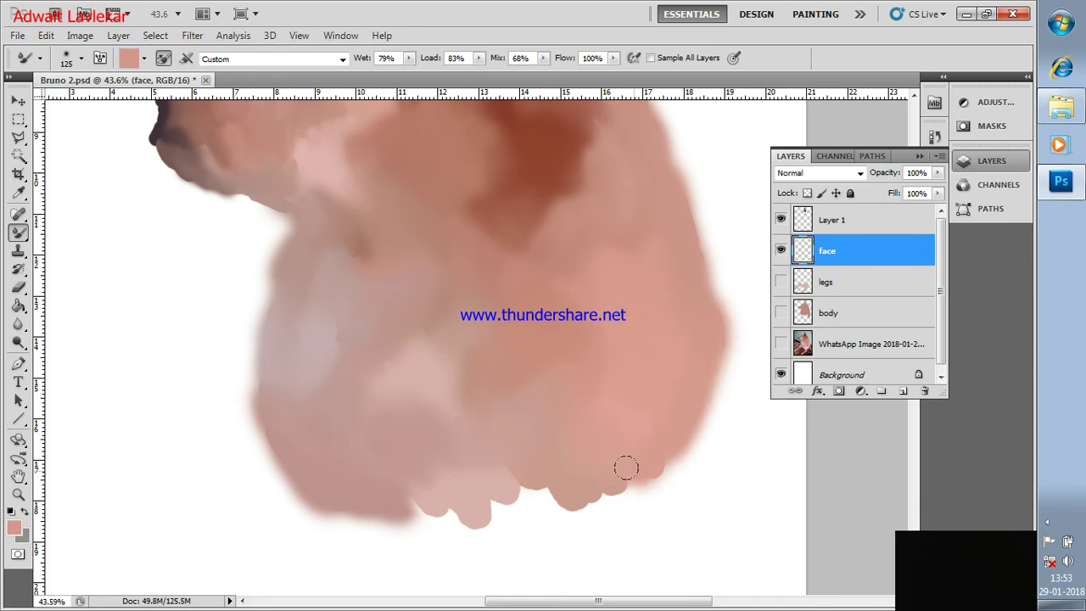
pyautogui.scroll(-2, 472, 498)
pyautogui.scroll(-2, 498, 477)
pyautogui.keyDown('alt'); pyautogui.click(418, 405); pyautogui.keyUp('alt')
pyautogui.moveTo(381, 412)
pyautogui.mouseDown()
pyautogui.moveTo(466, 427)
pyautogui.moveTo(524, 415)
pyautogui.moveTo(536, 394)
pyautogui.moveTo(506, 381)
pyautogui.moveTo(548, 400)
pyautogui.moveTo(616, 387)
pyautogui.moveTo(552, 395)
pyautogui.mouseUp()
pyautogui.scroll(-2, 500, 311)
pyautogui.scroll(-2, 500, 311)
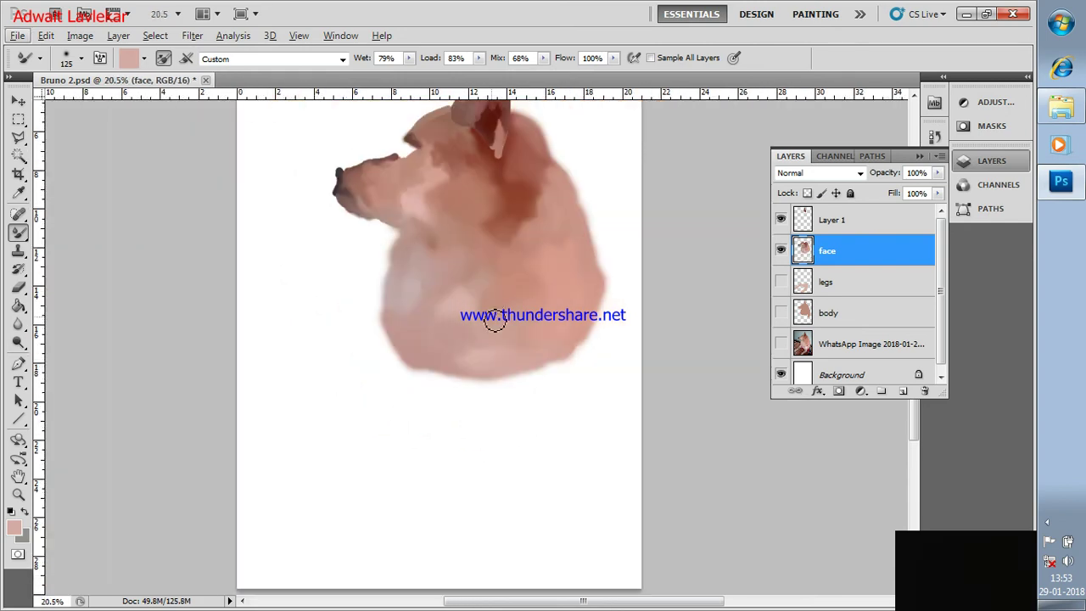
# On Layer 1, blend mauve along the ear's edge and lighten its inner base.
pyautogui.scroll(2, 496, 322)
pyautogui.scroll(2, 496, 322)
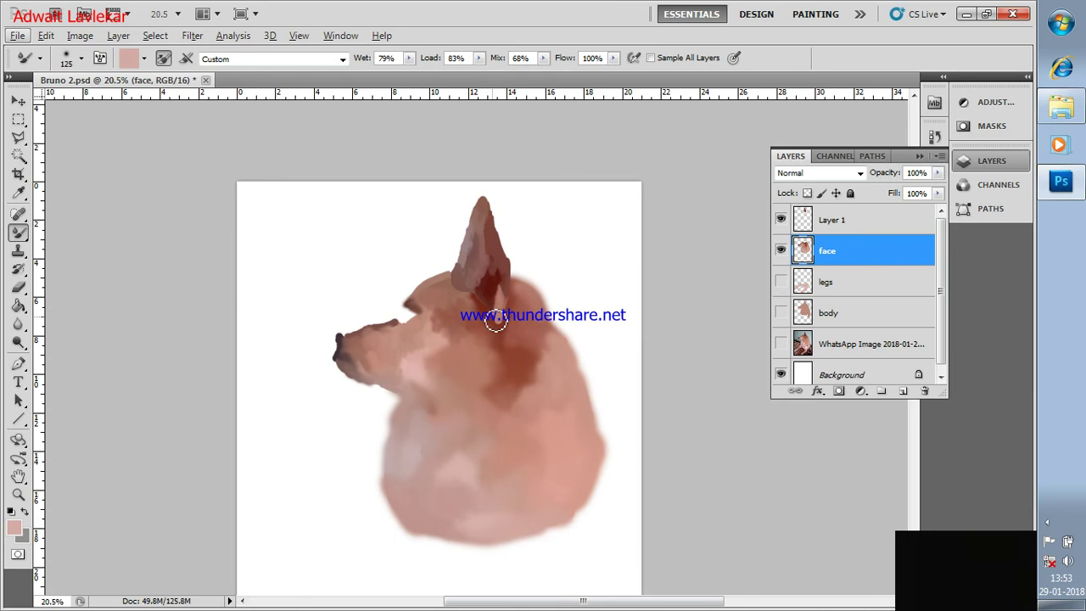
pyautogui.scroll(1, 496, 323)
pyautogui.click(848, 222)
pyautogui.scroll(3, 462, 270)
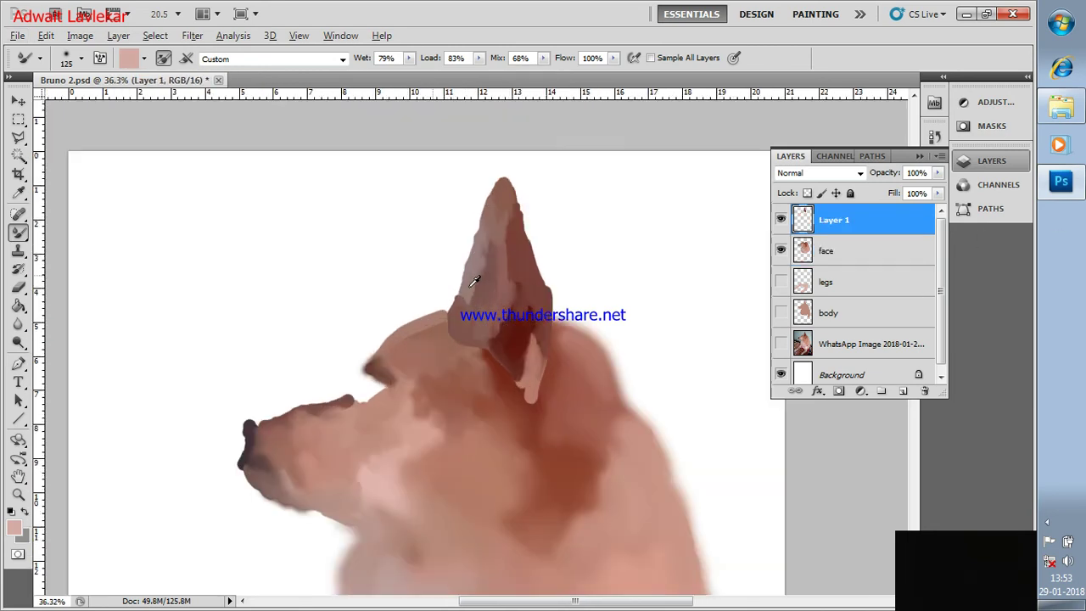
pyautogui.scroll(2, 474, 280)
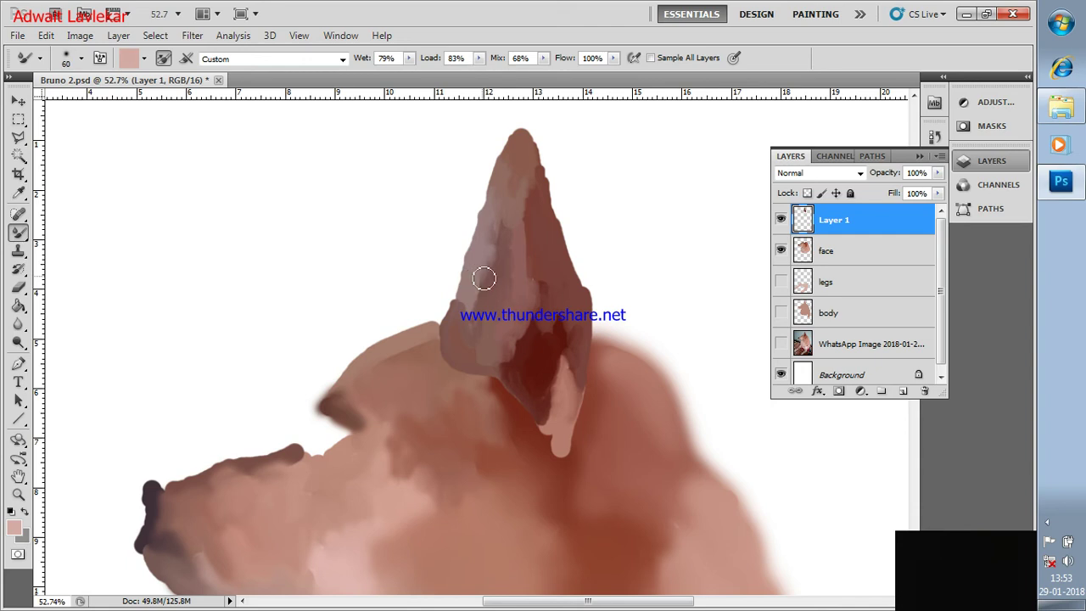
pyautogui.keyDown('alt'); pyautogui.click(485, 255); pyautogui.keyUp('alt')
pyautogui.moveTo(486, 262); pyautogui.dragTo(454, 311)
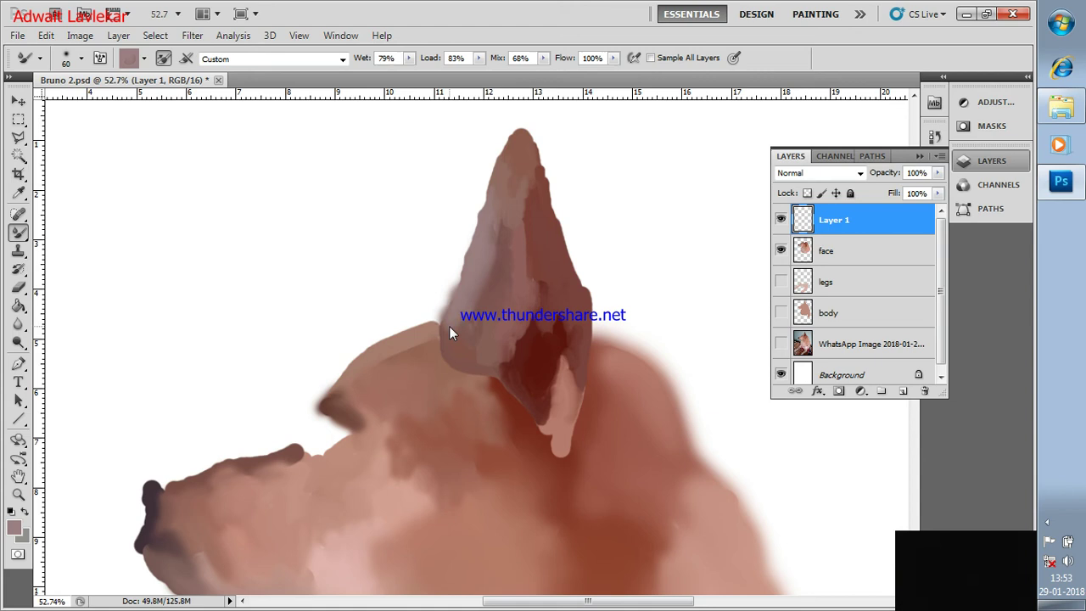
pyautogui.moveTo(469, 365)
pyautogui.mouseDown()
pyautogui.moveTo(511, 373)
pyautogui.moveTo(535, 415)
pyautogui.moveTo(562, 360)
pyautogui.moveTo(548, 436)
pyautogui.moveTo(562, 444)
pyautogui.mouseUp()
# Add dark red to the ear base and repaint the right side of the ear tip.
pyautogui.keyDown('alt'); pyautogui.click(515, 356); pyautogui.keyUp('alt')
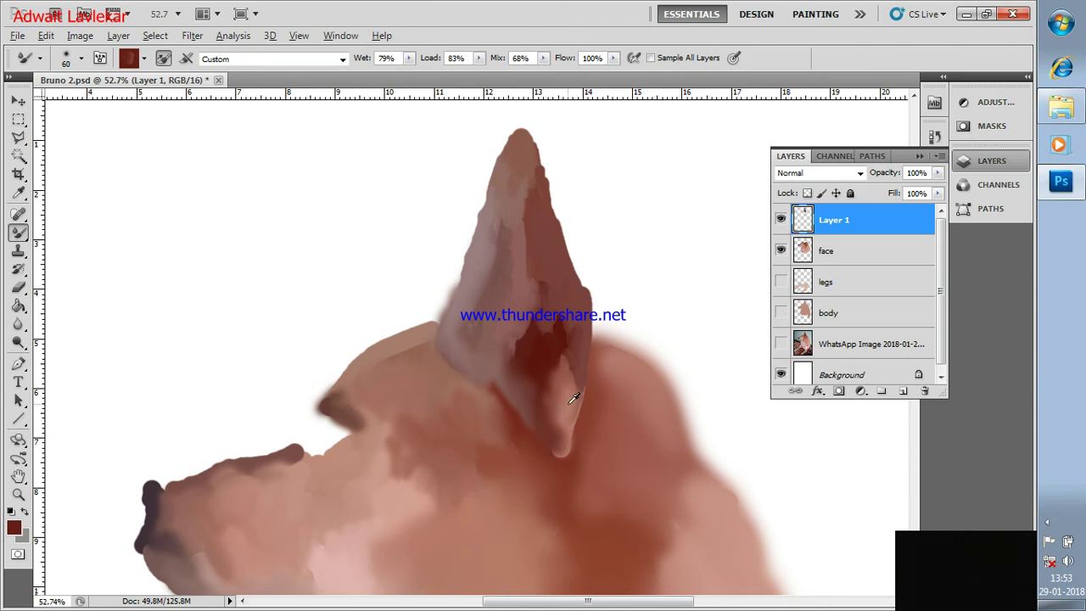
pyautogui.moveTo(574, 400); pyautogui.dragTo(560, 446)
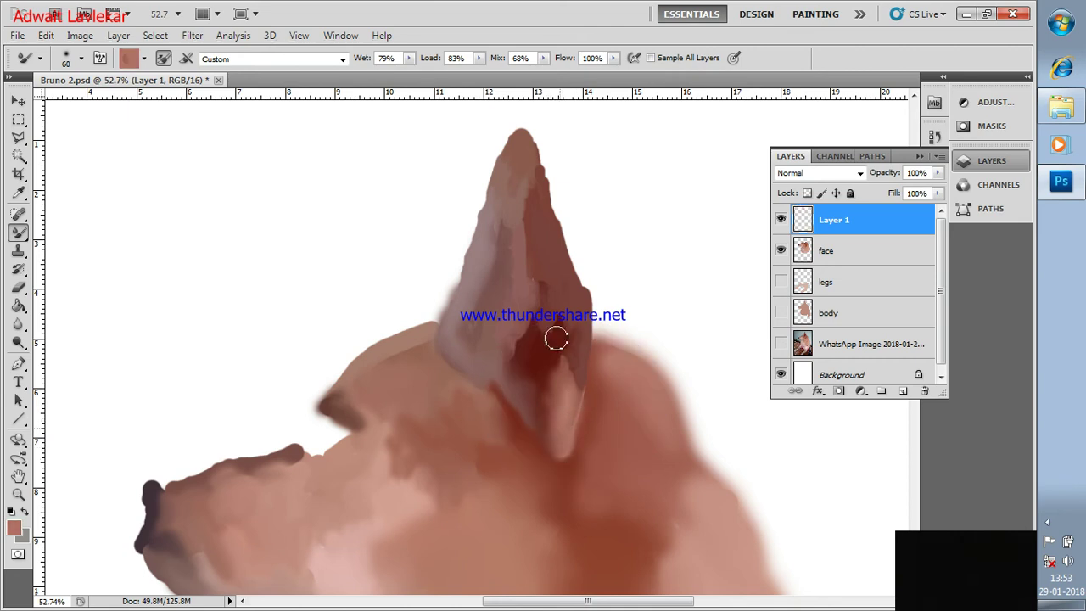
pyautogui.keyDown('alt'); pyautogui.click(534, 250); pyautogui.keyUp('alt')
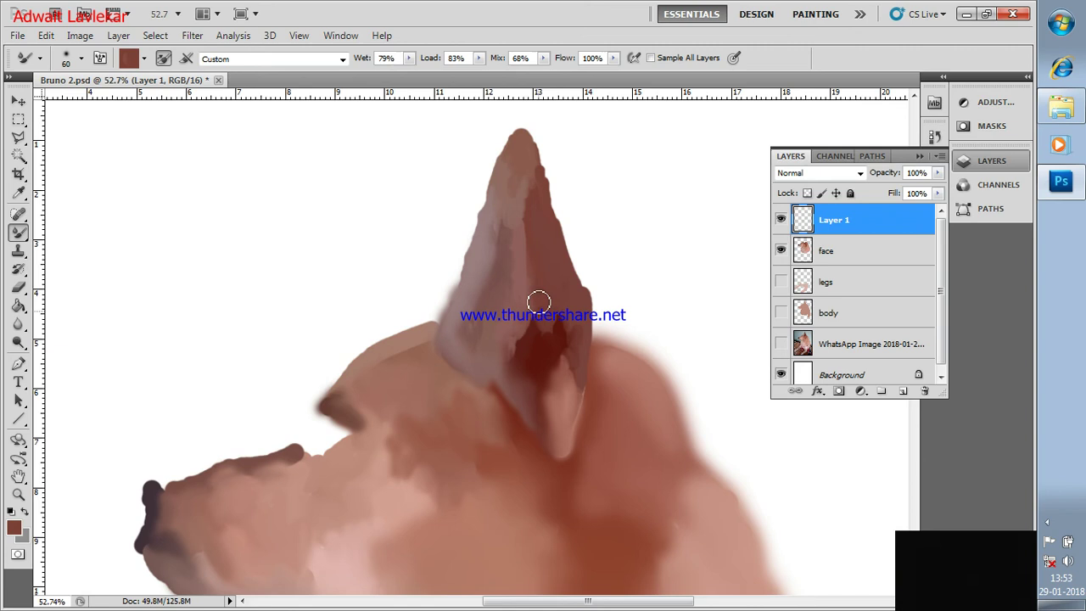
pyautogui.keyDown('alt'); pyautogui.click(560, 331); pyautogui.keyUp('alt')
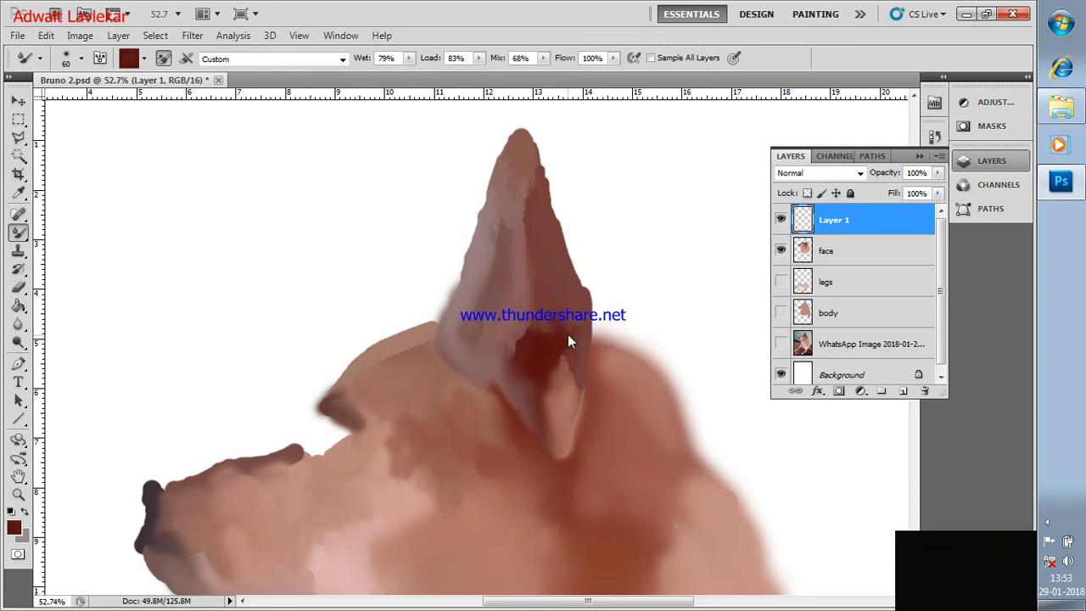
pyautogui.keyDown('alt'); pyautogui.click(525, 171); pyautogui.keyUp('alt')
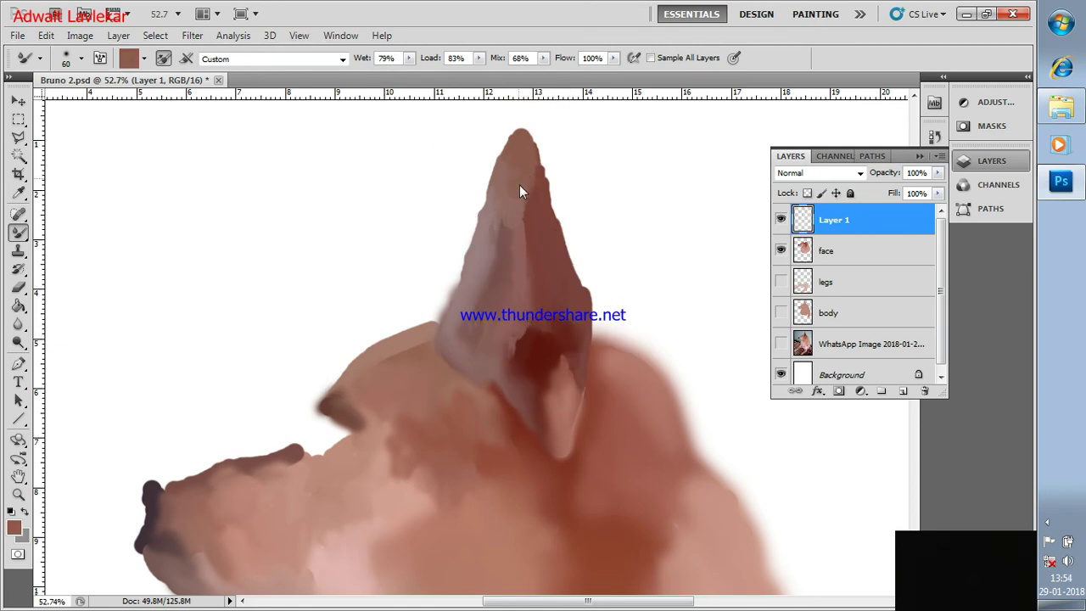
pyautogui.moveTo(512, 171)
pyautogui.mouseDown()
pyautogui.moveTo(538, 175)
pyautogui.moveTo(543, 208)
pyautogui.mouseUp()
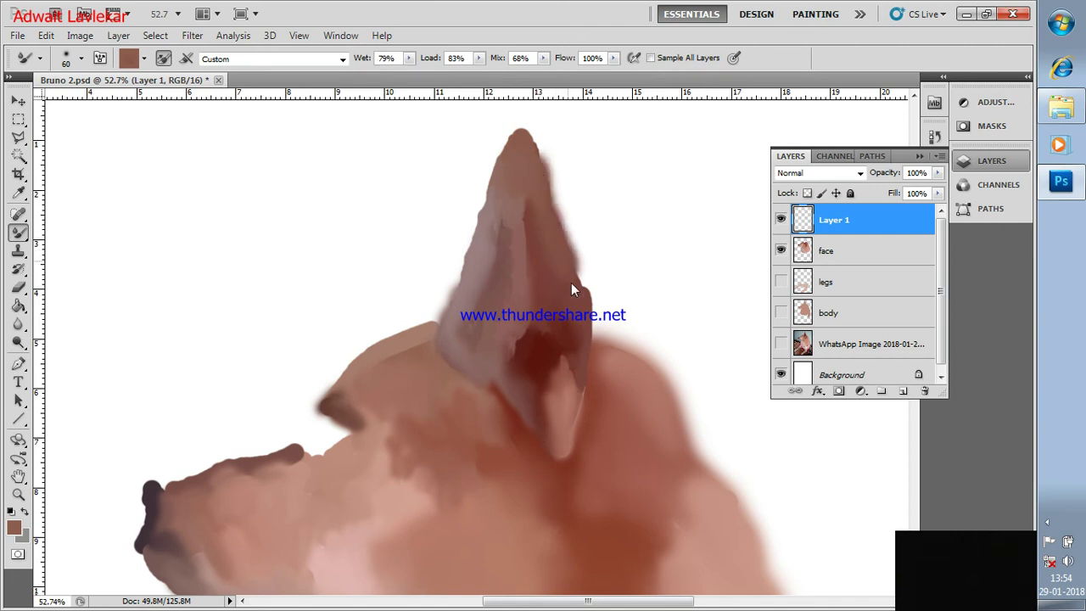
pyautogui.click(578, 348)
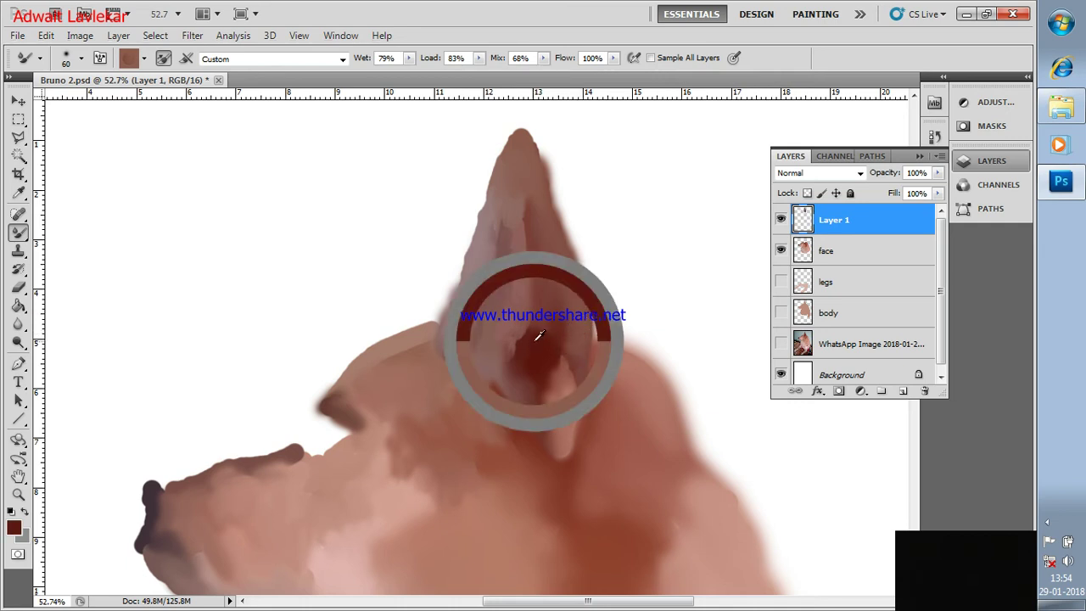
# Blend the ear's left edge and tip, then soften the dark red base to pink.
pyautogui.keyDown('alt'); pyautogui.click(495, 232); pyautogui.keyUp('alt')
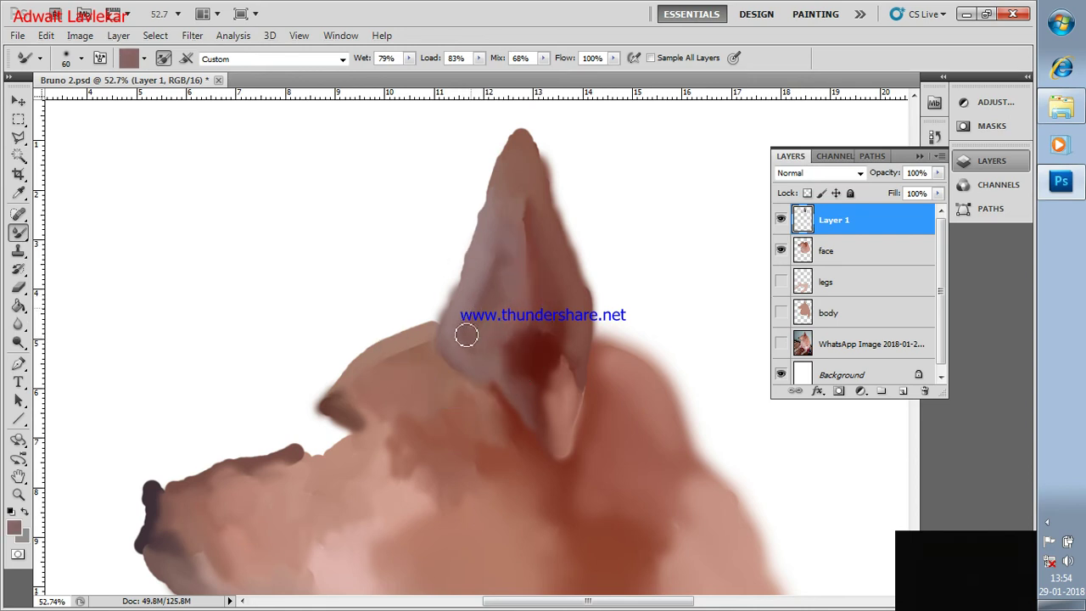
pyautogui.moveTo(469, 343)
pyautogui.mouseDown()
pyautogui.moveTo(515, 153)
pyautogui.moveTo(485, 231)
pyautogui.mouseUp()
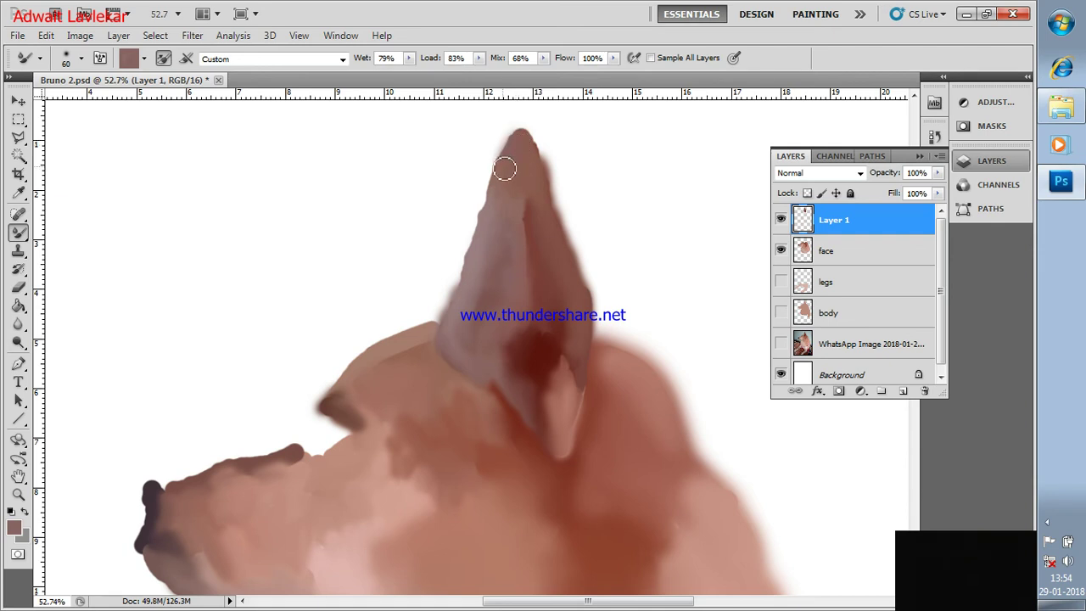
pyautogui.moveTo(473, 270); pyautogui.dragTo(472, 284)
pyautogui.moveTo(518, 161)
pyautogui.mouseDown()
pyautogui.moveTo(519, 140)
pyautogui.moveTo(535, 215)
pyautogui.mouseUp()
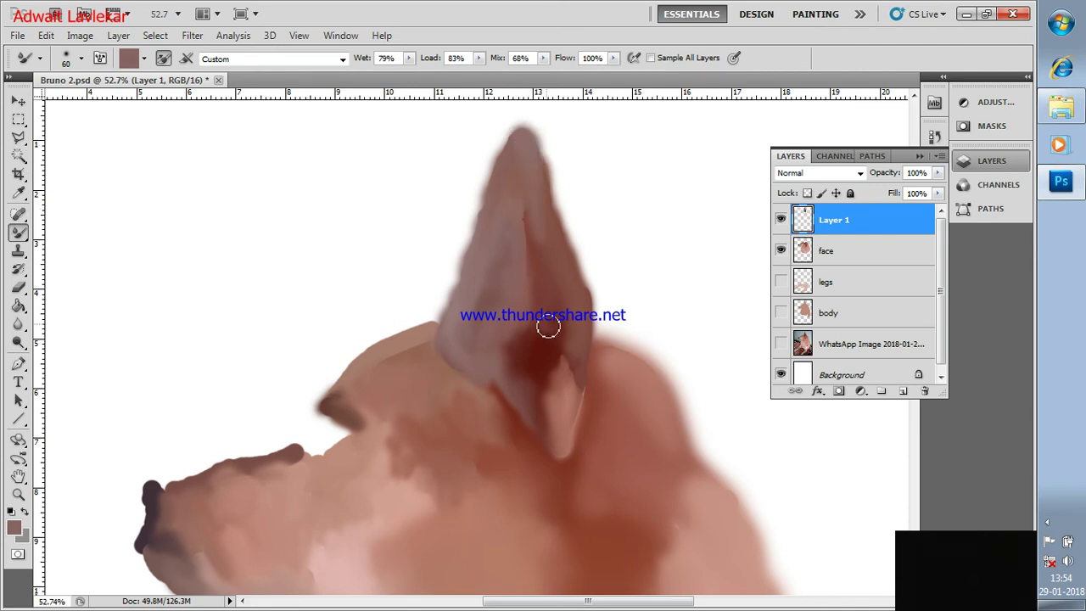
pyautogui.keyDown('alt'); pyautogui.click(560, 357); pyautogui.keyUp('alt')
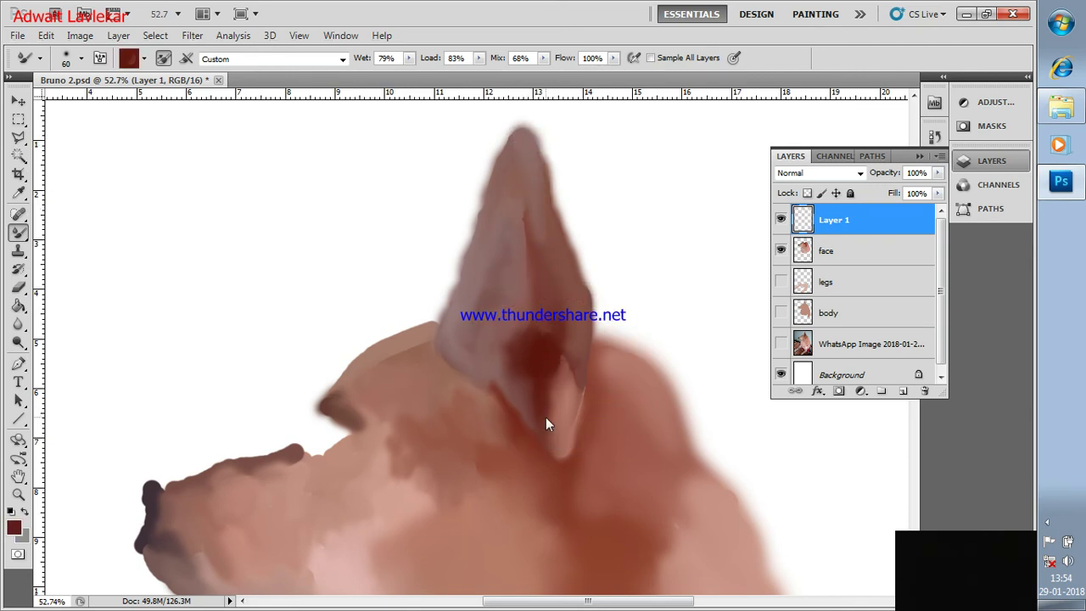
pyautogui.moveTo(572, 366); pyautogui.dragTo(576, 382)
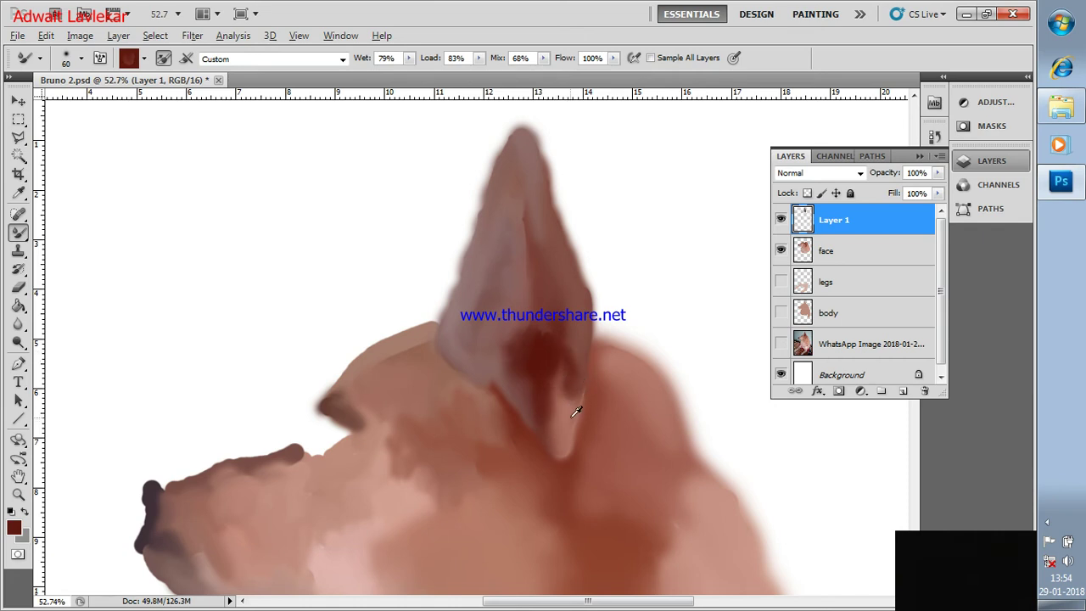
pyautogui.keyDown('alt'); pyautogui.click(576, 412); pyautogui.keyUp('alt')
pyautogui.moveTo(574, 374)
pyautogui.mouseDown()
pyautogui.moveTo(577, 366)
pyautogui.moveTo(561, 413)
pyautogui.moveTo(586, 449)
pyautogui.moveTo(582, 396)
pyautogui.moveTo(563, 456)
pyautogui.moveTo(563, 441)
pyautogui.mouseUp()
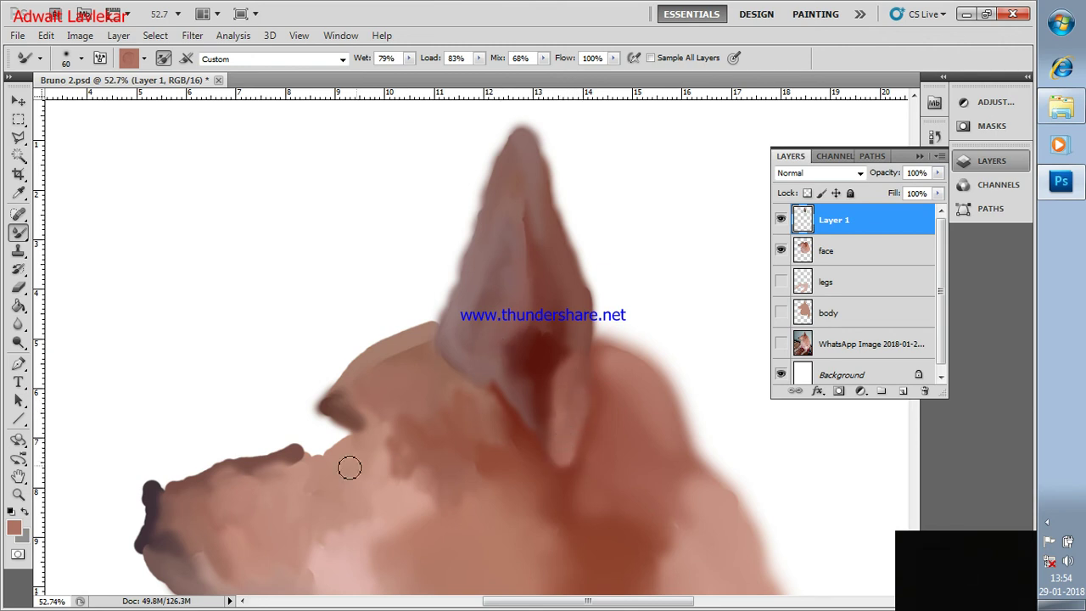
# Sample the muzzle tip's dark colour and change options from a Layers panel context menu.
pyautogui.keyDown('alt'); pyautogui.click(155, 499); pyautogui.keyUp('alt')
pyautogui.click(1048, 522)
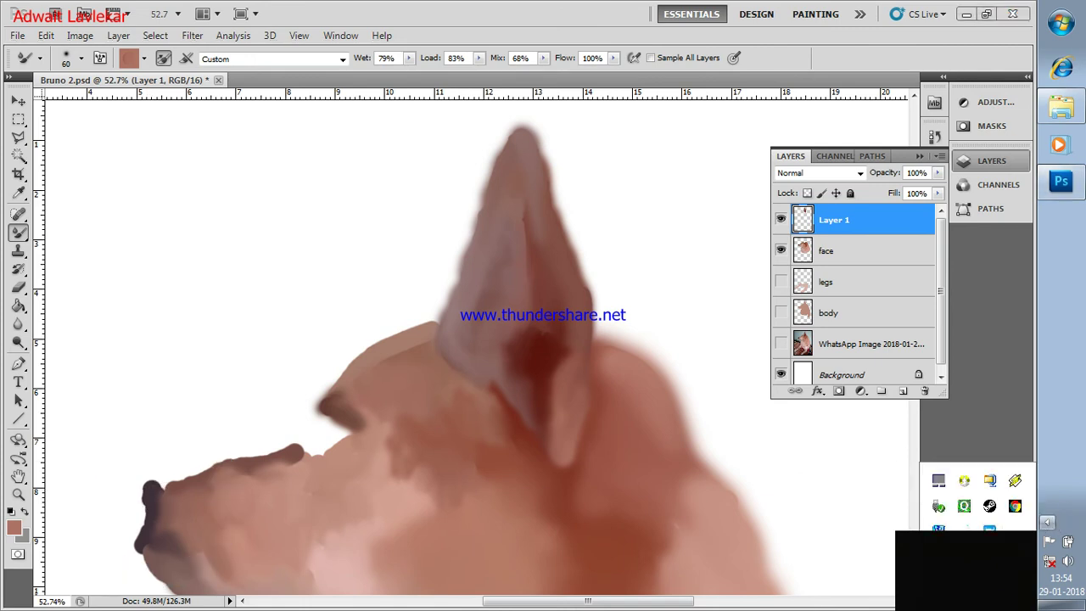
pyautogui.rightClick(938, 528)
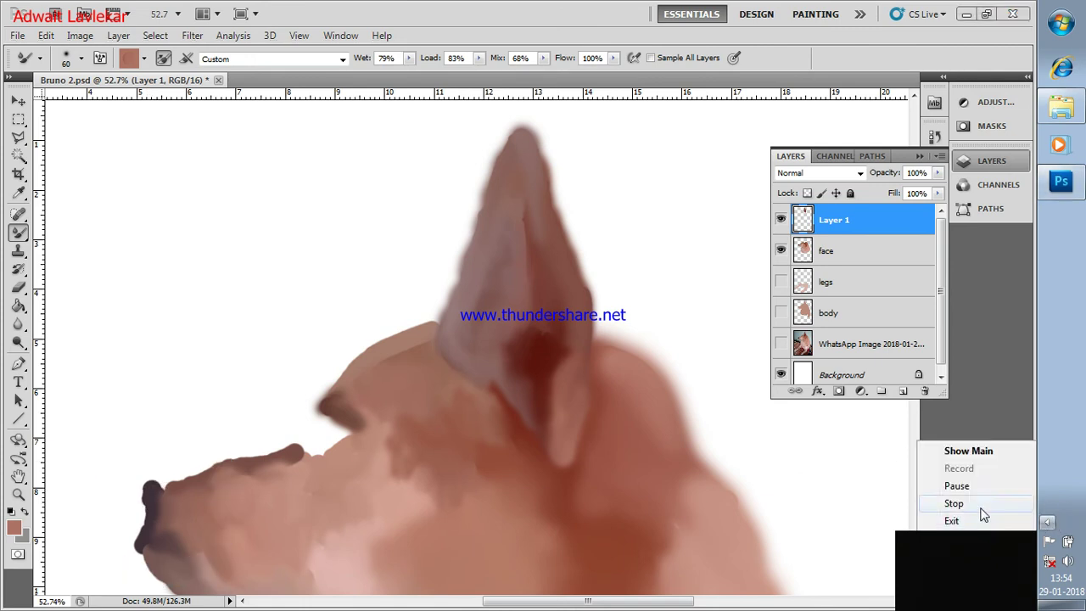
pyautogui.click(978, 488)
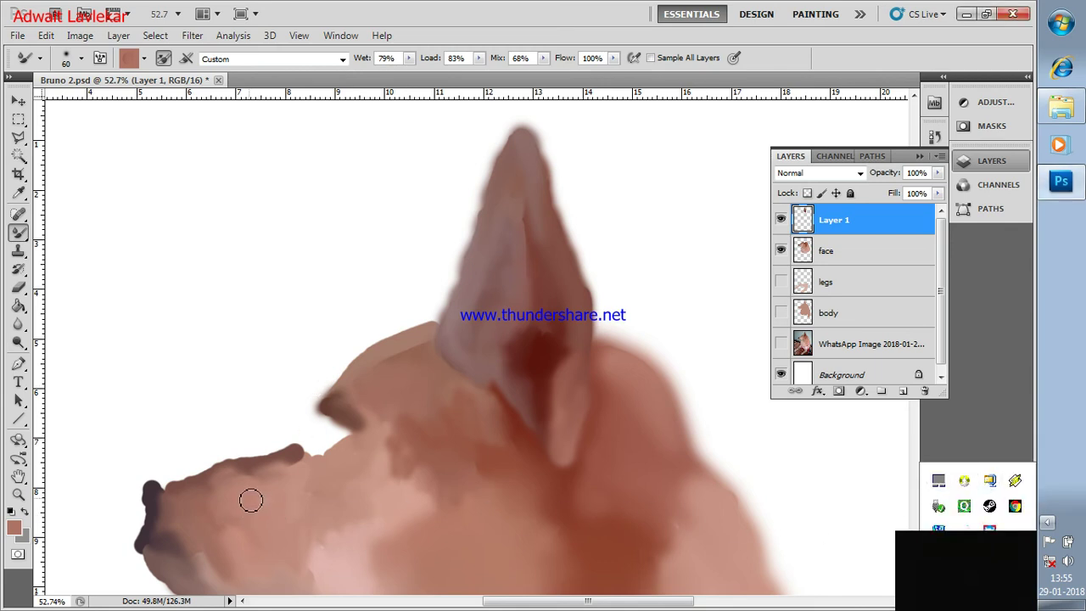
# Smooth and lighten the upper snout edge on Layer 1, then make the face layer active.
pyautogui.moveTo(299, 449); pyautogui.dragTo(294, 455)
pyautogui.keyDown('alt'); pyautogui.click(288, 448); pyautogui.keyUp('alt')
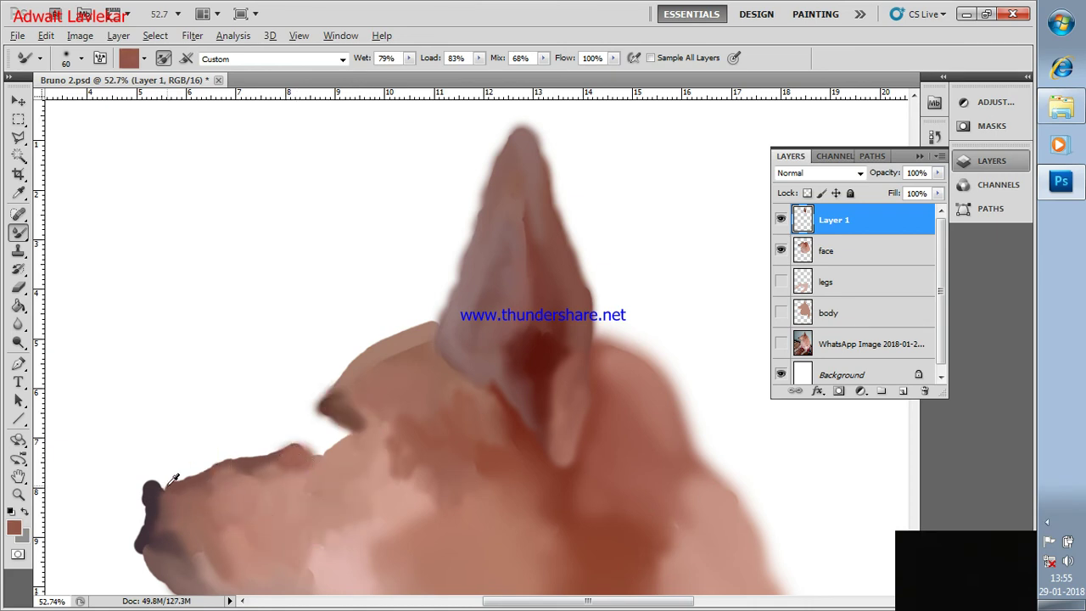
pyautogui.moveTo(218, 474)
pyautogui.mouseDown()
pyautogui.moveTo(299, 457)
pyautogui.moveTo(180, 491)
pyautogui.mouseUp()
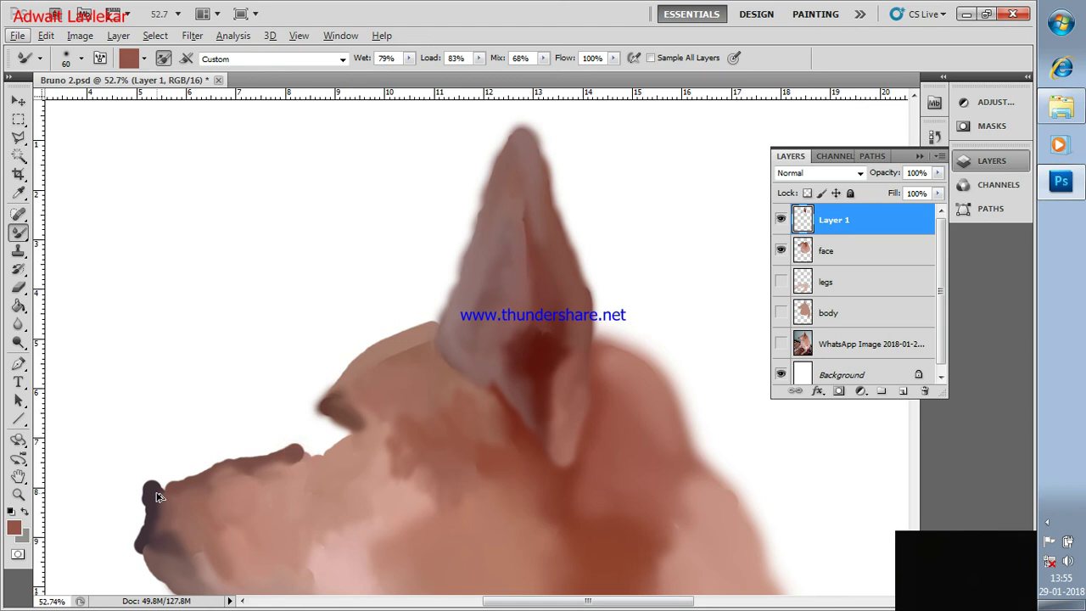
pyautogui.click(860, 246)
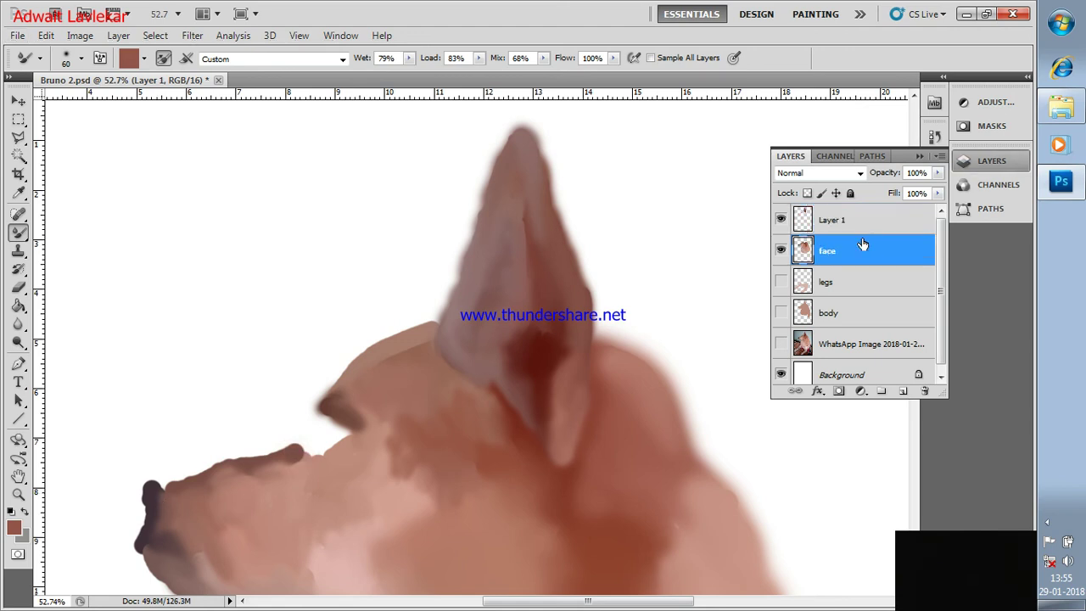
# Blend and darken the upper snout edge and the nose outline.
pyautogui.keyDown('alt'); pyautogui.click(297, 448); pyautogui.keyUp('alt')
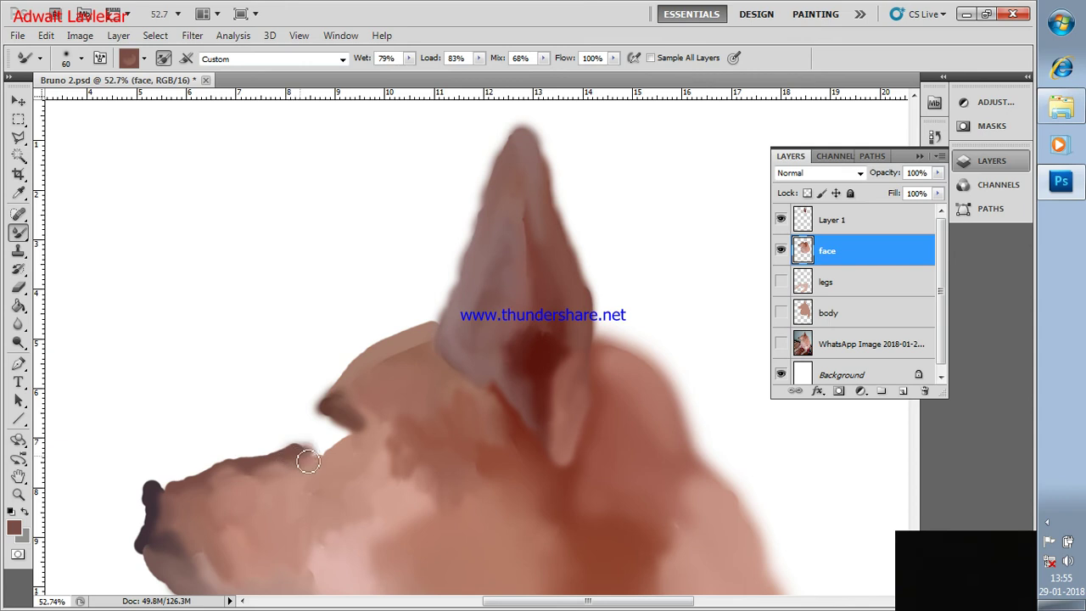
pyautogui.moveTo(308, 458)
pyautogui.mouseDown()
pyautogui.moveTo(196, 484)
pyautogui.moveTo(291, 451)
pyautogui.moveTo(274, 450)
pyautogui.moveTo(235, 476)
pyautogui.moveTo(233, 467)
pyautogui.moveTo(162, 489)
pyautogui.moveTo(213, 475)
pyautogui.moveTo(145, 513)
pyautogui.moveTo(155, 521)
pyautogui.moveTo(145, 549)
pyautogui.moveTo(192, 525)
pyautogui.mouseUp()
pyautogui.keyDown('alt'); pyautogui.click(154, 497); pyautogui.keyUp('alt')
pyautogui.scroll(-3, 371, 475)
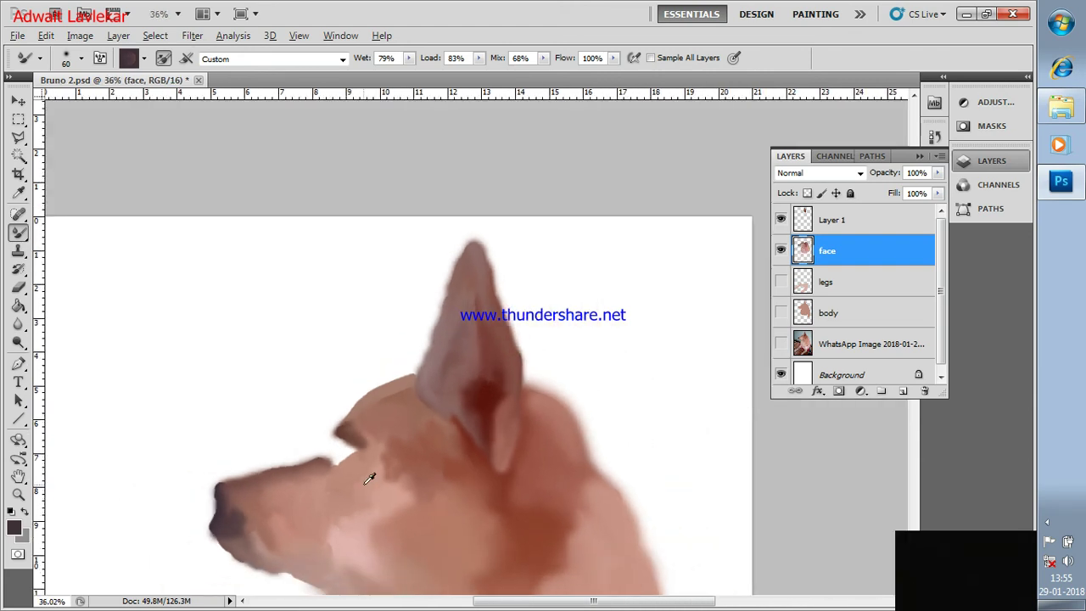
pyautogui.scroll(-3, 369, 479)
pyautogui.scroll(5, 376, 473)
pyautogui.scroll(3, 370, 473)
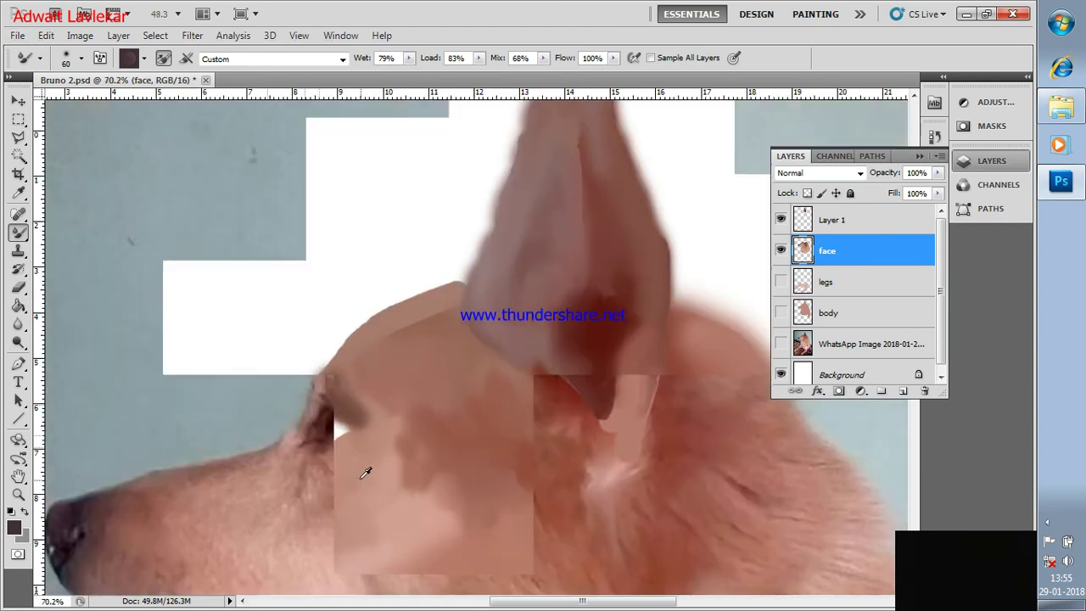
# Soften the jaw and mouth edge with light brown, then zoom out to the whole dog.
pyautogui.keyDown('alt'); pyautogui.click(346, 446); pyautogui.keyUp('alt')
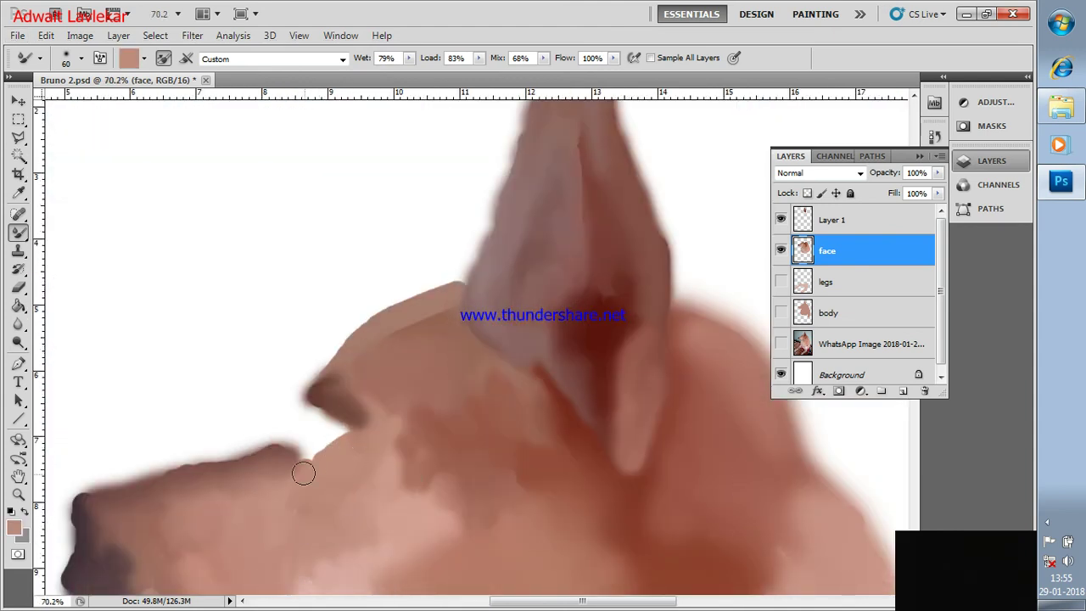
pyautogui.moveTo(304, 473)
pyautogui.mouseDown()
pyautogui.moveTo(279, 453)
pyautogui.moveTo(339, 441)
pyautogui.mouseUp()
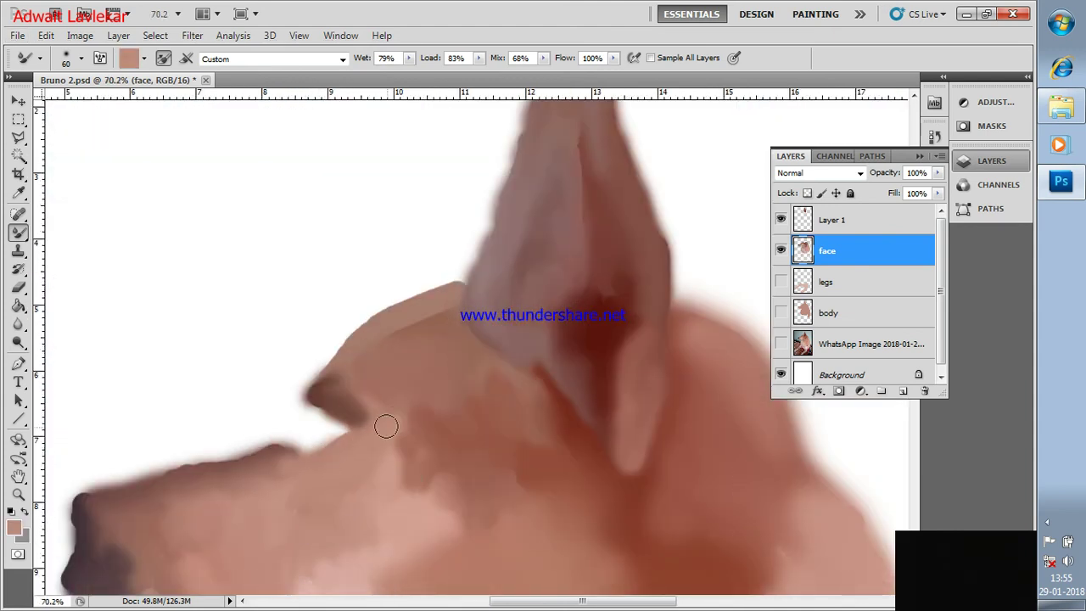
pyautogui.scroll(-2, 360, 432)
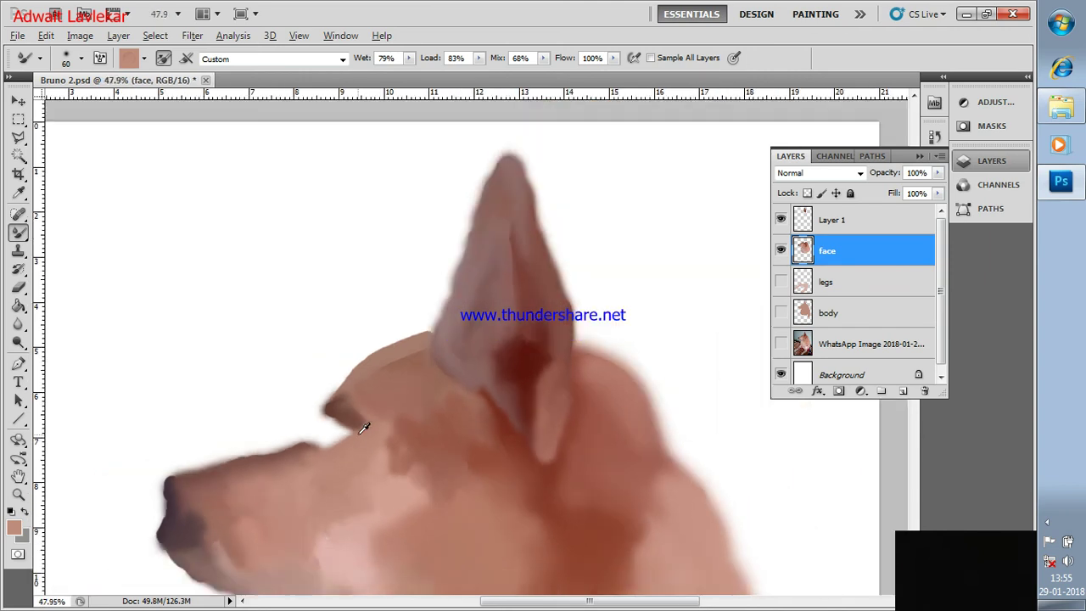
pyautogui.keyDown('alt'); pyautogui.scroll(-2, 361, 431); pyautogui.keyUp('alt')
pyautogui.keyDown('alt'); pyautogui.scroll(-1, 481, 478); pyautogui.keyUp('alt')
pyautogui.scroll(-2, 480, 479)
pyautogui.scroll(-3, 480, 479)
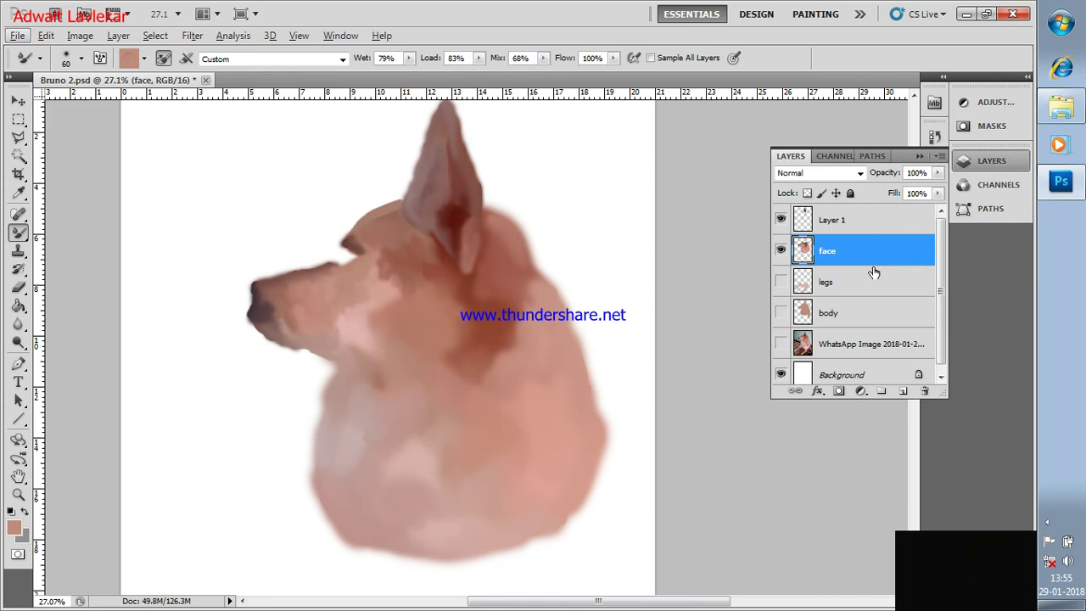
# Show the WhatsApp Image photo, hide the face layer, and add a new layer named 'eye'.
pyautogui.click(780, 344)
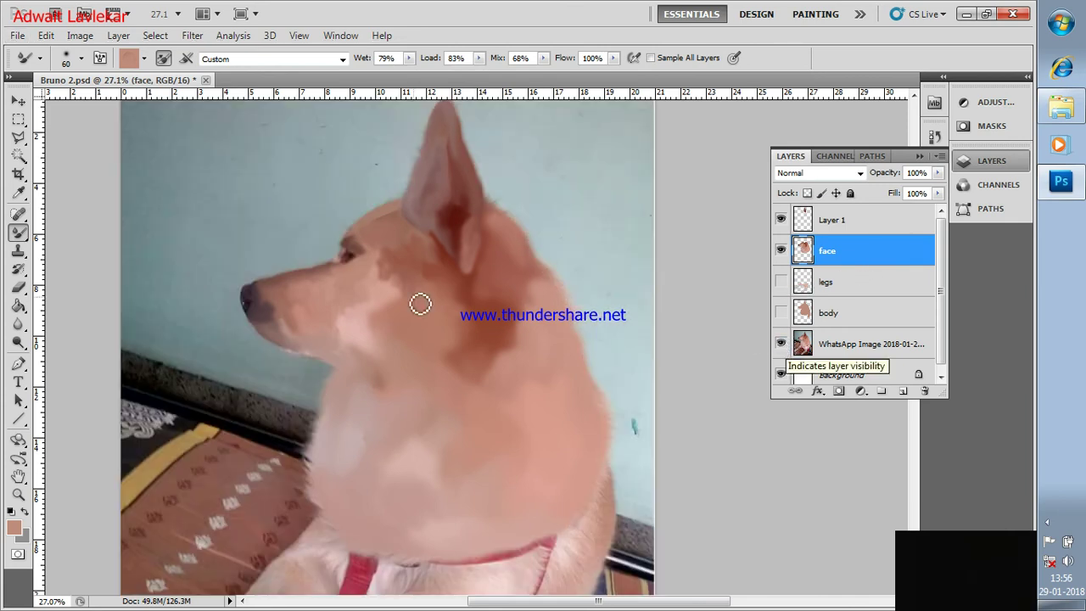
pyautogui.click(781, 221)
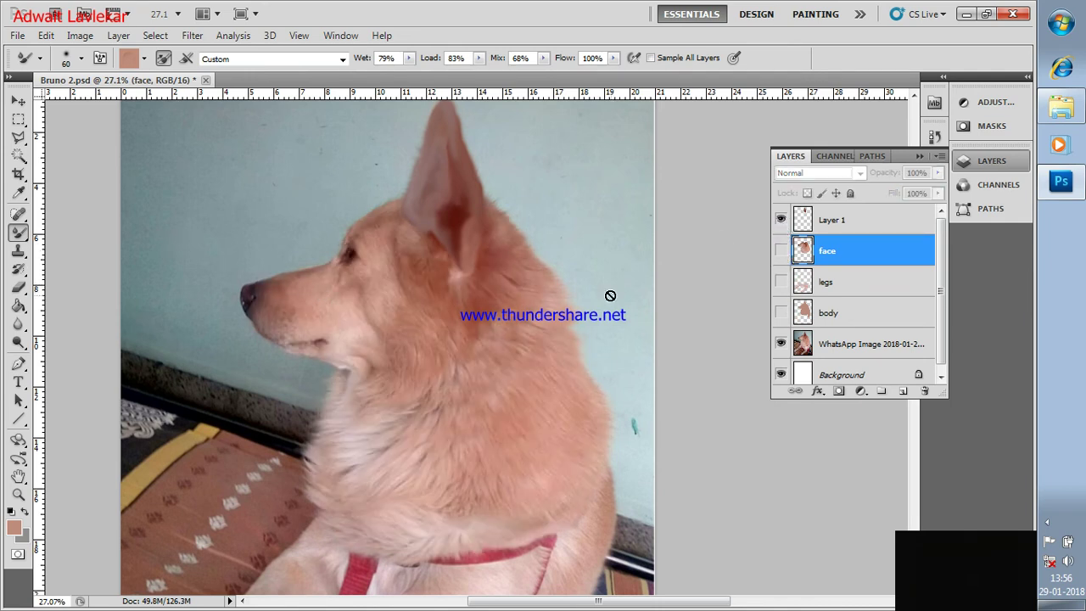
pyautogui.click(902, 393)
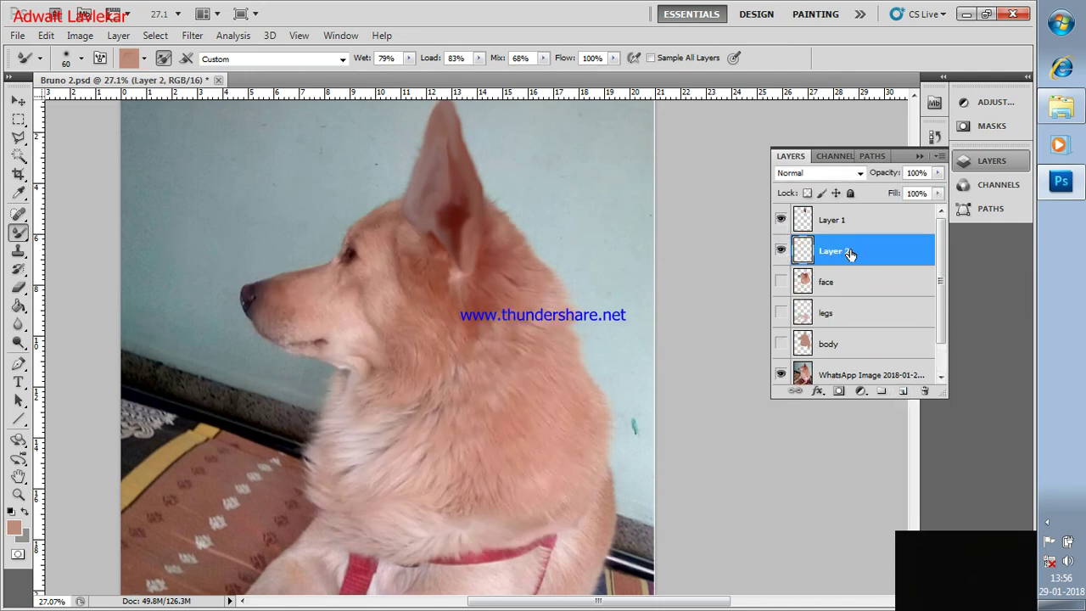
pyautogui.doubleClick(850, 253)
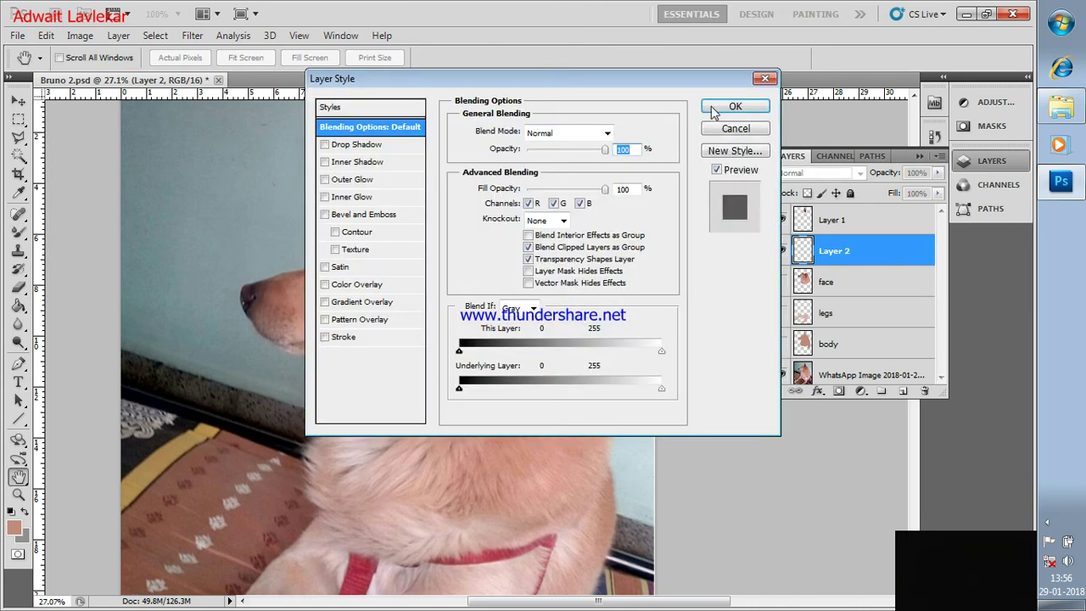
pyautogui.click(732, 107)
pyautogui.doubleClick(834, 251)
pyautogui.write('eye')
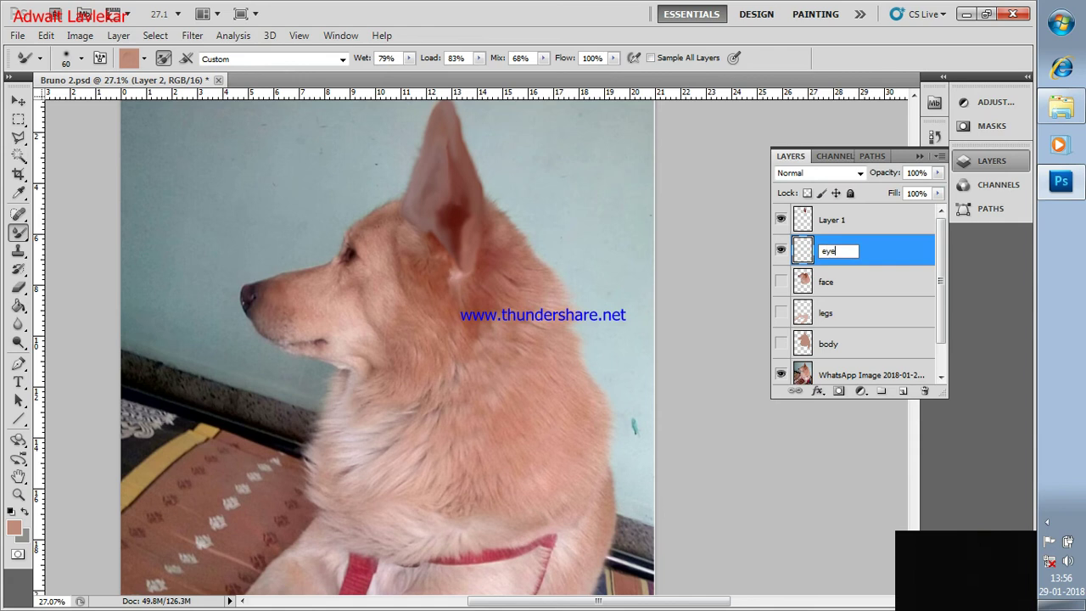
pyautogui.press('Return')
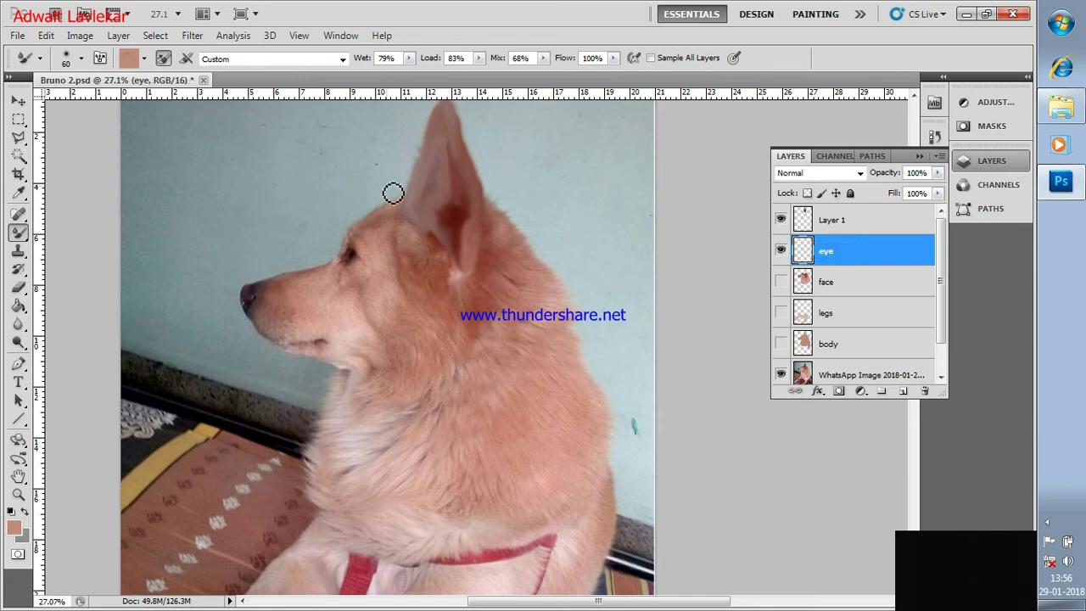
# Switch to the regular Brush Tool and paint the dog's eye solid dark brown.
pyautogui.rightClick(26, 237)
pyautogui.click(93, 231)
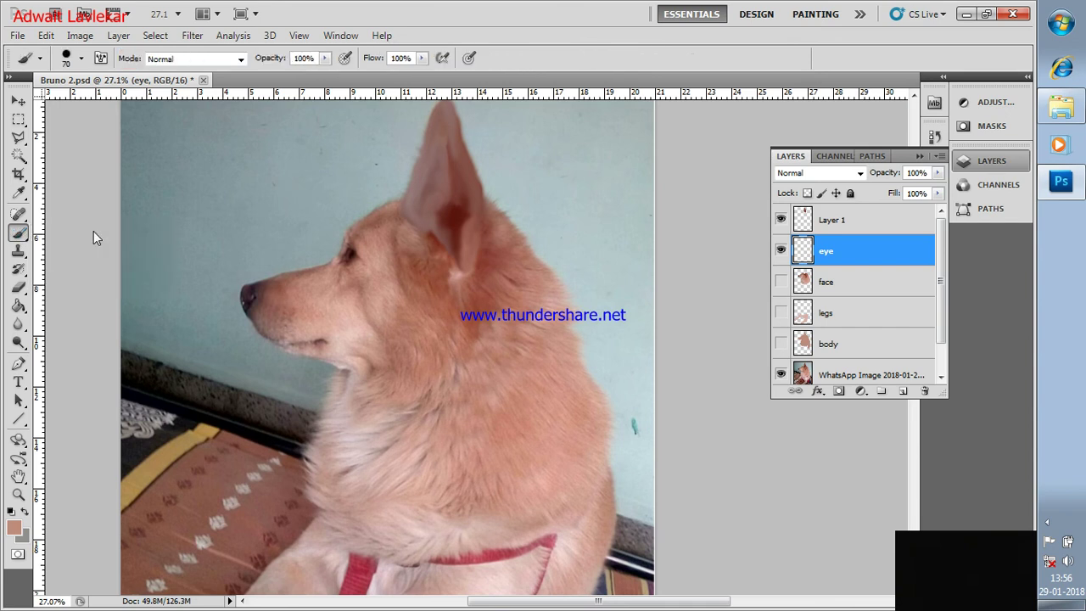
pyautogui.scroll(1, 397, 265)
pyautogui.scroll(3, 397, 265)
pyautogui.scroll(2, 356, 254)
pyautogui.scroll(1, 326, 246)
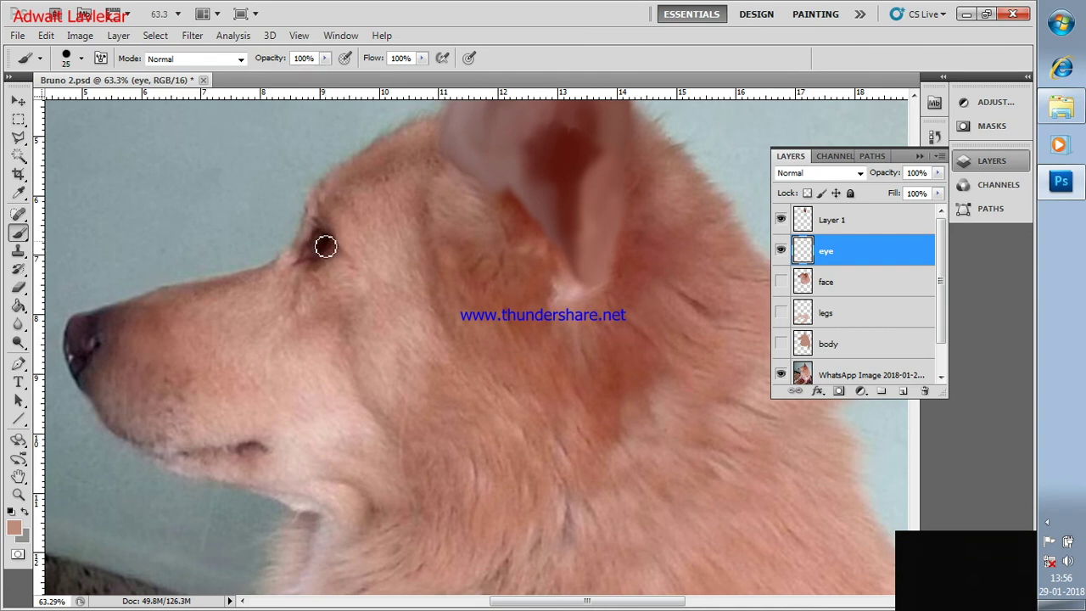
pyautogui.keyDown('alt'); pyautogui.click(323, 240); pyautogui.keyUp('alt')
pyautogui.moveTo(327, 251)
pyautogui.mouseDown()
pyautogui.moveTo(322, 243)
pyautogui.moveTo(321, 262)
pyautogui.moveTo(340, 255)
pyautogui.moveTo(325, 233)
pyautogui.moveTo(323, 246)
pyautogui.mouseUp()
pyautogui.click(903, 394)
# Name the new layer 'nows' and paint the dog's nose dark brown.
pyautogui.doubleClick(836, 252)
pyautogui.write('nose')
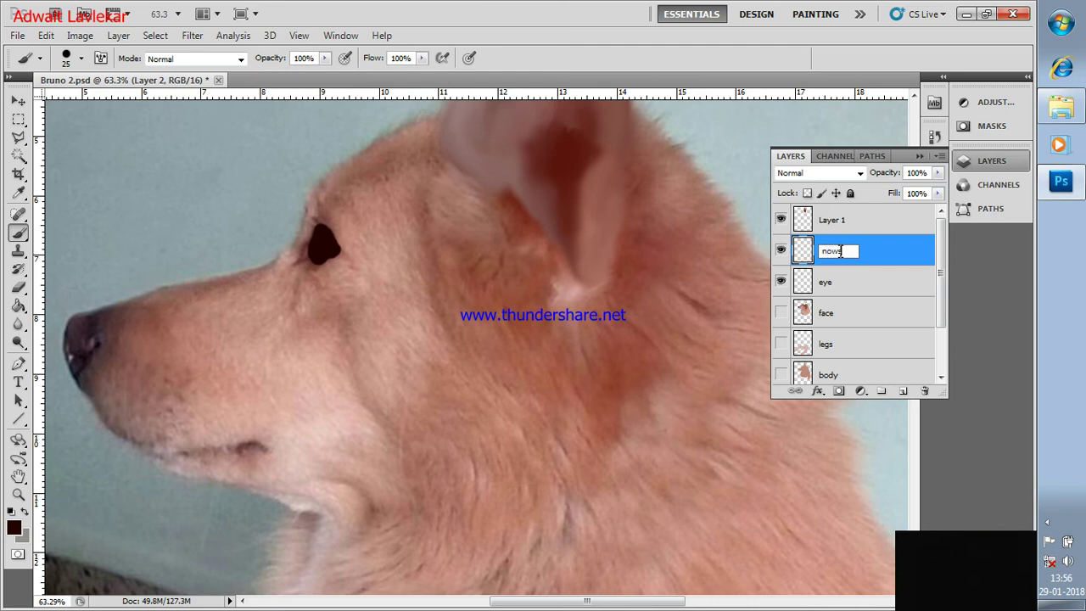
pyautogui.write('w')
pyautogui.press('Return')
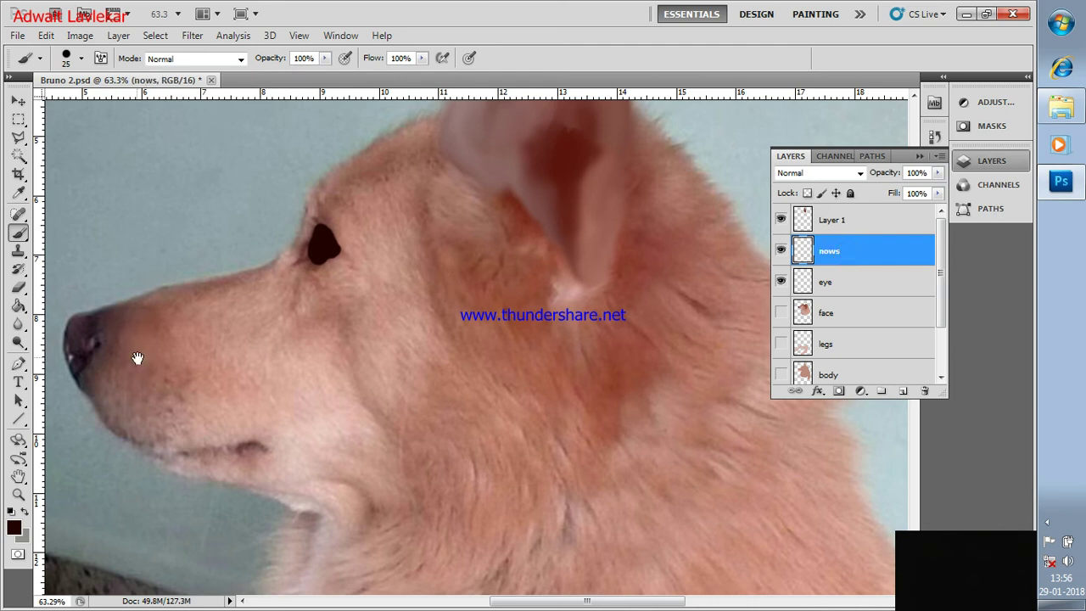
pyautogui.moveTo(138, 357); pyautogui.dragTo(316, 333)
pyautogui.scroll(1, 250, 322)
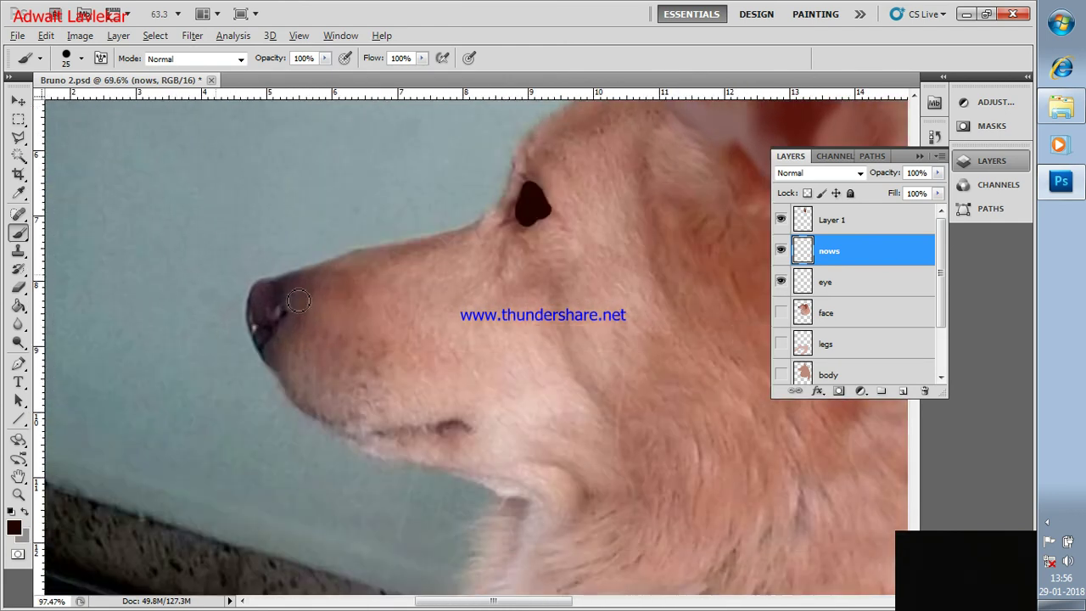
pyautogui.scroll(7, 302, 304)
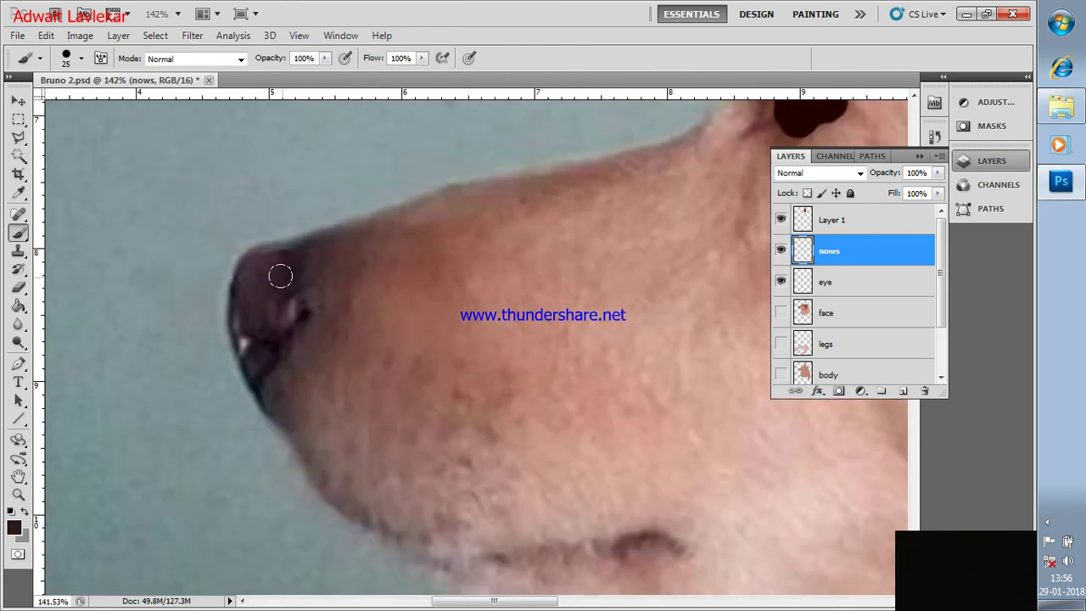
pyautogui.moveTo(283, 264)
pyautogui.mouseDown()
pyautogui.moveTo(262, 308)
pyautogui.moveTo(261, 272)
pyautogui.moveTo(249, 294)
pyautogui.moveTo(255, 359)
pyautogui.moveTo(291, 316)
pyautogui.moveTo(271, 332)
pyautogui.moveTo(245, 301)
pyautogui.moveTo(240, 321)
pyautogui.mouseUp()
pyautogui.keyDown('alt'); pyautogui.click(255, 265); pyautogui.keyUp('alt')
pyautogui.keyDown('alt'); pyautogui.click(260, 349); pyautogui.keyUp('alt')
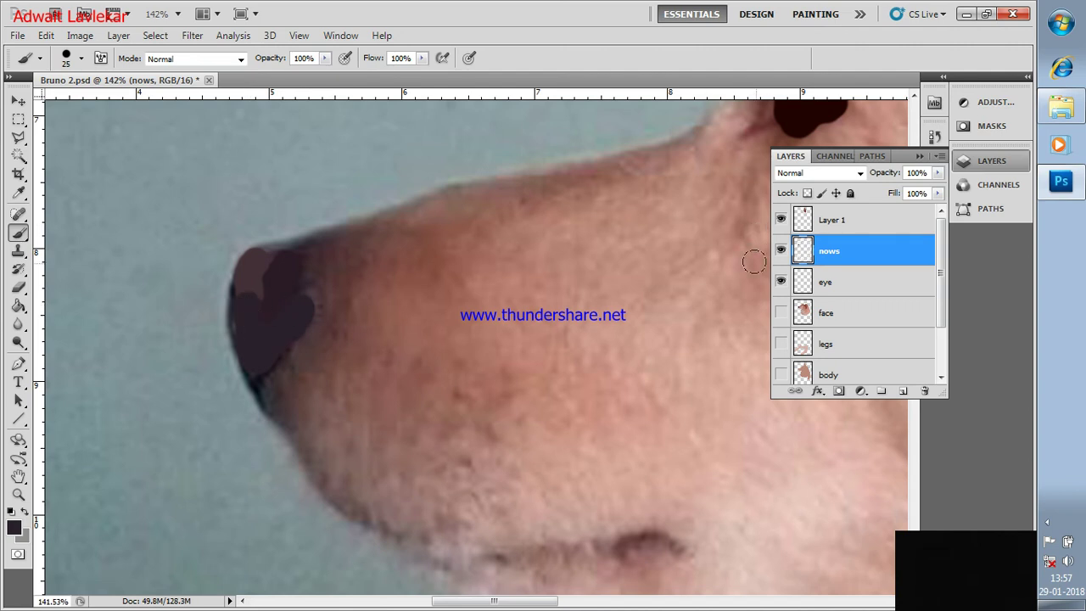
# Blend the dark nose patches together with the Mixer Brush Tool.
pyautogui.rightClick(20, 235)
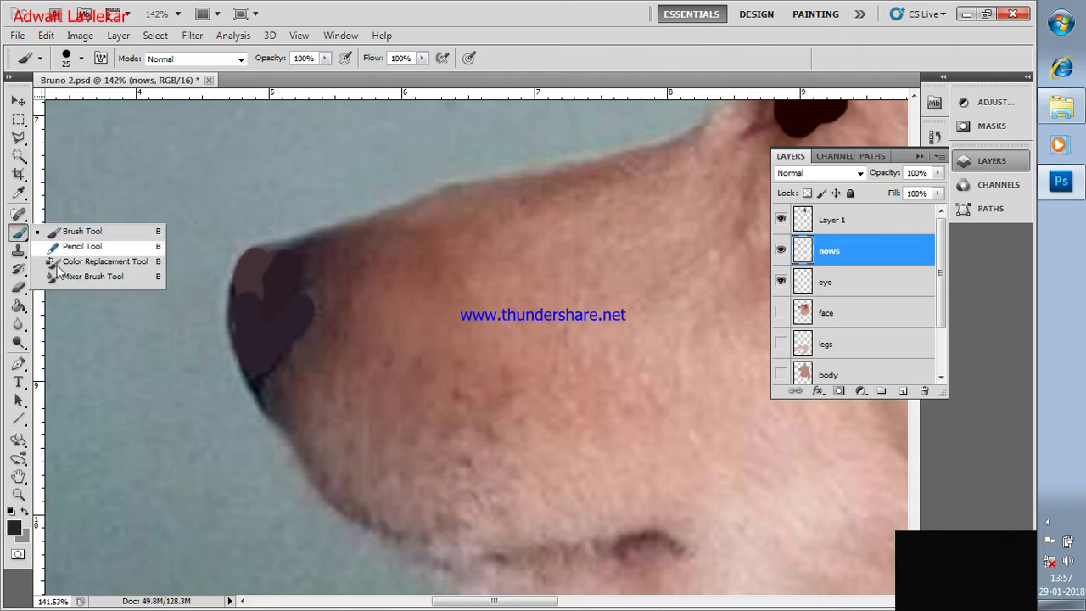
pyautogui.click(66, 277)
pyautogui.moveTo(268, 282); pyautogui.dragTo(247, 270)
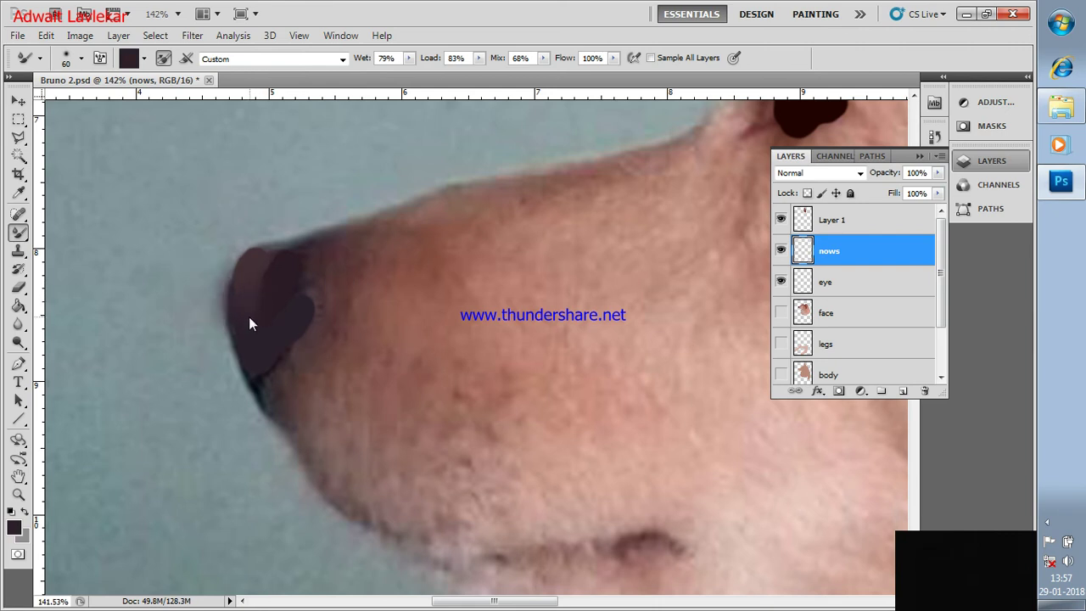
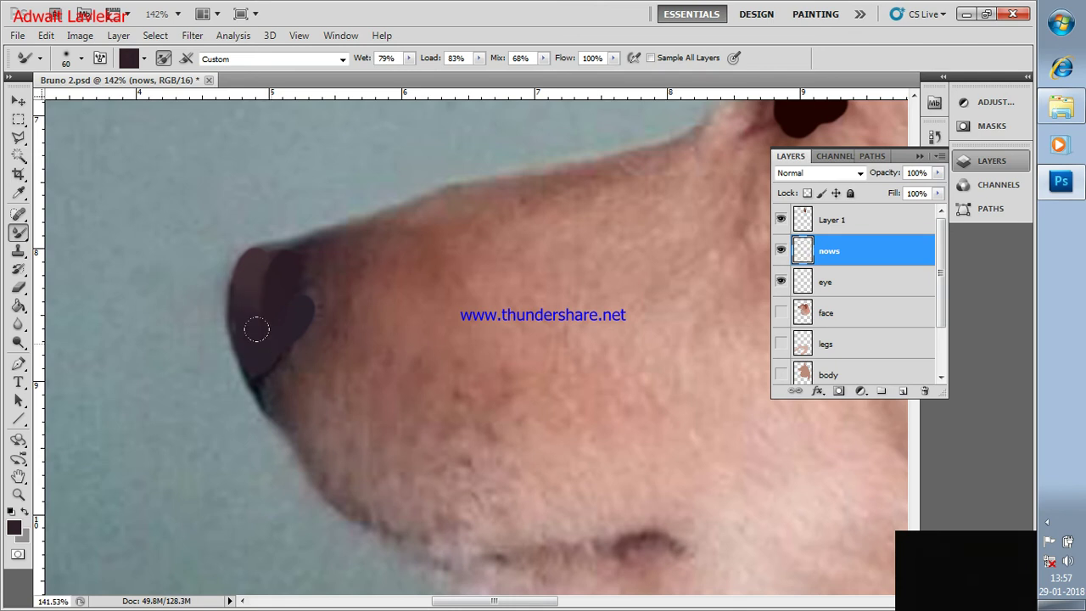
# Choose the hard round brush preset at full hardness.
pyautogui.click(81, 58)
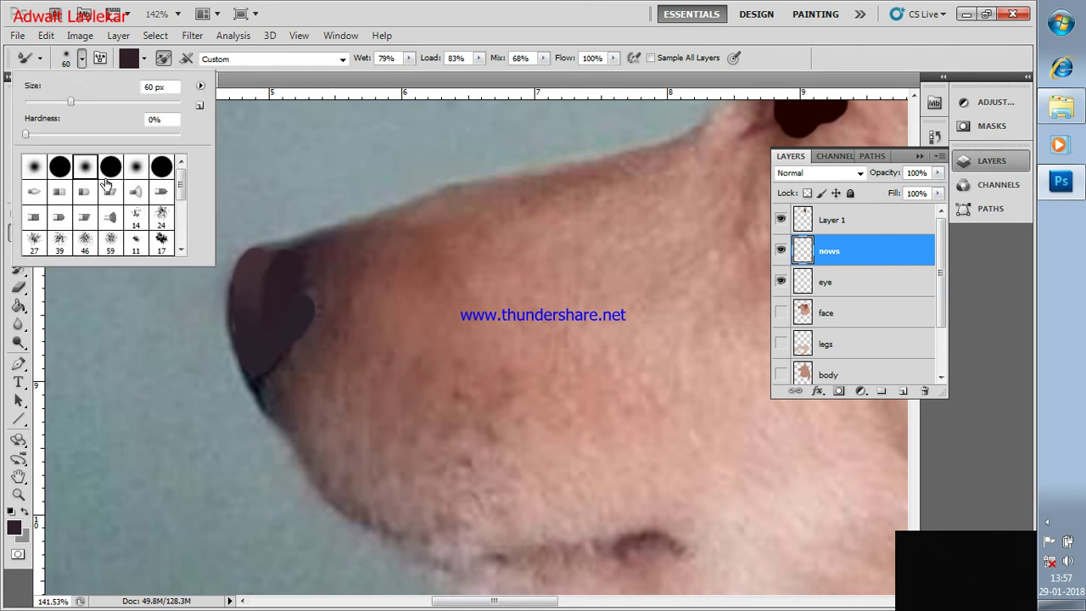
pyautogui.click(61, 190)
pyautogui.click(61, 170)
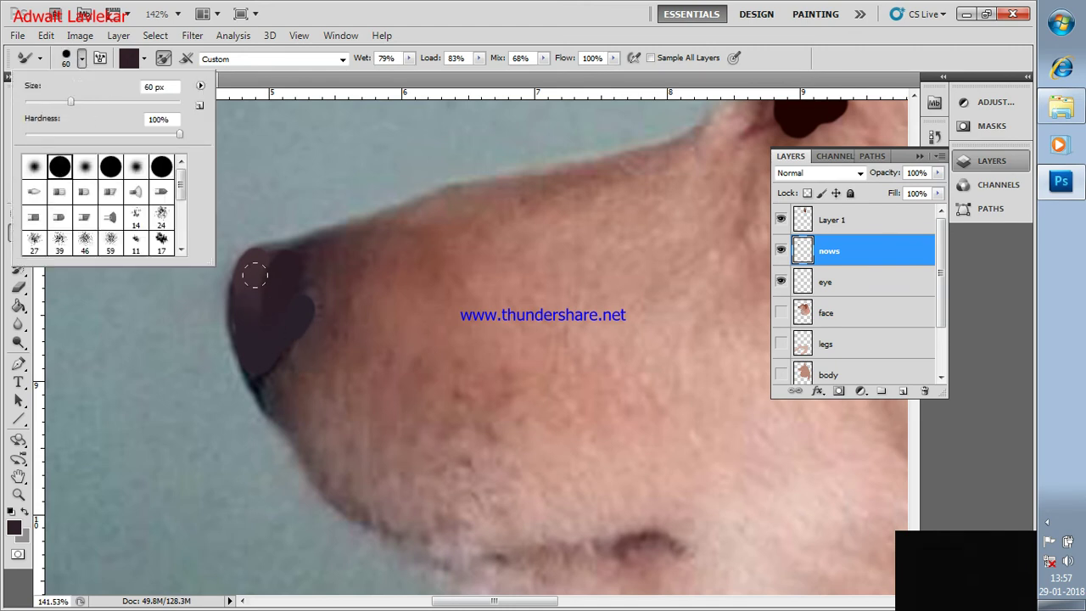
pyautogui.press('Return')
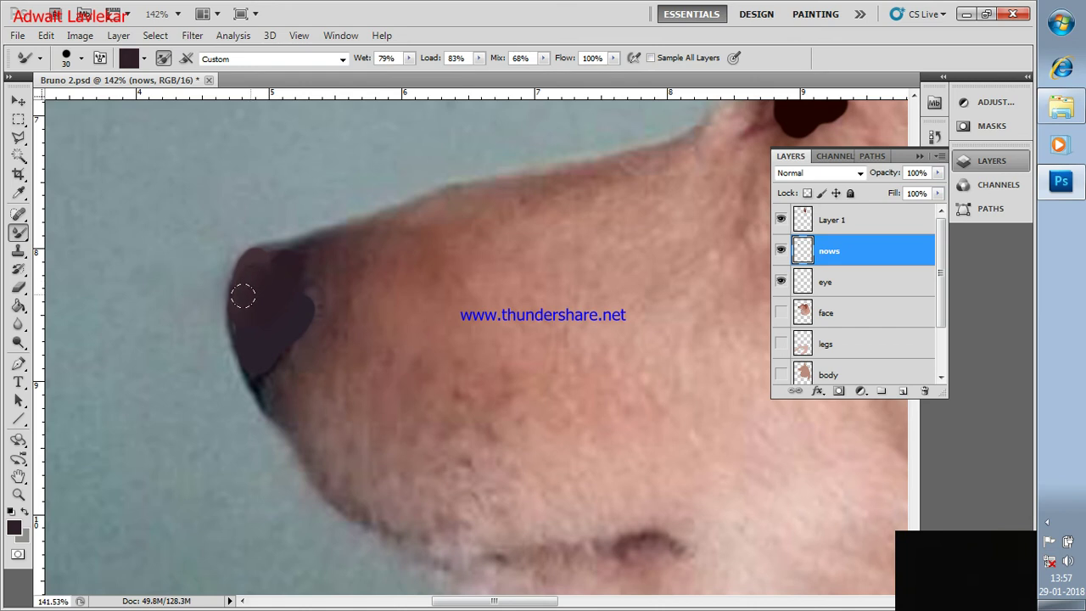
# Paint the nose solid dark, shrinking the brush to 9 for the lower edge and tip.
pyautogui.click(287, 291)
pyautogui.moveTo(286, 272); pyautogui.dragTo(294, 267)
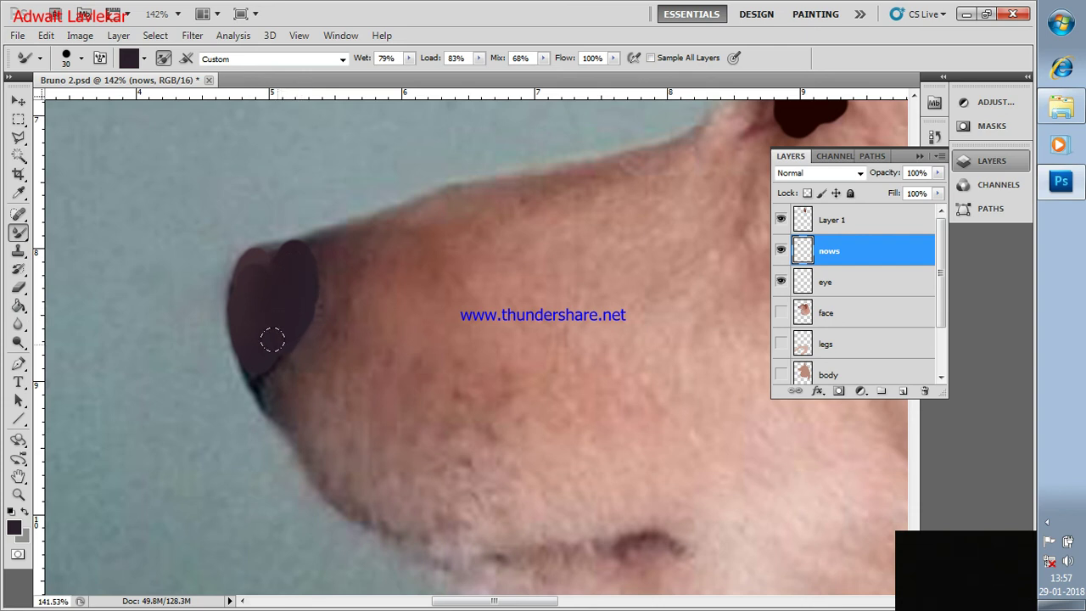
pyautogui.press('[')
pyautogui.press('[')
pyautogui.press('[')
pyautogui.moveTo(264, 376); pyautogui.dragTo(272, 407)
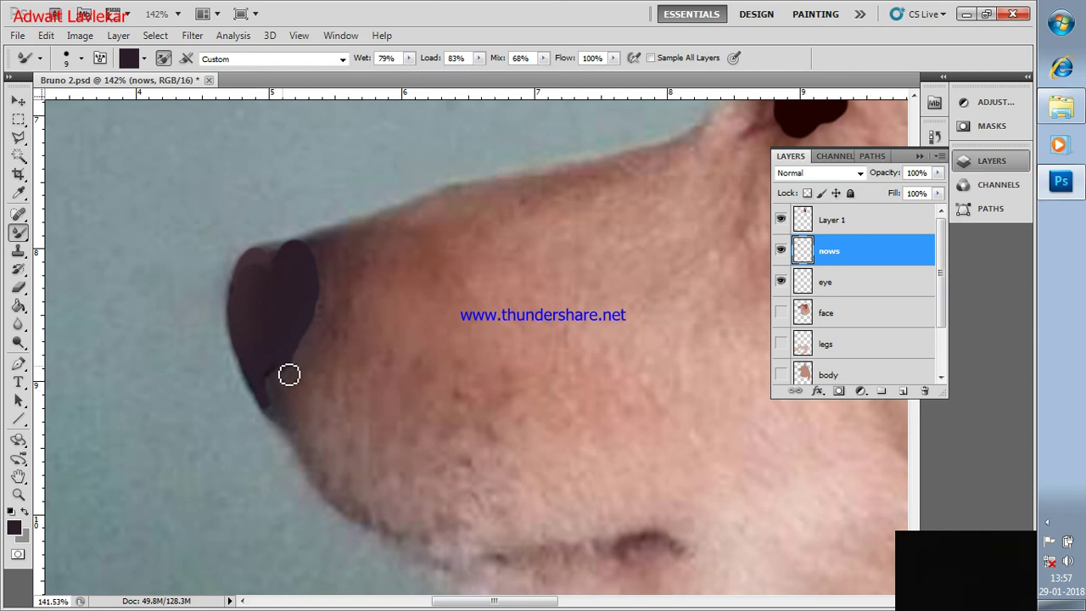
pyautogui.moveTo(276, 396); pyautogui.dragTo(272, 412)
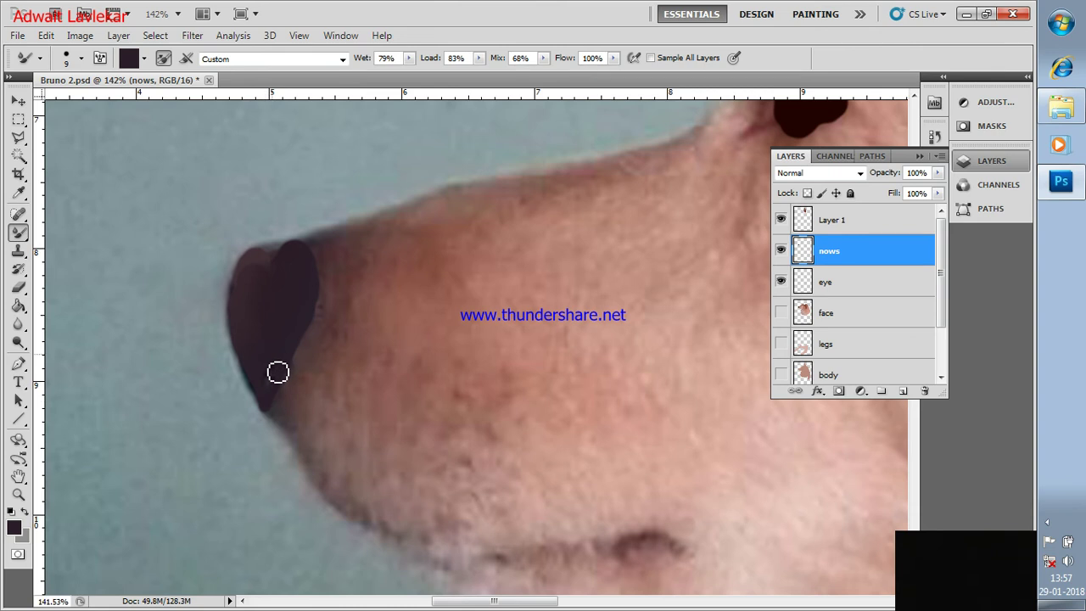
pyautogui.moveTo(279, 365)
pyautogui.mouseDown()
pyautogui.moveTo(260, 270)
pyautogui.moveTo(296, 252)
pyautogui.moveTo(272, 274)
pyautogui.moveTo(284, 264)
pyautogui.moveTo(269, 262)
pyautogui.moveTo(247, 297)
pyautogui.moveTo(259, 269)
pyautogui.moveTo(247, 279)
pyautogui.moveTo(240, 297)
pyautogui.moveTo(238, 319)
pyautogui.moveTo(282, 323)
pyautogui.mouseUp()
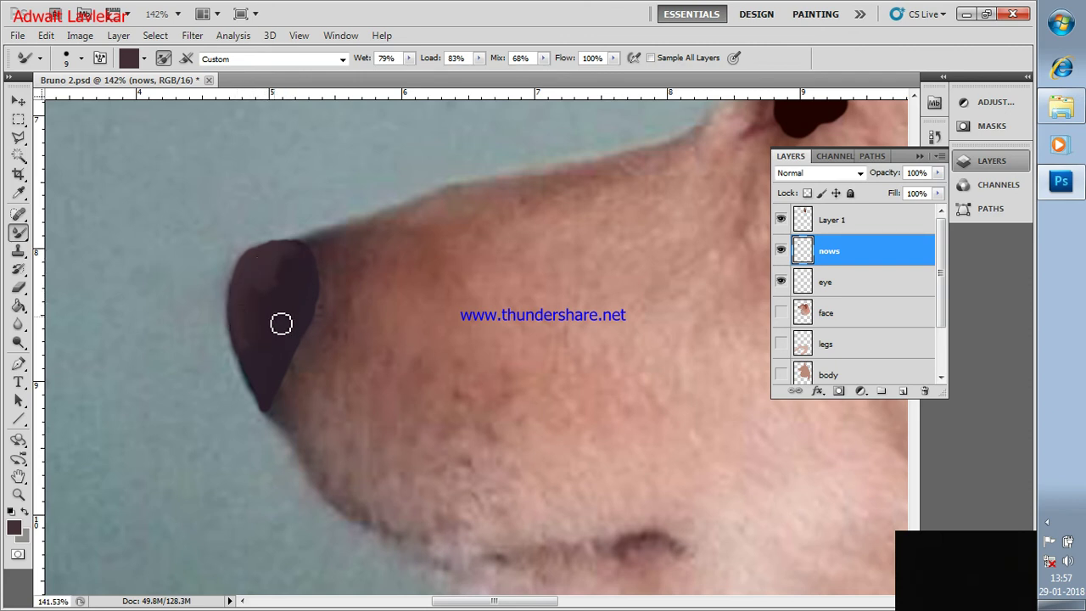
# Zoom out and add a new empty layer above the nows layer.
pyautogui.scroll(-2, 282, 323)
pyautogui.scroll(-2, 274, 308)
pyautogui.scroll(-1, 274, 307)
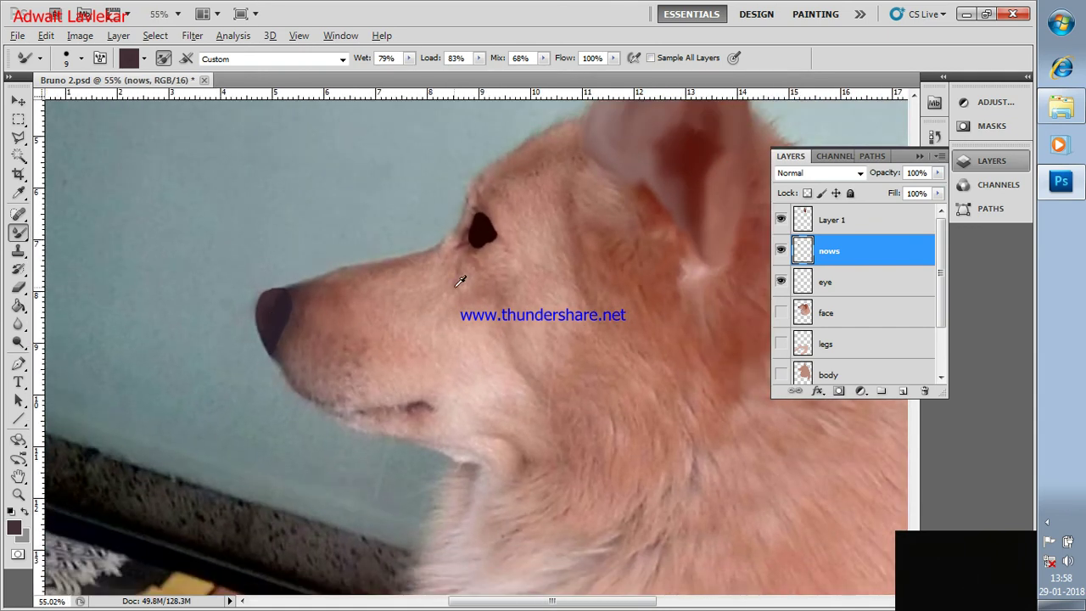
pyautogui.scroll(-1, 305, 305)
pyautogui.scroll(-1, 455, 280)
pyautogui.scroll(-1, 455, 280)
pyautogui.scroll(-2, 456, 280)
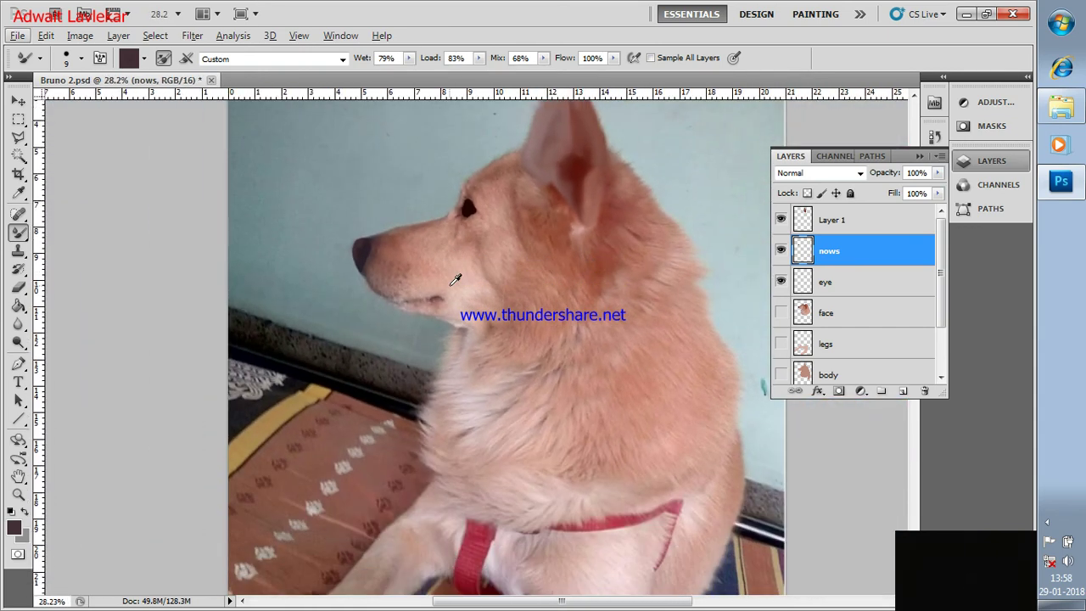
pyautogui.scroll(-2, 456, 280)
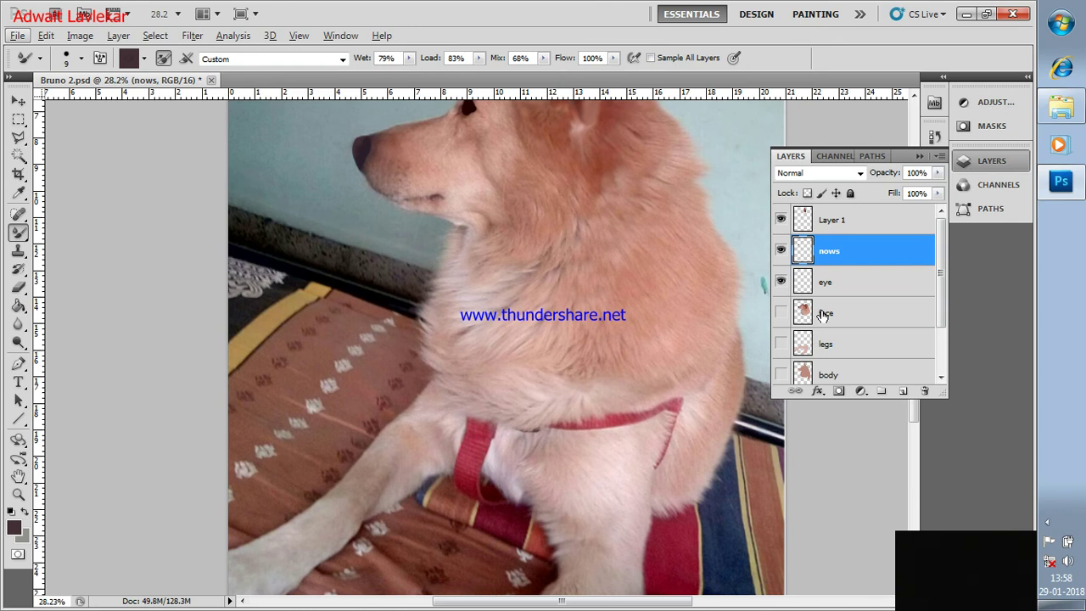
pyautogui.scroll(-2, 822, 315)
pyautogui.scroll(2, 822, 315)
pyautogui.click(904, 390)
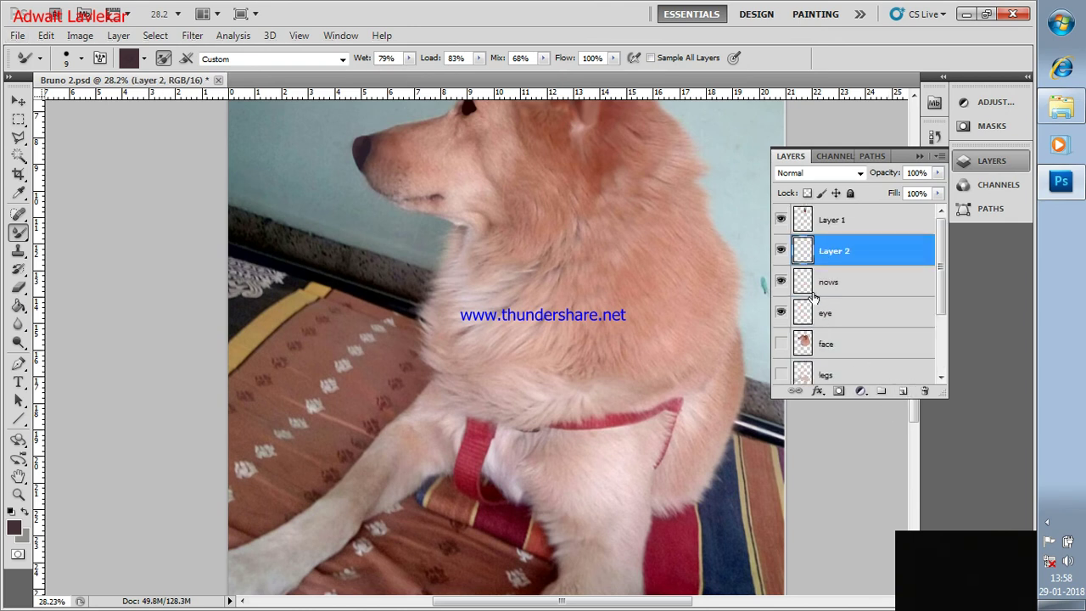
# Rename the new layer to 'lages'.
pyautogui.doubleClick(836, 257)
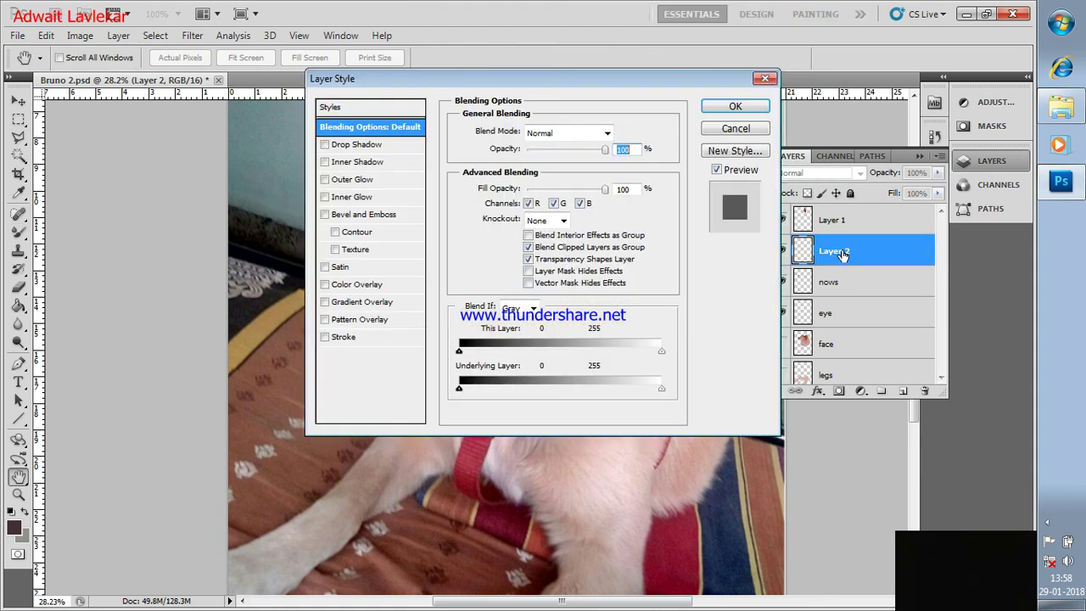
pyautogui.click(717, 132)
pyautogui.doubleClick(847, 251)
pyautogui.write('lages')
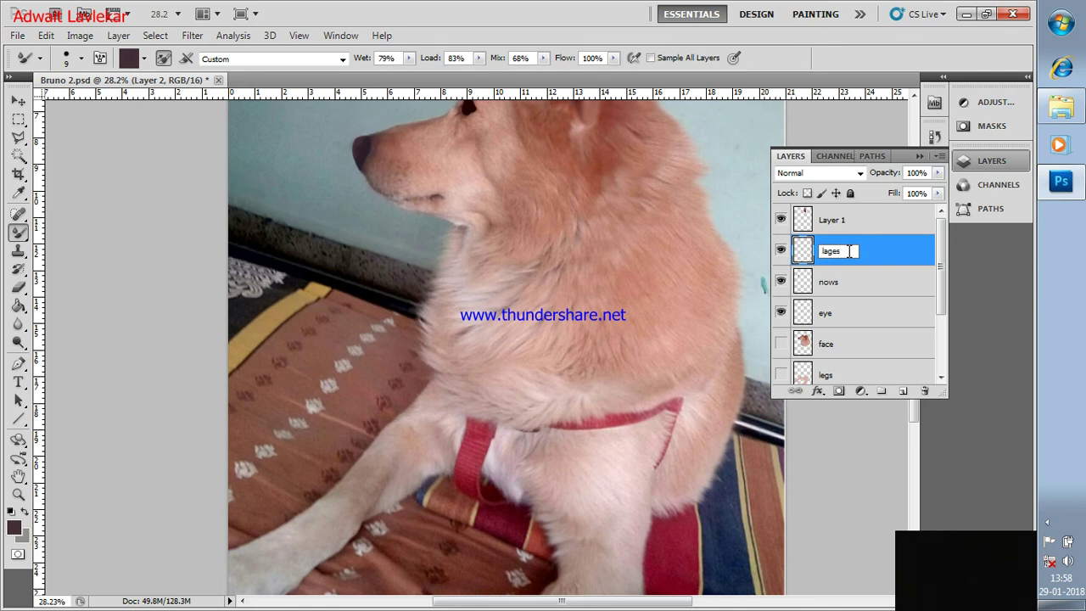
pyautogui.press('Return')
# Switch to the standard Brush Tool.
pyautogui.scroll(-2, 742, 318)
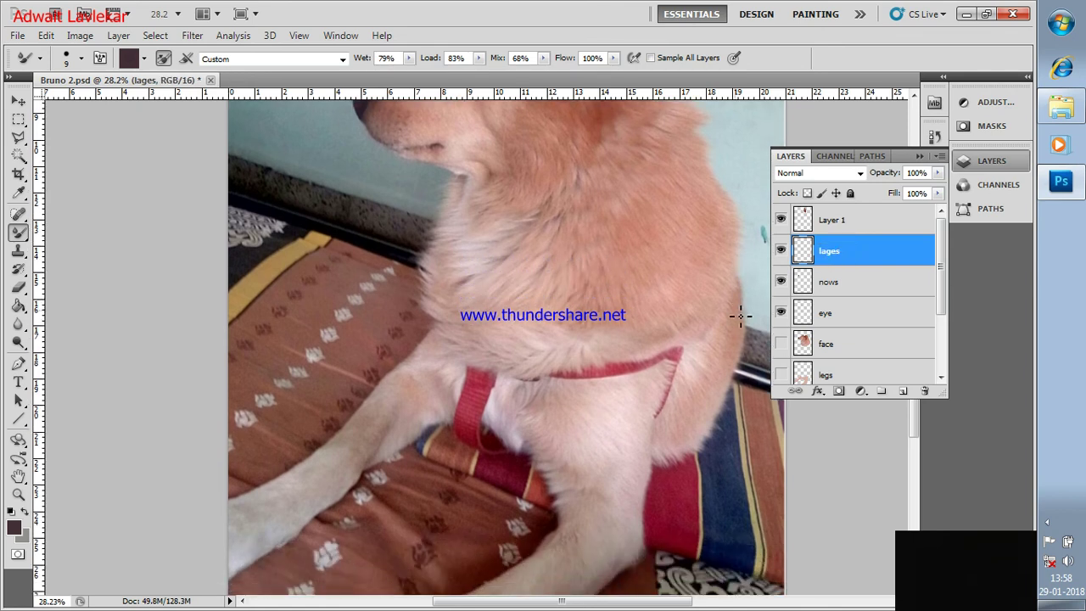
pyautogui.scroll(-2, 92, 157)
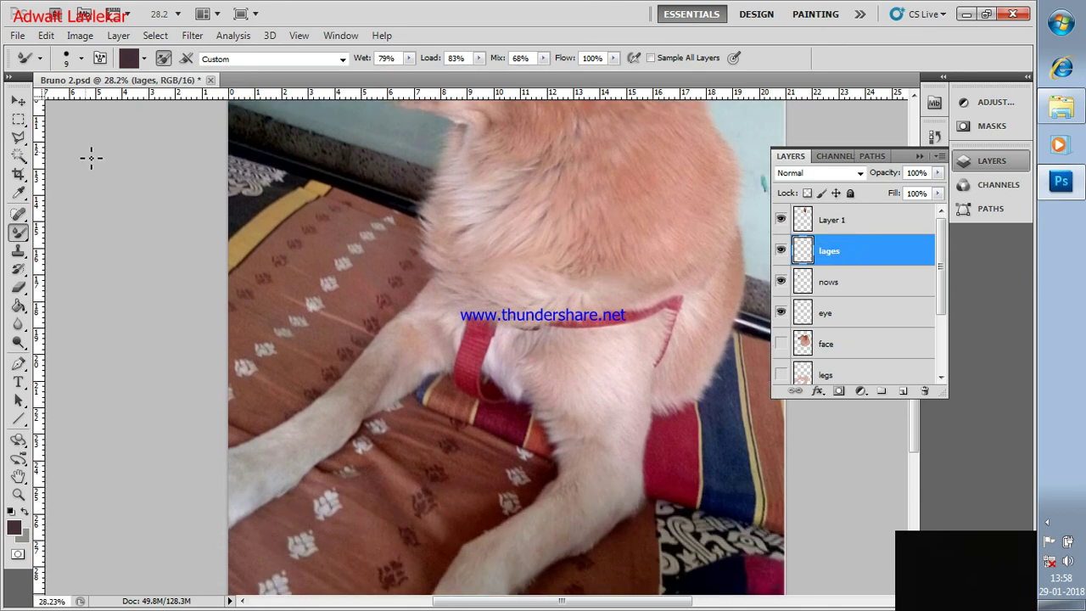
pyautogui.rightClick(16, 234)
pyautogui.click(62, 234)
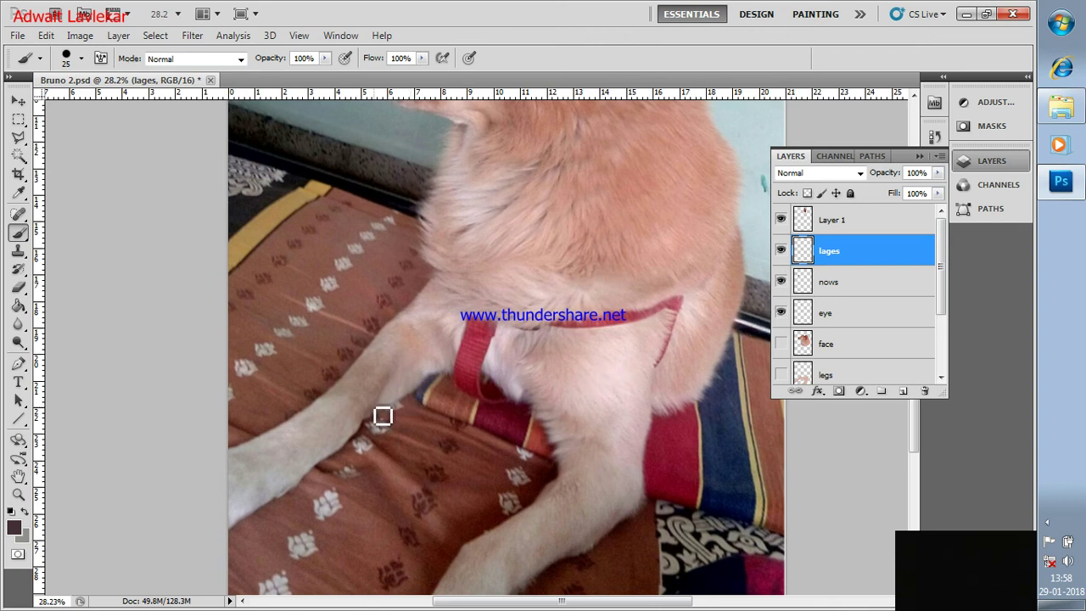
# Sample the light pink fur colour and paint it over the front leg and chest with a larger brush.
pyautogui.moveTo(393, 392); pyautogui.dragTo(517, 310)
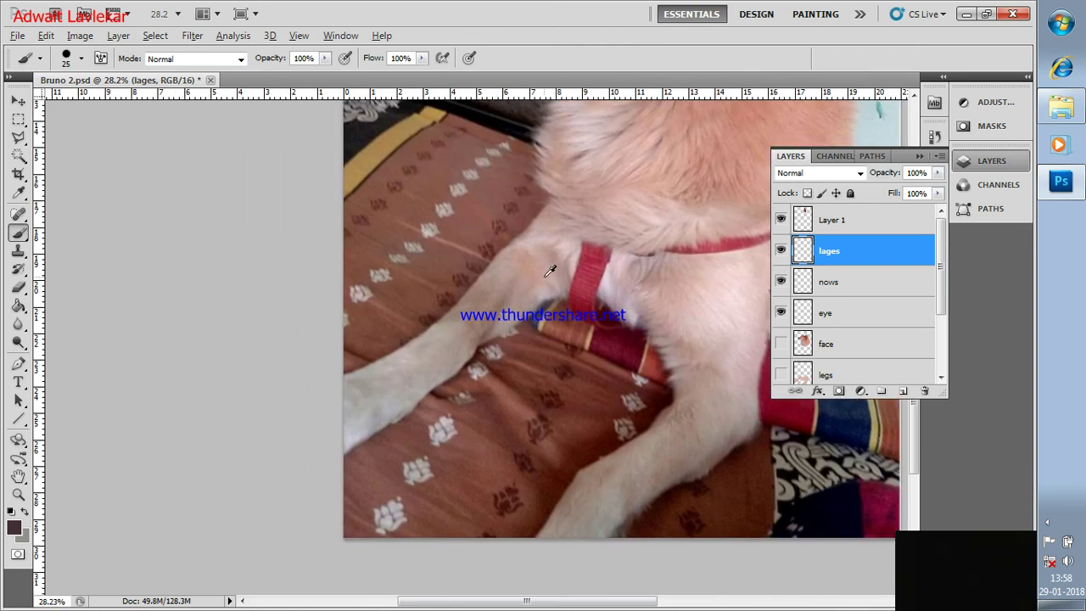
pyautogui.press('alt')
pyautogui.click(781, 344)
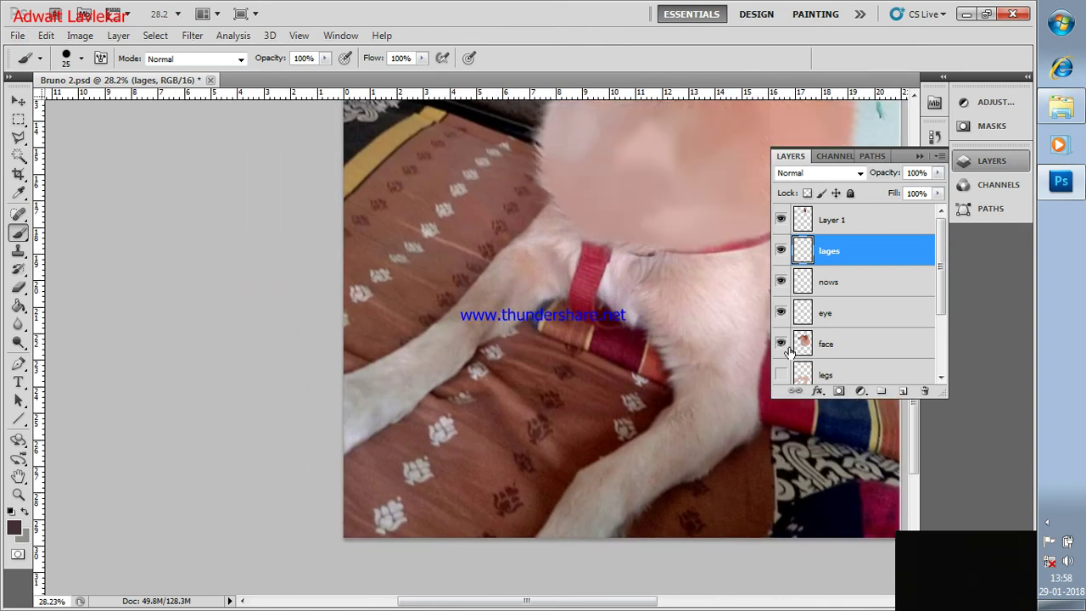
pyautogui.click(785, 346)
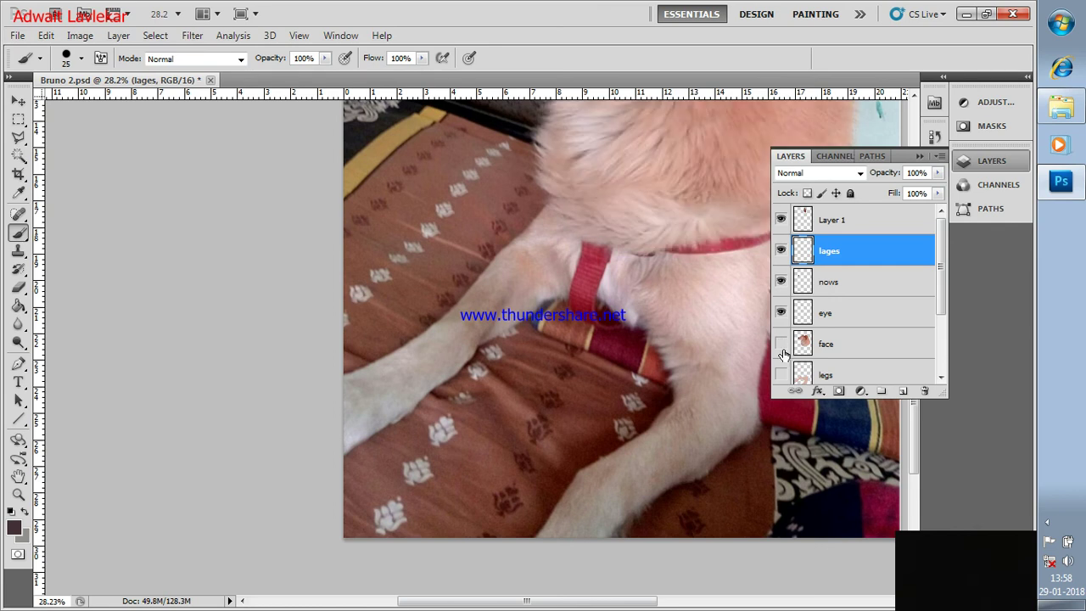
pyautogui.keyDown('alt'); pyautogui.click(554, 238); pyautogui.keyUp('alt')
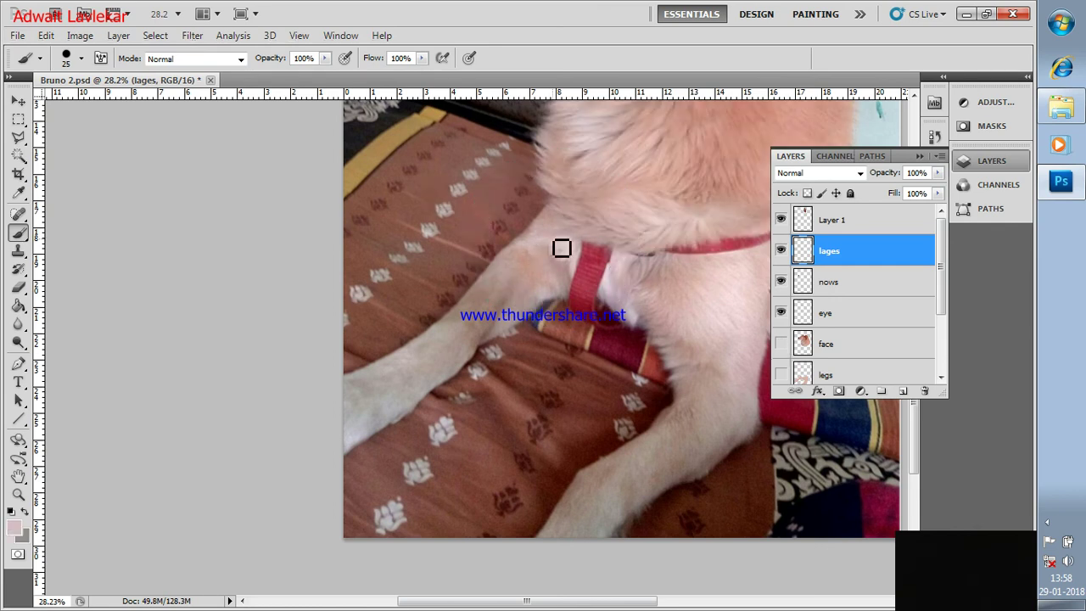
pyautogui.press(']')
pyautogui.press(']')
pyautogui.press(']')
pyautogui.moveTo(548, 231)
pyautogui.mouseDown()
pyautogui.moveTo(512, 256)
pyautogui.moveTo(564, 259)
pyautogui.moveTo(512, 296)
pyautogui.mouseUp()
# Paint a darker pink patch on the chest and cover the white leg fur with beige.
pyautogui.keyDown('alt'); pyautogui.click(533, 287); pyautogui.keyUp('alt')
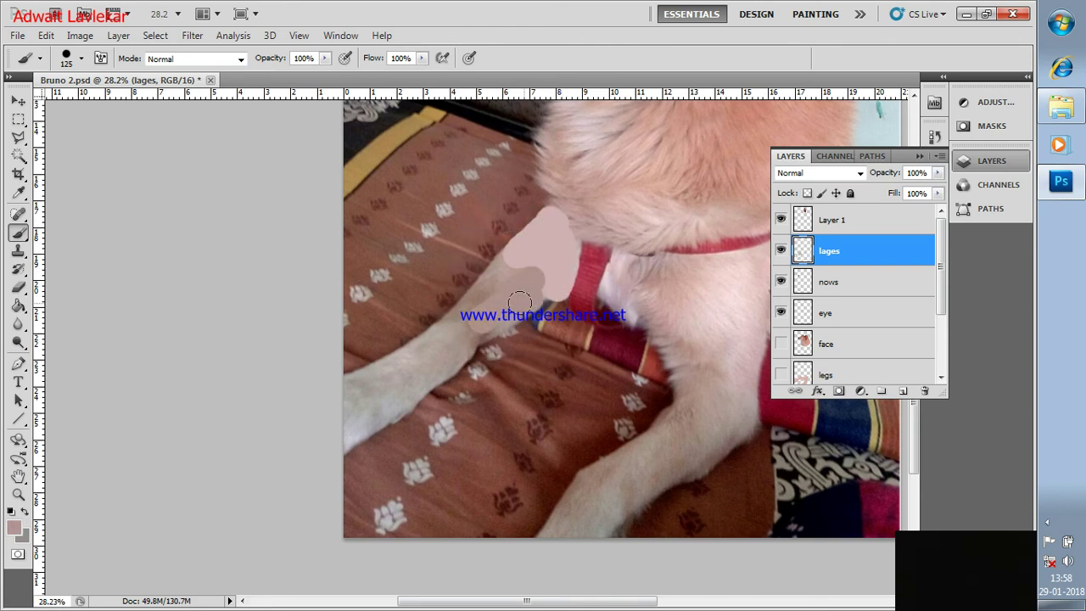
pyautogui.moveTo(509, 257)
pyautogui.mouseDown()
pyautogui.moveTo(413, 357)
pyautogui.moveTo(438, 351)
pyautogui.moveTo(429, 370)
pyautogui.moveTo(392, 367)
pyautogui.moveTo(345, 390)
pyautogui.mouseUp()
pyautogui.keyDown('alt'); pyautogui.click(431, 339); pyautogui.keyUp('alt')
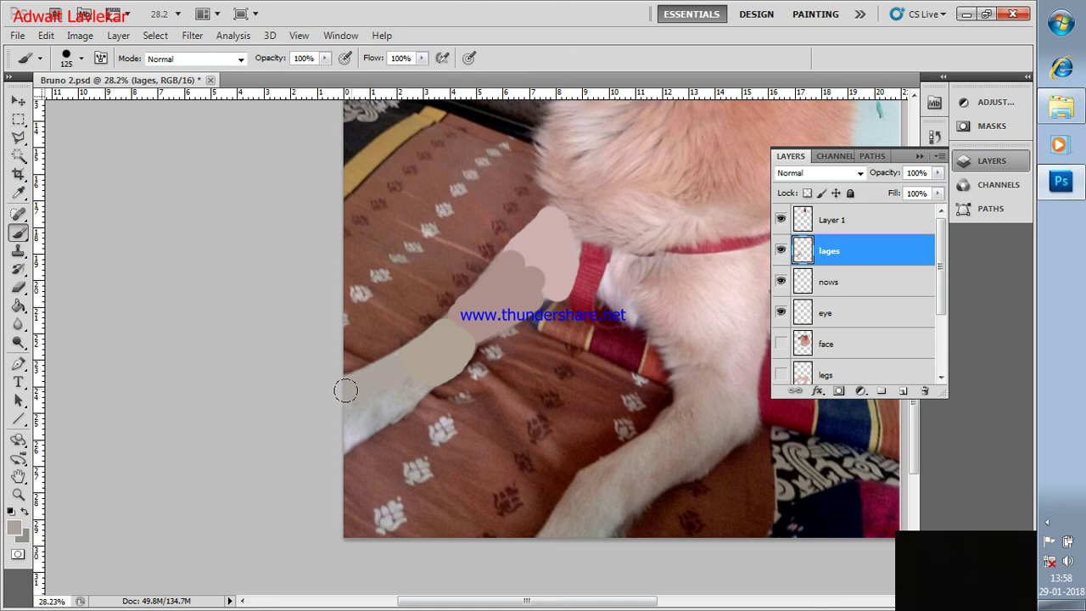
pyautogui.moveTo(334, 437); pyautogui.dragTo(434, 367)
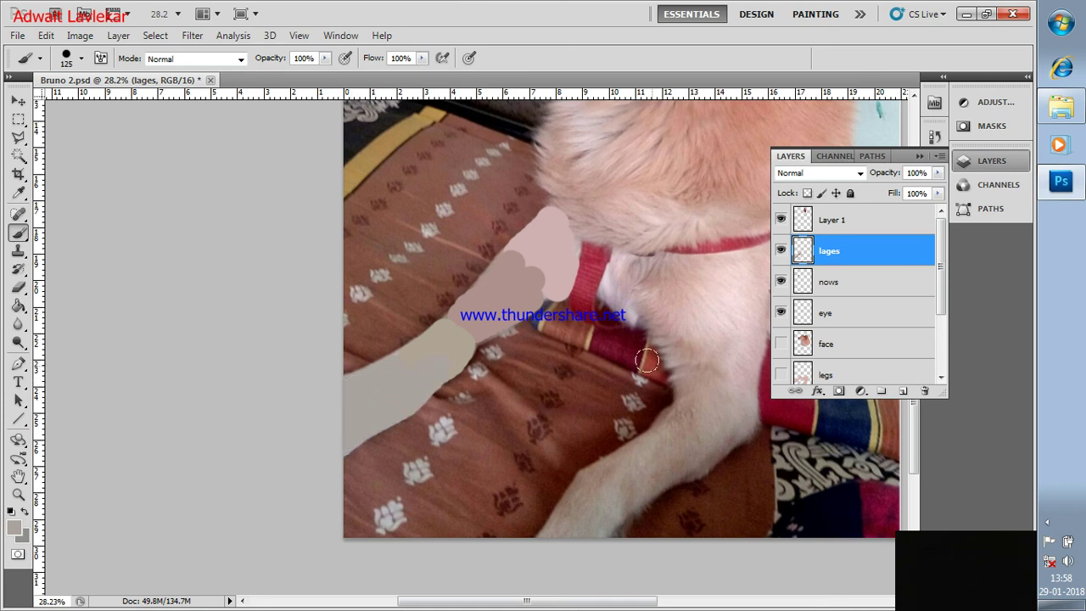
pyautogui.scroll(2, 608, 274)
pyautogui.moveTo(614, 307)
pyautogui.mouseDown()
pyautogui.moveTo(624, 331)
pyautogui.moveTo(633, 303)
pyautogui.moveTo(739, 286)
pyautogui.moveTo(720, 293)
pyautogui.moveTo(708, 355)
pyautogui.moveTo(577, 388)
pyautogui.mouseUp()
# Paint darker beige and light pink right of the collar, and brown below it.
pyautogui.keyDown('alt'); pyautogui.click(664, 296); pyautogui.keyUp('alt')
pyautogui.keyDown('alt'); pyautogui.click(741, 292); pyautogui.keyUp('alt')
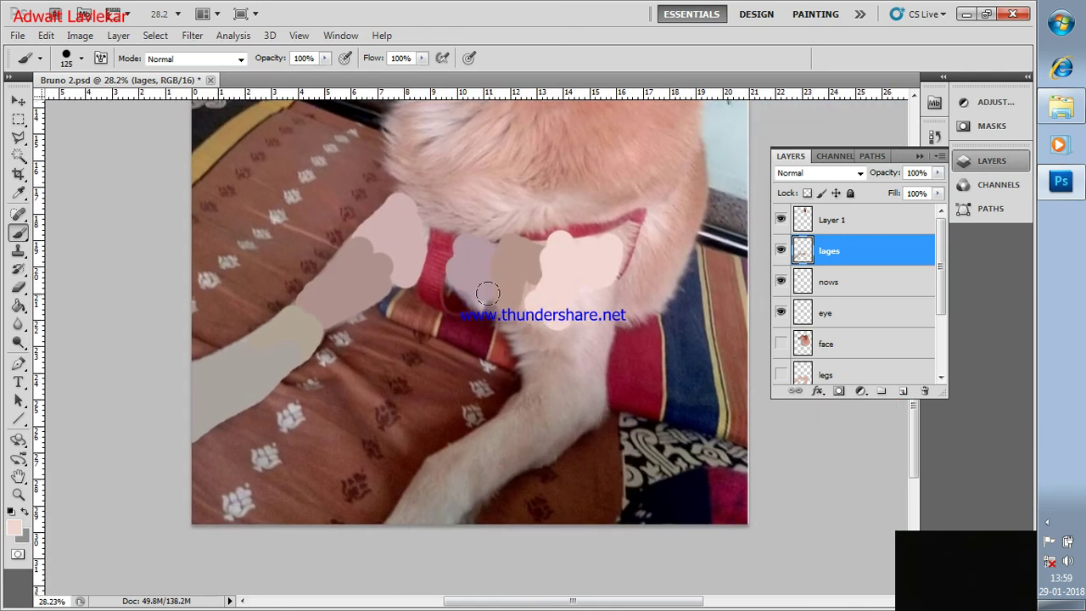
pyautogui.keyDown('alt'); pyautogui.click(525, 325); pyautogui.keyUp('alt')
pyautogui.moveTo(525, 325)
pyautogui.mouseDown()
pyautogui.moveTo(513, 310)
pyautogui.moveTo(528, 348)
pyautogui.moveTo(545, 327)
pyautogui.moveTo(594, 323)
pyautogui.moveTo(585, 393)
pyautogui.mouseUp()
pyautogui.keyDown('alt'); pyautogui.click(582, 336); pyautogui.keyUp('alt')
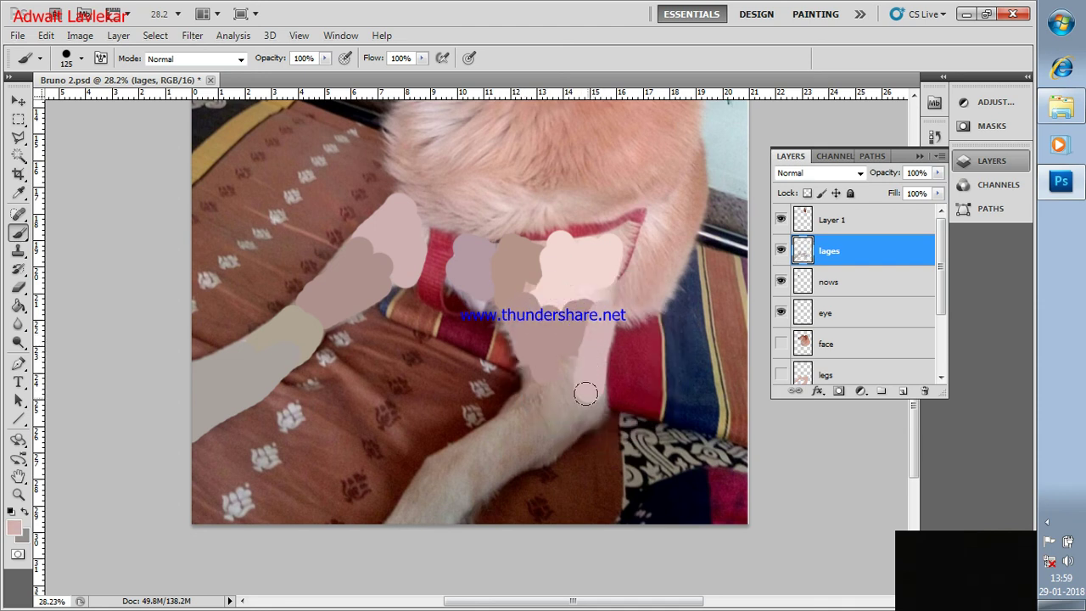
# Paint brown over the white fur down the leg and over the paw.
pyautogui.click(1049, 523)
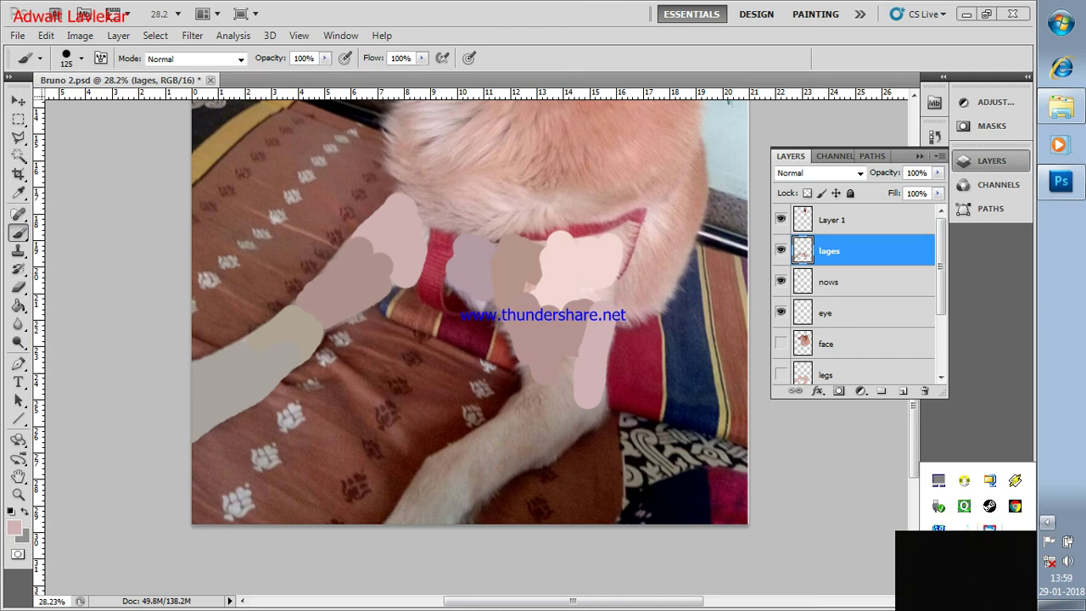
pyautogui.click(807, 500)
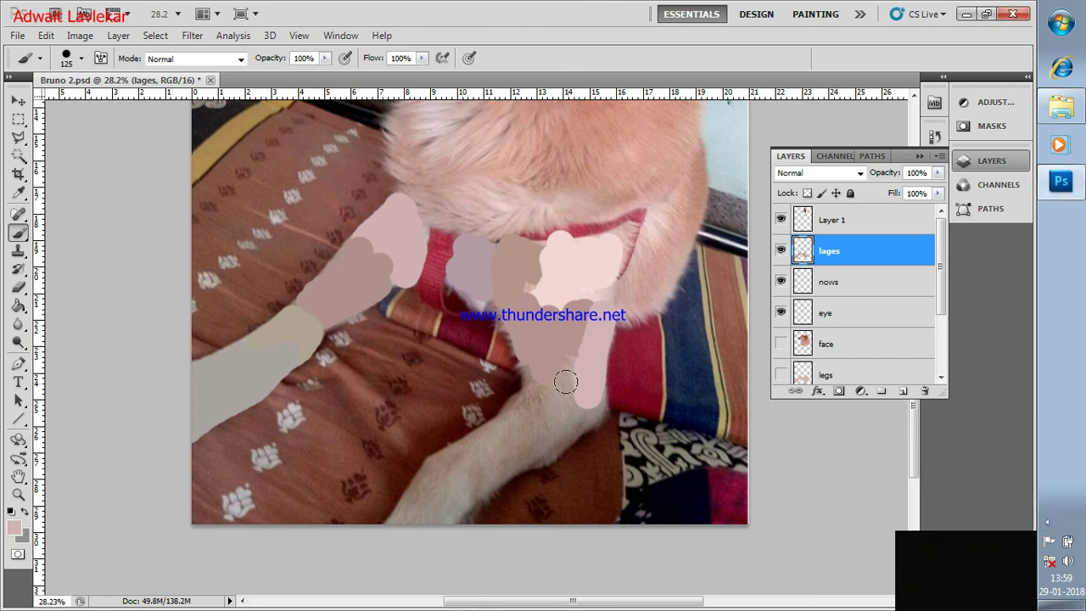
pyautogui.keyDown('alt'); pyautogui.click(555, 384); pyautogui.keyUp('alt')
pyautogui.moveTo(550, 388)
pyautogui.mouseDown()
pyautogui.moveTo(563, 392)
pyautogui.moveTo(509, 431)
pyautogui.mouseUp()
pyautogui.keyDown('alt'); pyautogui.click(502, 452); pyautogui.keyUp('alt')
pyautogui.keyDown('alt'); pyautogui.click(496, 461); pyautogui.keyUp('alt')
pyautogui.moveTo(496, 461)
pyautogui.mouseDown()
pyautogui.moveTo(461, 489)
pyautogui.moveTo(413, 505)
pyautogui.moveTo(520, 492)
pyautogui.mouseUp()
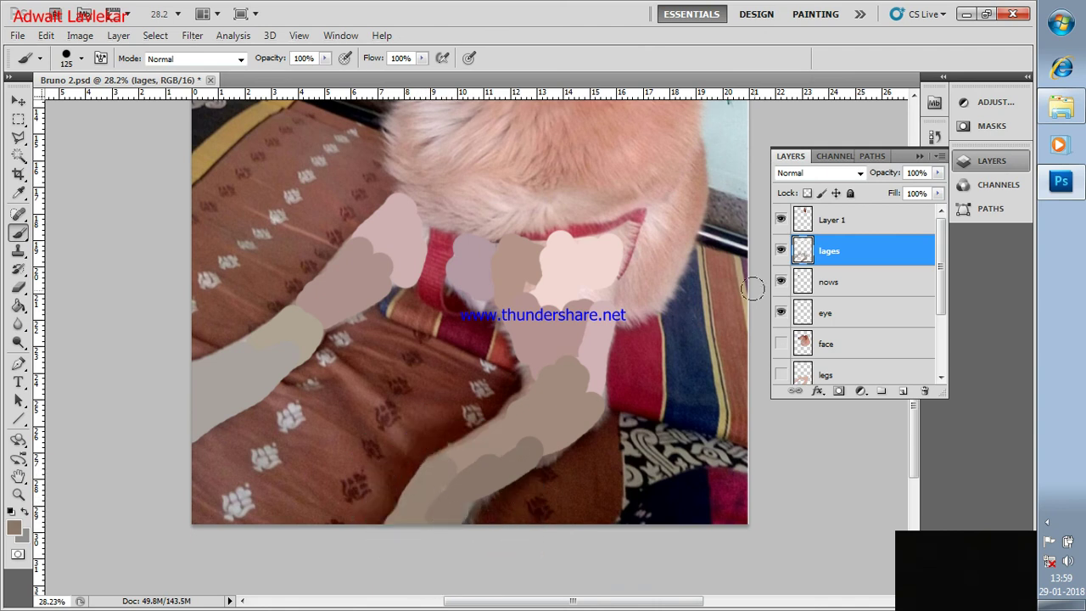
# Paint a stroke along the neck's right edge, then undo it.
pyautogui.keyDown('alt'); pyautogui.click(676, 235); pyautogui.keyUp('alt')
pyautogui.moveTo(657, 235)
pyautogui.mouseDown()
pyautogui.moveTo(656, 217)
pyautogui.moveTo(632, 289)
pyautogui.moveTo(679, 248)
pyautogui.moveTo(700, 160)
pyautogui.mouseUp()
pyautogui.keyDown('alt'); pyautogui.click(652, 221); pyautogui.keyUp('alt')
pyautogui.keyDown('alt'); pyautogui.click(625, 313); pyautogui.keyUp('alt')
pyautogui.hotkey('ctrl', 'z')
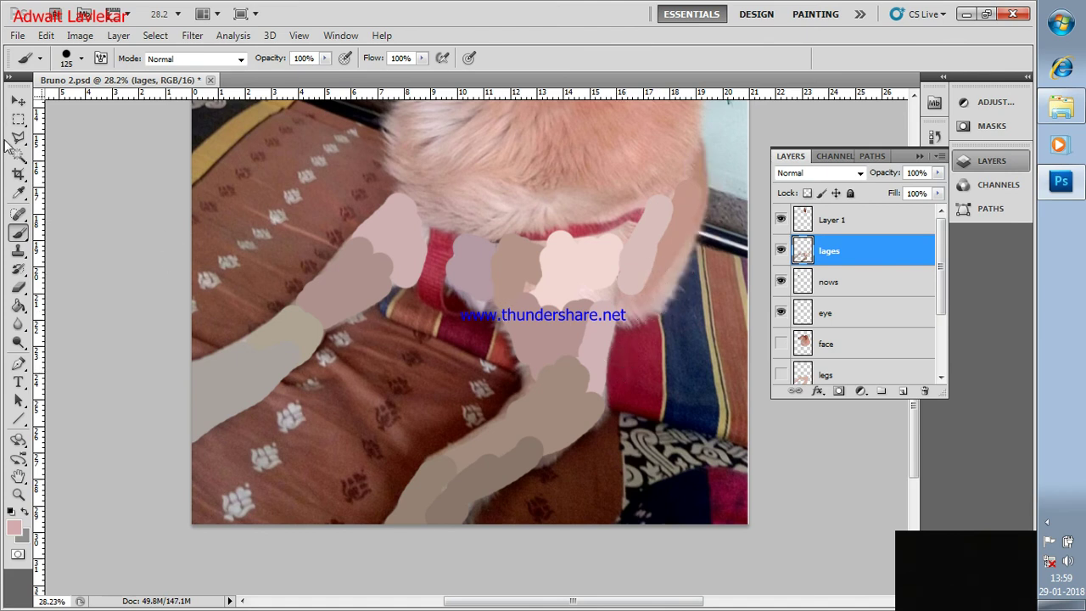
pyautogui.rightClick(18, 232)
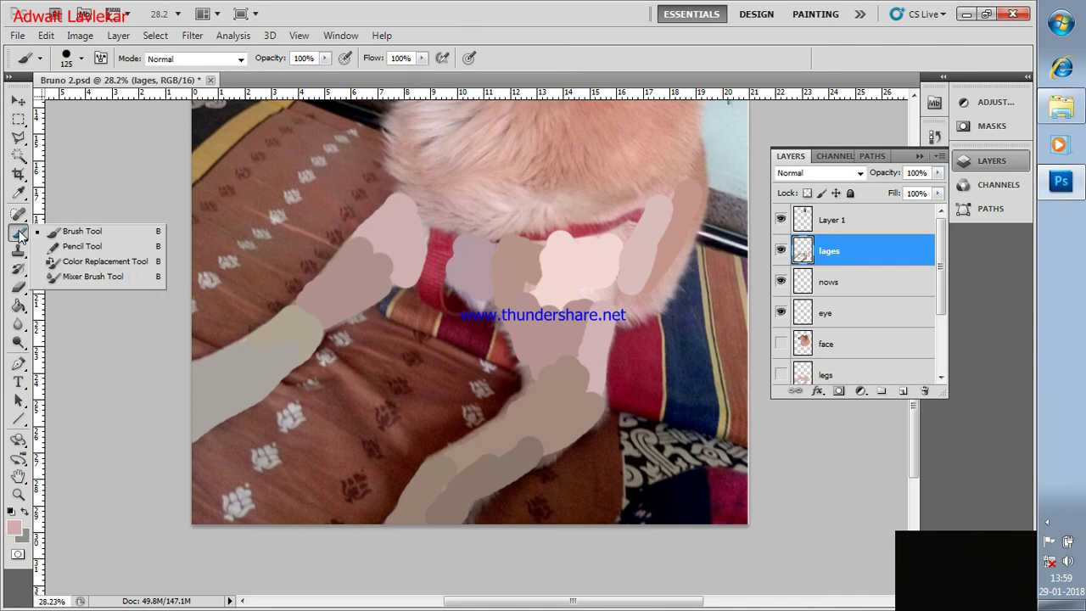
# Switch to the Mixer Brush with a soft round 70 px tip.
pyautogui.click(57, 278)
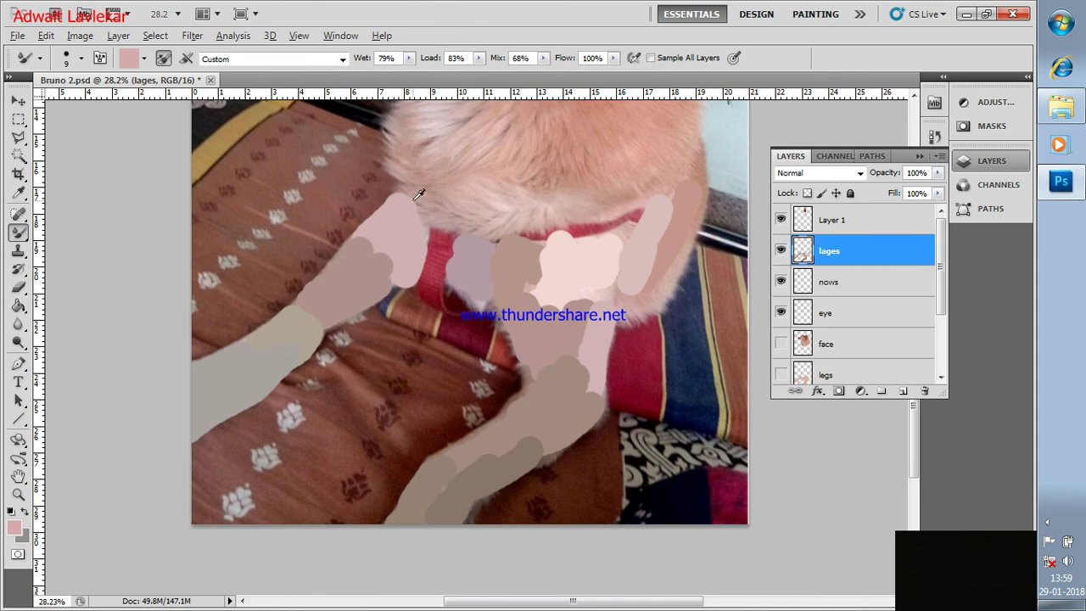
pyautogui.press(']')
pyautogui.press(']')
pyautogui.press(']')
pyautogui.click(369, 252)
pyautogui.press(']')
pyautogui.press(']')
pyautogui.press(']')
pyautogui.click(82, 59)
pyautogui.click(87, 166)
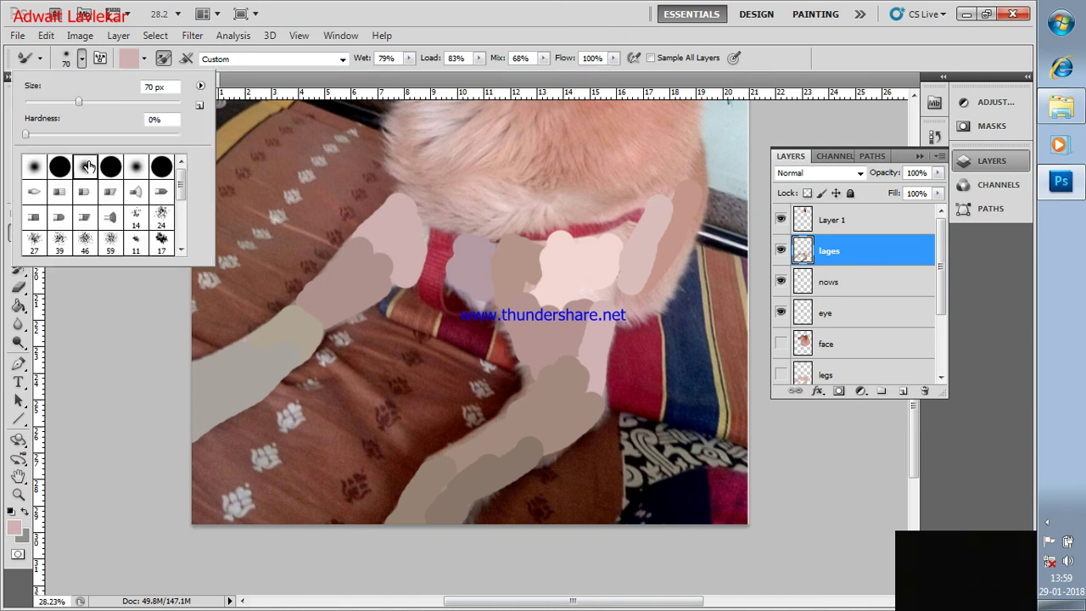
pyautogui.click(369, 248)
# Blend grey-beige paint smoothly down the left leg.
pyautogui.moveTo(386, 267)
pyautogui.mouseDown()
pyautogui.moveTo(392, 289)
pyautogui.moveTo(351, 328)
pyautogui.mouseUp()
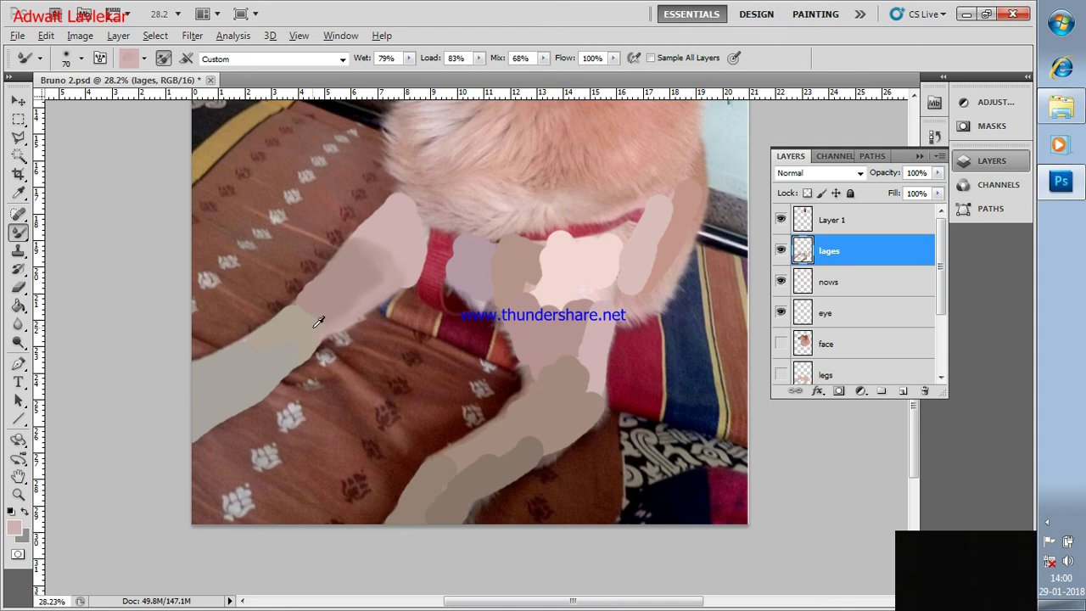
pyautogui.keyDown('alt'); pyautogui.click(312, 325); pyautogui.keyUp('alt')
pyautogui.moveTo(313, 325); pyautogui.dragTo(333, 318)
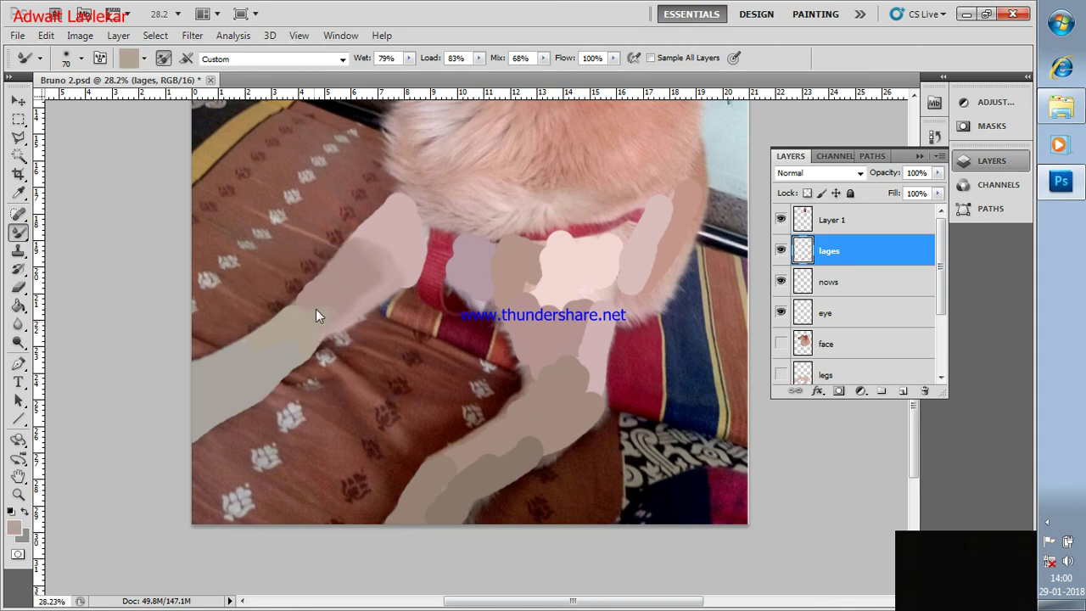
pyautogui.moveTo(310, 303)
pyautogui.mouseDown()
pyautogui.moveTo(330, 270)
pyautogui.moveTo(192, 373)
pyautogui.moveTo(357, 325)
pyautogui.mouseUp()
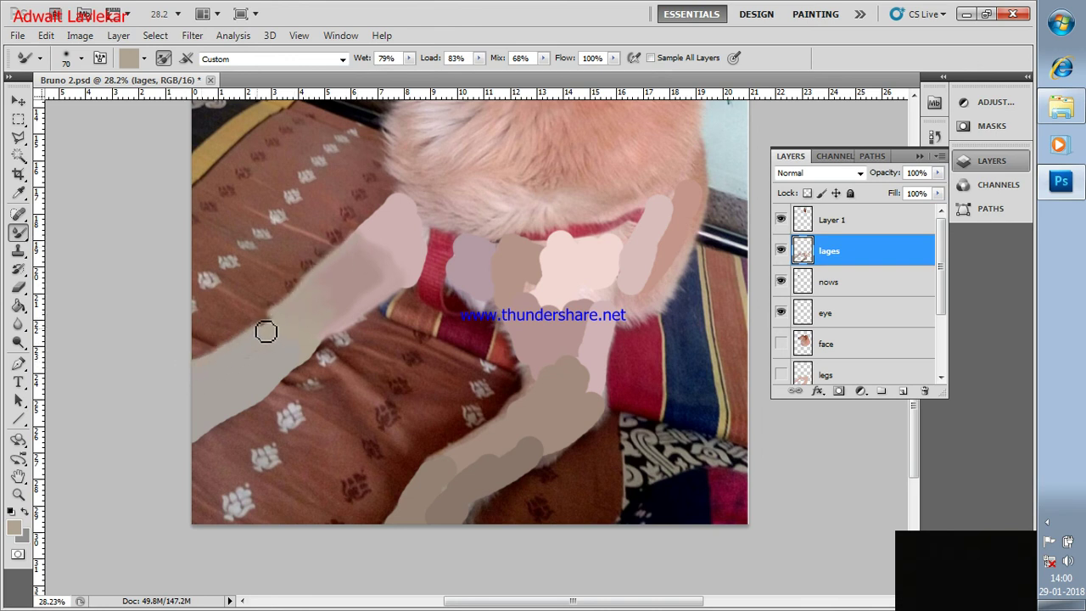
pyautogui.moveTo(357, 325); pyautogui.dragTo(199, 445)
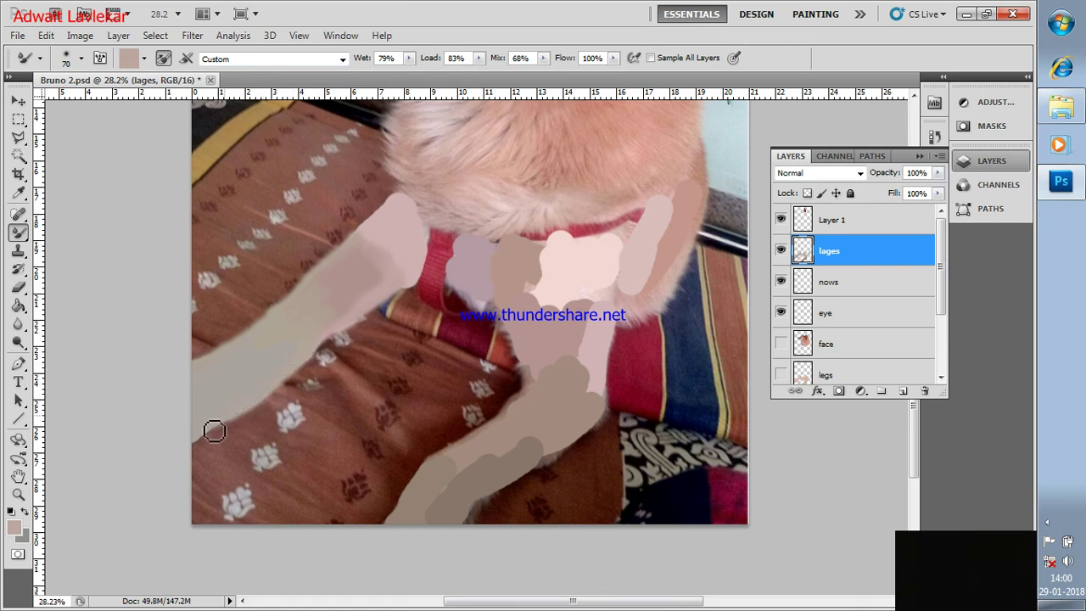
# Blend mauve and beige paint over the collar and light pink down from it.
pyautogui.keyDown('alt'); pyautogui.click(405, 237); pyautogui.keyUp('alt')
pyautogui.moveTo(426, 247)
pyautogui.mouseDown()
pyautogui.moveTo(464, 295)
pyautogui.moveTo(514, 290)
pyautogui.mouseUp()
pyautogui.keyDown('alt'); pyautogui.click(449, 249); pyautogui.keyUp('alt')
pyautogui.keyDown('alt'); pyautogui.click(514, 269); pyautogui.keyUp('alt')
pyautogui.moveTo(512, 292); pyautogui.dragTo(549, 254)
pyautogui.keyDown('alt'); pyautogui.click(494, 255); pyautogui.keyUp('alt')
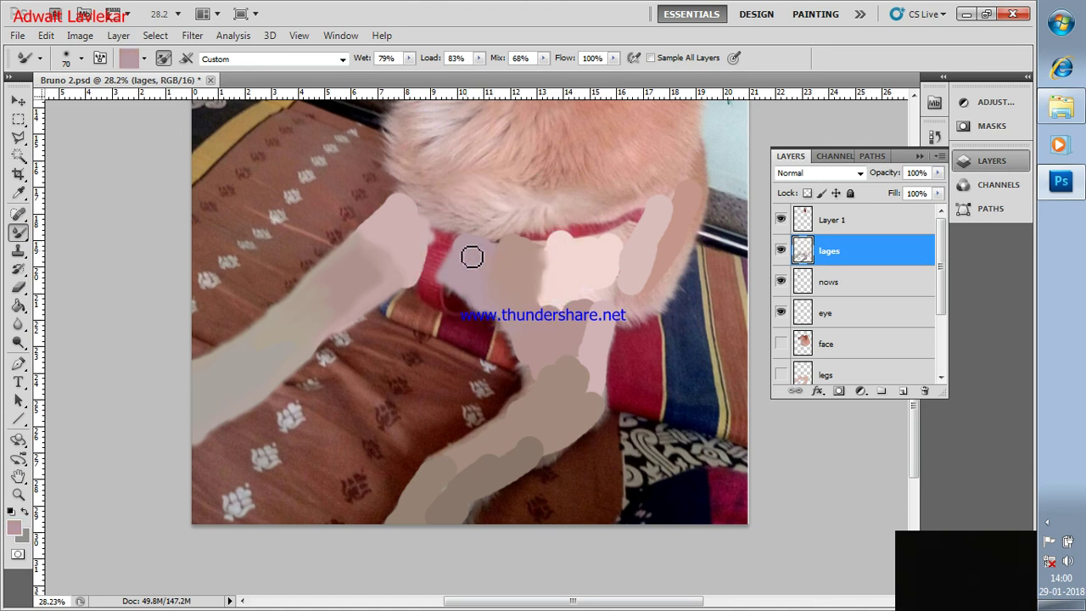
pyautogui.keyDown('alt'); pyautogui.click(550, 255); pyautogui.keyUp('alt')
pyautogui.moveTo(547, 265); pyautogui.dragTo(560, 334)
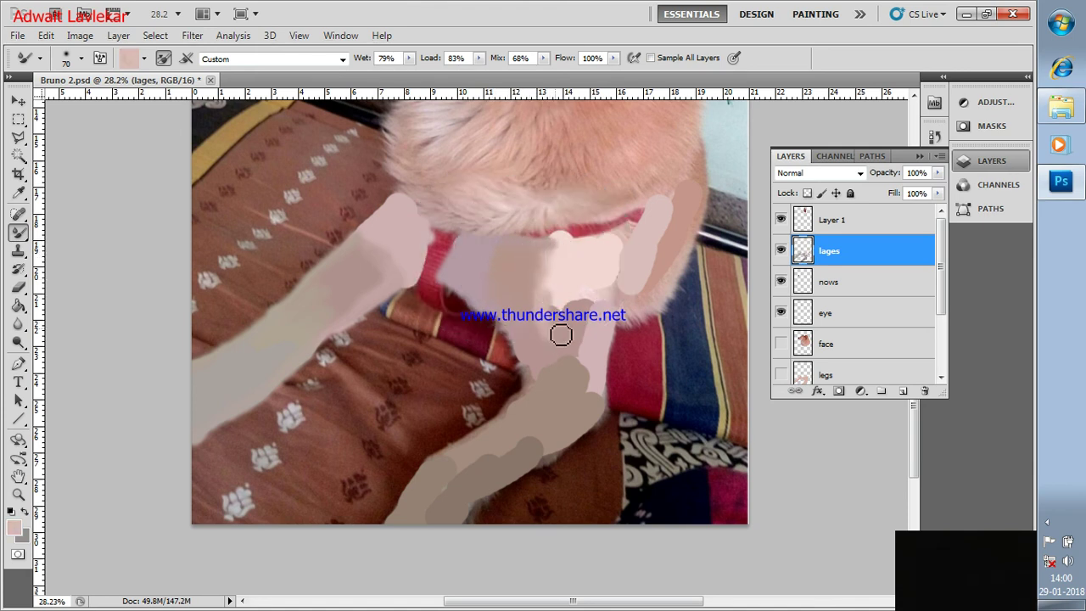
# Blend light pink over the right leg and the red collar.
pyautogui.keyDown('alt'); pyautogui.click(572, 290); pyautogui.keyUp('alt')
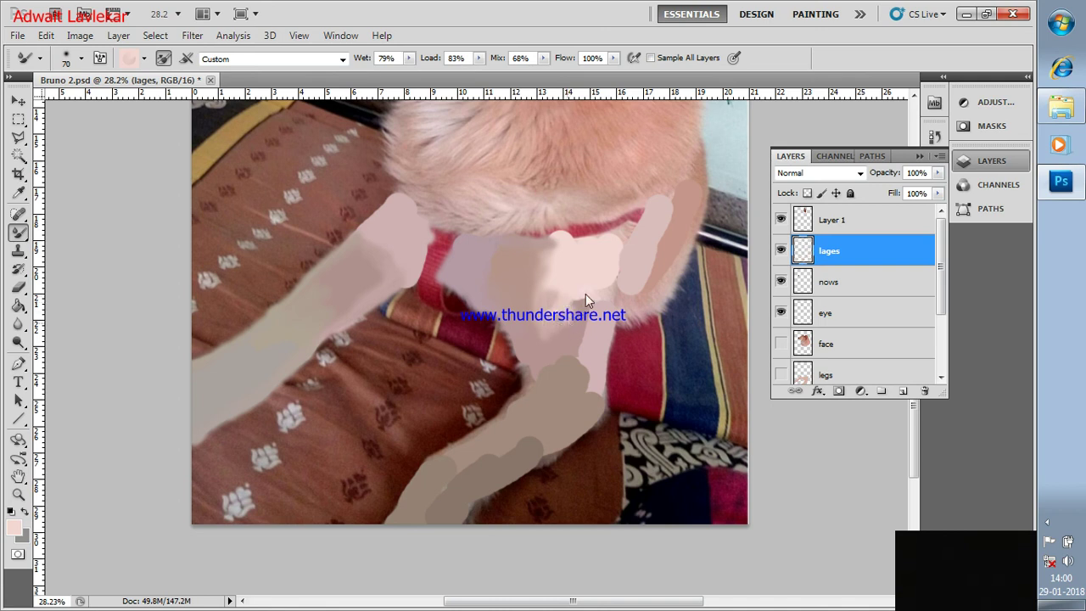
pyautogui.moveTo(597, 287)
pyautogui.mouseDown()
pyautogui.moveTo(585, 348)
pyautogui.moveTo(594, 370)
pyautogui.moveTo(600, 345)
pyautogui.mouseUp()
pyautogui.keyDown('alt'); pyautogui.click(590, 331); pyautogui.keyUp('alt')
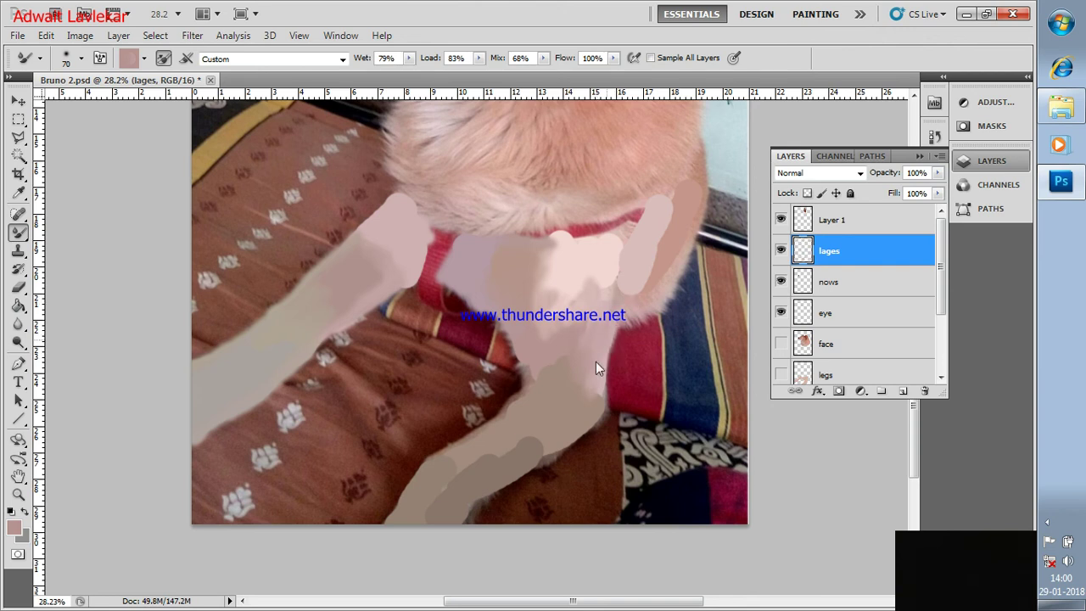
pyautogui.keyDown('alt'); pyautogui.click(613, 261); pyautogui.keyUp('alt')
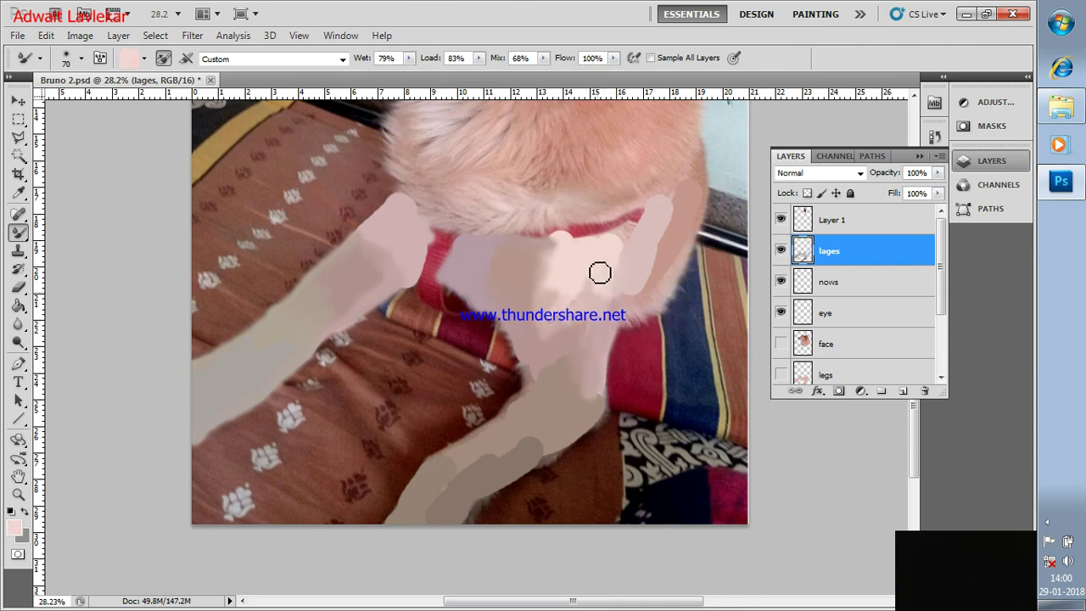
pyautogui.keyDown('alt'); pyautogui.click(574, 241); pyautogui.keyUp('alt')
pyautogui.moveTo(572, 240)
pyautogui.mouseDown()
pyautogui.moveTo(597, 235)
pyautogui.moveTo(521, 243)
pyautogui.moveTo(555, 240)
pyautogui.mouseUp()
# Cover the collar's right side with pale pink and smooth the fur and head edges.
pyautogui.keyDown('alt'); pyautogui.click(502, 241); pyautogui.keyUp('alt')
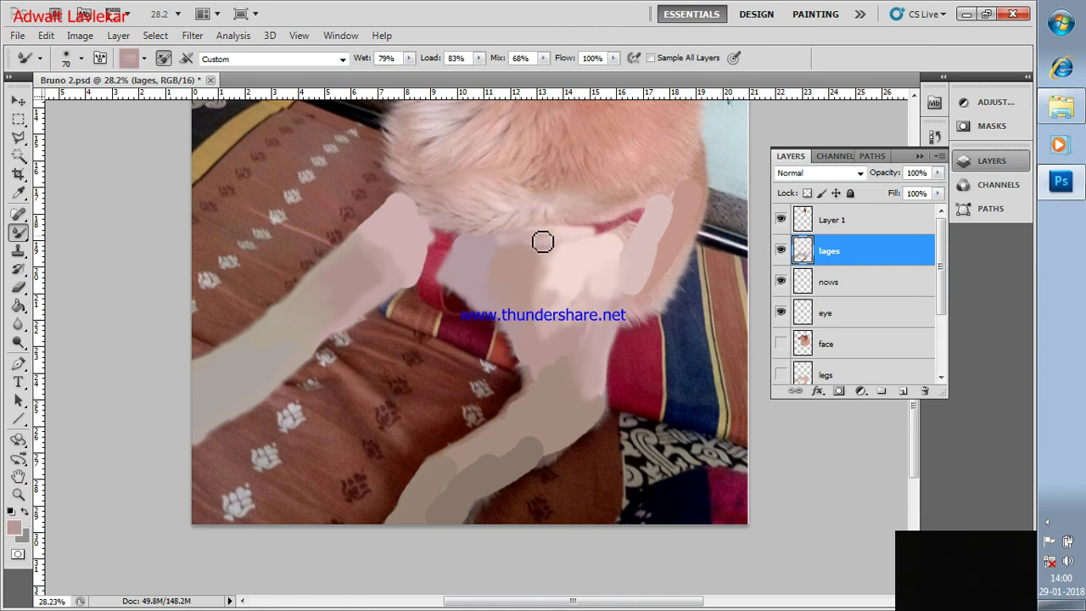
pyautogui.keyDown('alt'); pyautogui.click(597, 244); pyautogui.keyUp('alt')
pyautogui.moveTo(598, 244); pyautogui.dragTo(679, 213)
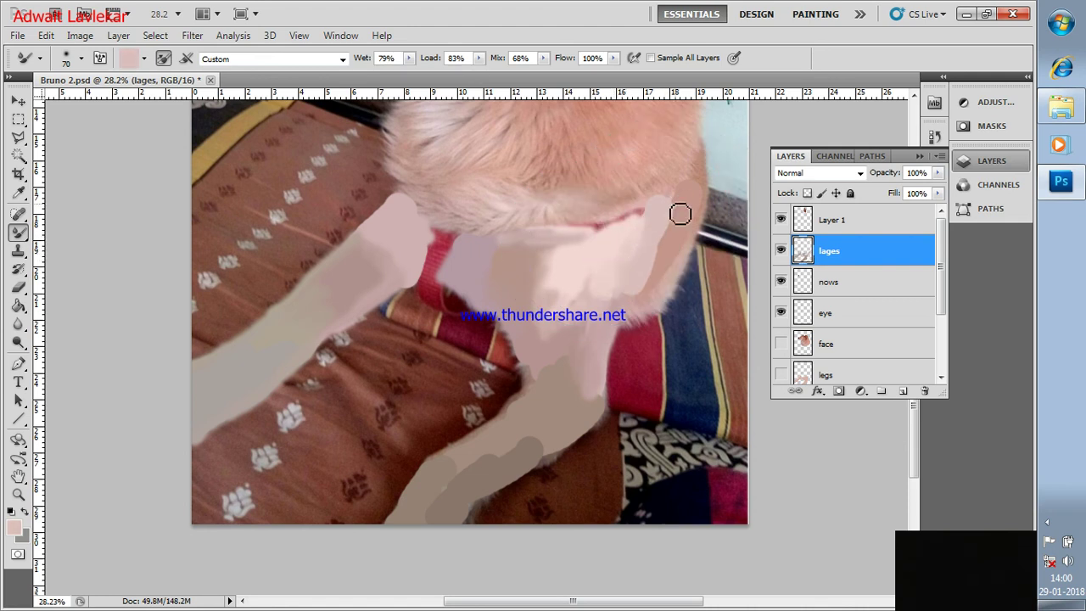
pyautogui.moveTo(652, 285); pyautogui.dragTo(681, 274)
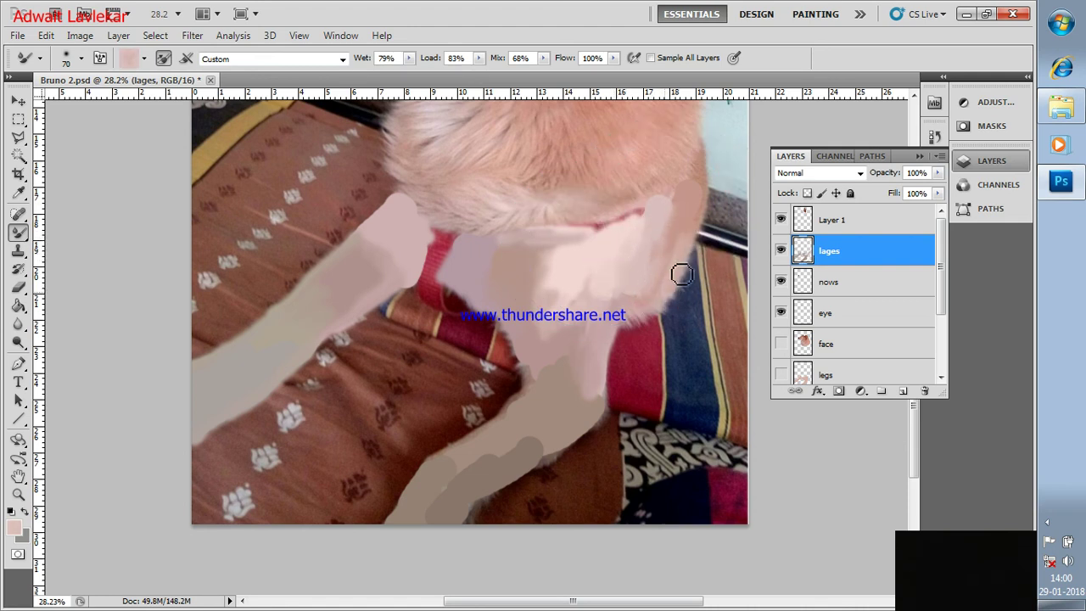
pyautogui.keyDown('alt'); pyautogui.click(622, 302); pyautogui.keyUp('alt')
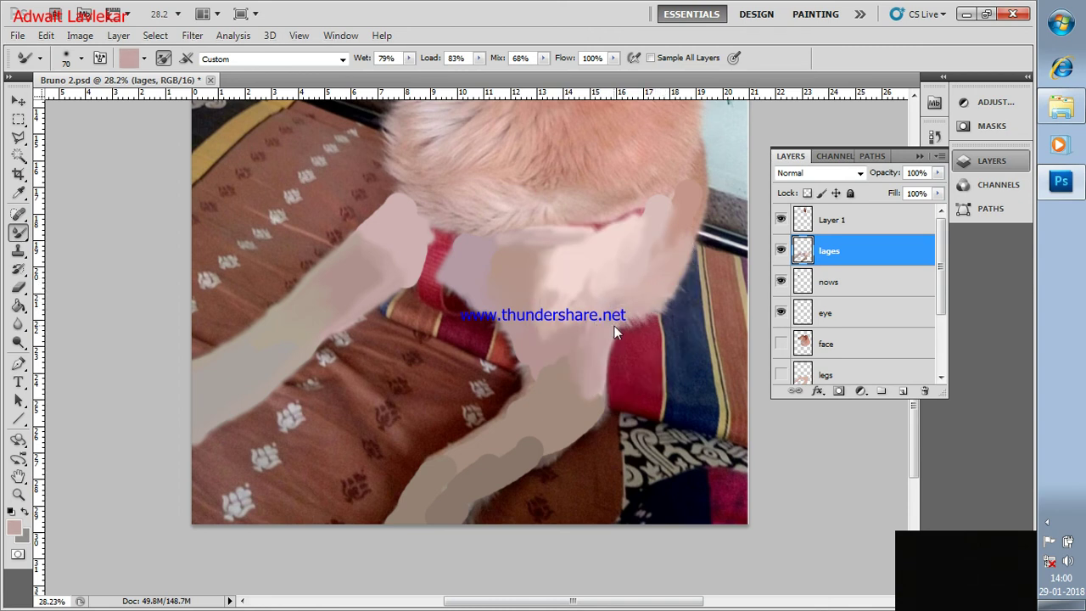
pyautogui.keyDown('alt'); pyautogui.click(702, 181); pyautogui.keyUp('alt')
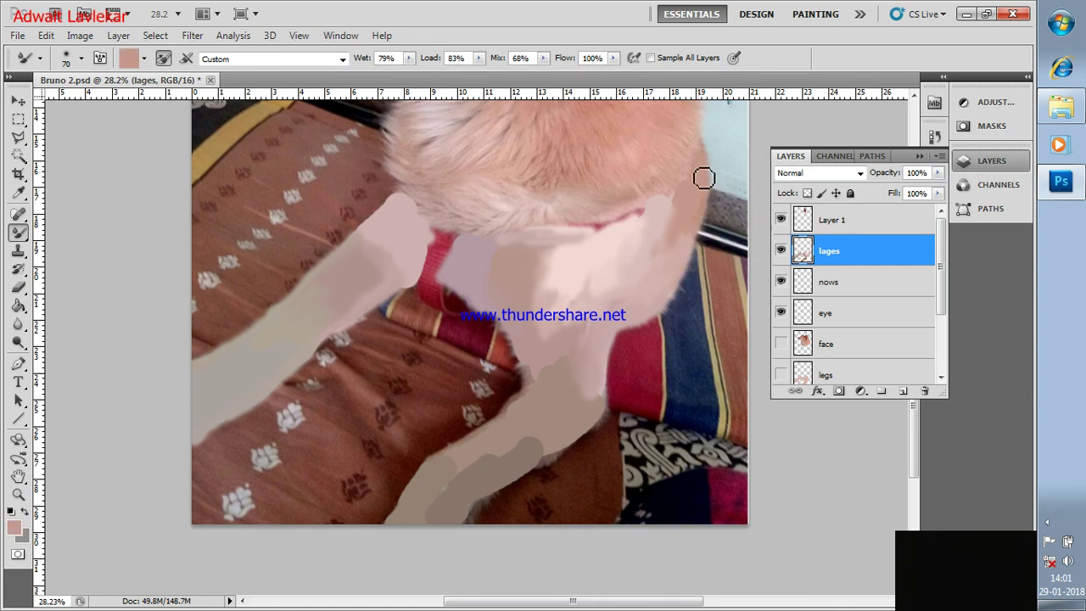
pyautogui.keyDown('alt'); pyautogui.click(681, 203); pyautogui.keyUp('alt')
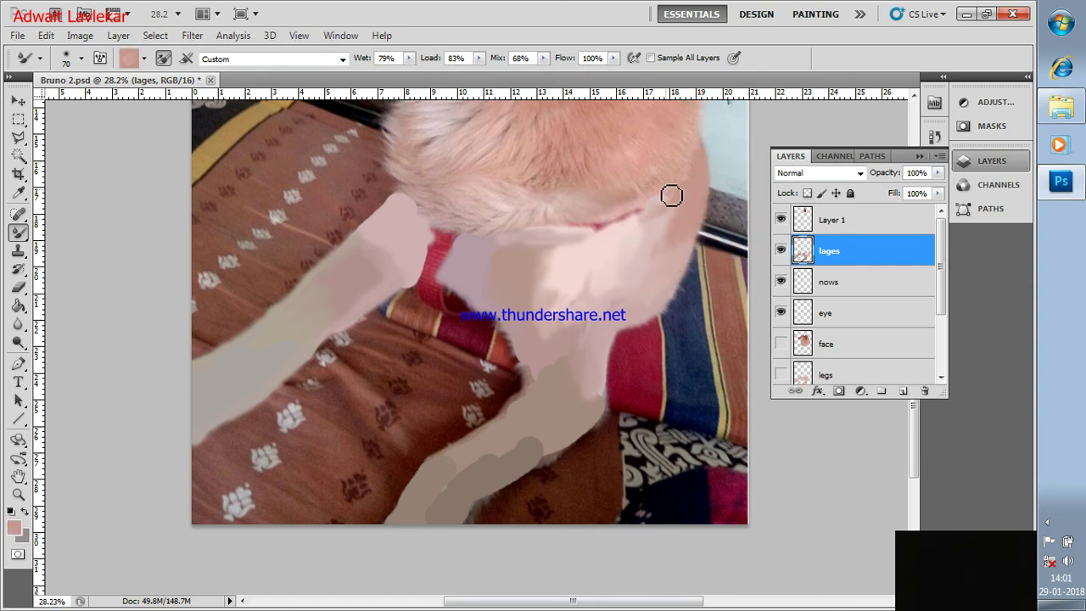
pyautogui.moveTo(665, 208); pyautogui.dragTo(676, 229)
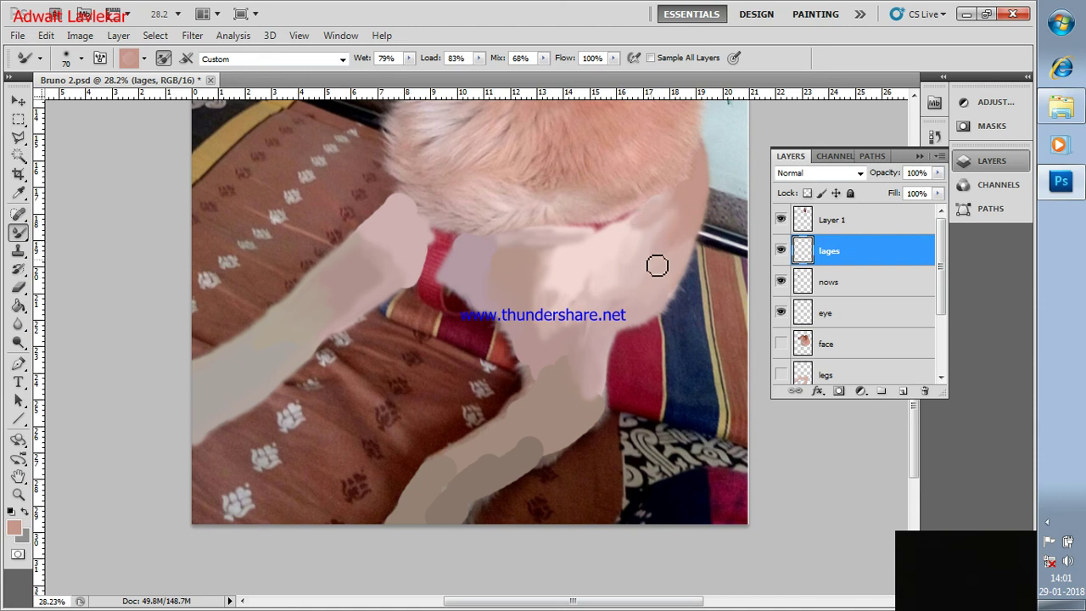
# Touch up the right leg's edges and blend the lower leg paint onto the cloth.
pyautogui.keyDown('alt'); pyautogui.click(547, 383); pyautogui.keyUp('alt')
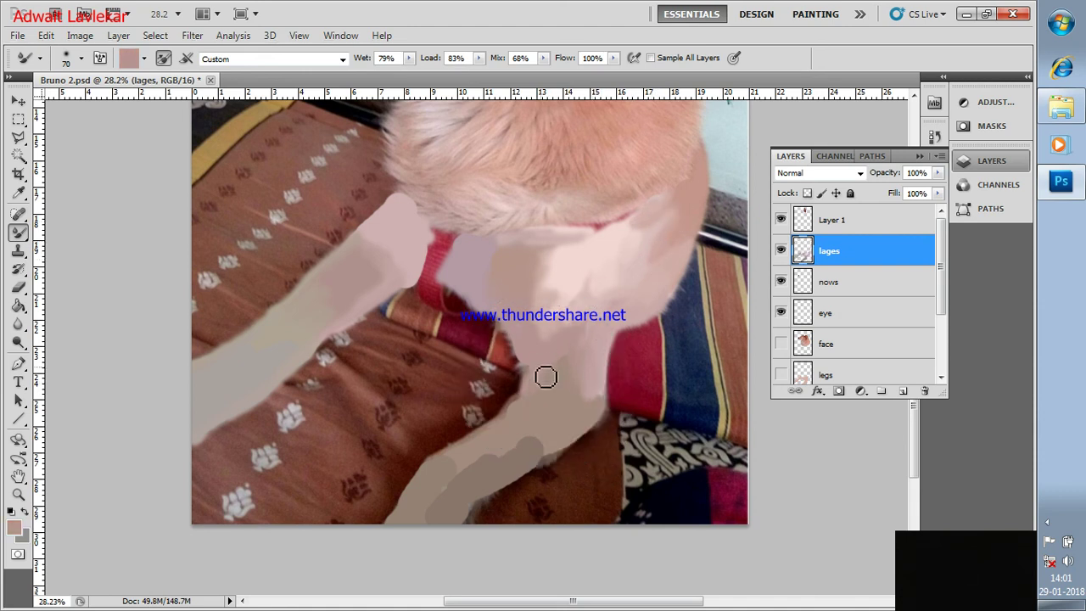
pyautogui.moveTo(583, 367); pyautogui.dragTo(599, 416)
pyautogui.keyDown('alt'); pyautogui.click(522, 466); pyautogui.keyUp('alt')
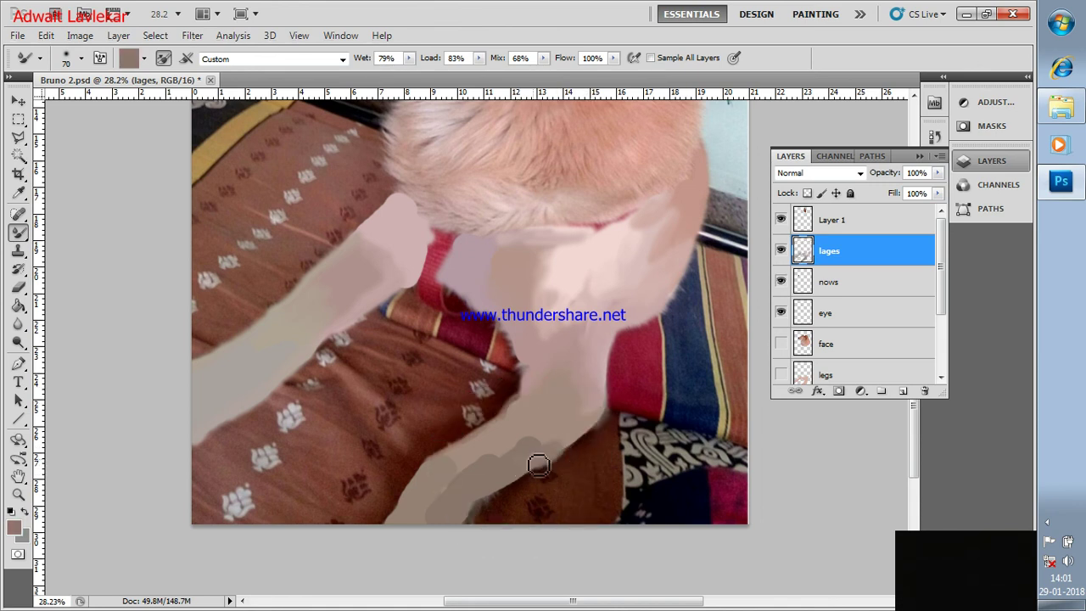
pyautogui.keyDown('alt'); pyautogui.click(492, 459); pyautogui.keyUp('alt')
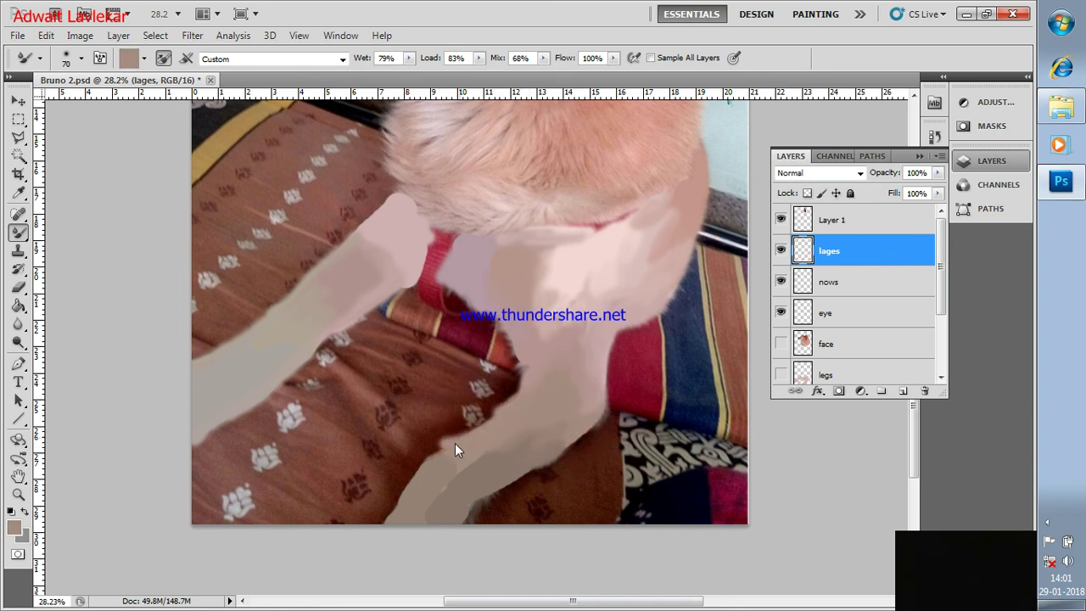
pyautogui.moveTo(431, 456); pyautogui.dragTo(427, 481)
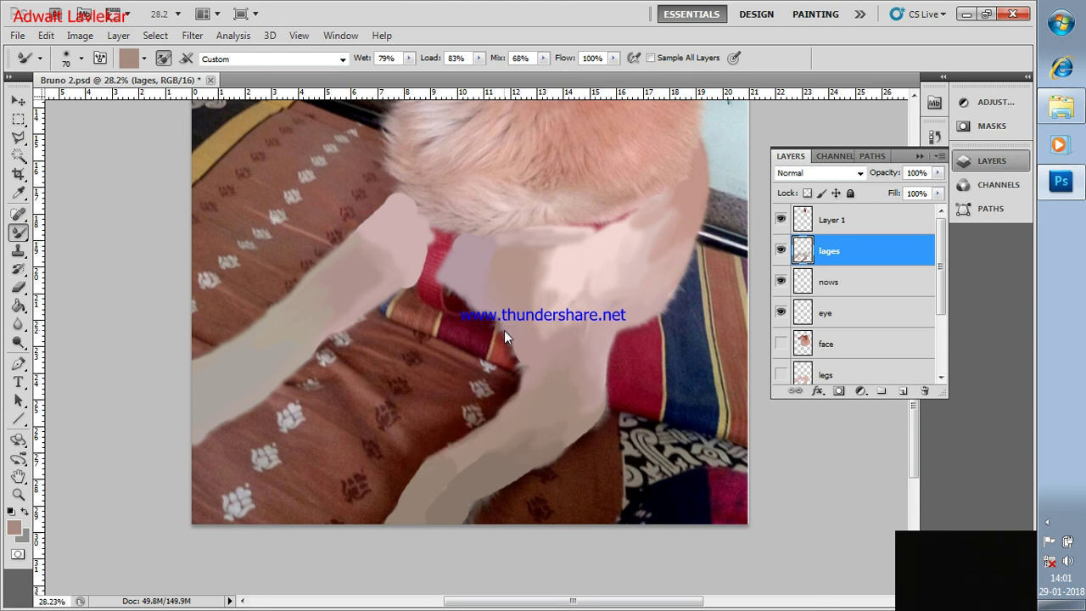
pyautogui.moveTo(514, 418)
pyautogui.mouseDown()
pyautogui.moveTo(393, 529)
pyautogui.moveTo(419, 478)
pyautogui.moveTo(489, 436)
pyautogui.moveTo(540, 381)
pyautogui.moveTo(504, 444)
pyautogui.moveTo(444, 467)
pyautogui.moveTo(437, 505)
pyautogui.moveTo(461, 497)
pyautogui.moveTo(432, 531)
pyautogui.moveTo(483, 500)
pyautogui.moveTo(461, 514)
pyautogui.moveTo(485, 461)
pyautogui.moveTo(453, 468)
pyautogui.moveTo(474, 471)
pyautogui.mouseUp()
pyautogui.keyDown('alt'); pyautogui.click(574, 339); pyautogui.keyUp('alt')
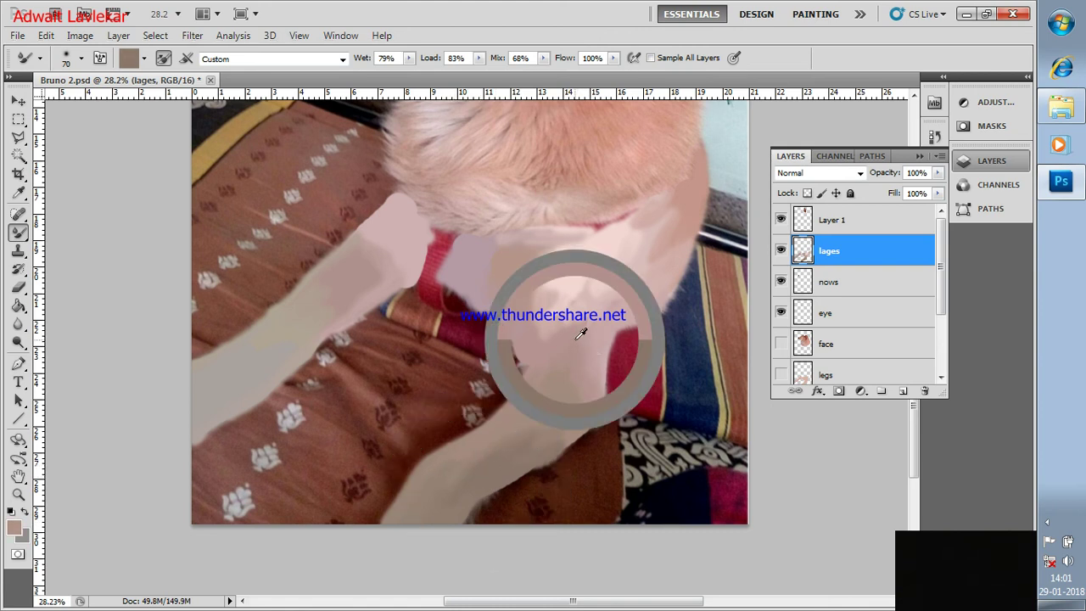
pyautogui.moveTo(596, 330); pyautogui.dragTo(563, 426)
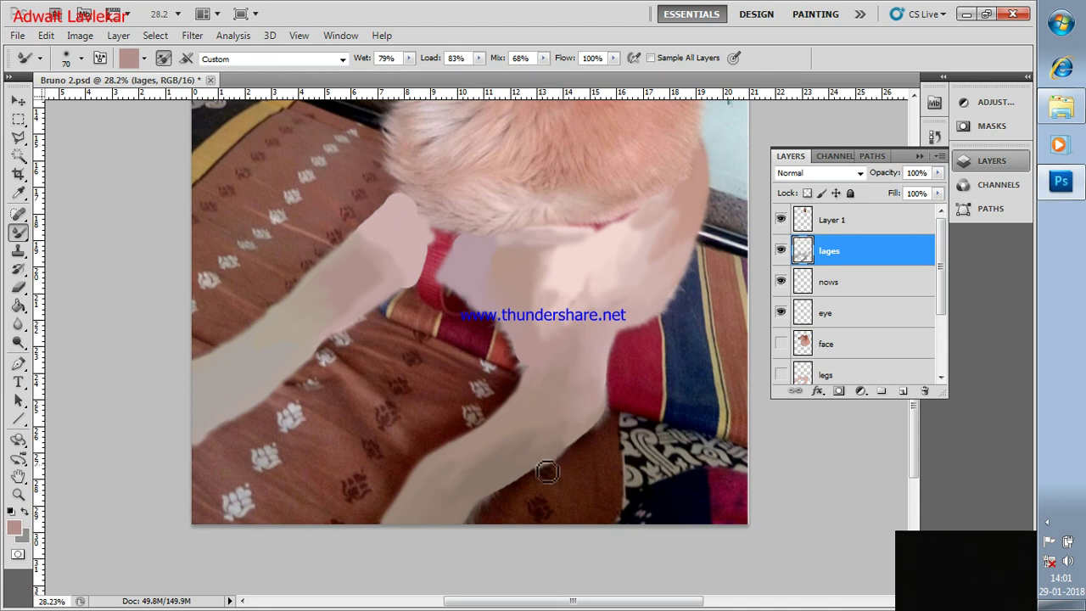
pyautogui.keyDown('alt'); pyautogui.click(535, 456); pyautogui.keyUp('alt')
pyautogui.moveTo(538, 467); pyautogui.dragTo(450, 517)
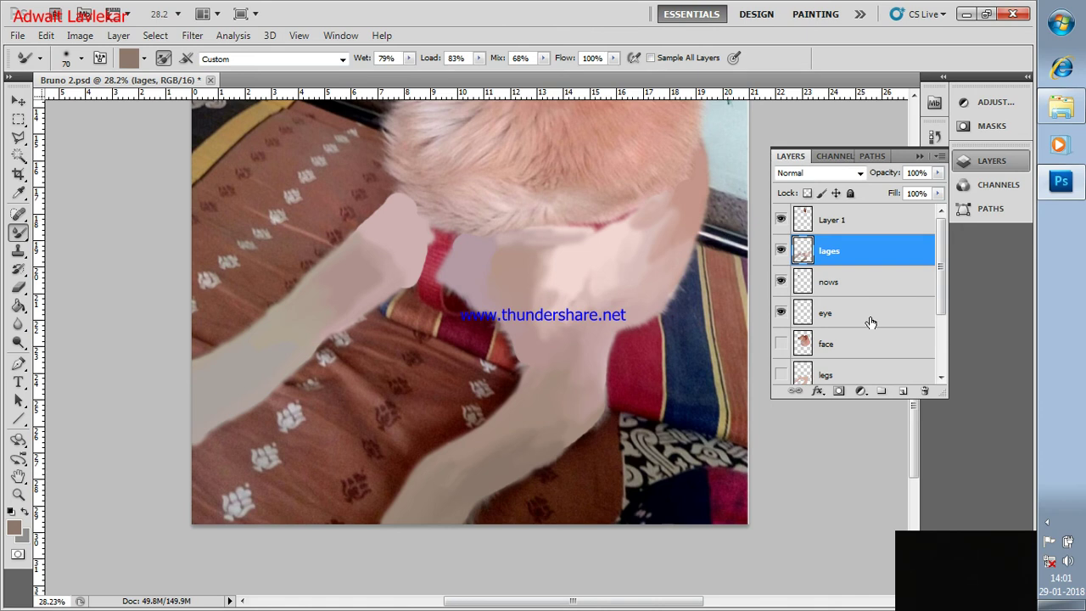
# Hide the original dog photo and make the face layer active.
pyautogui.click(782, 343)
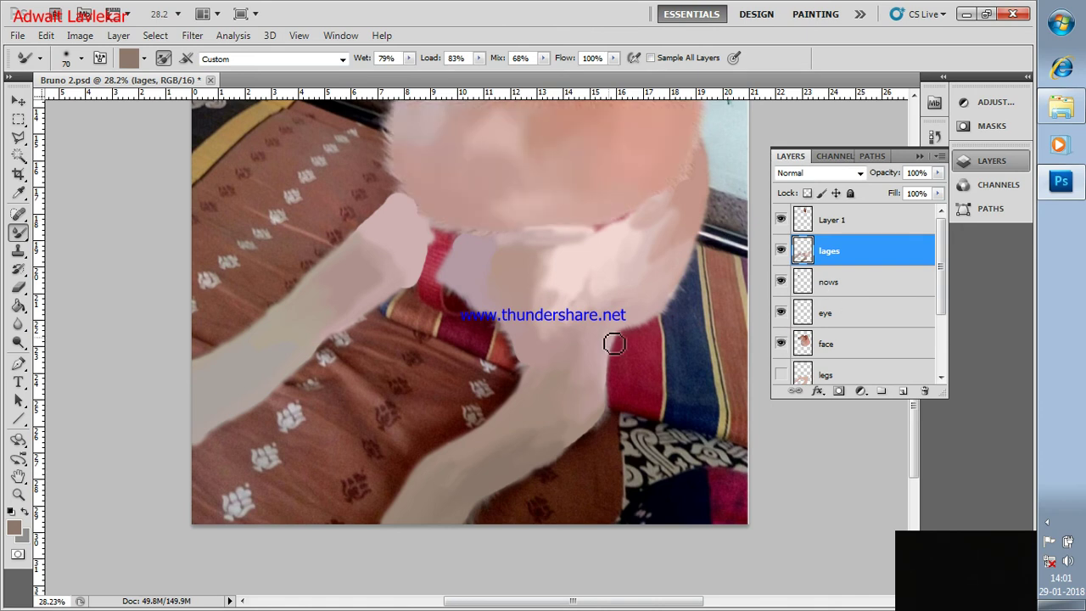
pyautogui.scroll(3, 733, 321)
pyautogui.scroll(2, 734, 321)
pyautogui.scroll(3, 733, 321)
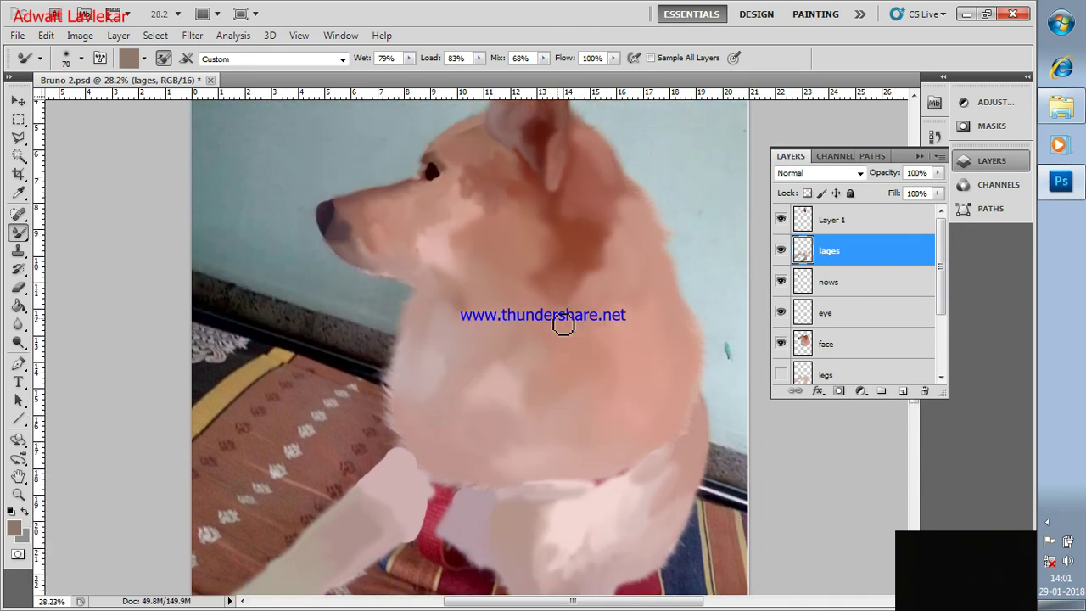
pyautogui.scroll(2, 562, 325)
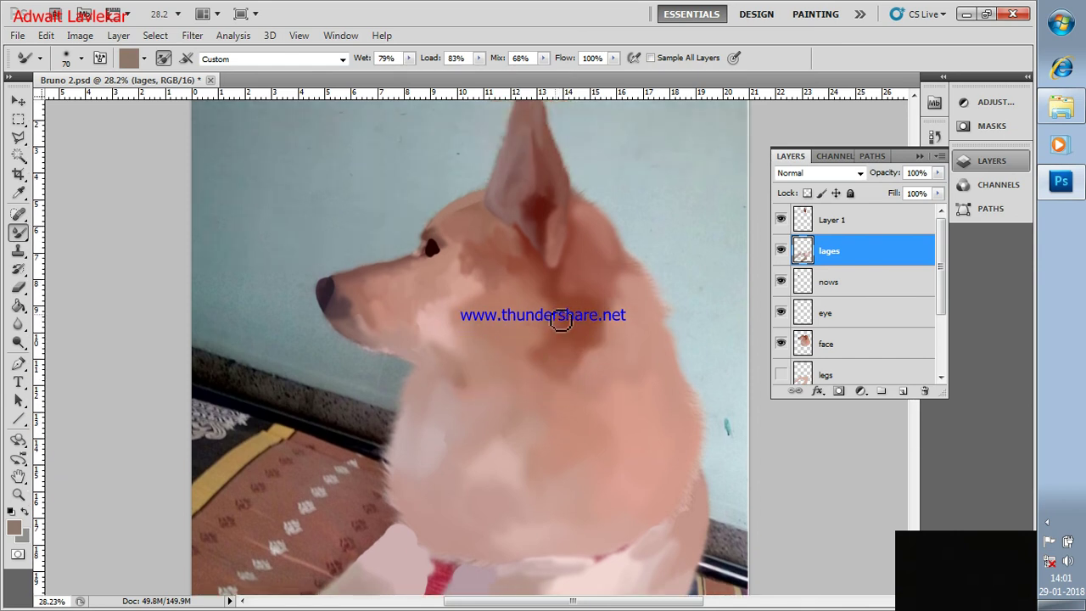
pyautogui.scroll(-3, 813, 348)
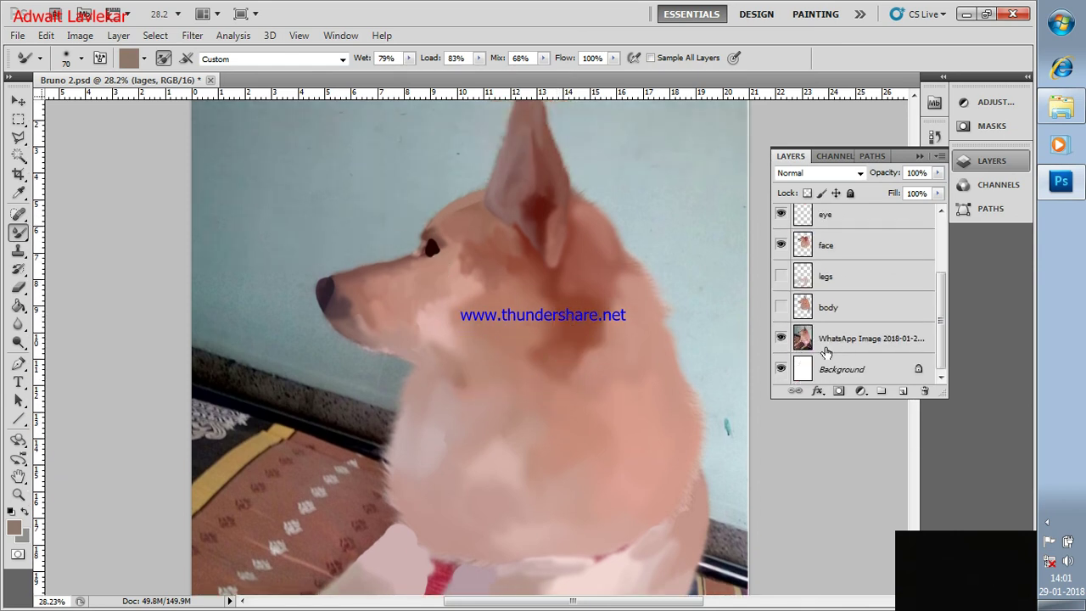
pyautogui.click(779, 339)
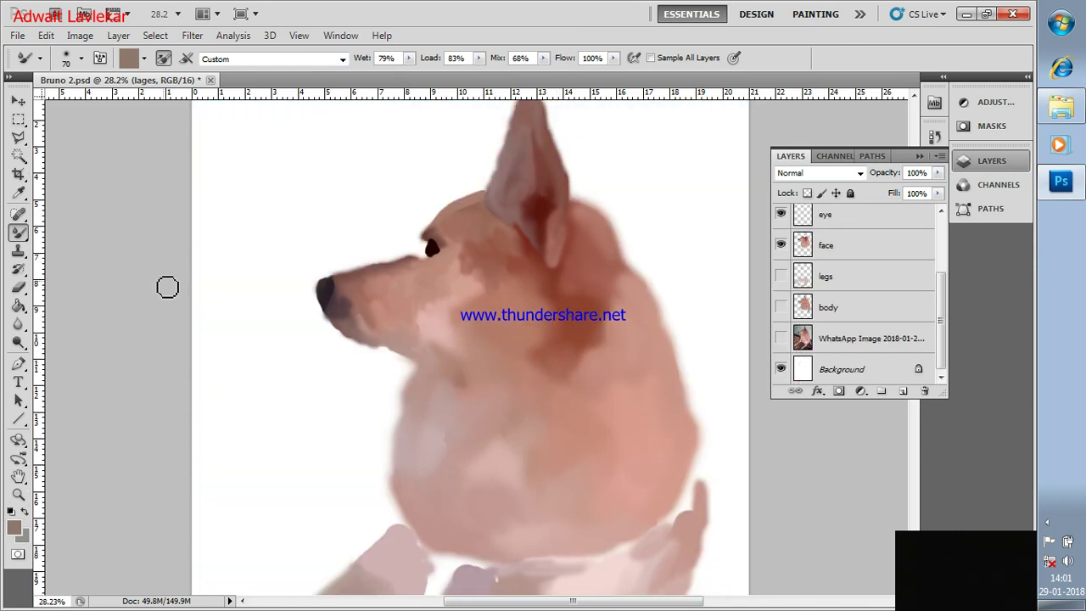
pyautogui.click(830, 255)
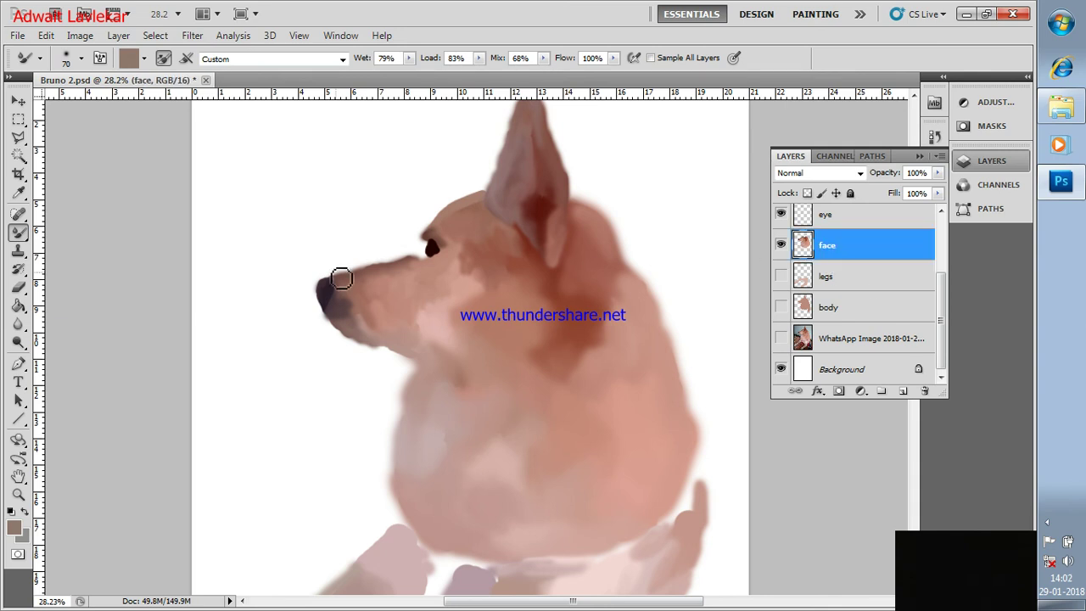
# Sample a darker brown and smooth the snout's top edge with the Mixer Brush.
pyautogui.scroll(2, 438, 259)
pyautogui.scroll(1, 438, 258)
pyautogui.scroll(1, 438, 259)
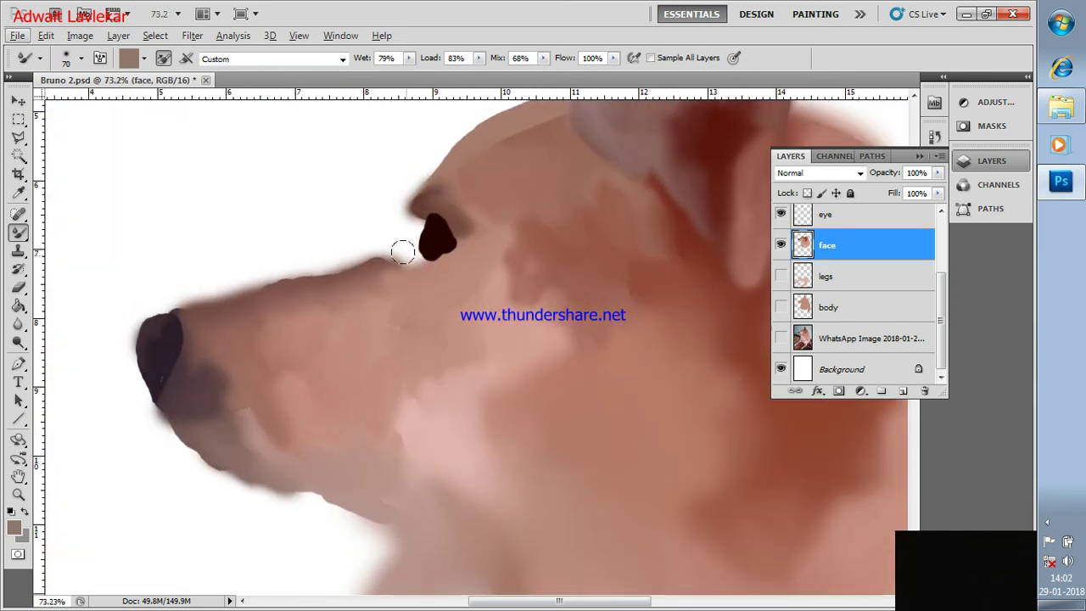
pyautogui.keyDown('alt'); pyautogui.click(374, 259); pyautogui.keyUp('alt')
pyautogui.moveTo(397, 245)
pyautogui.mouseDown()
pyautogui.moveTo(406, 212)
pyautogui.moveTo(415, 270)
pyautogui.mouseUp()
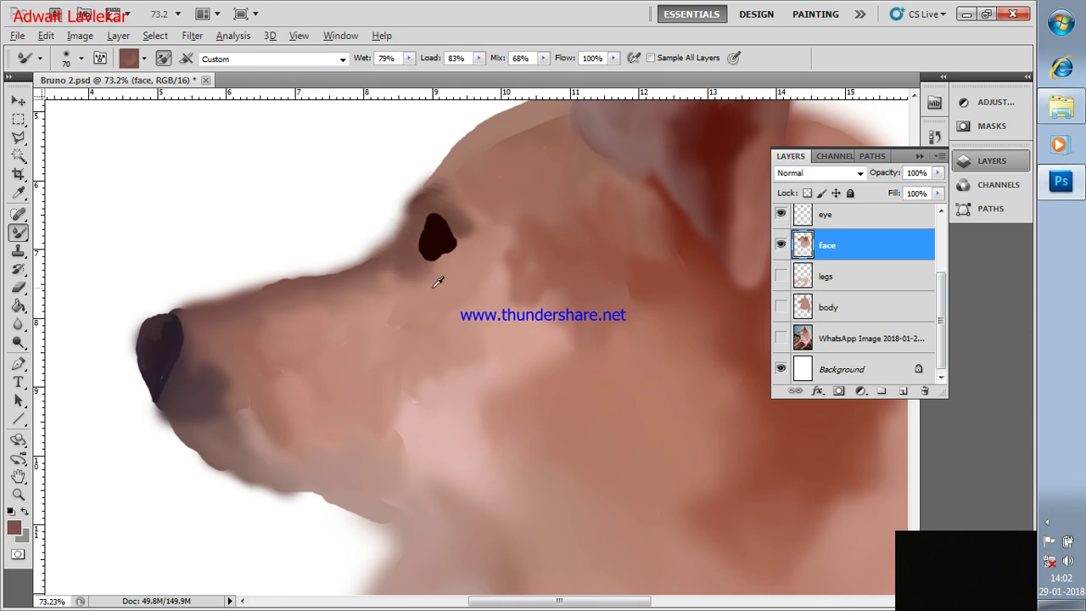
# Show the original dog photo again and add a new empty Layer 2 above face.
pyautogui.scroll(-2, 439, 282)
pyautogui.scroll(-1, 434, 271)
pyautogui.scroll(-2, 432, 266)
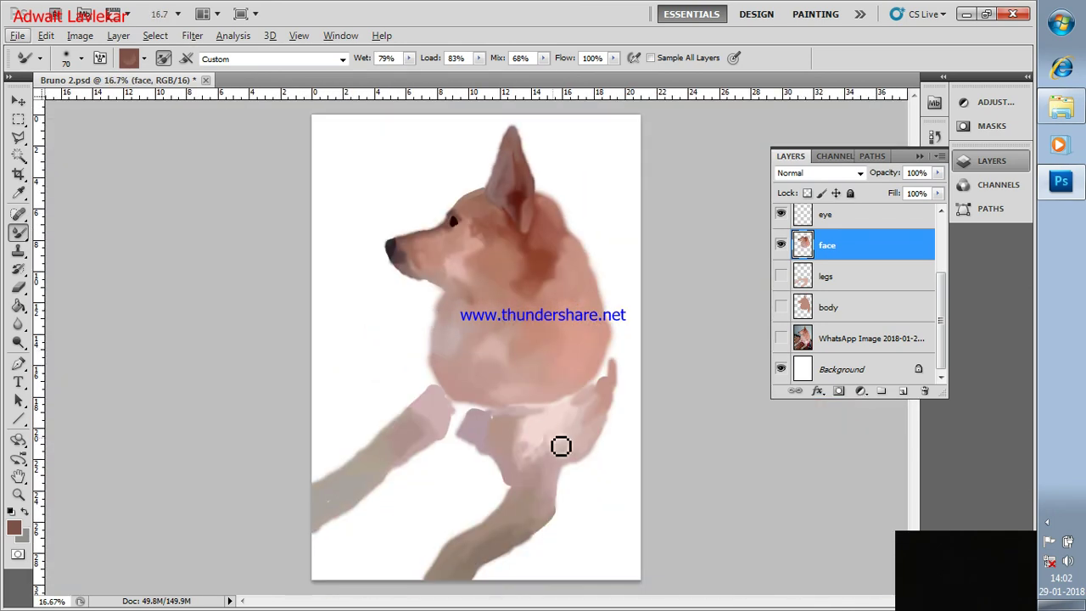
pyautogui.click(781, 338)
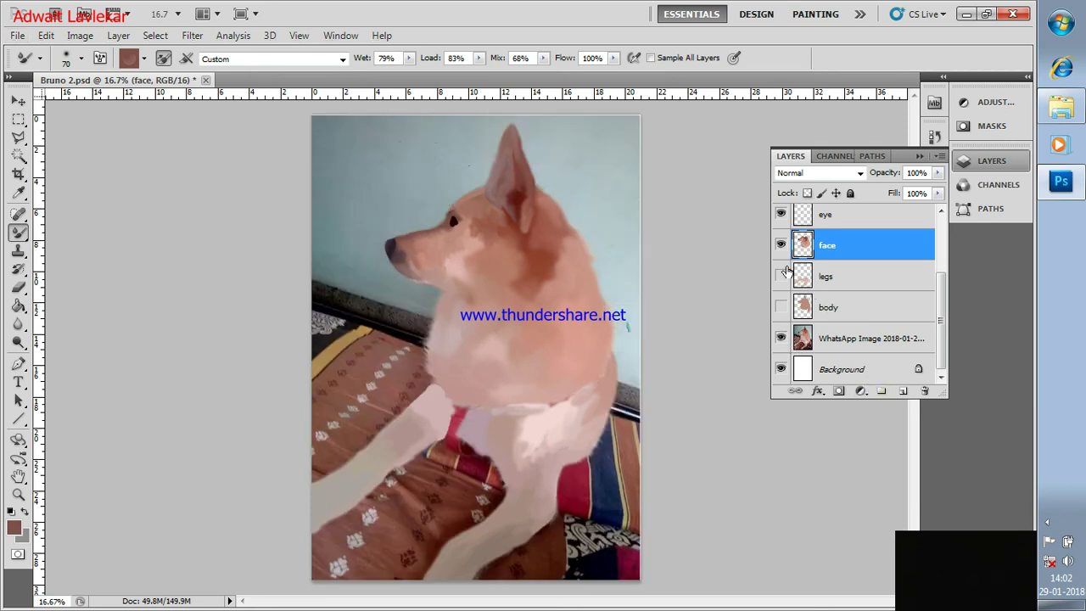
pyautogui.click(904, 393)
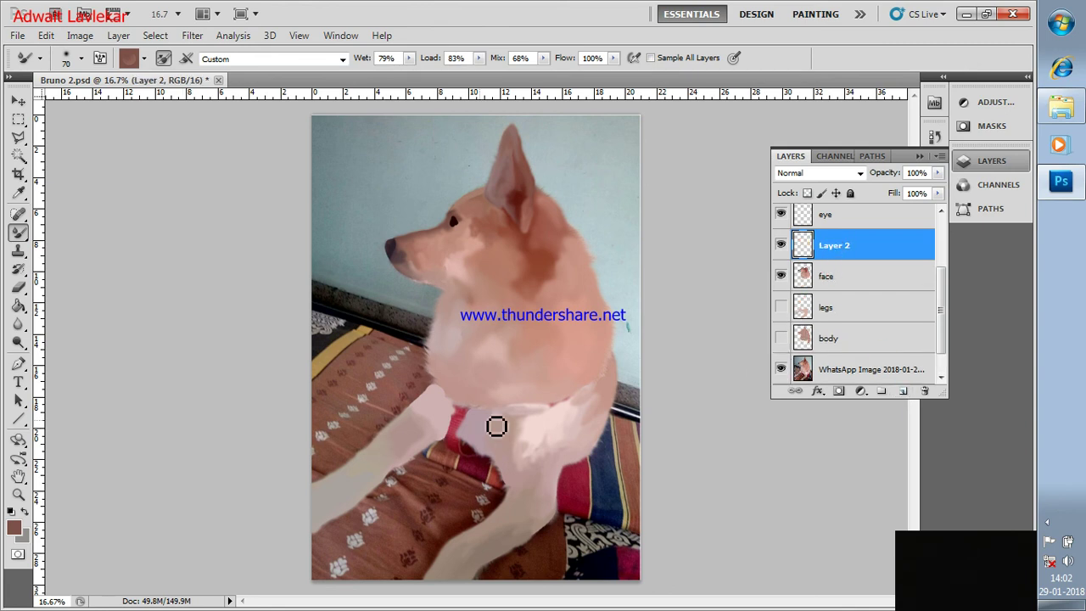
# Switch to the plain Brush, sample the collar's red, and paint it over the chest.
pyautogui.press('alt')
pyautogui.click(19, 236)
pyautogui.click(73, 233)
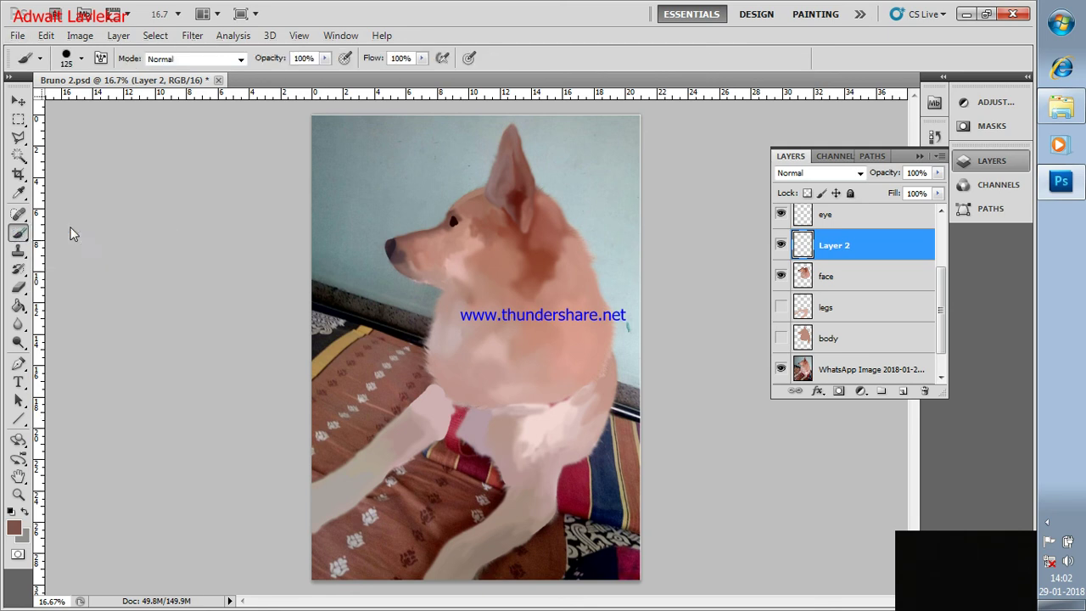
pyautogui.keyDown('alt'); pyautogui.click(461, 415); pyautogui.keyUp('alt')
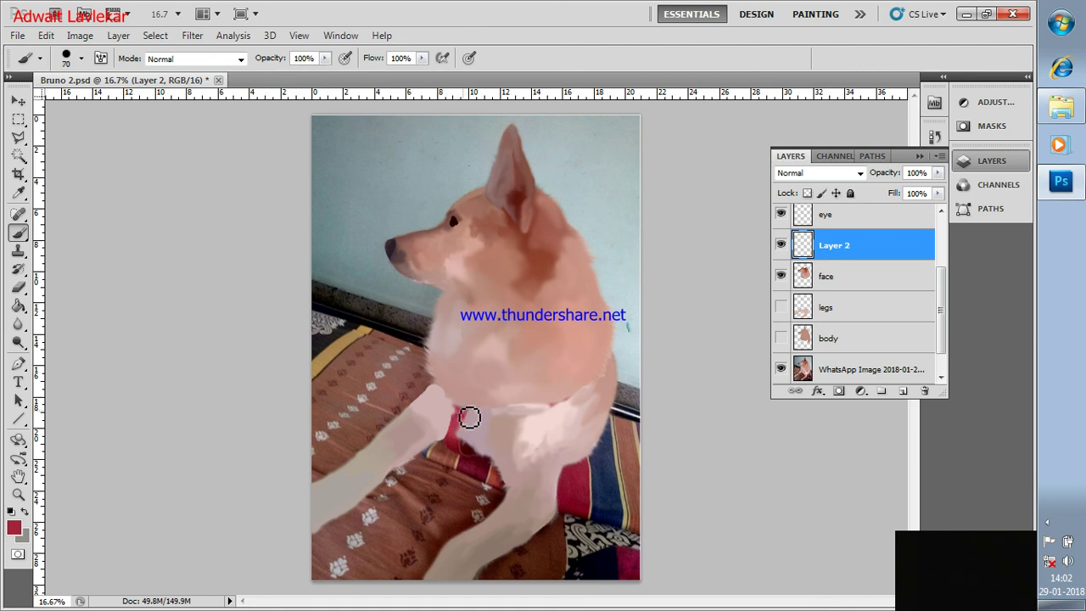
pyautogui.moveTo(467, 416)
pyautogui.mouseDown()
pyautogui.moveTo(456, 448)
pyautogui.moveTo(472, 452)
pyautogui.mouseUp()
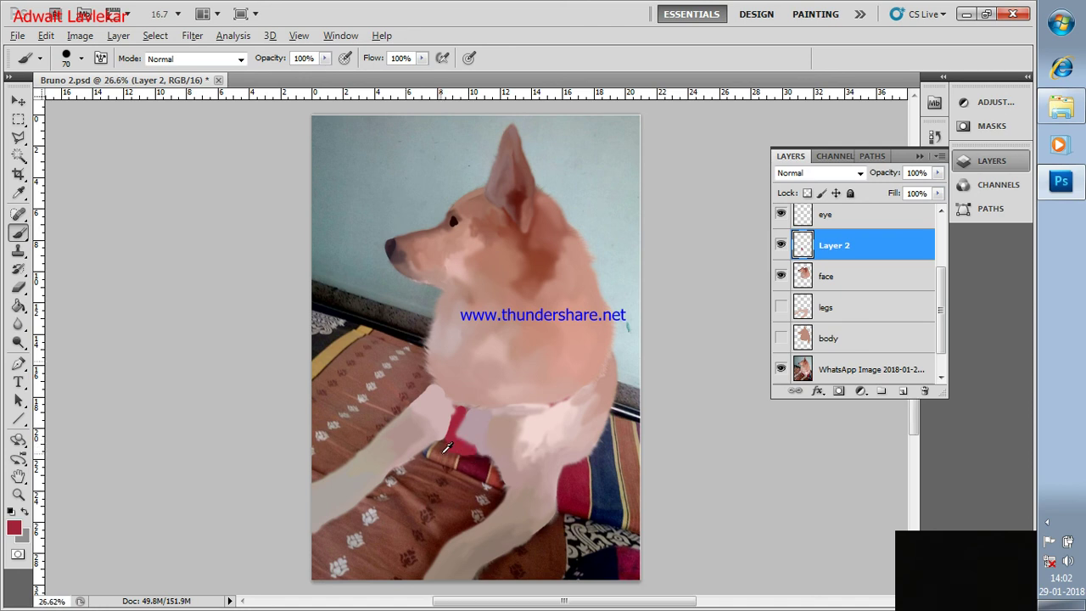
# Extend the red paint up the collar and hide the lages and face layers.
pyautogui.scroll(1, 463, 445)
pyautogui.scroll(1, 456, 434)
pyautogui.moveTo(482, 339); pyautogui.dragTo(513, 339)
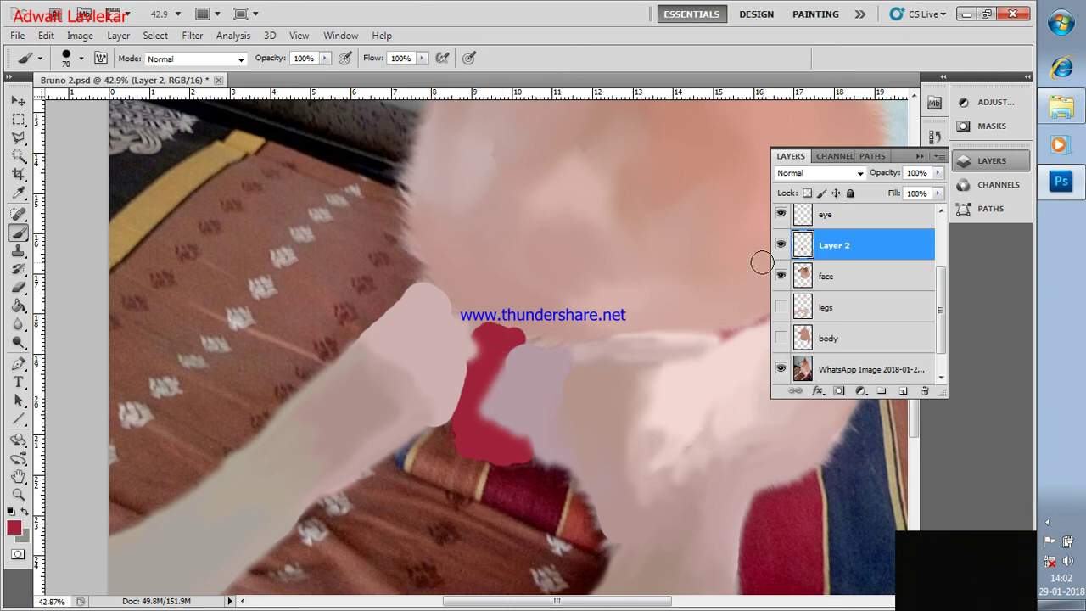
pyautogui.scroll(3, 830, 235)
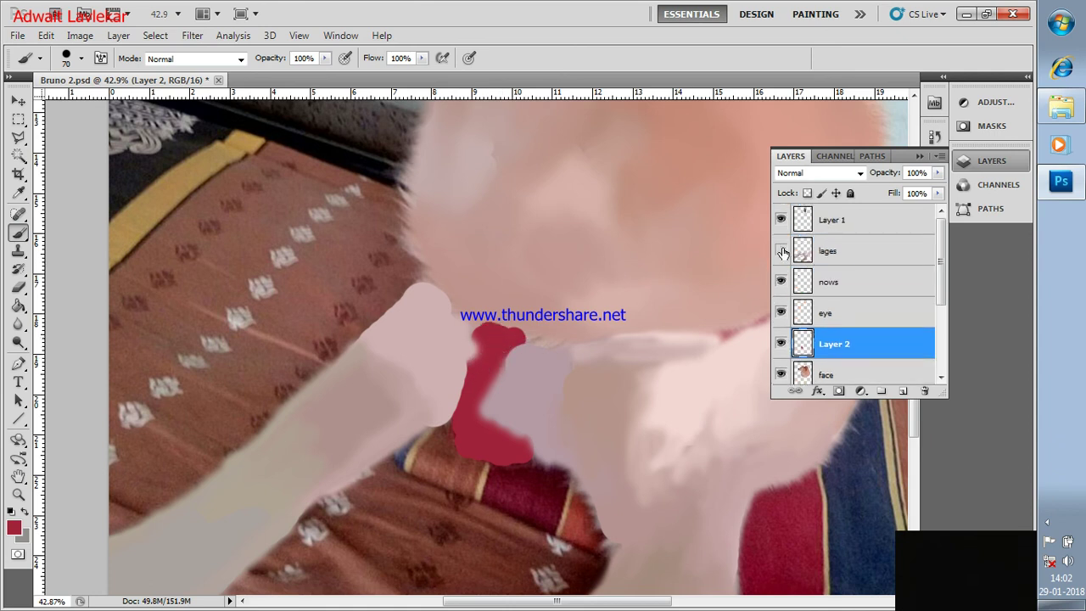
pyautogui.click(781, 251)
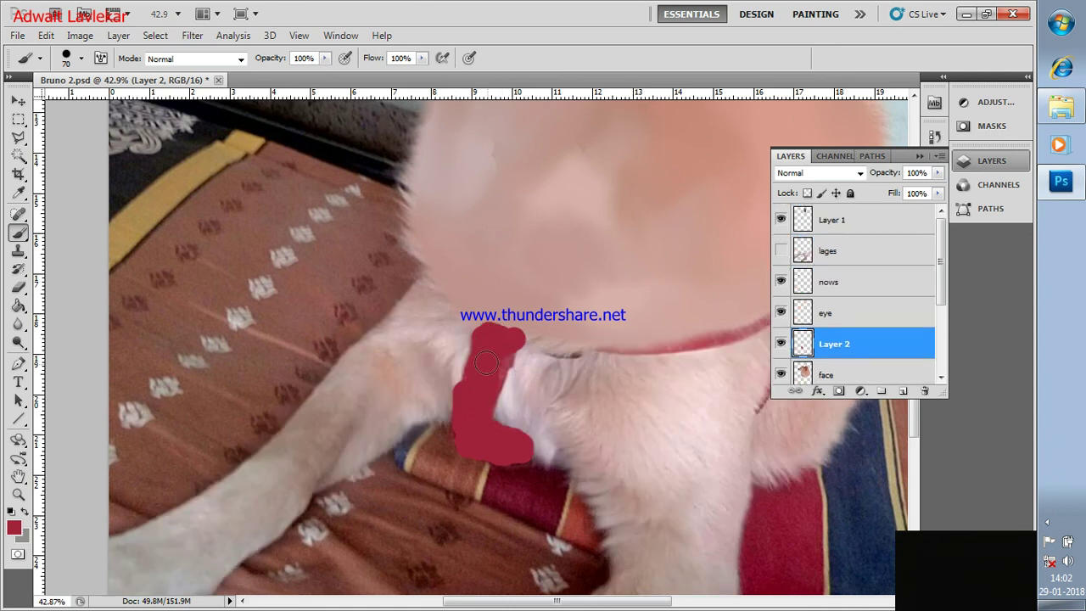
pyautogui.click(780, 374)
# Touch up the red collar edges, then paint a thinner red line around the neck.
pyautogui.scroll(-3, 565, 339)
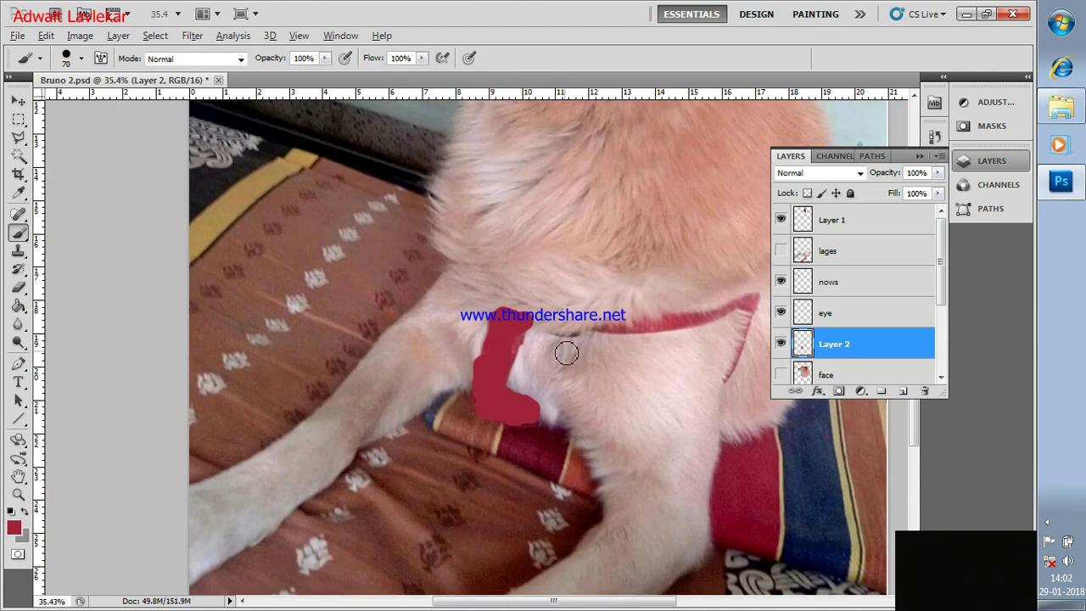
pyautogui.moveTo(515, 336); pyautogui.dragTo(505, 355)
pyautogui.moveTo(486, 362); pyautogui.dragTo(480, 385)
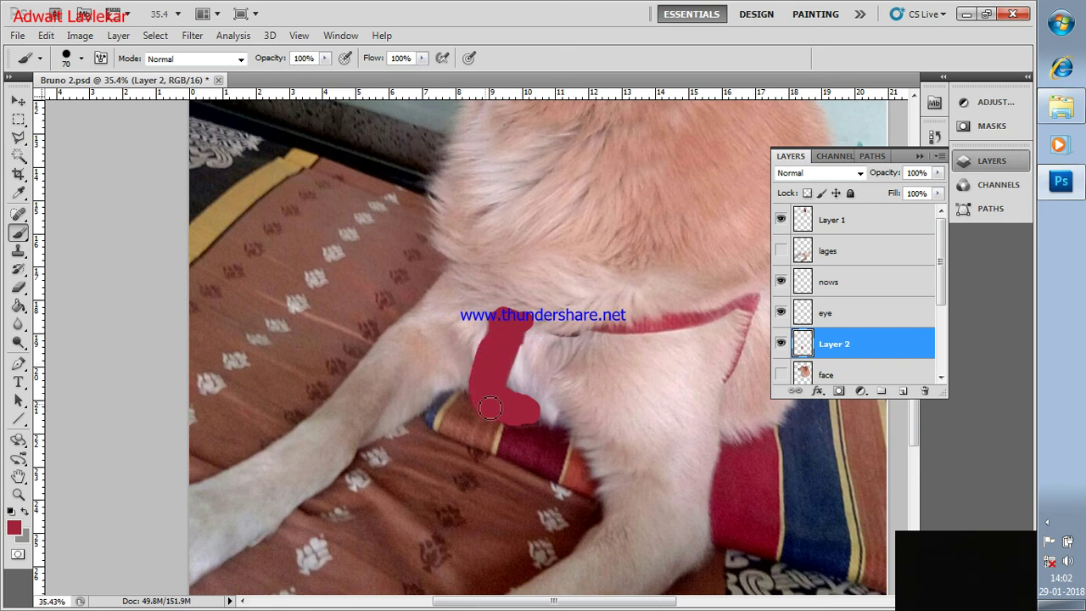
pyautogui.click(533, 416)
pyautogui.moveTo(677, 365); pyautogui.dragTo(544, 412)
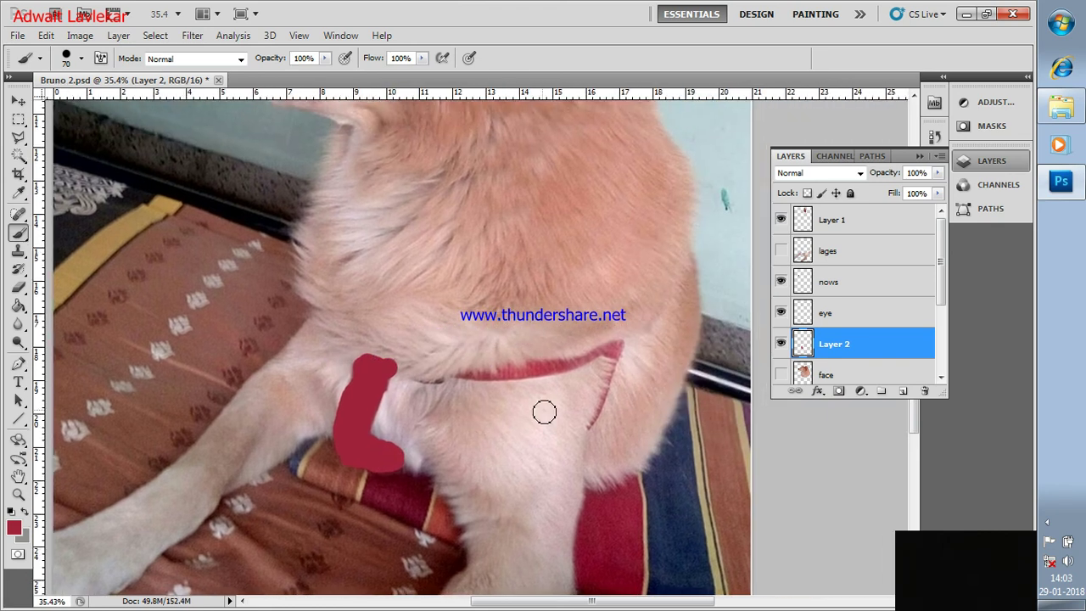
pyautogui.press('[')
pyautogui.moveTo(462, 376)
pyautogui.mouseDown()
pyautogui.moveTo(616, 359)
pyautogui.moveTo(503, 383)
pyautogui.moveTo(626, 364)
pyautogui.moveTo(595, 430)
pyautogui.mouseUp()
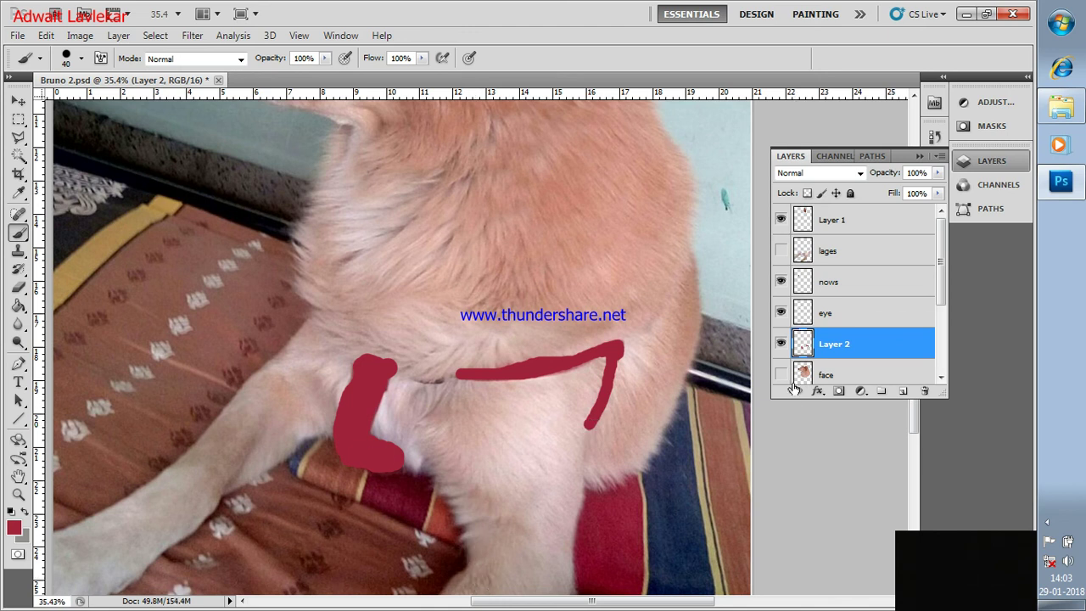
pyautogui.scroll(-2, 384, 417)
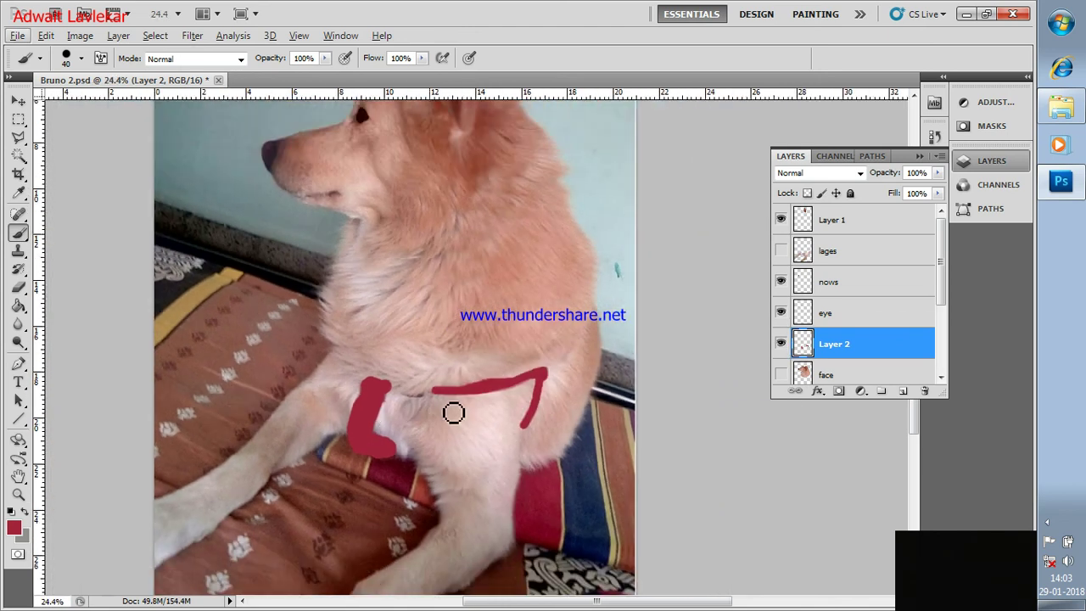
# Show the lages, face and legs layers again and make lages the active layer.
pyautogui.click(781, 252)
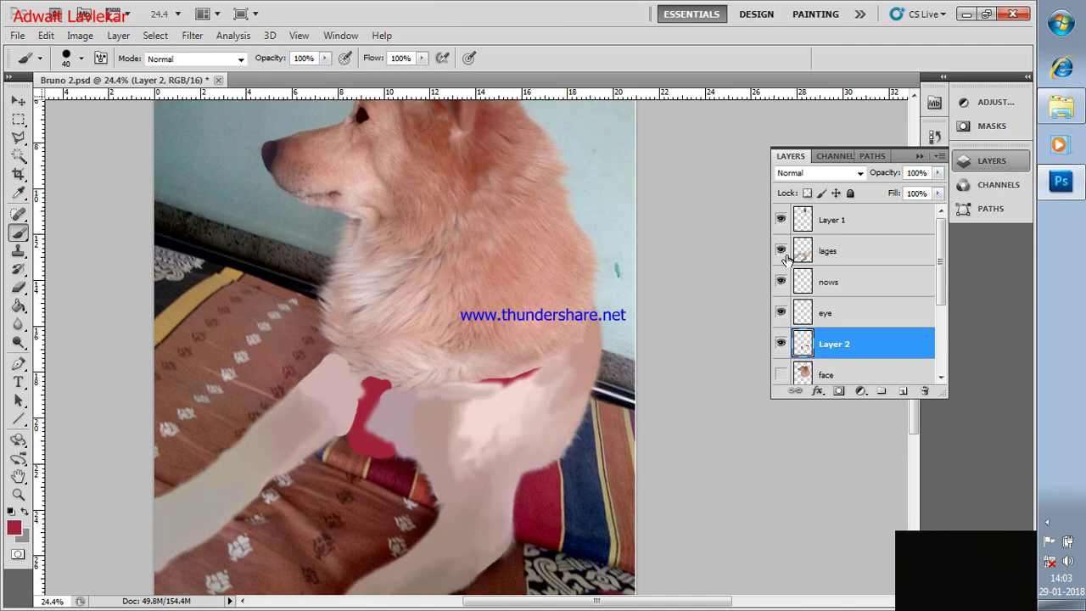
pyautogui.click(781, 375)
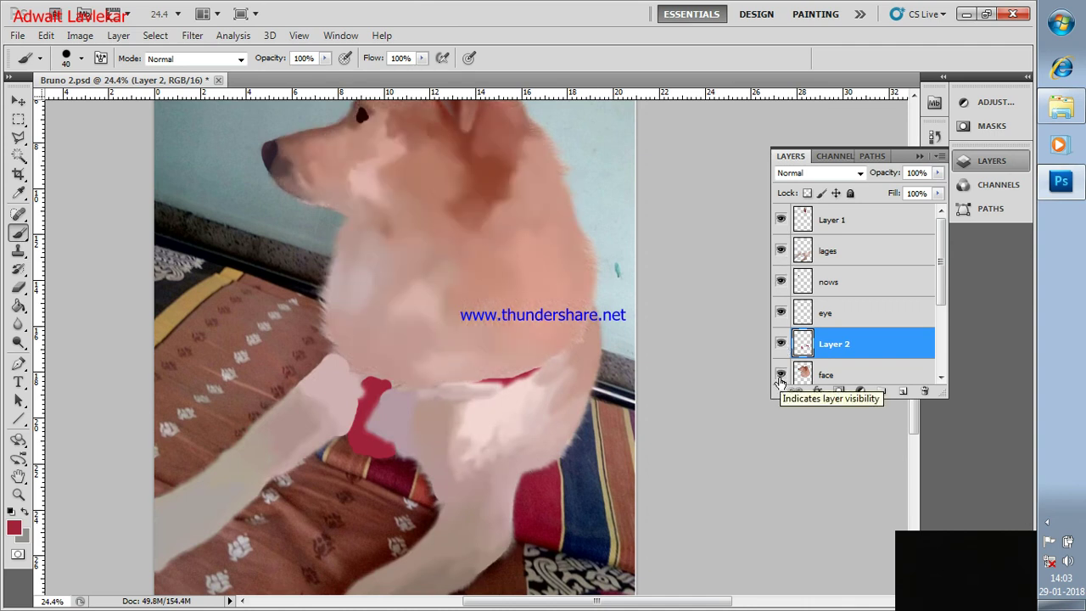
pyautogui.scroll(-3, 781, 357)
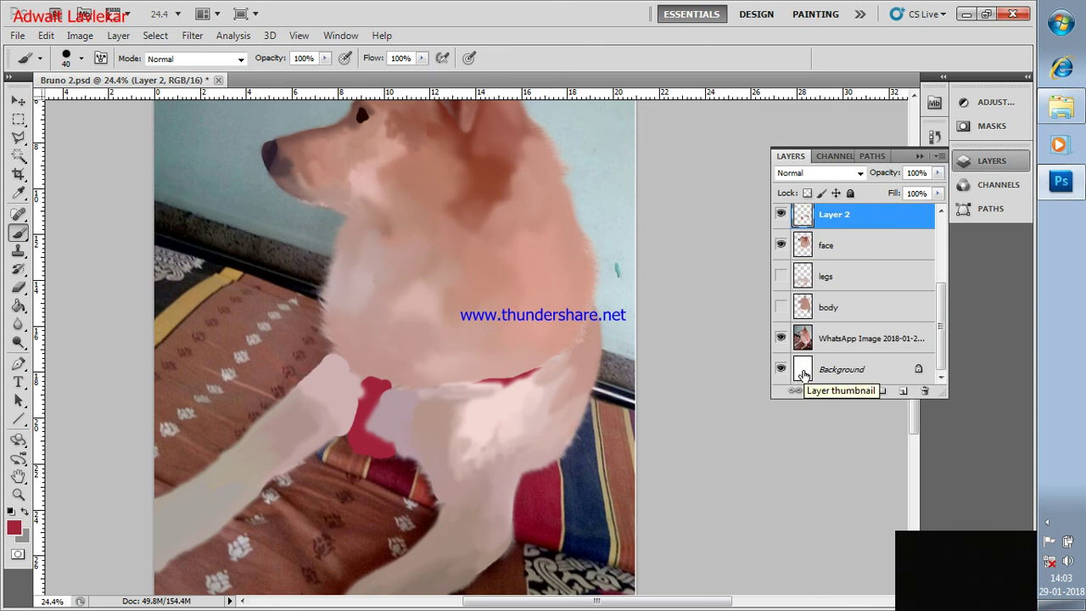
pyautogui.click(782, 277)
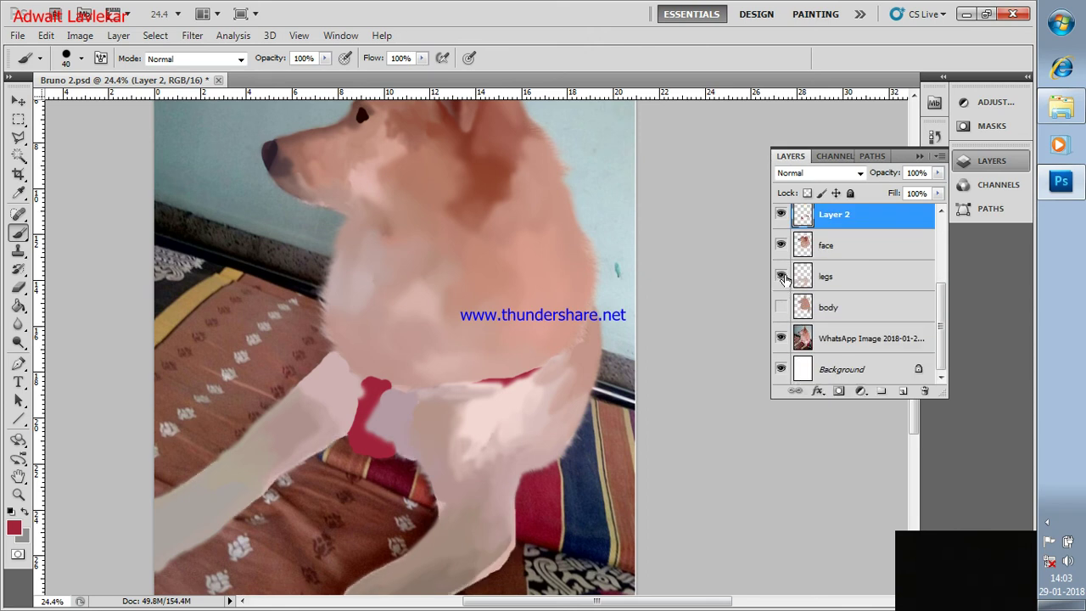
pyautogui.scroll(3, 789, 271)
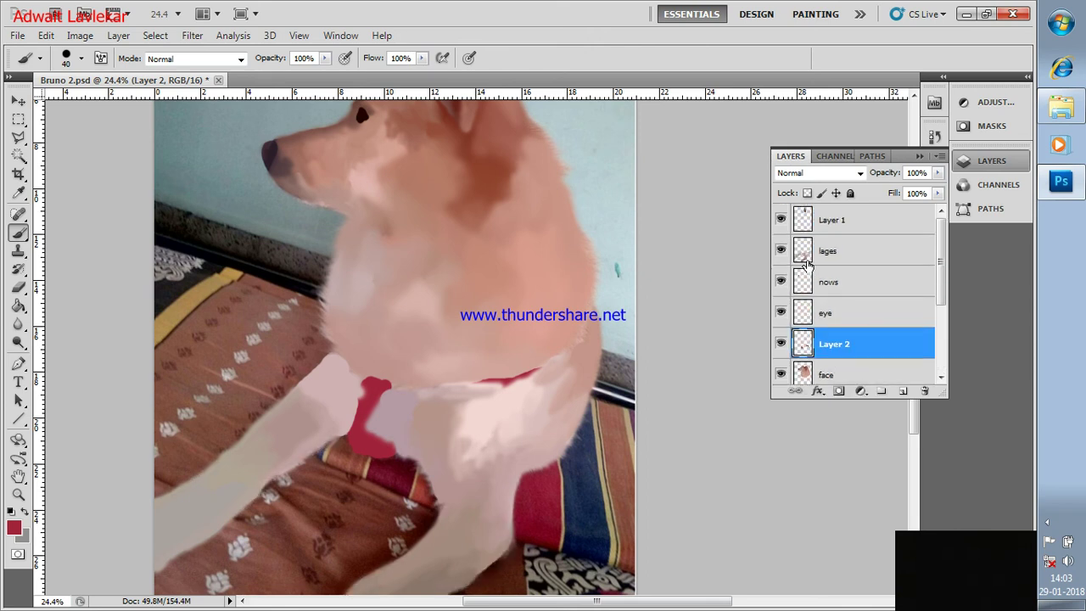
pyautogui.click(840, 246)
pyautogui.press('alt')
pyautogui.rightClick(17, 236)
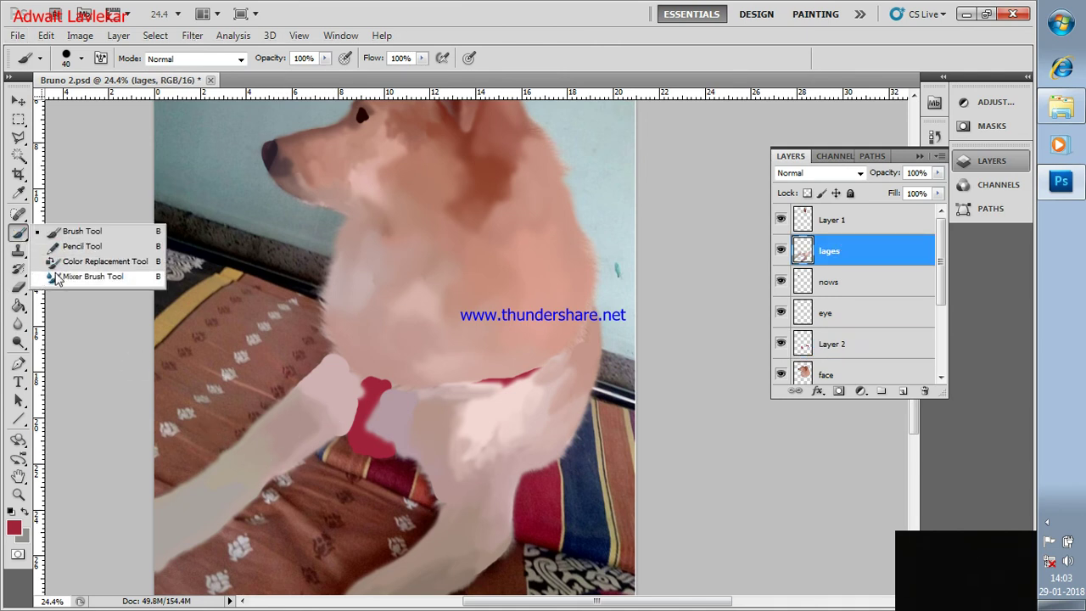
# With the Mixer Brush, pick up light pink fur and smooth the front leg's edge.
pyautogui.click(93, 277)
pyautogui.keyDown('alt'); pyautogui.click(343, 400); pyautogui.keyUp('alt')
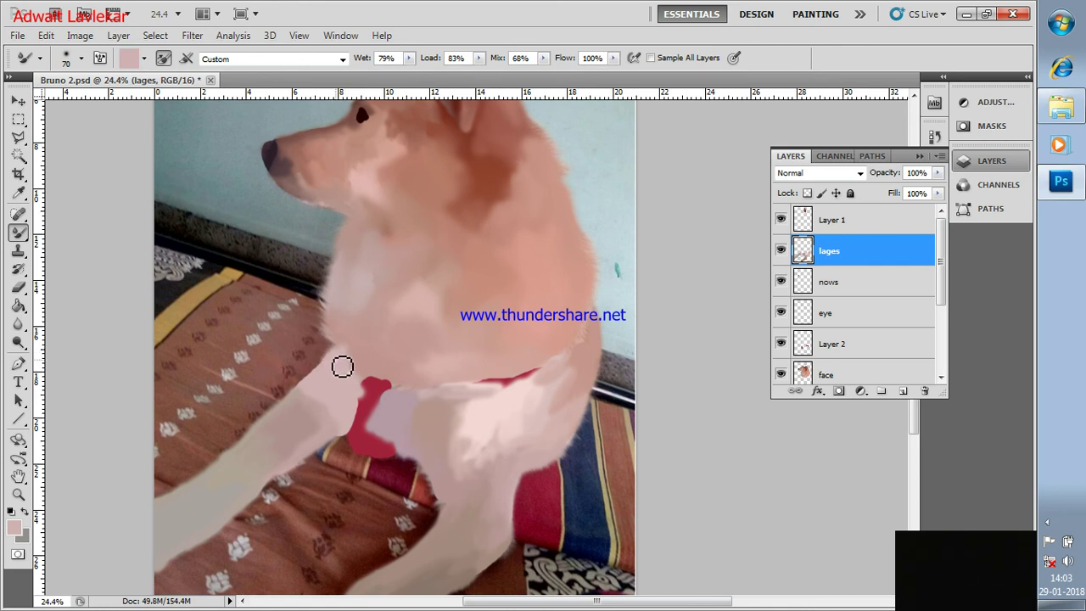
pyautogui.moveTo(337, 364)
pyautogui.mouseDown()
pyautogui.moveTo(326, 378)
pyautogui.moveTo(363, 405)
pyautogui.moveTo(340, 441)
pyautogui.mouseUp()
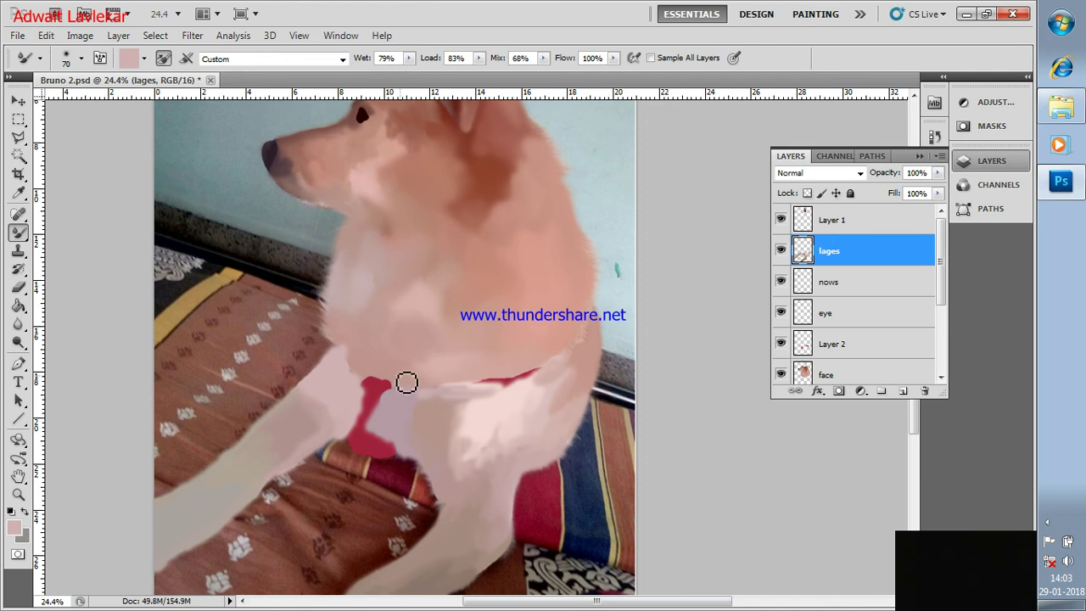
pyautogui.scroll(-1, 405, 382)
pyautogui.scroll(-1, 403, 367)
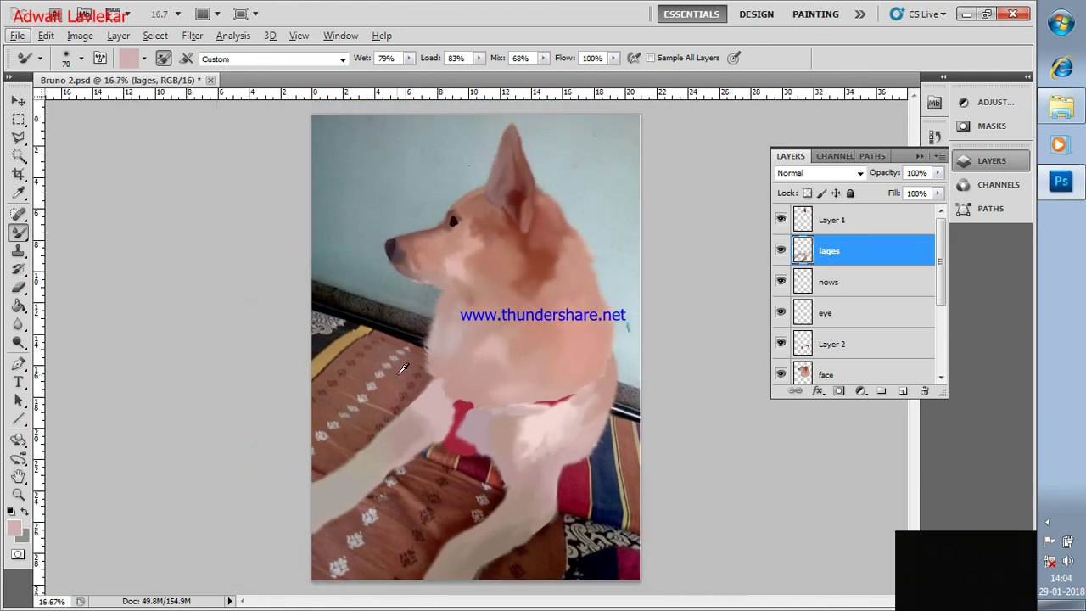
# Hide the WhatsApp photo layer and merge the face through Layer 1 paint layers.
pyautogui.scroll(-3, 776, 339)
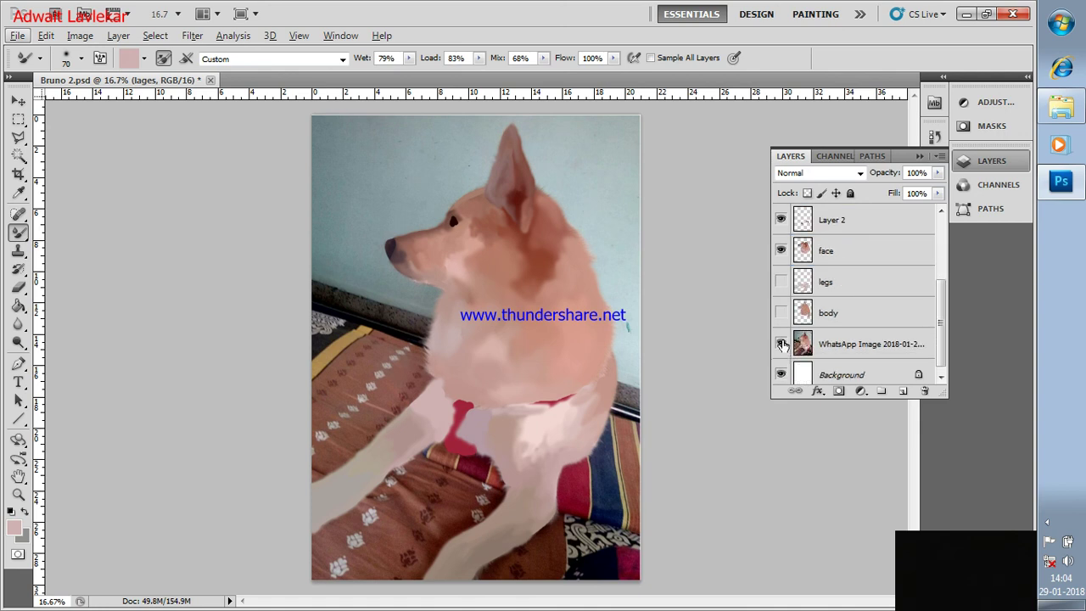
pyautogui.click(782, 341)
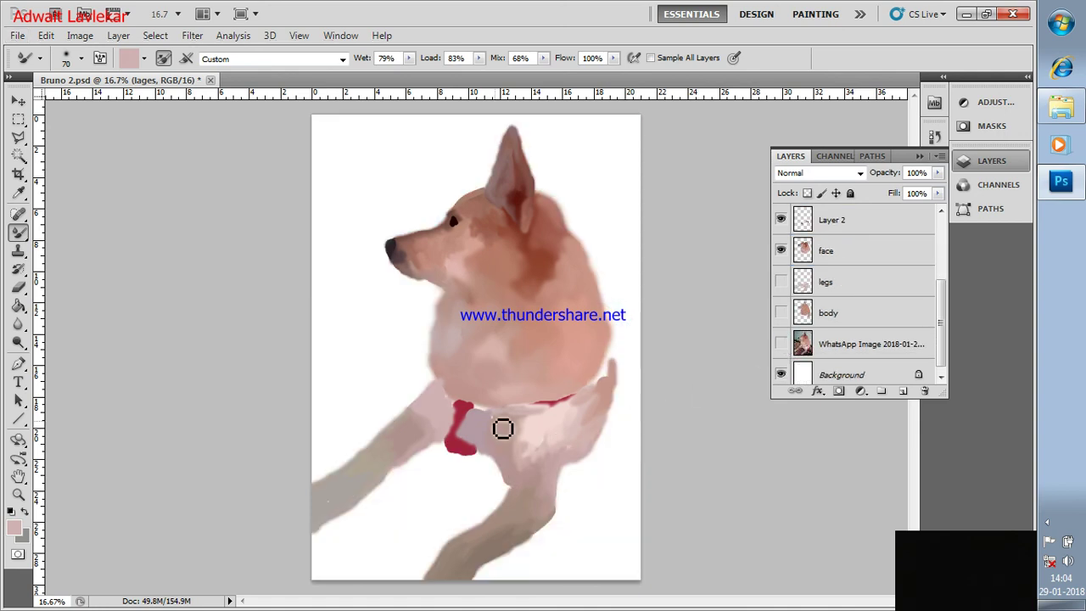
pyautogui.keyDown('alt'); pyautogui.click(450, 393); pyautogui.keyUp('alt')
pyautogui.scroll(3, 832, 289)
pyautogui.click(825, 347)
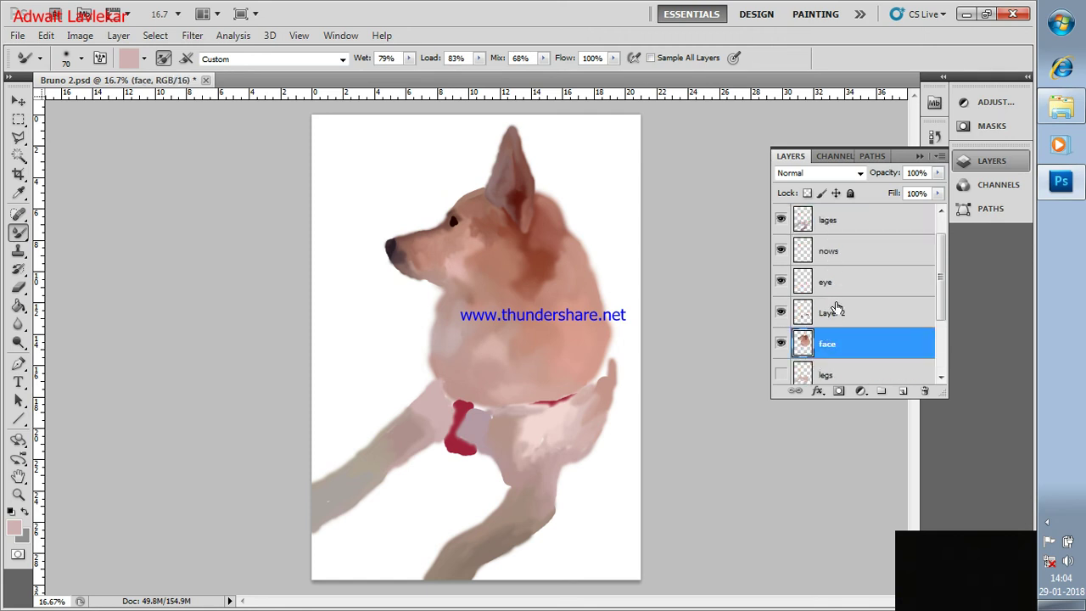
pyautogui.scroll(1, 849, 234)
pyautogui.keyDown('shift'); pyautogui.click(851, 227); pyautogui.keyUp('shift')
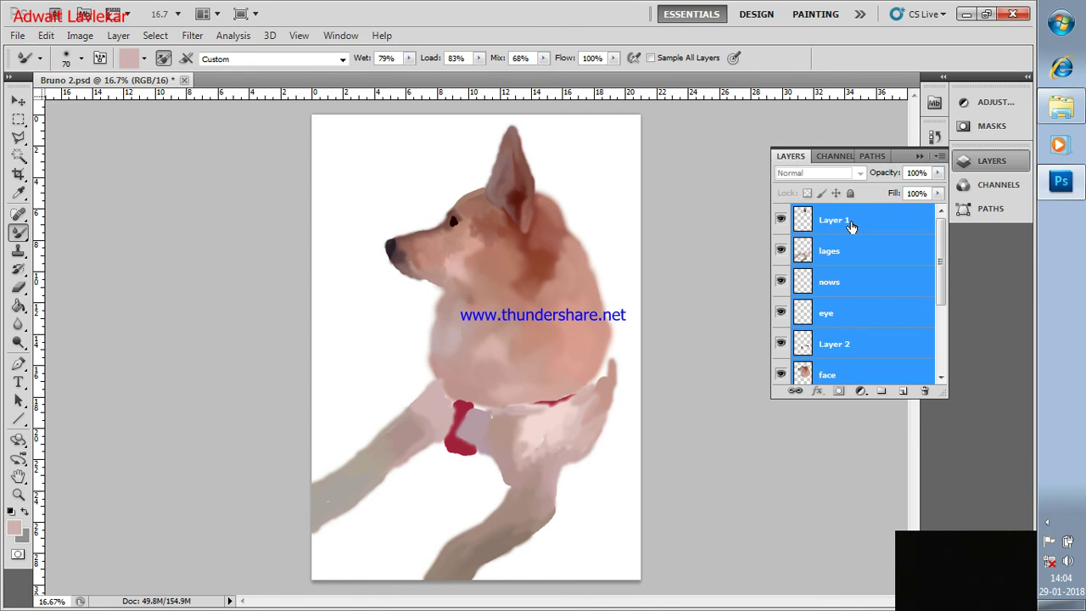
pyautogui.rightClick(851, 226)
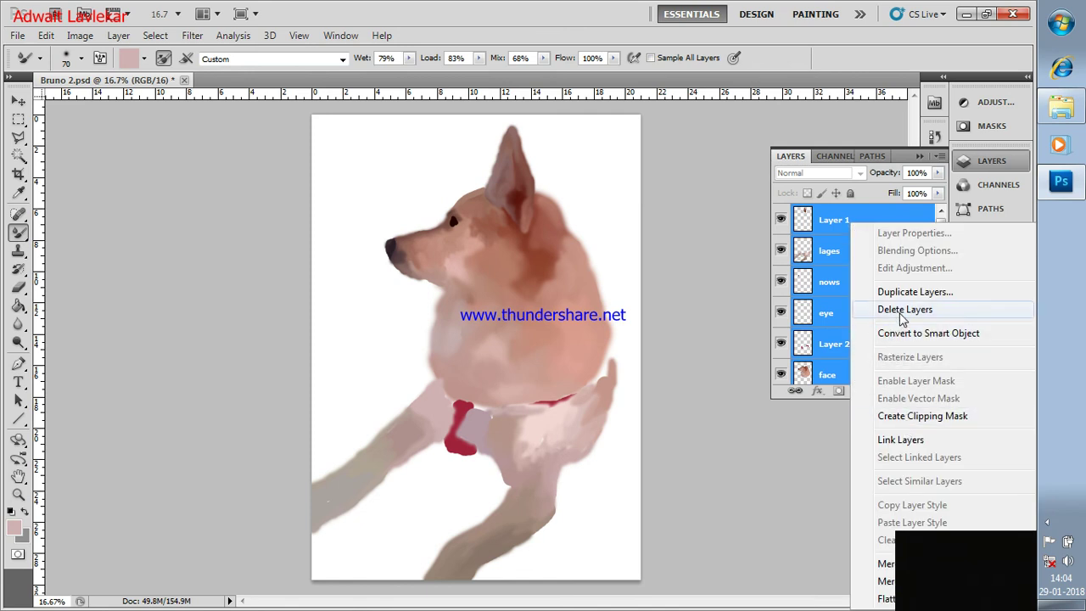
pyautogui.click(886, 564)
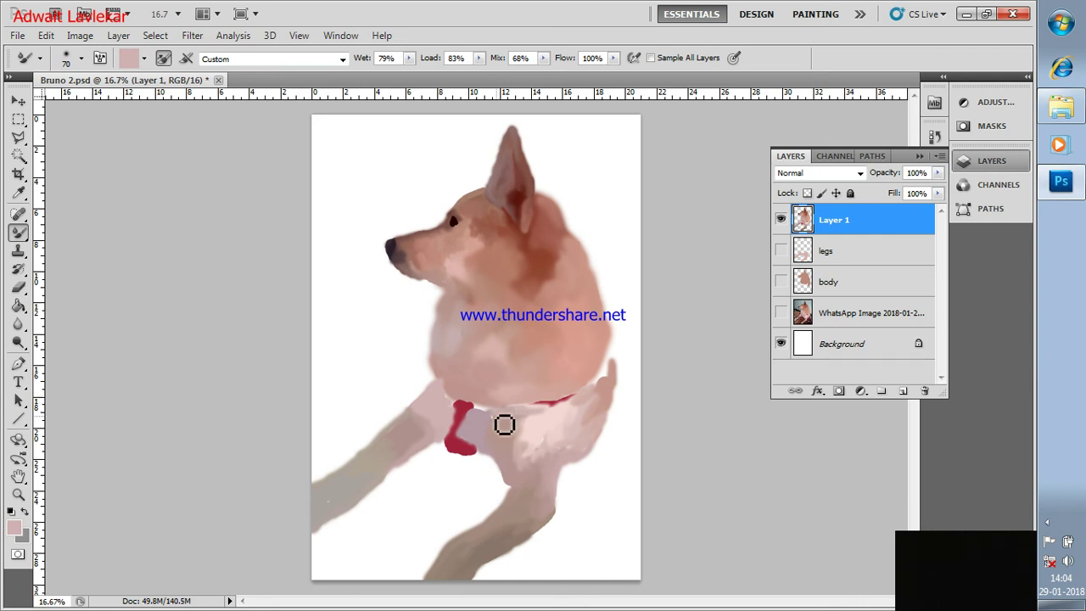
# Zoom in and blend the red patches near the collar into the leg's pink.
pyautogui.scroll(2, 503, 422)
pyautogui.scroll(1, 501, 420)
pyautogui.scroll(1, 499, 419)
pyautogui.keyDown('alt'); pyautogui.click(386, 376); pyautogui.keyUp('alt')
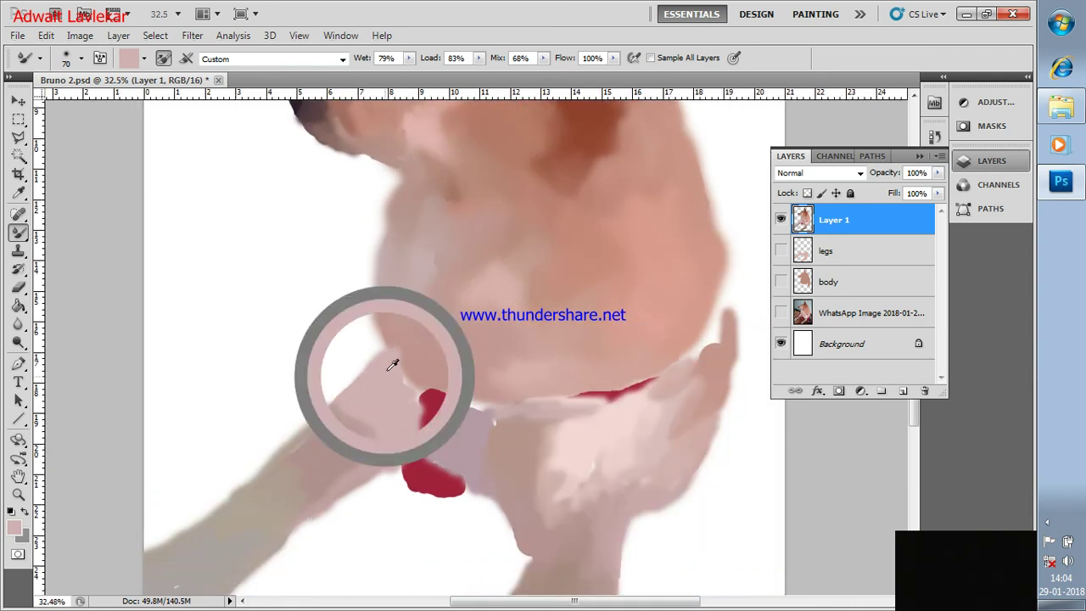
pyautogui.moveTo(416, 392)
pyautogui.mouseDown()
pyautogui.moveTo(448, 382)
pyautogui.moveTo(431, 381)
pyautogui.moveTo(464, 398)
pyautogui.mouseUp()
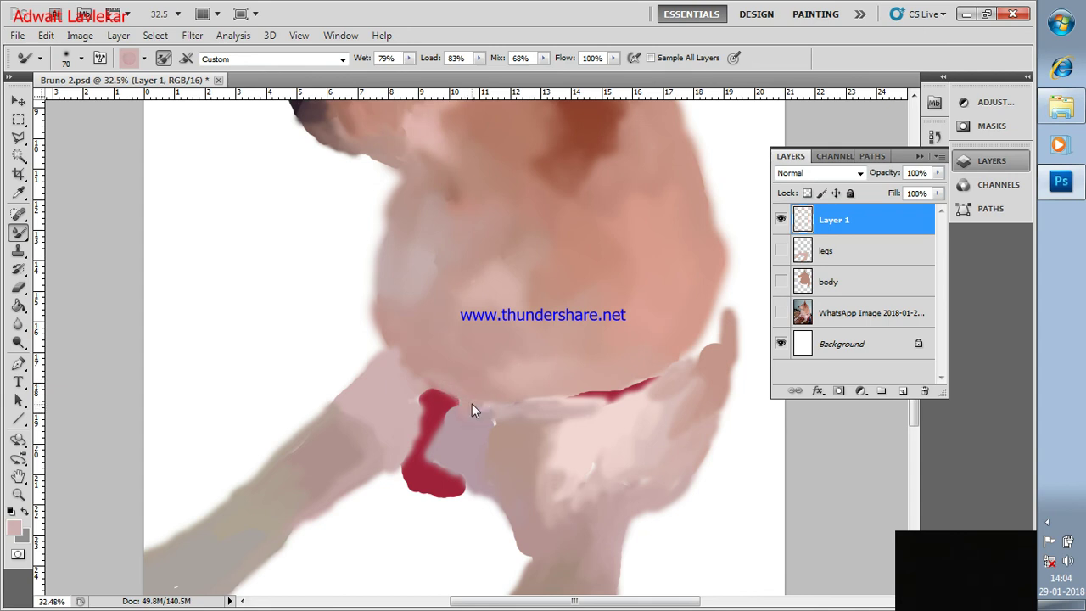
pyautogui.moveTo(448, 433)
pyautogui.mouseDown()
pyautogui.moveTo(439, 453)
pyautogui.moveTo(456, 473)
pyautogui.mouseUp()
# Thin the right red stripe into pink streaks and smooth the body's right edge.
pyautogui.keyDown('alt'); pyautogui.click(414, 399); pyautogui.keyUp('alt')
pyautogui.keyDown('alt'); pyautogui.click(497, 421); pyautogui.keyUp('alt')
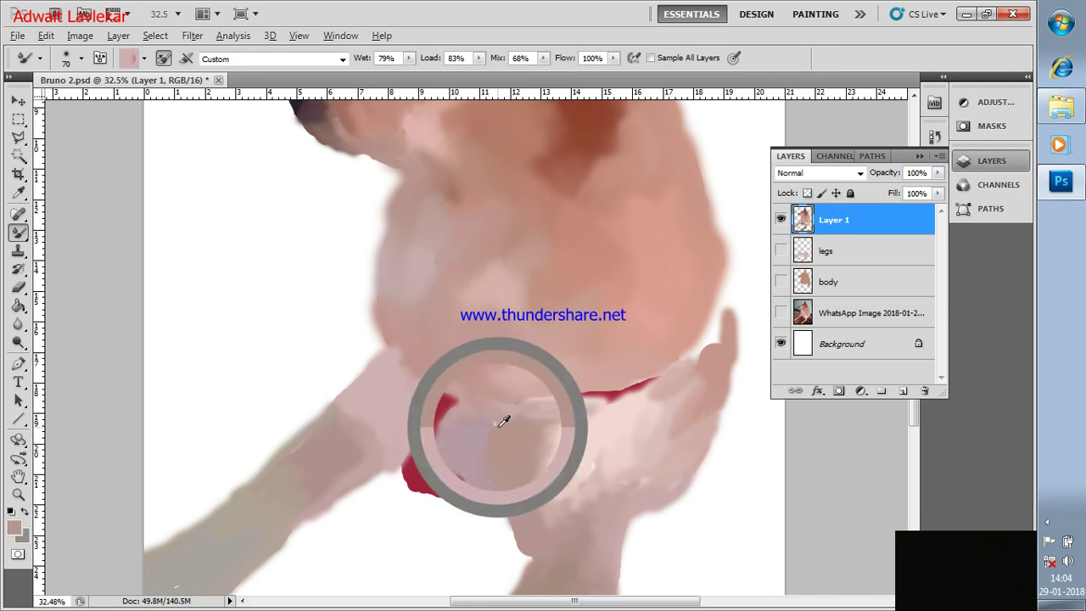
pyautogui.keyDown('alt'); pyautogui.click(540, 398); pyautogui.keyUp('alt')
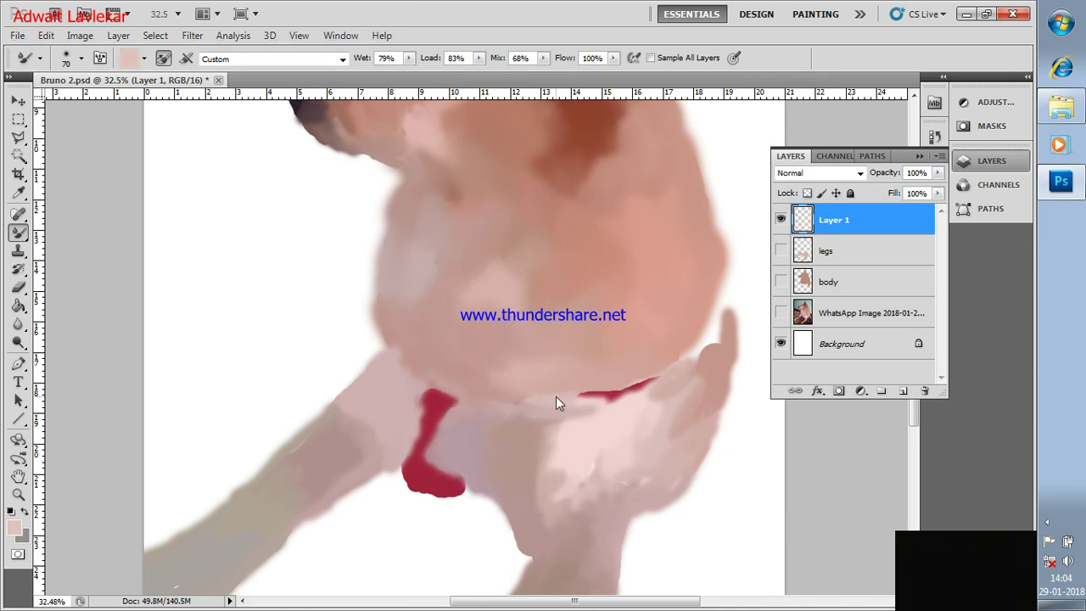
pyautogui.moveTo(558, 403); pyautogui.dragTo(654, 381)
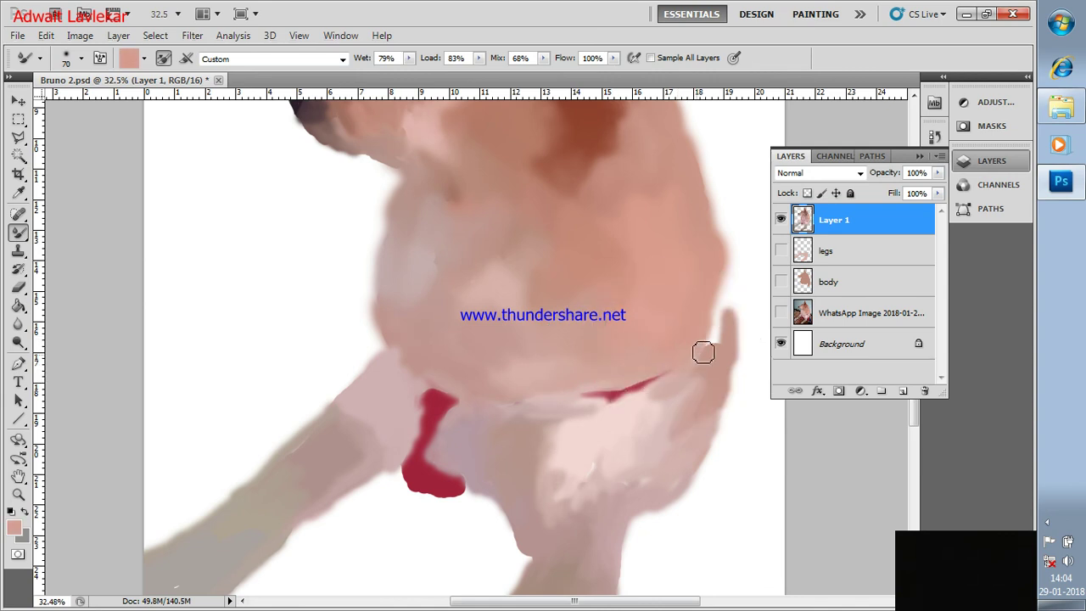
pyautogui.moveTo(726, 336)
pyautogui.mouseDown()
pyautogui.moveTo(727, 291)
pyautogui.moveTo(727, 359)
pyautogui.moveTo(718, 341)
pyautogui.mouseUp()
pyautogui.scroll(-2, 672, 422)
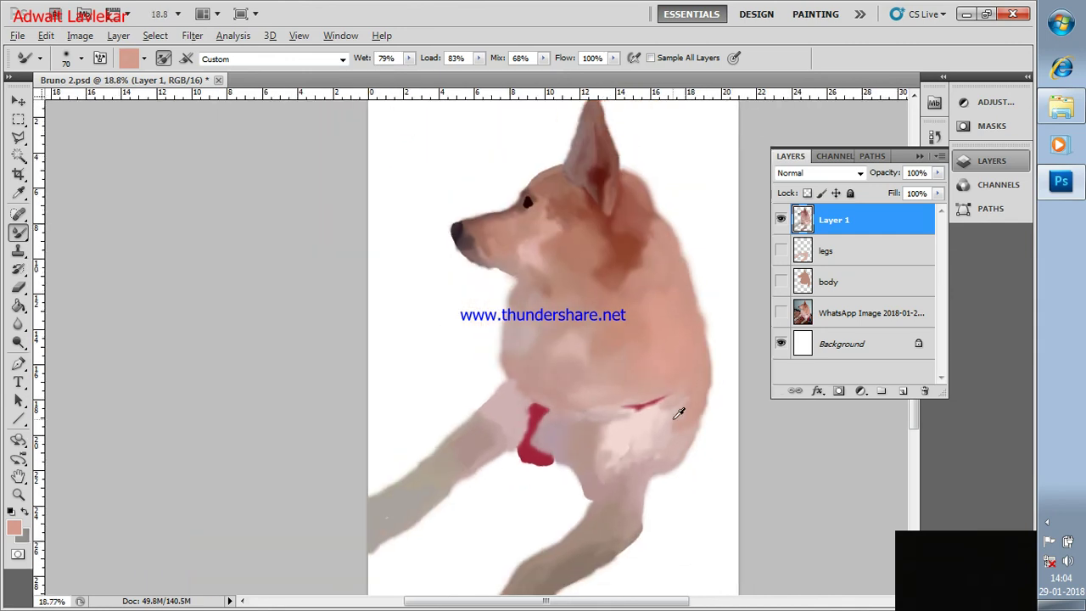
pyautogui.scroll(-2, 678, 413)
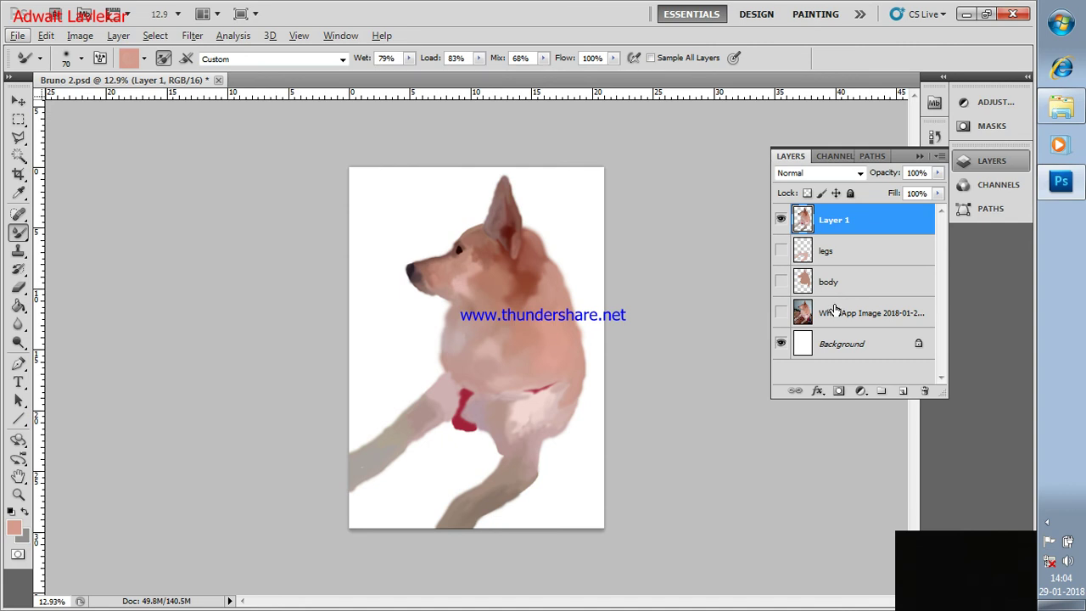
pyautogui.click(904, 391)
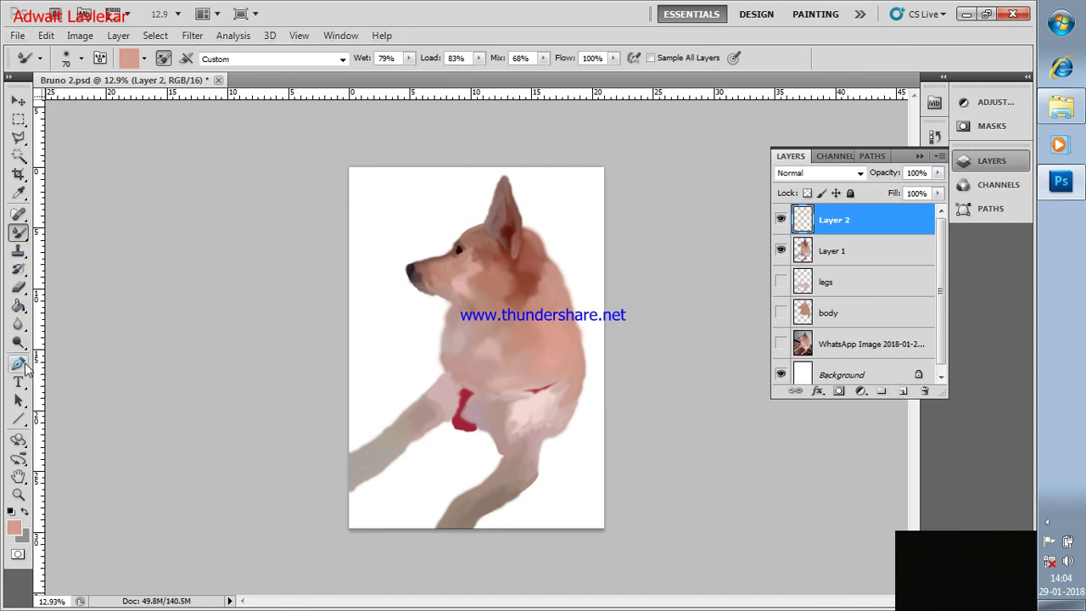
# Fill the new layer with pale yellow f9f350 and move it beneath the painted dog.
pyautogui.click(19, 306)
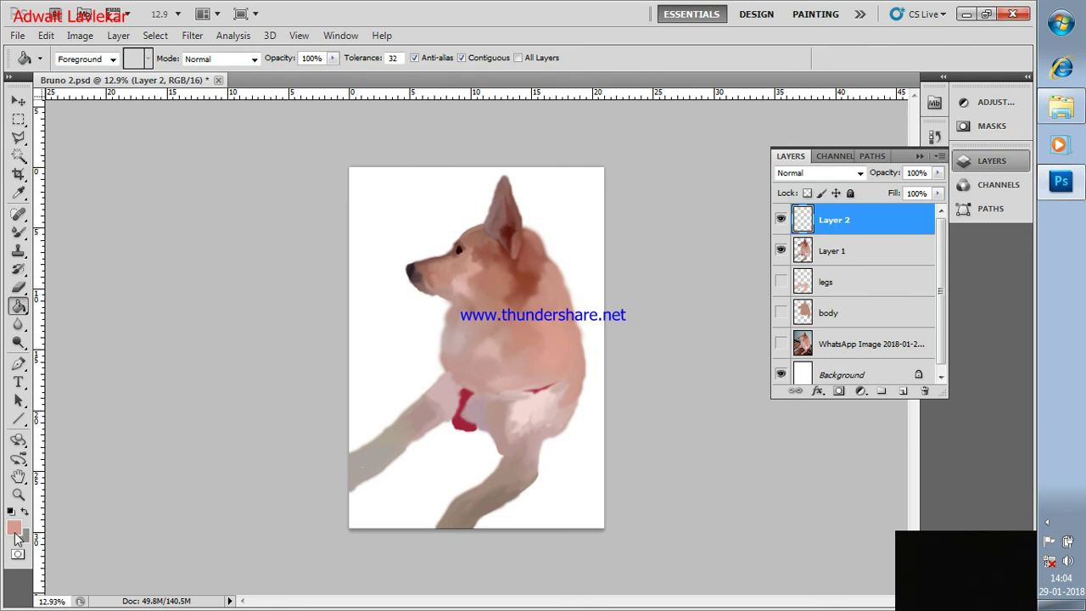
pyautogui.click(14, 532)
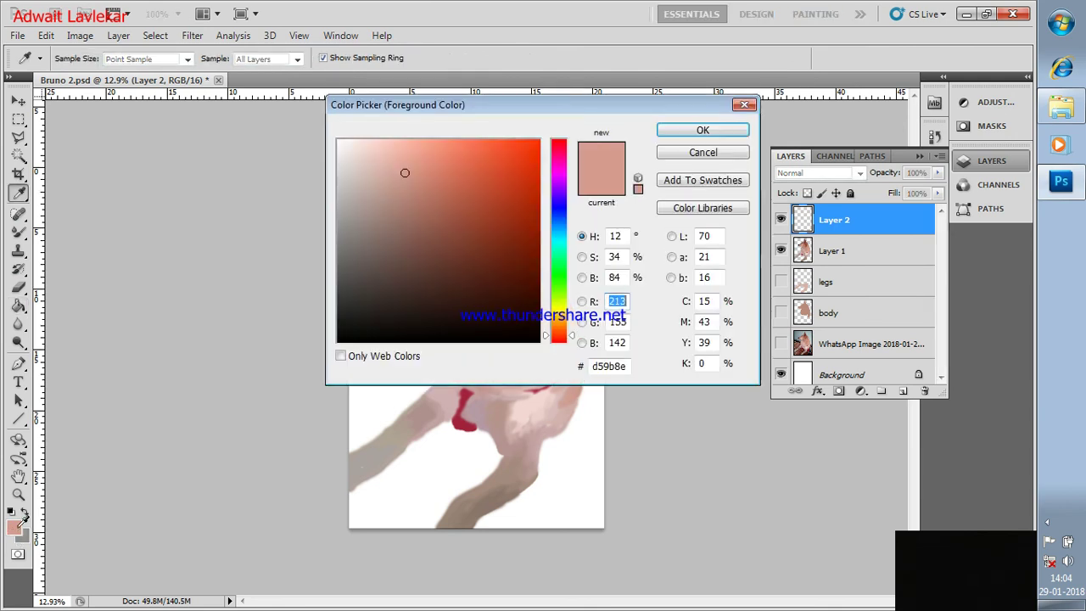
pyautogui.click(393, 141)
pyautogui.moveTo(563, 317); pyautogui.dragTo(561, 314)
pyautogui.click(472, 143)
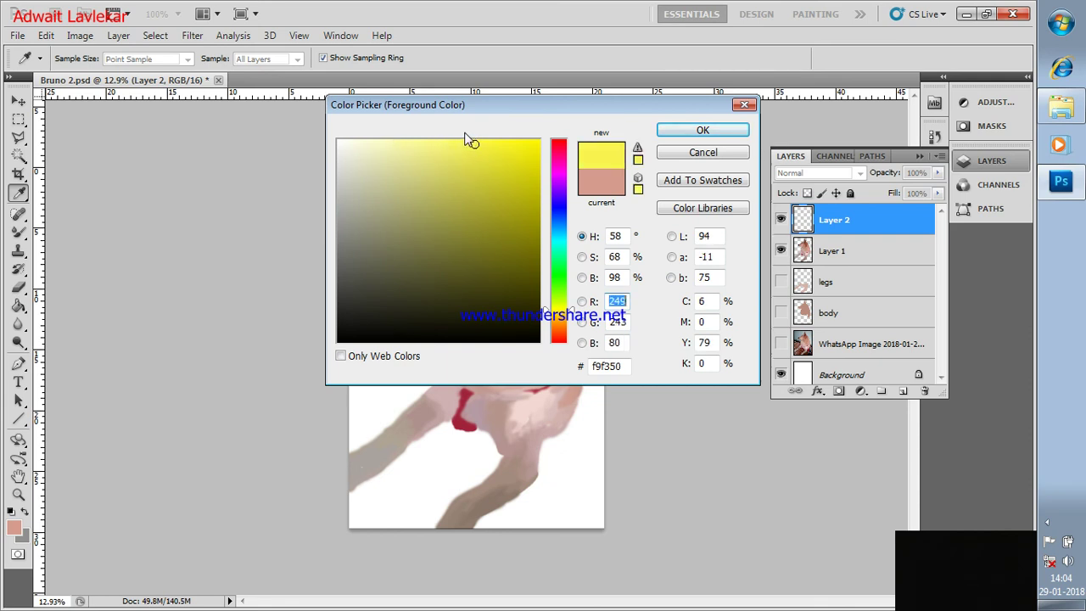
pyautogui.click(459, 141)
pyautogui.press('g')
pyautogui.click(703, 129)
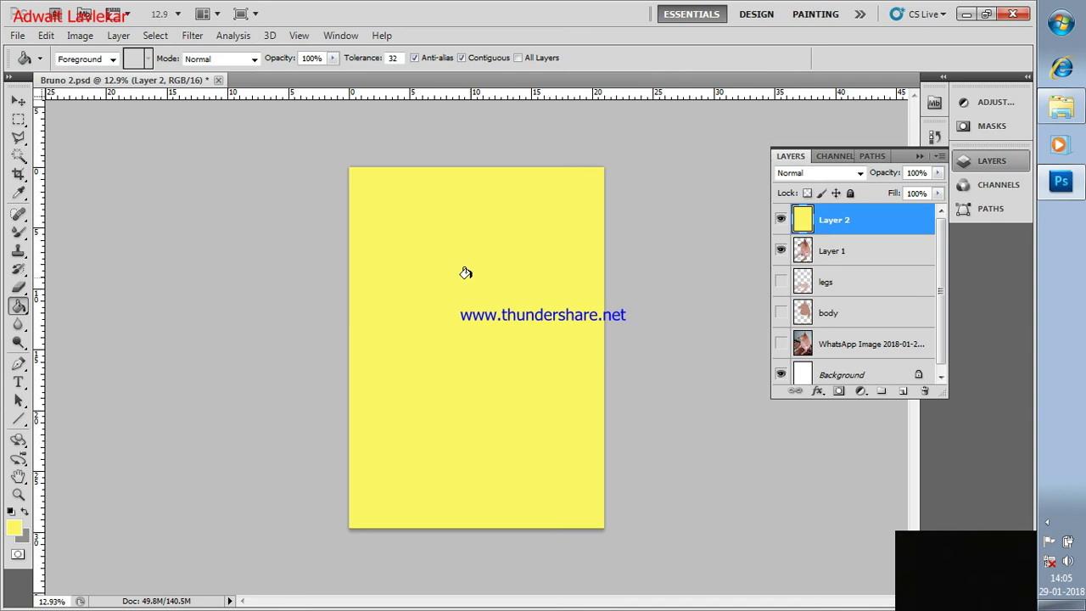
pyautogui.moveTo(840, 221); pyautogui.dragTo(860, 270)
# Crop the narrow right-hand strip off the image, then bring up the screen recorder's controls.
pyautogui.click(18, 101)
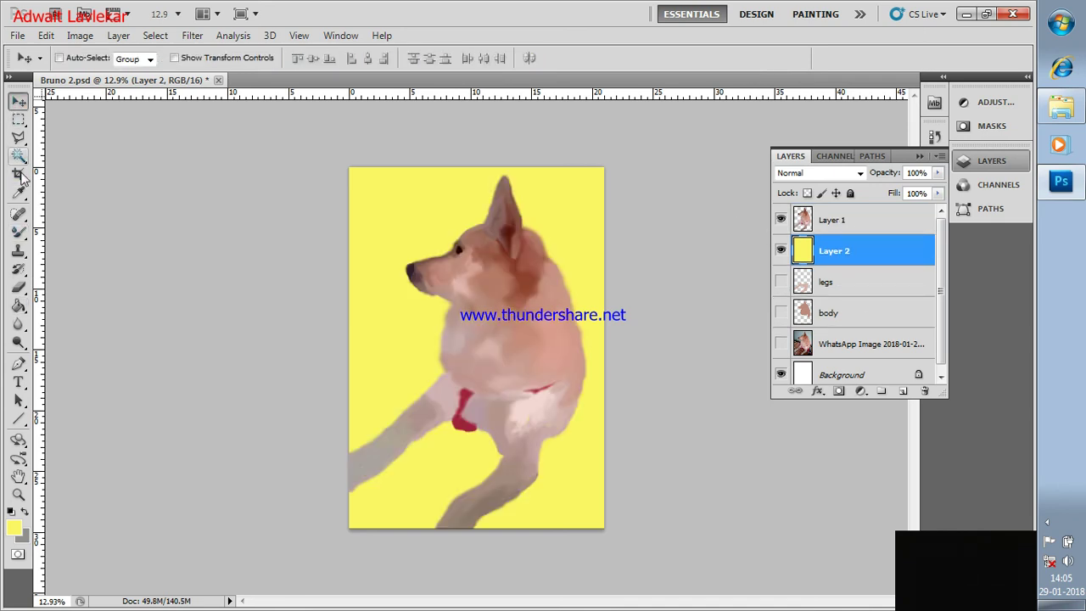
pyautogui.click(19, 174)
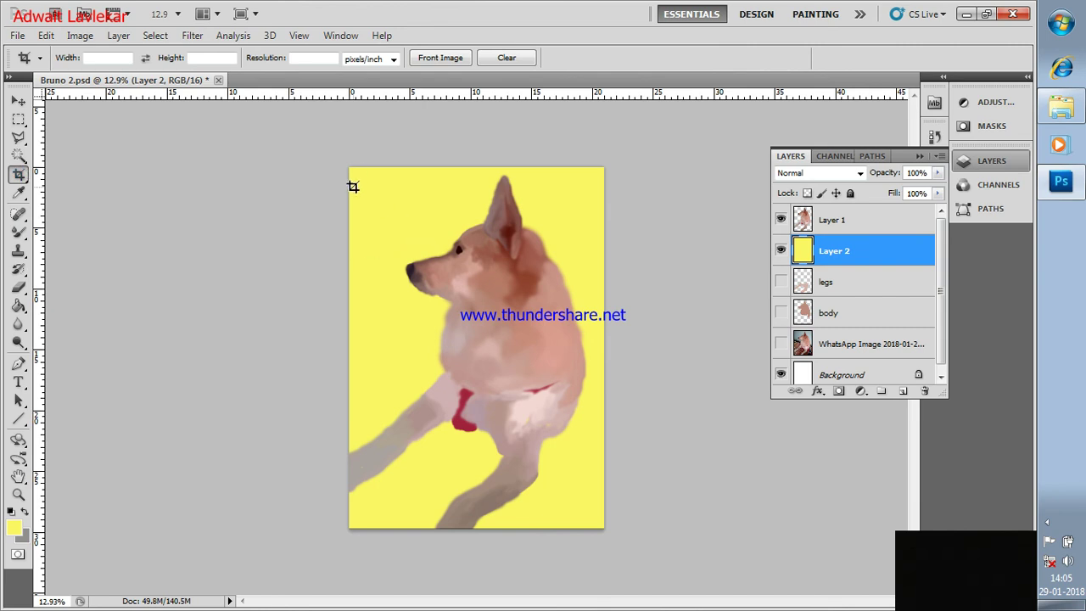
pyautogui.moveTo(348, 164); pyautogui.dragTo(576, 537)
pyautogui.moveTo(576, 538); pyautogui.dragTo(588, 528)
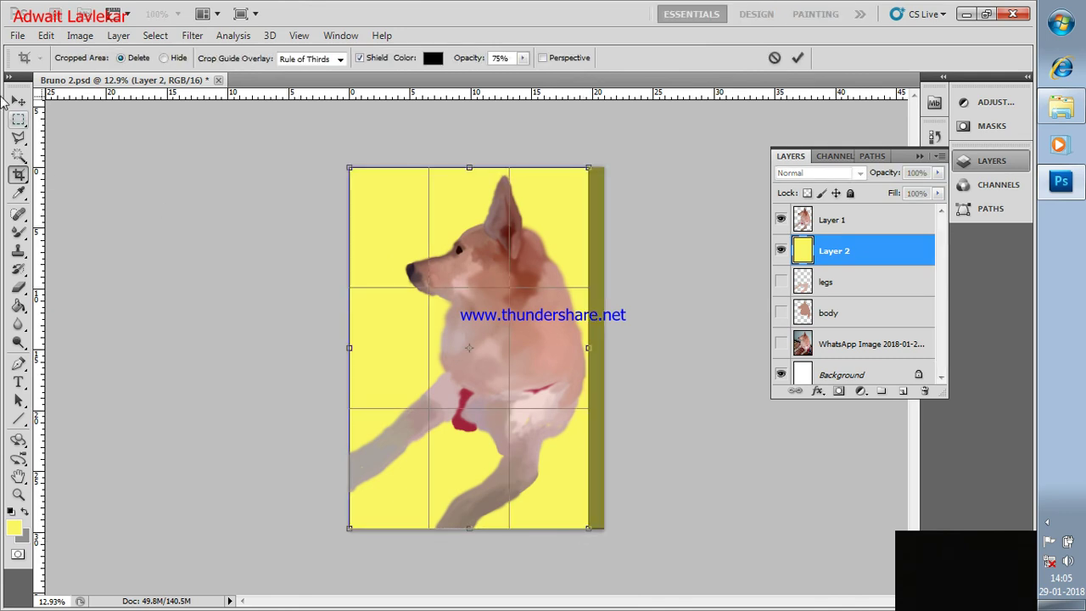
pyautogui.click(19, 101)
pyautogui.click(503, 241)
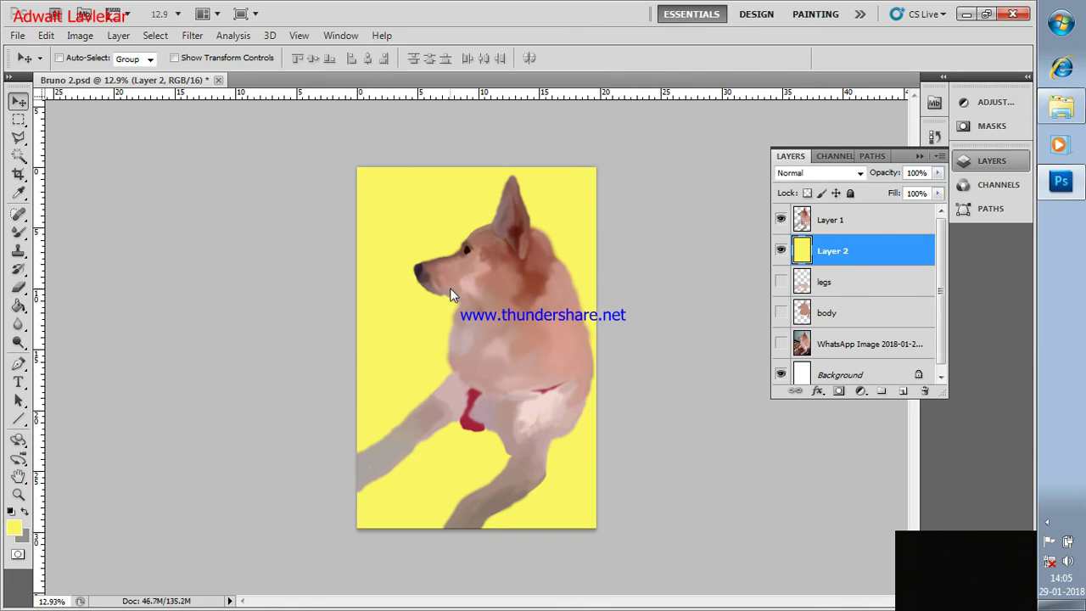
pyautogui.click(1047, 522)
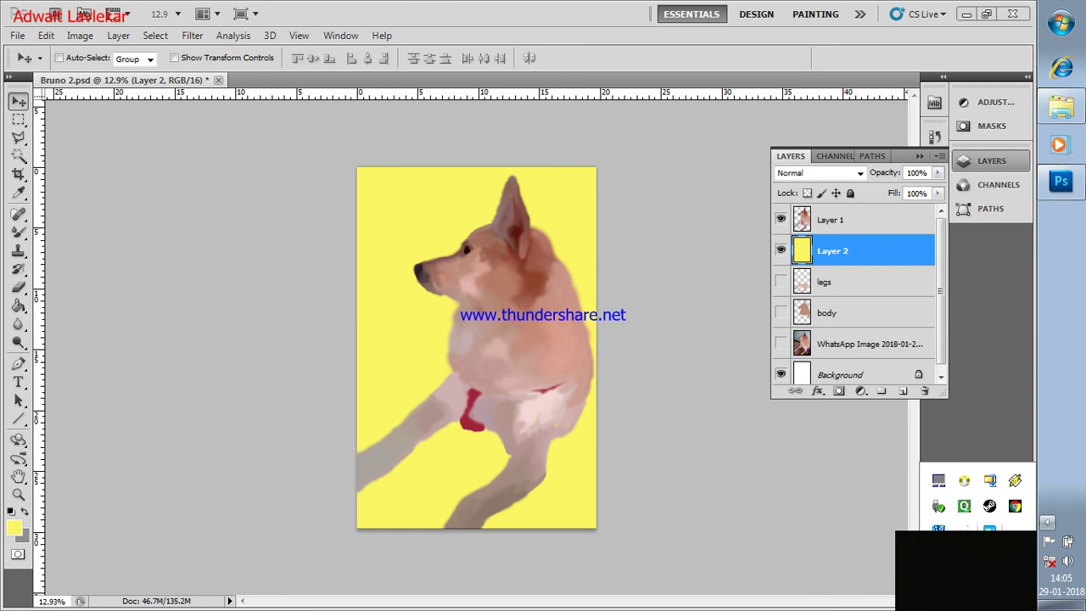
pyautogui.rightClick(989, 528)
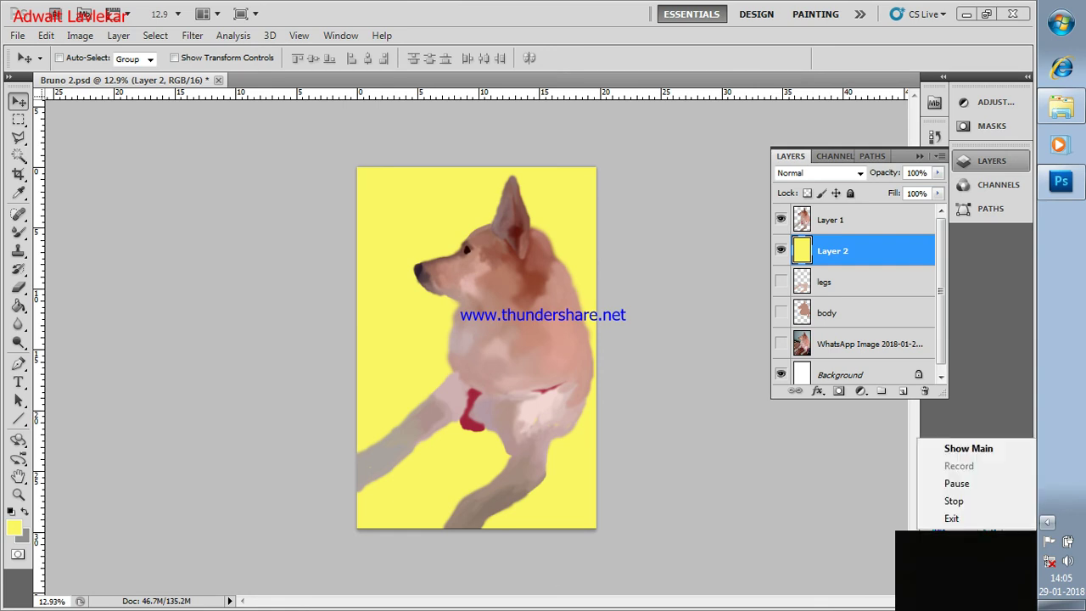